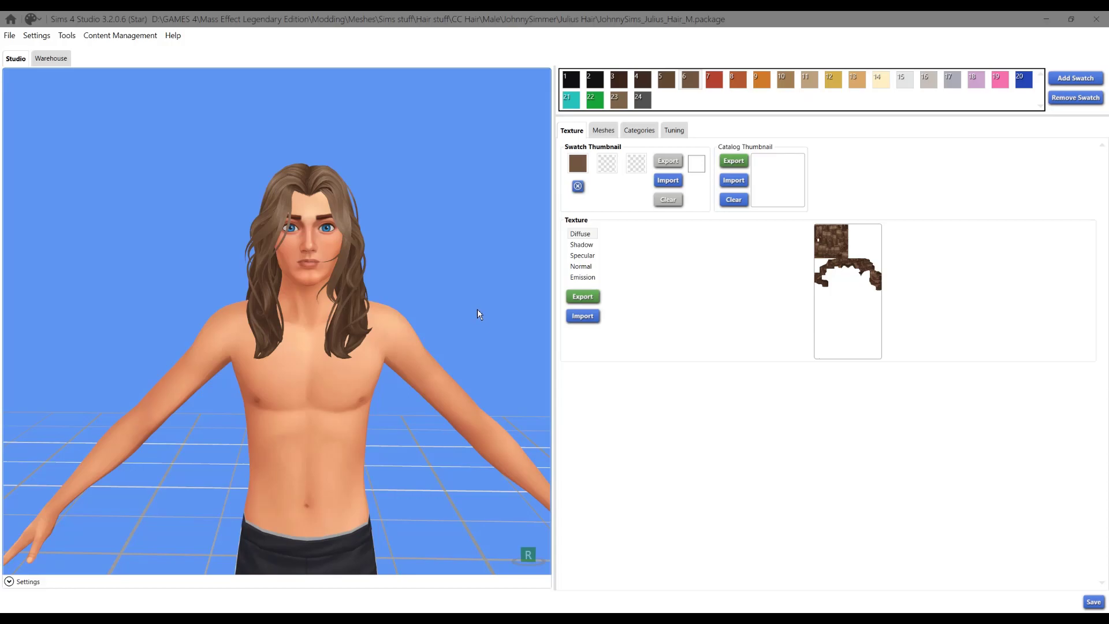
Export swatch 14's diffuse texture as a DDS image, replacing julius_sims_diffuse.dds in the Julius Hair folder.
drag(311, 362, 543, 375)
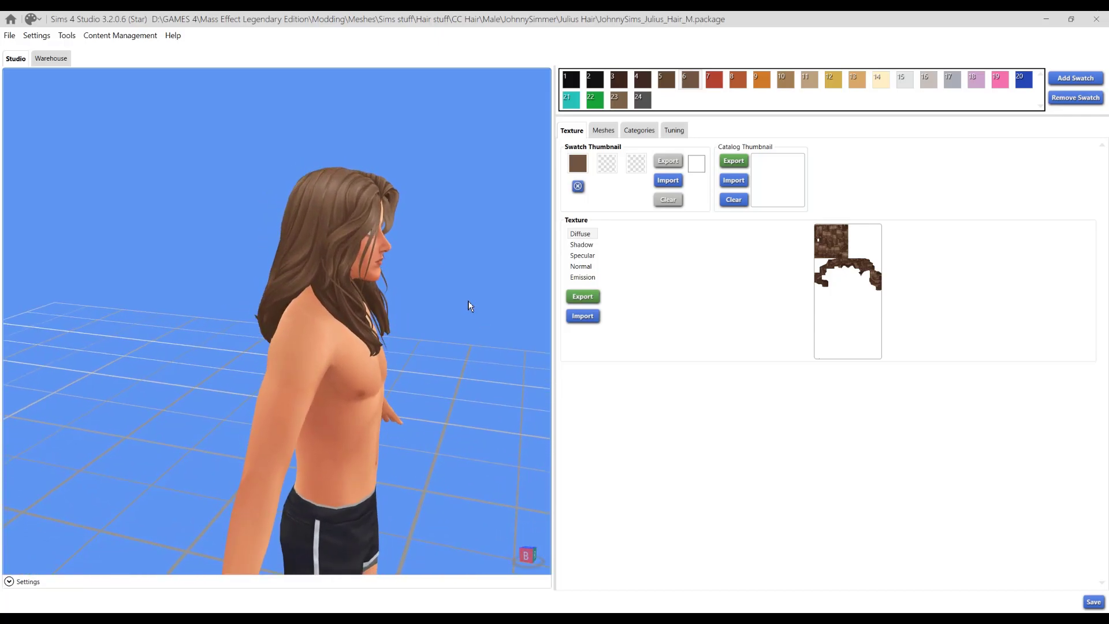
drag(255, 328, 448, 341)
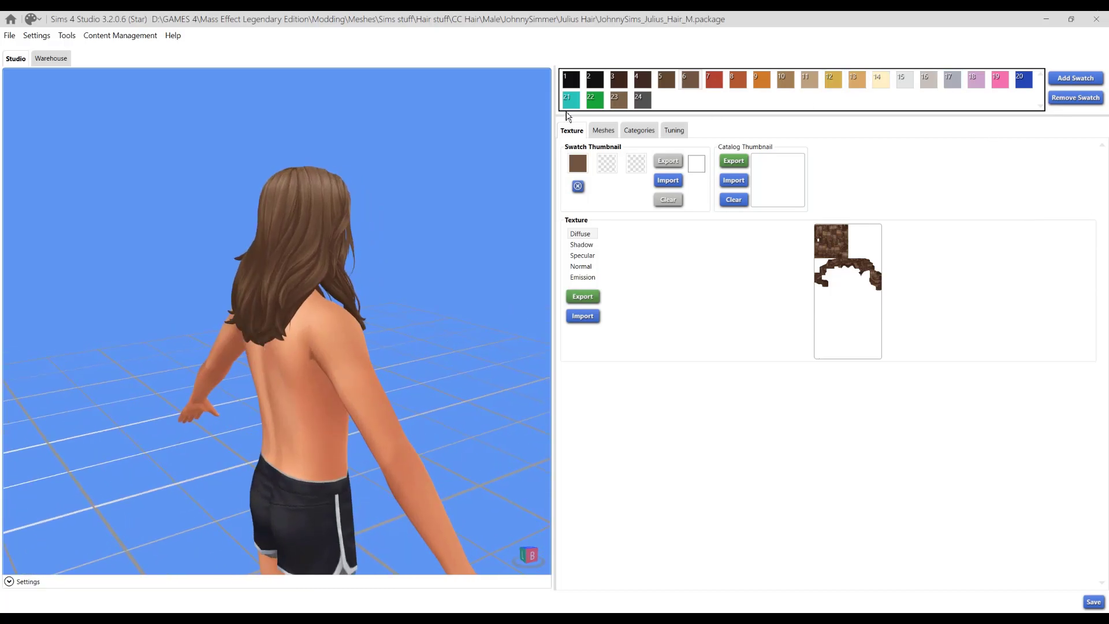
drag(486, 265, 33, 244)
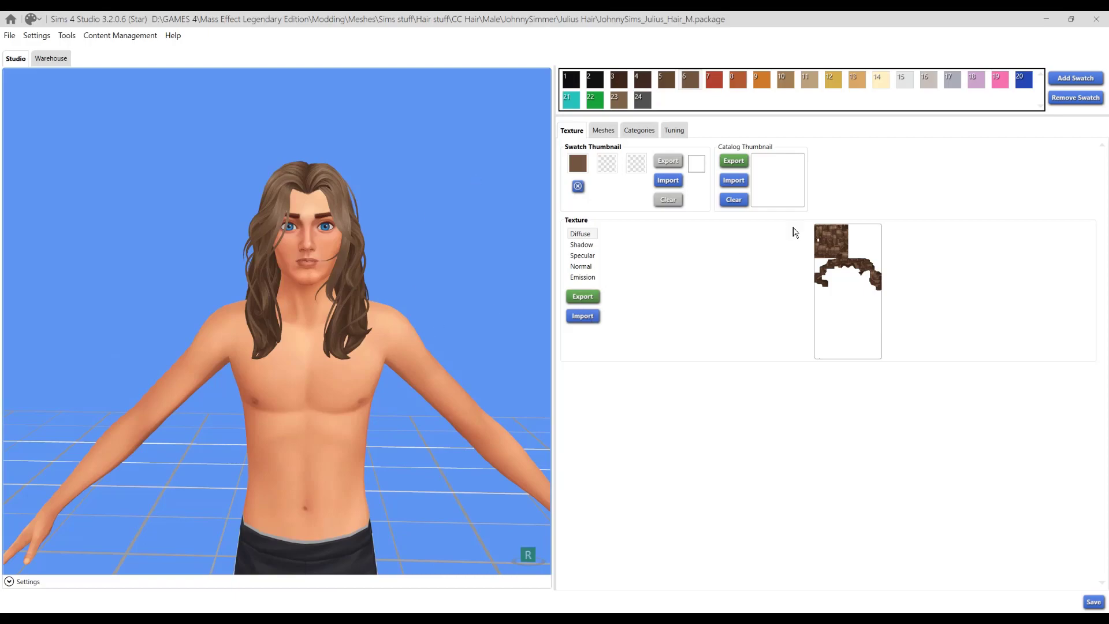
click(886, 87)
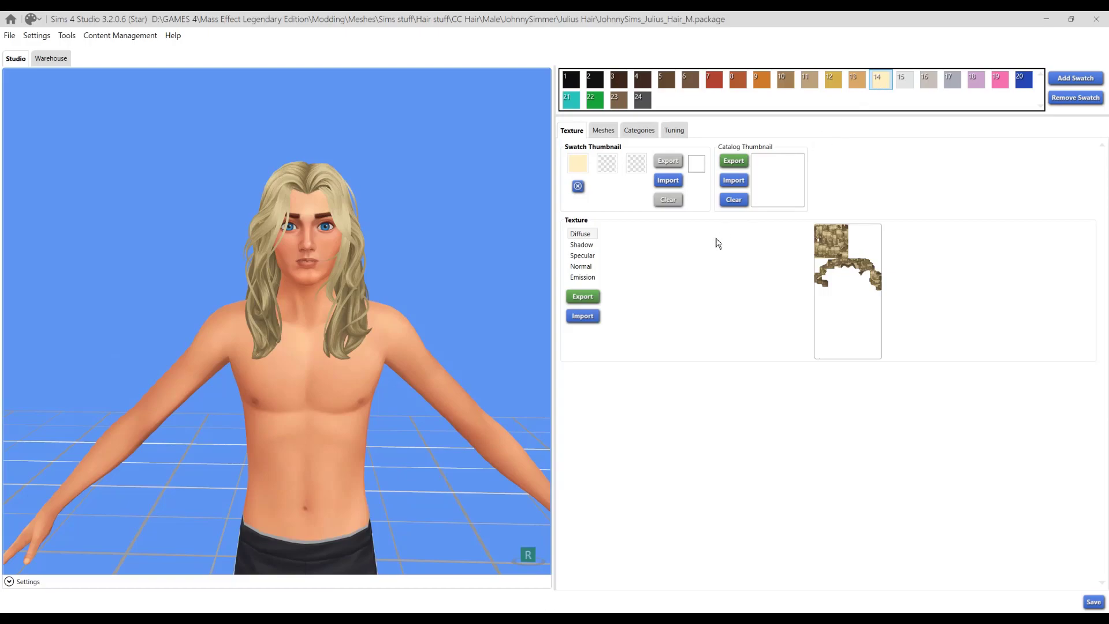
click(592, 300)
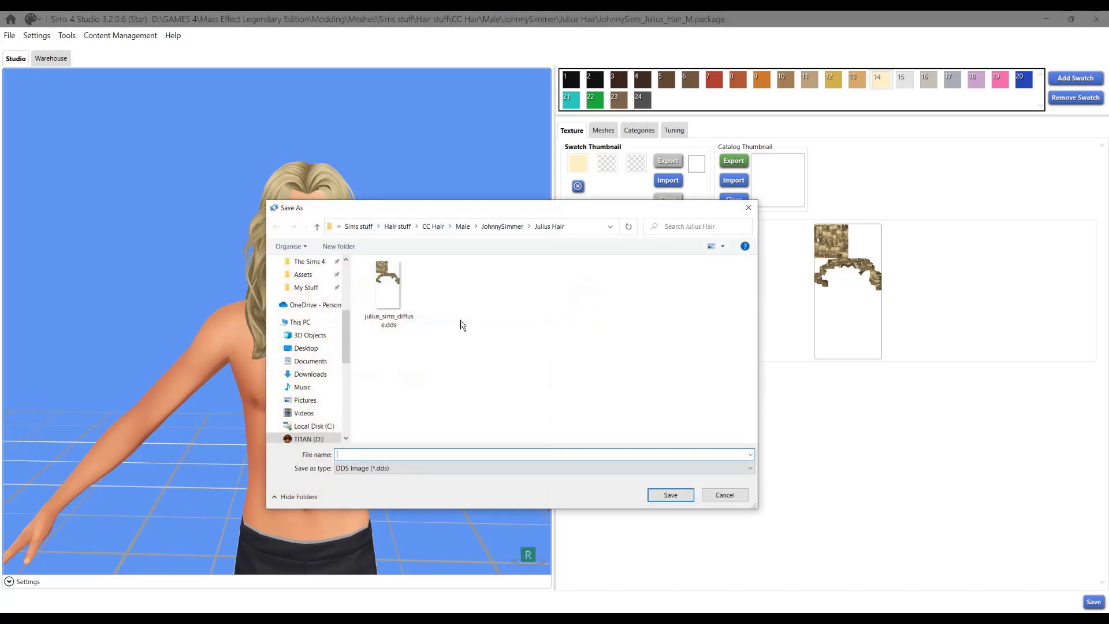
click(406, 319)
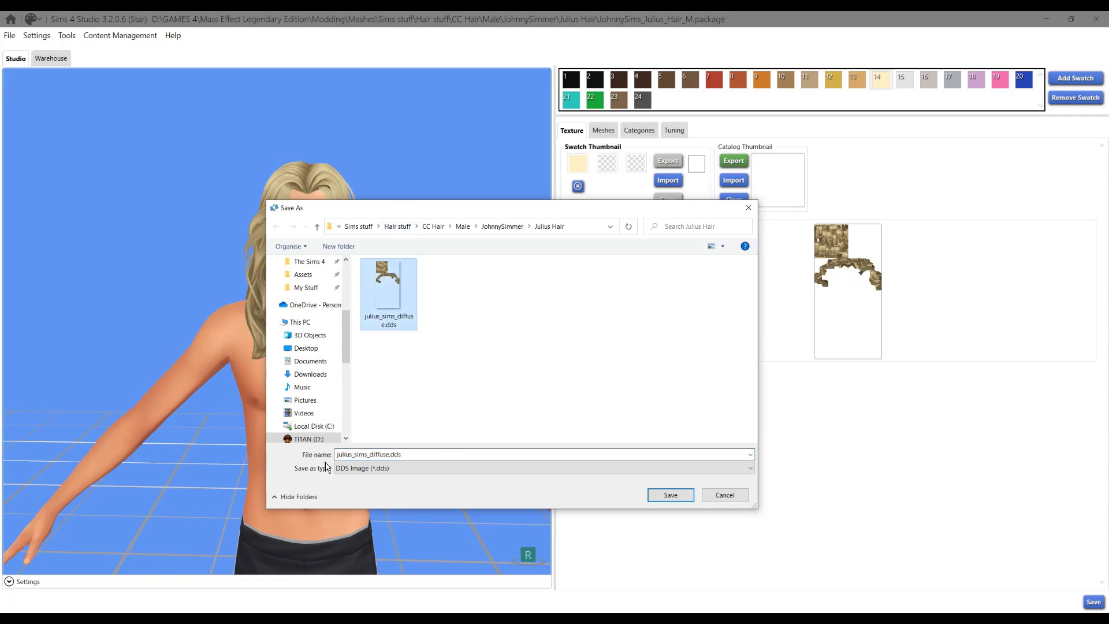
click(413, 469)
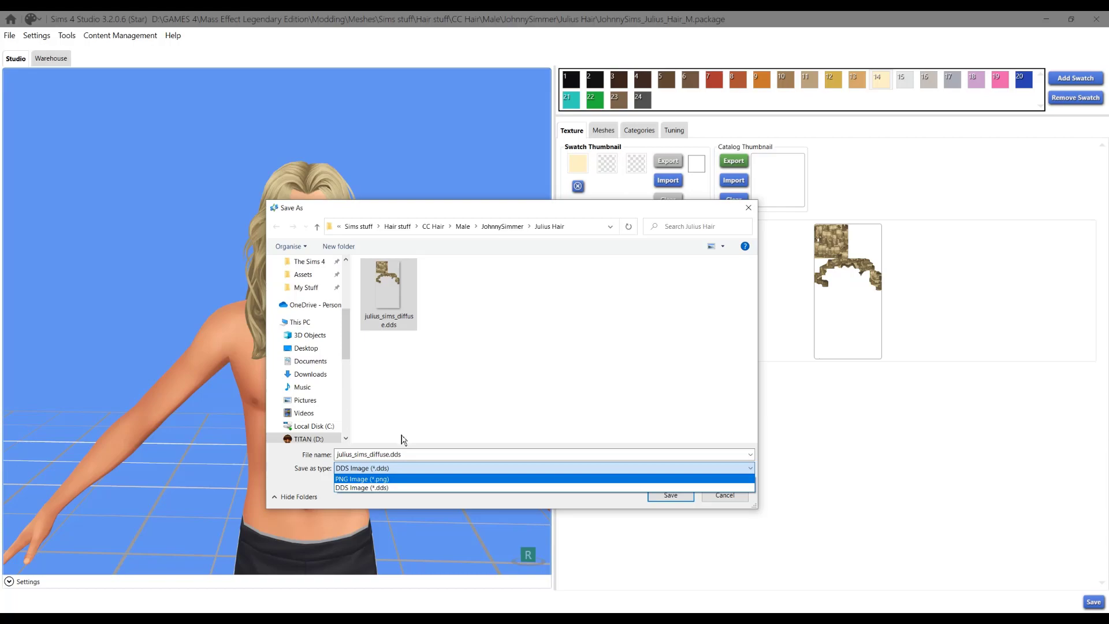
click(399, 488)
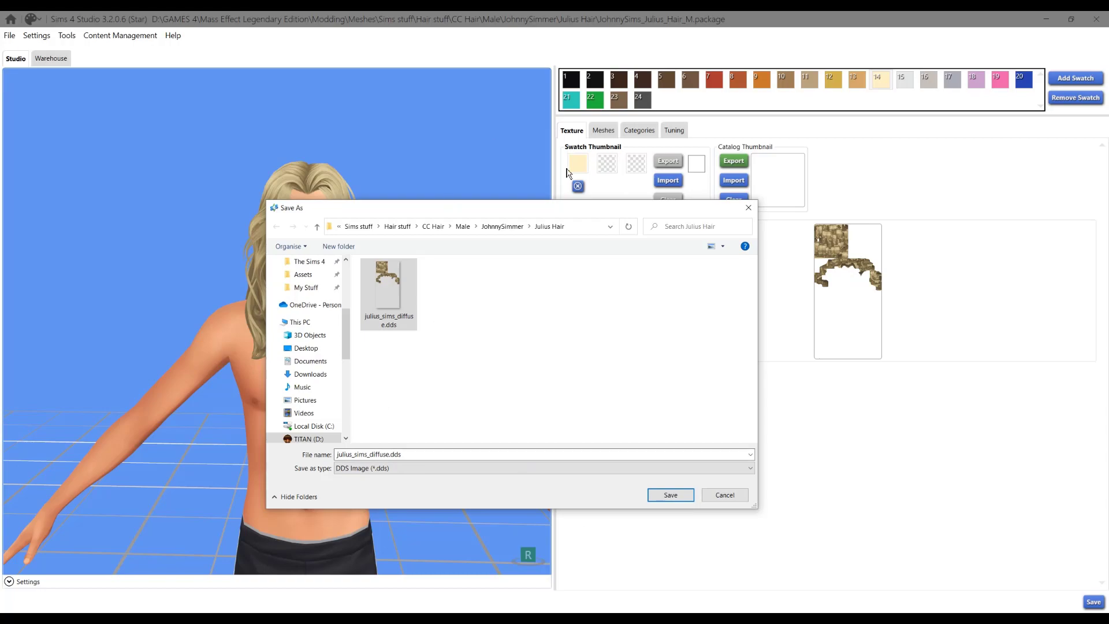
click(668, 496)
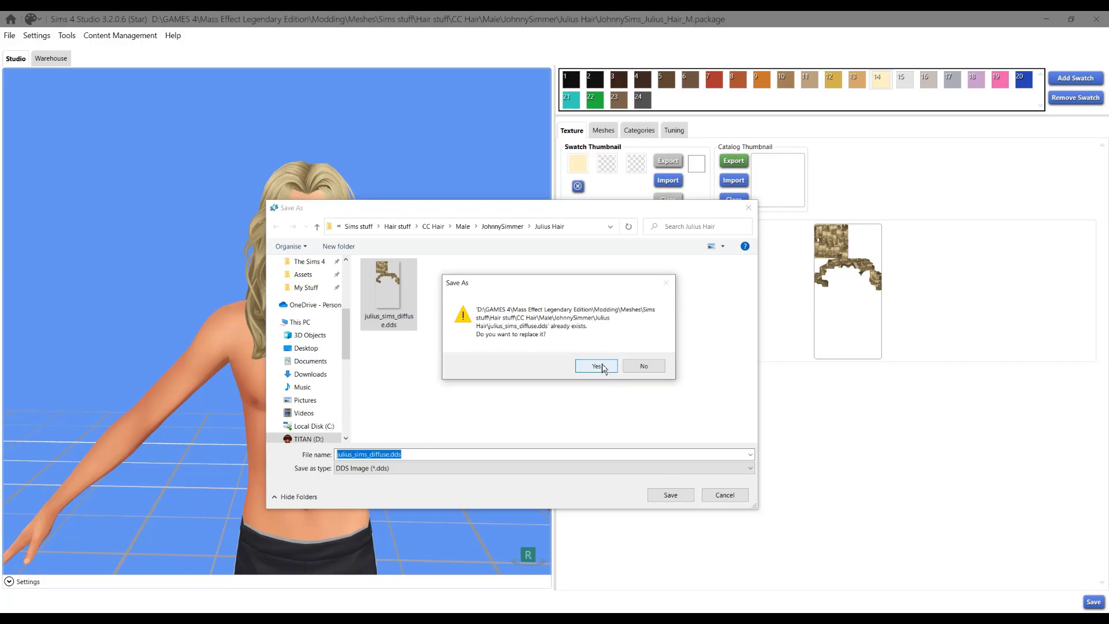
click(597, 366)
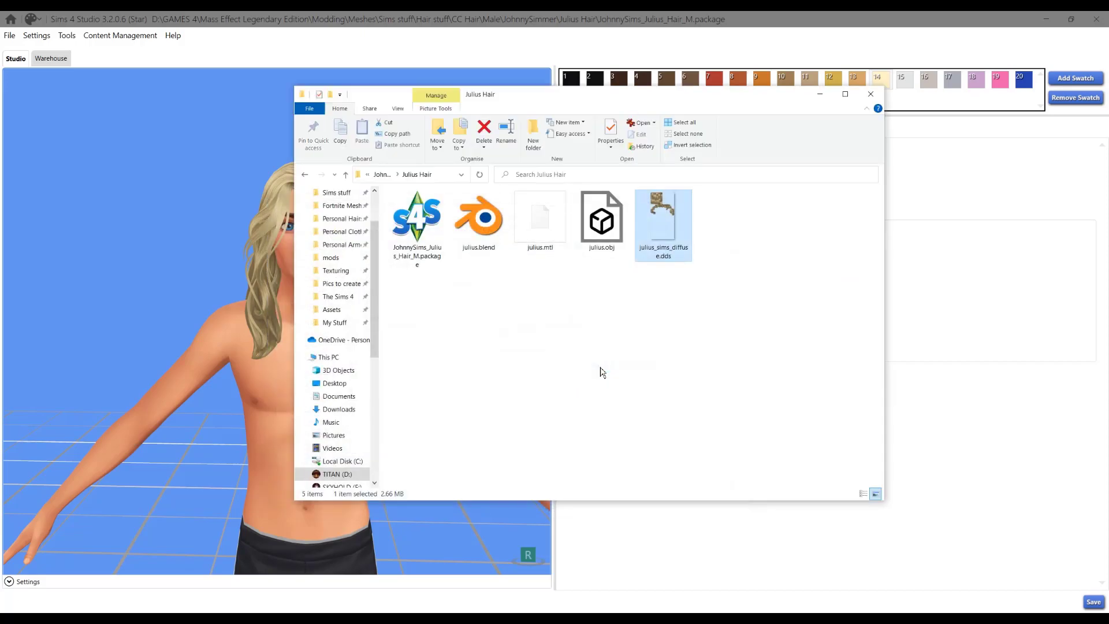
click(958, 406)
Export the LOD 0 hair mesh as a Blender file, replacing julius.blend in the Julius Hair folder.
click(611, 133)
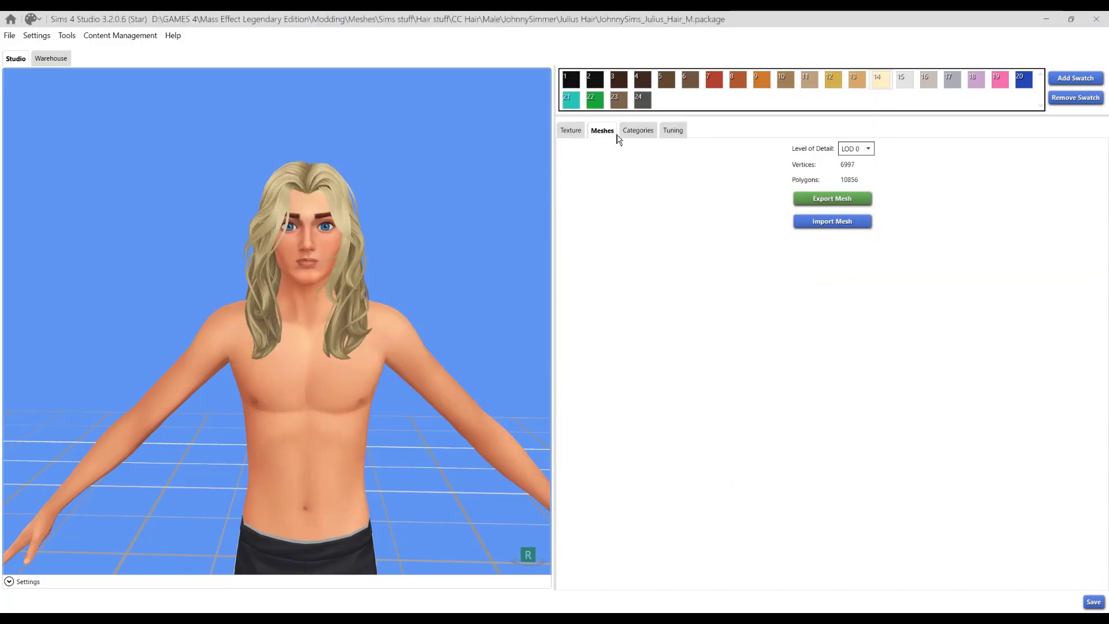
click(849, 202)
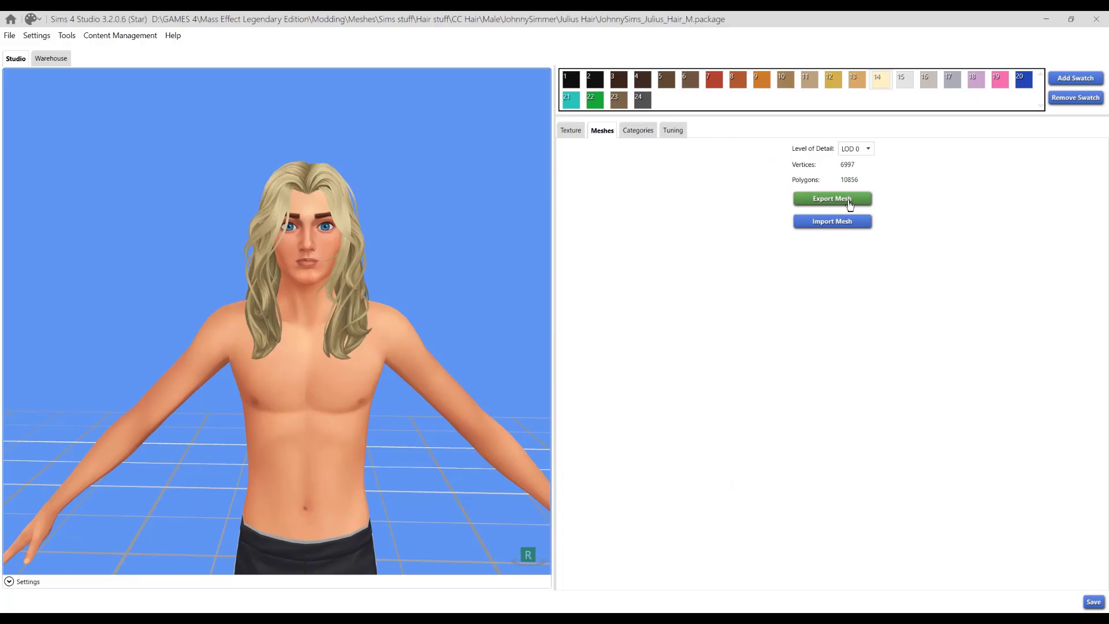
double_click(411, 301)
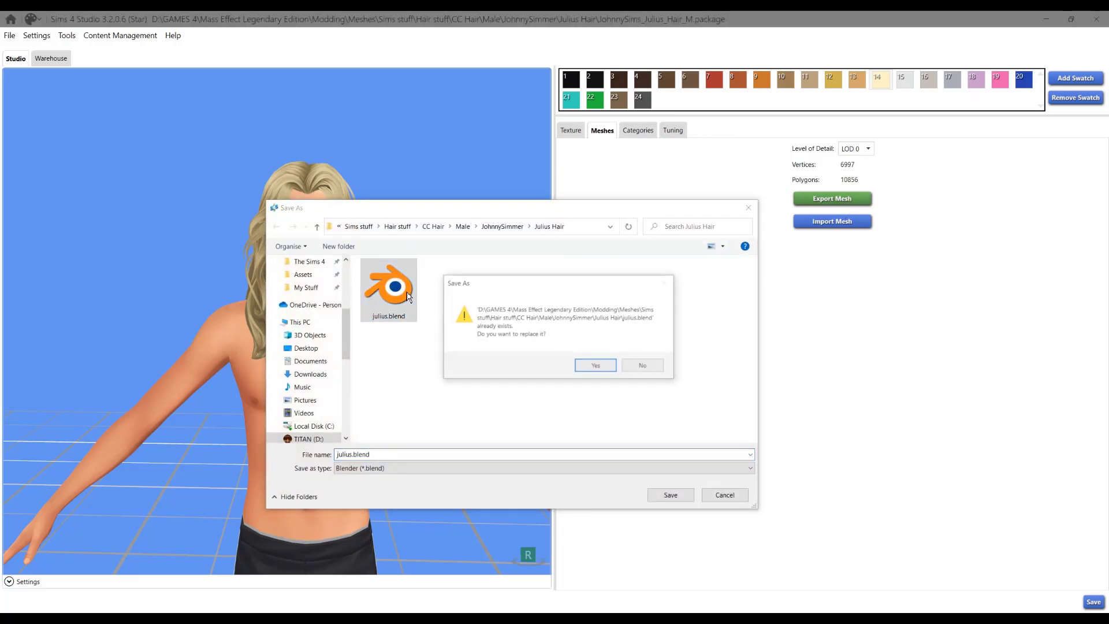
click(598, 368)
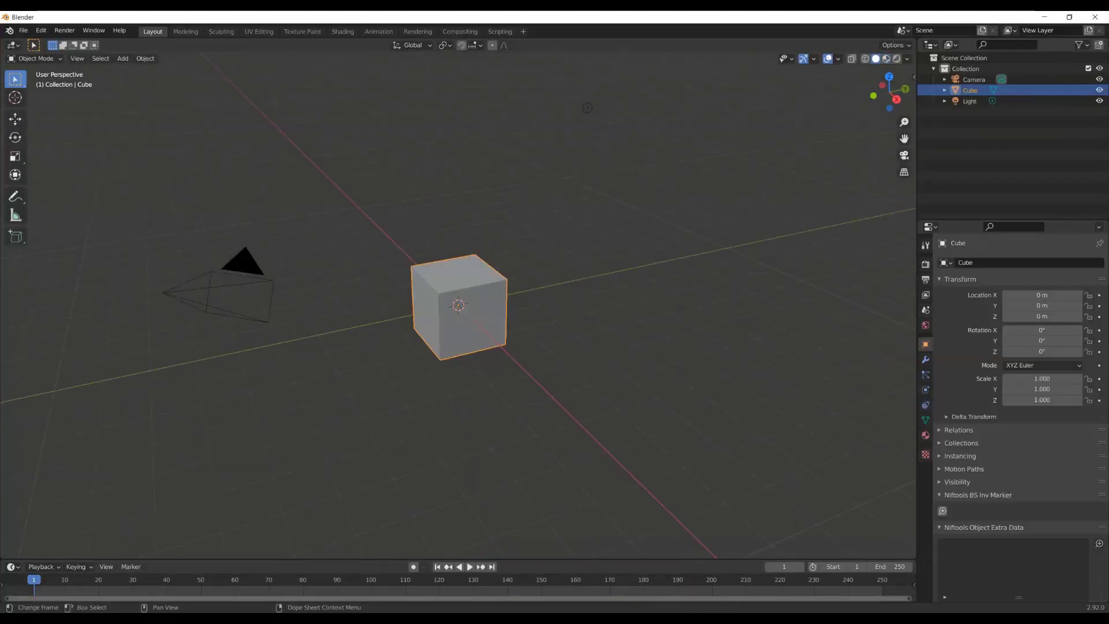
Switch to Blender and open julius.blend, discarding the changes to the default scene.
click(349, 366)
click(23, 30)
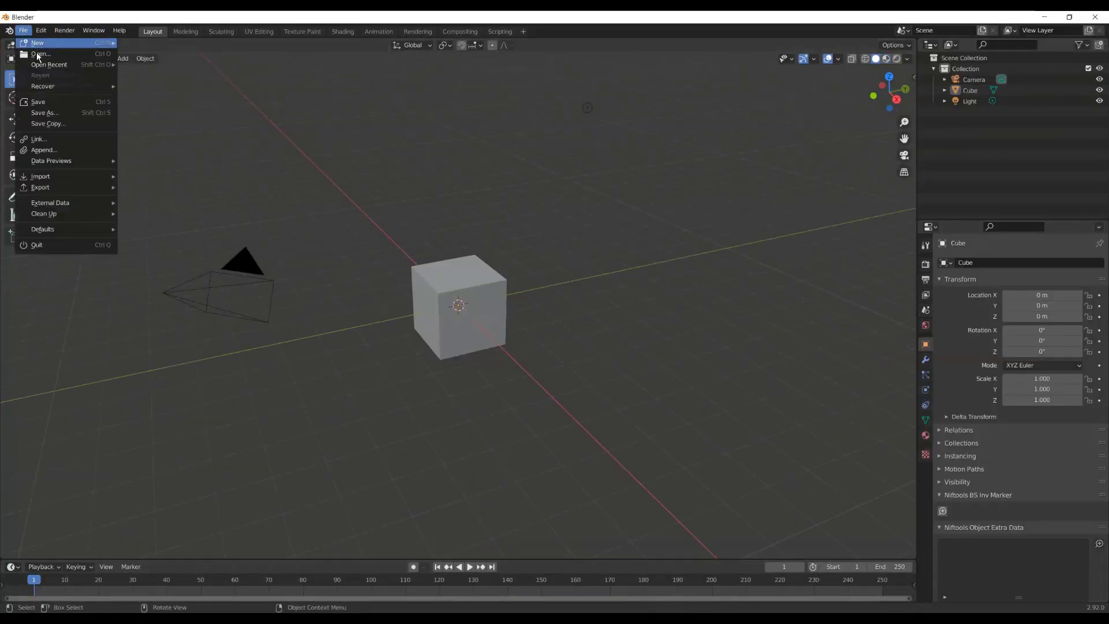
click(52, 55)
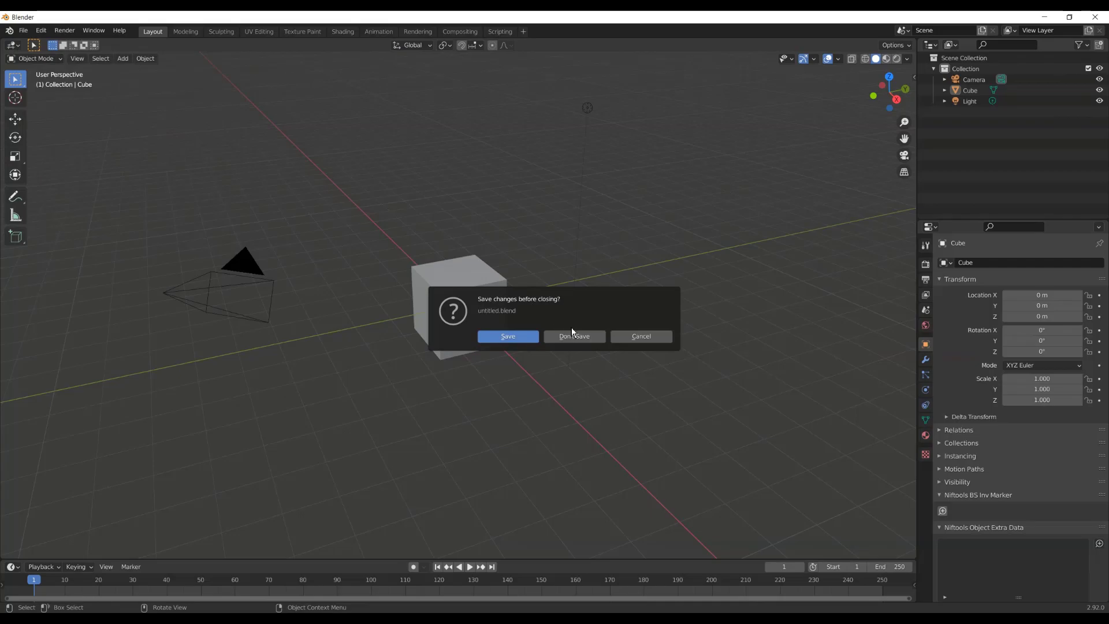
click(577, 336)
click(433, 187)
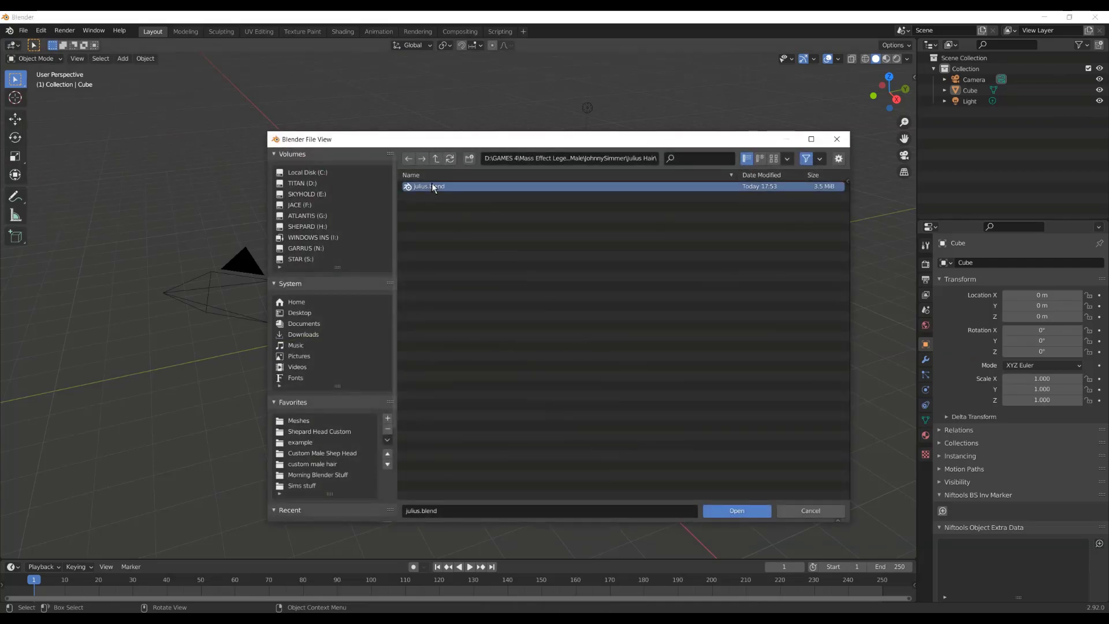
double_click(433, 187)
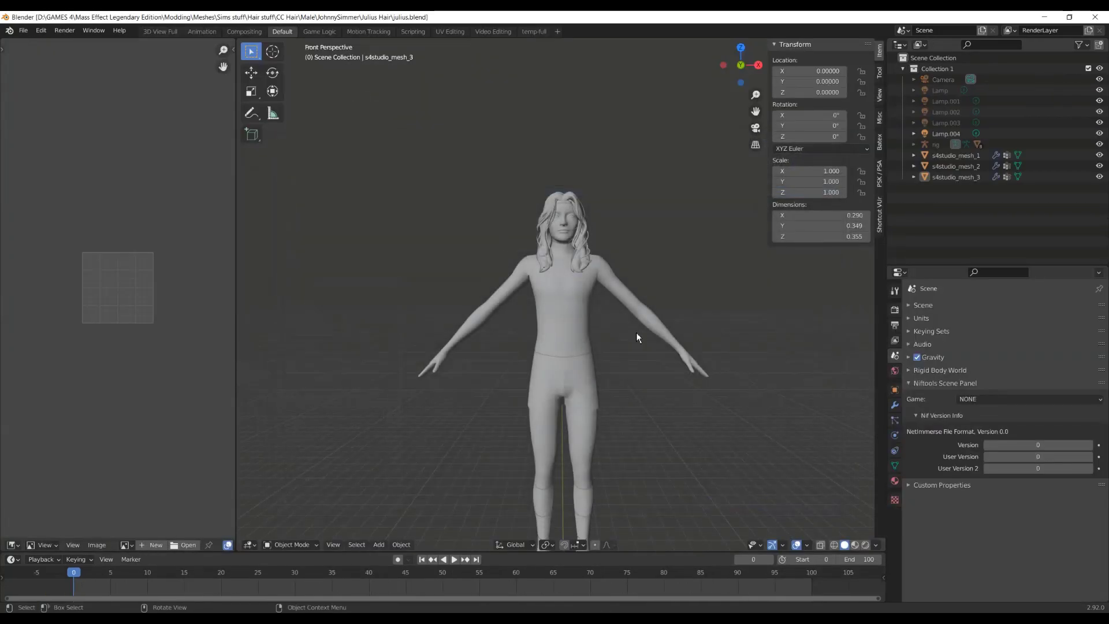
Start the Shortcut VUr key display and hide the 3D viewport's sidebar.
click(880, 217)
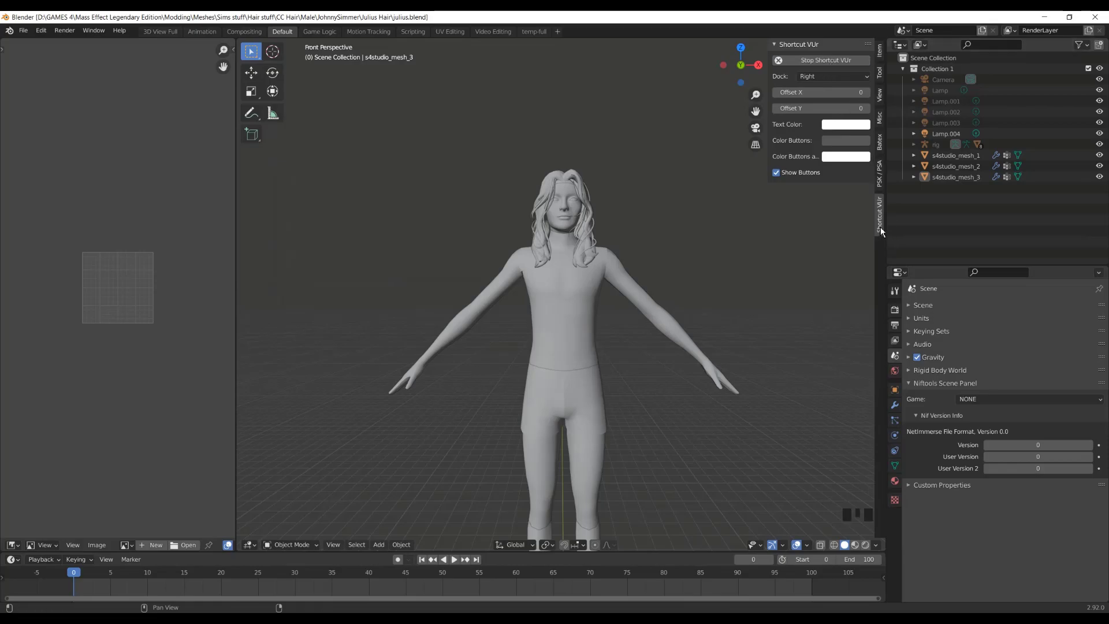
key(n)
key(b)
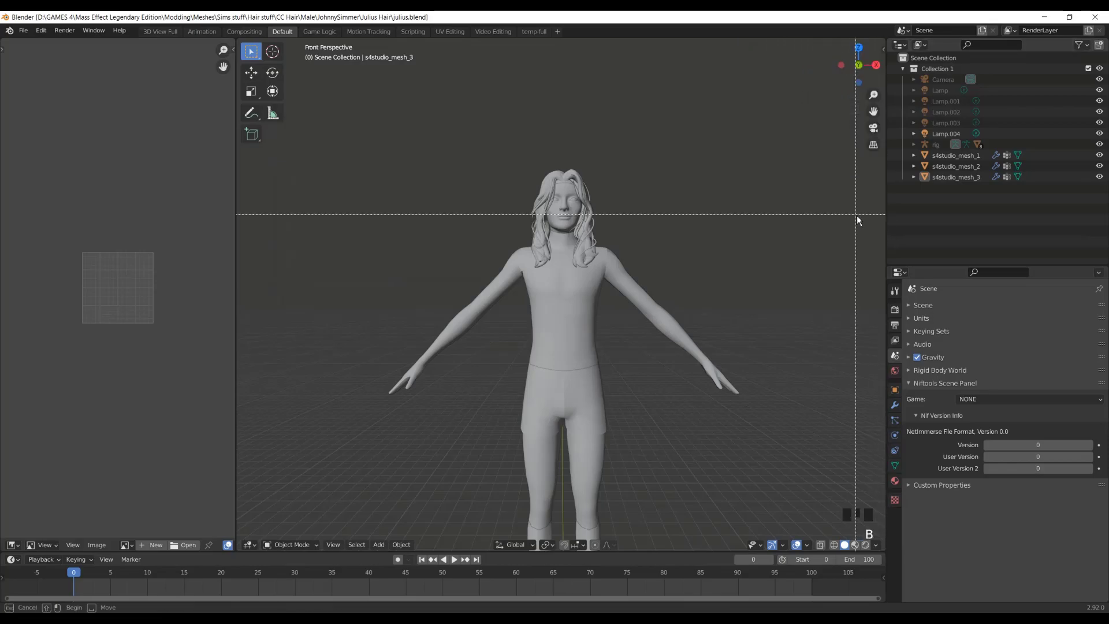
middle_drag(806, 189, 773, 206)
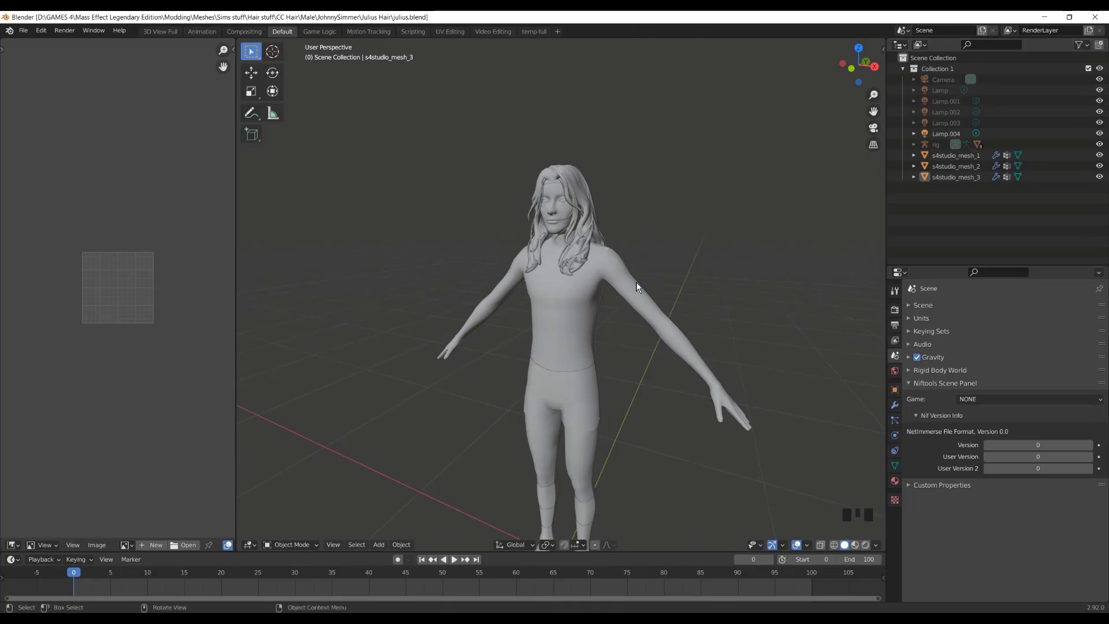
Delete the camera, the five lamps and the rig with its whole hierarchy from Collection 1.
click(955, 81)
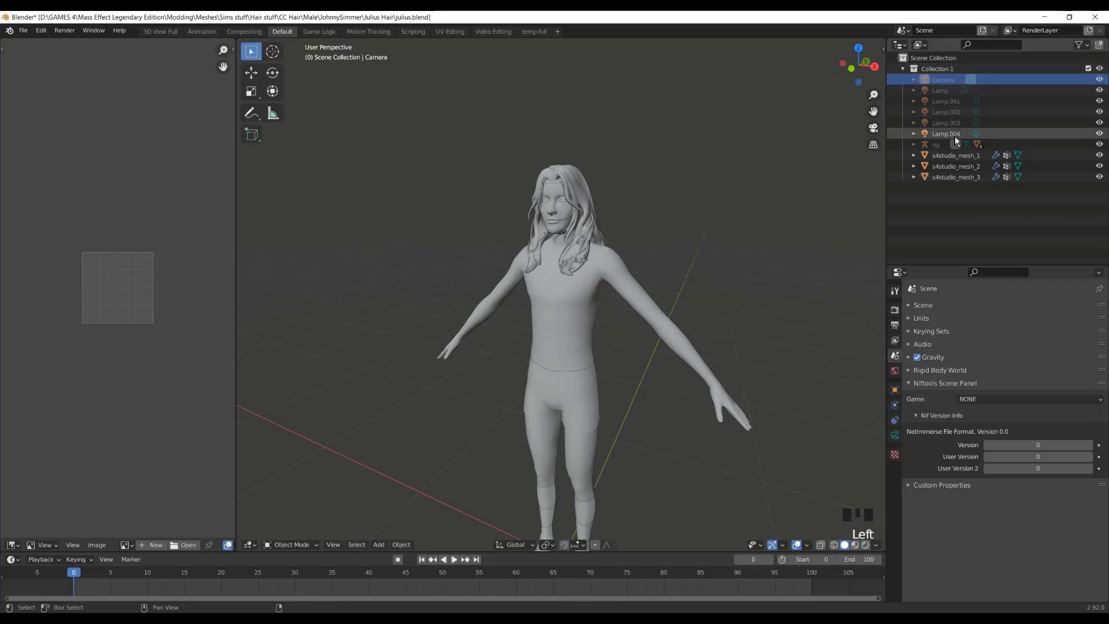
shift+click(947, 133)
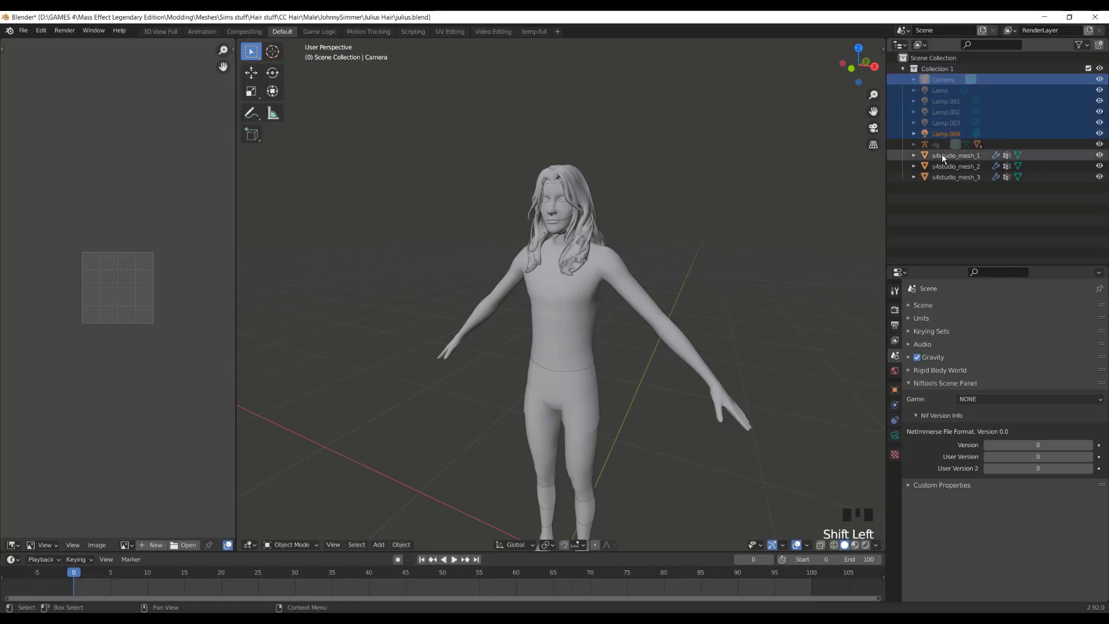
key(Delete)
key(Delete)
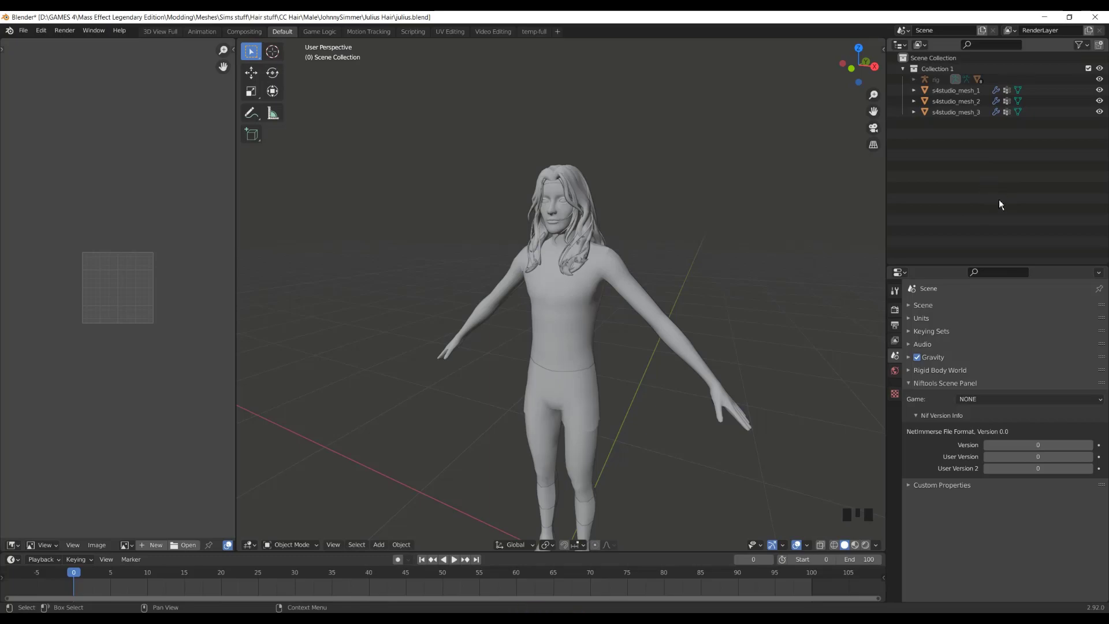
right_click(934, 86)
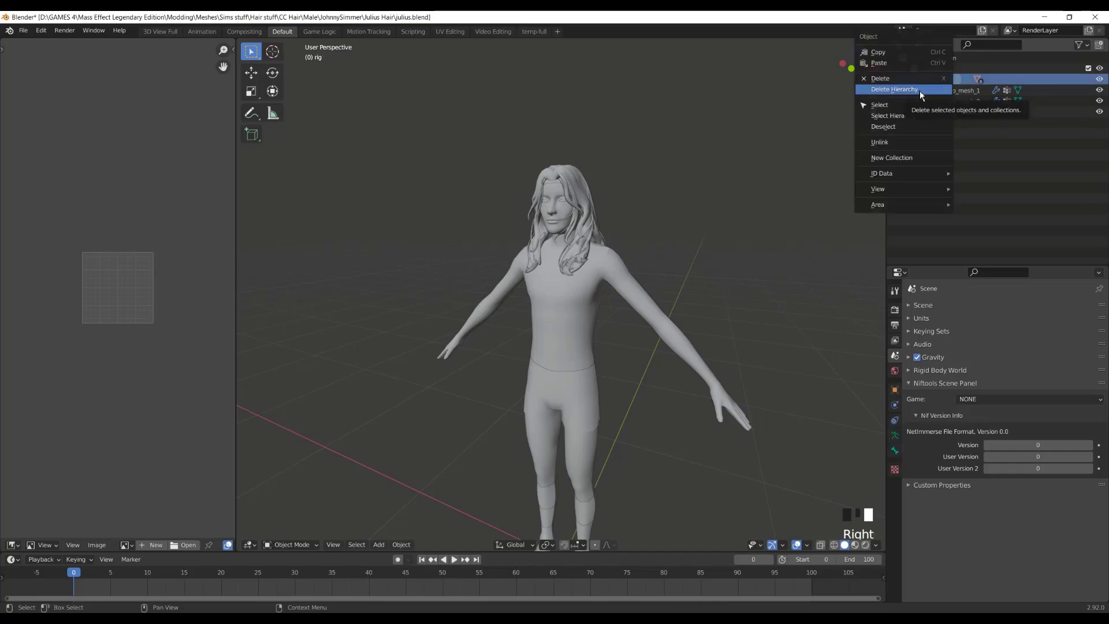
click(919, 91)
Inspect the hair from several sides and hide s4studio_mesh_1 to examine the other two hair meshes.
scroll(798, 166, up, 4)
drag(873, 111, 861, 296)
scroll(768, 185, up, 2)
middle_drag(768, 185, 787, 215)
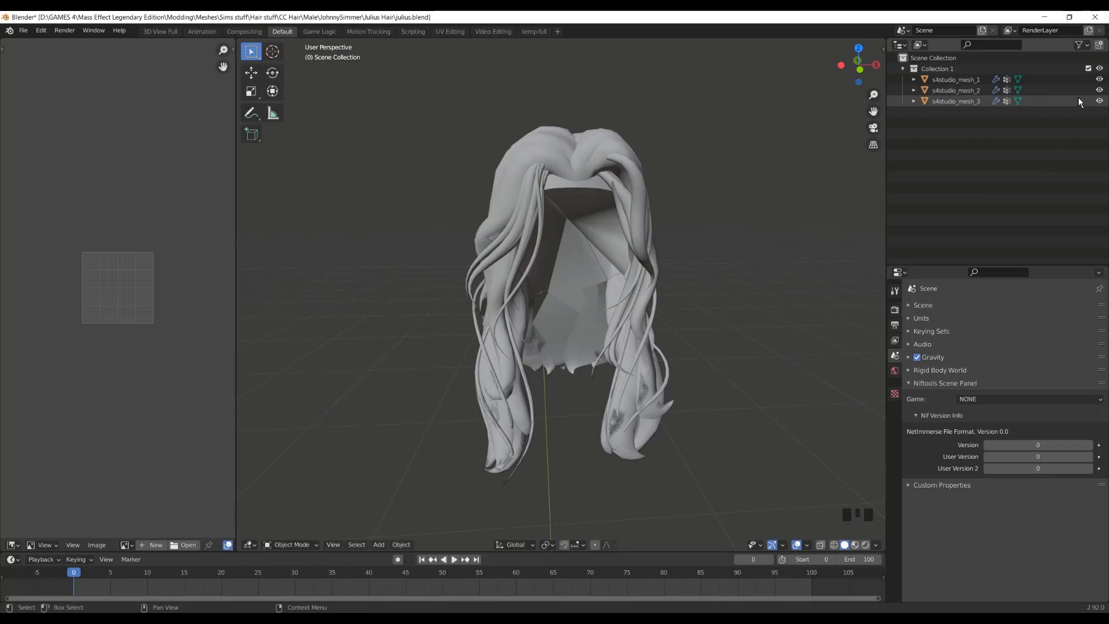
middle_drag(719, 199, 596, 342)
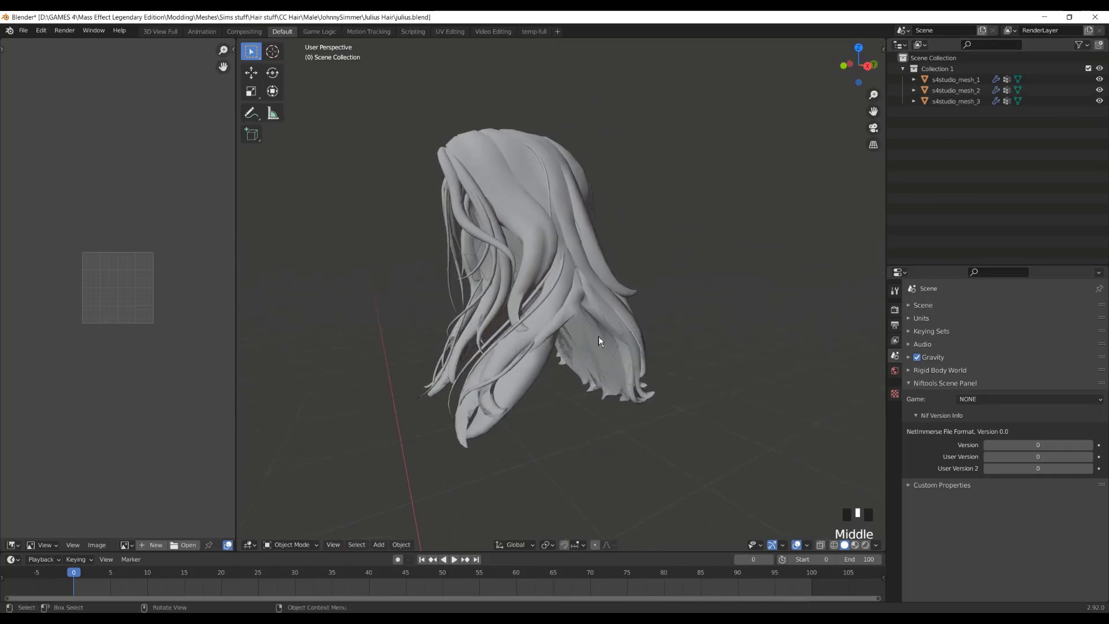
middle_drag(515, 352, 647, 340)
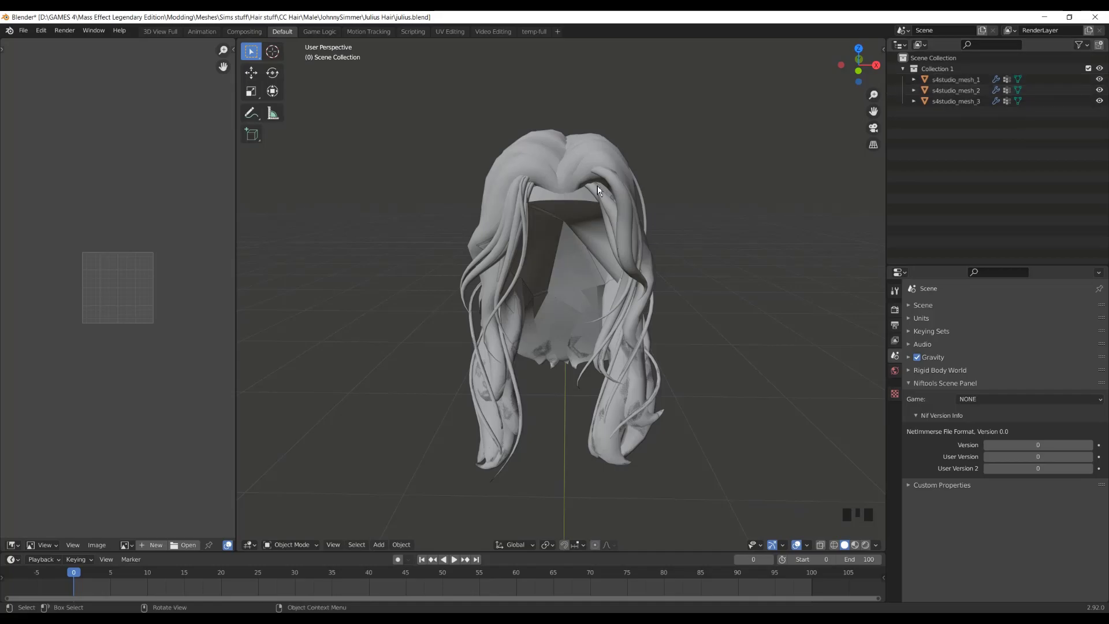
click(1099, 79)
middle_drag(693, 202, 730, 156)
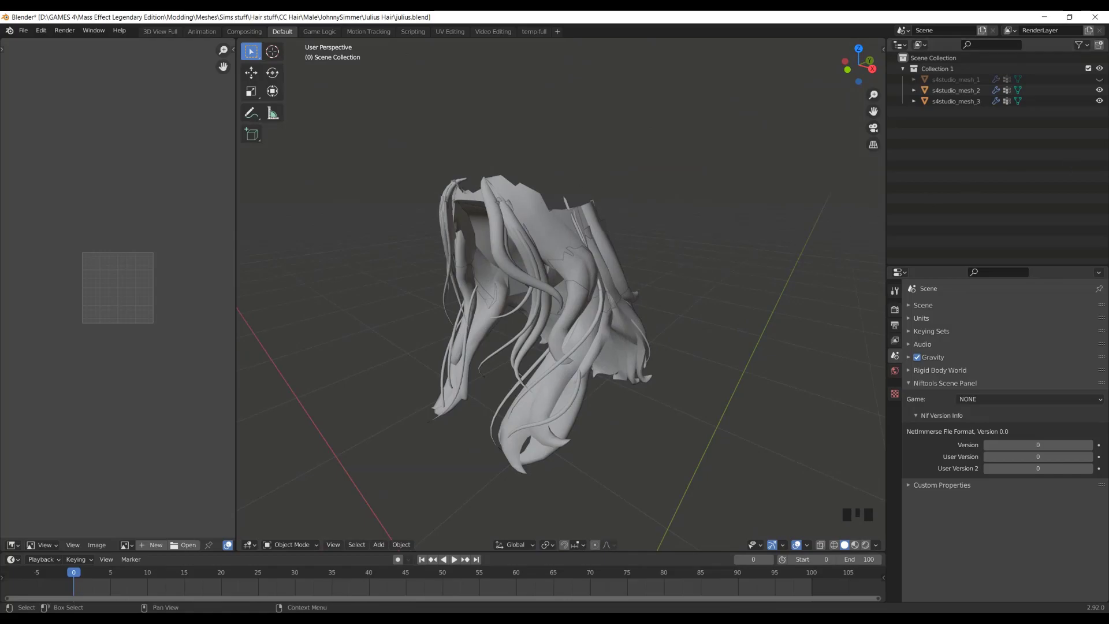
Check s4studio_mesh_3 by toggling its visibility, and delete both s4studio_mesh_2 and s4studio_mesh_3.
click(1101, 108)
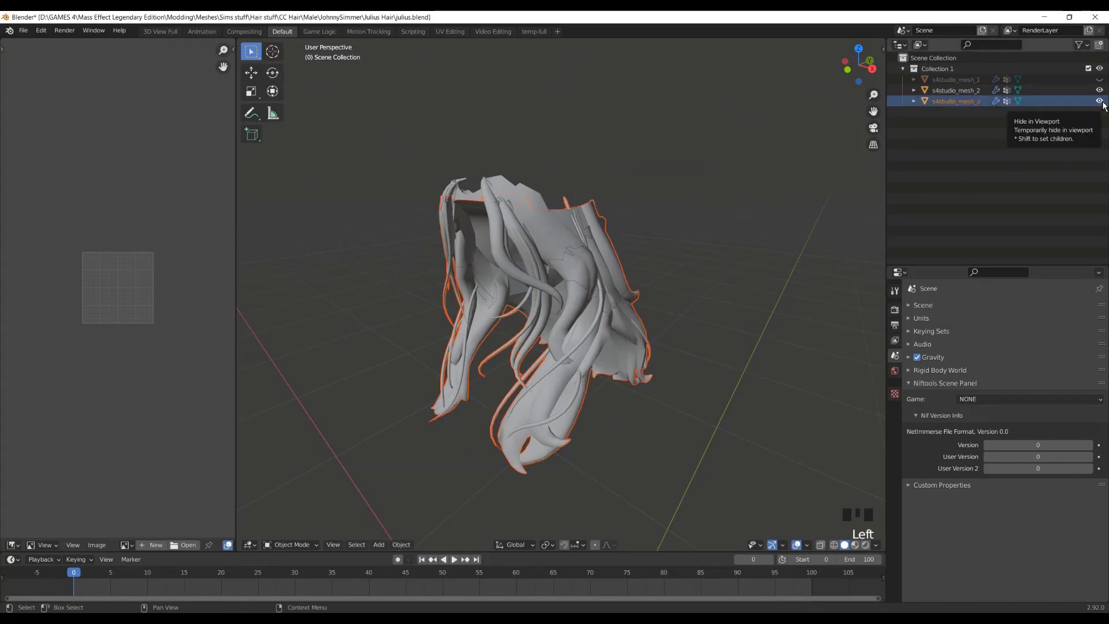
click(1100, 103)
click(1100, 102)
click(1099, 101)
click(1098, 102)
drag(1011, 134, 1036, 94)
key(Delete)
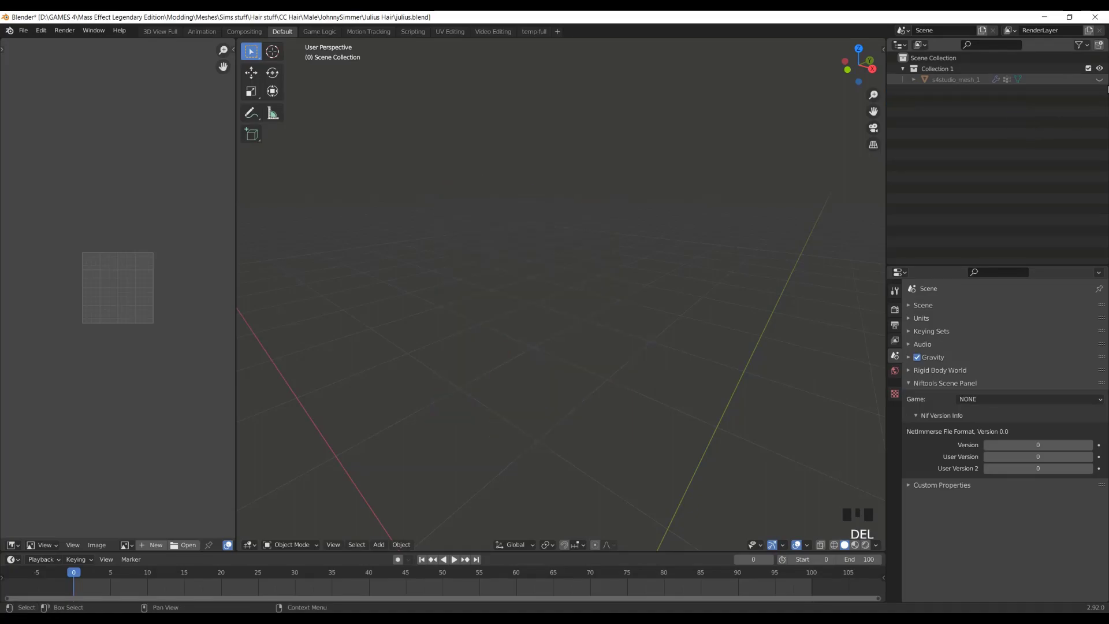
Unhide s4studio_mesh_1 and examine the inside of the hair from the front.
click(1099, 79)
middle_drag(381, 235, 571, 240)
scroll(580, 192, up, 2)
middle_drag(583, 202, 588, 228)
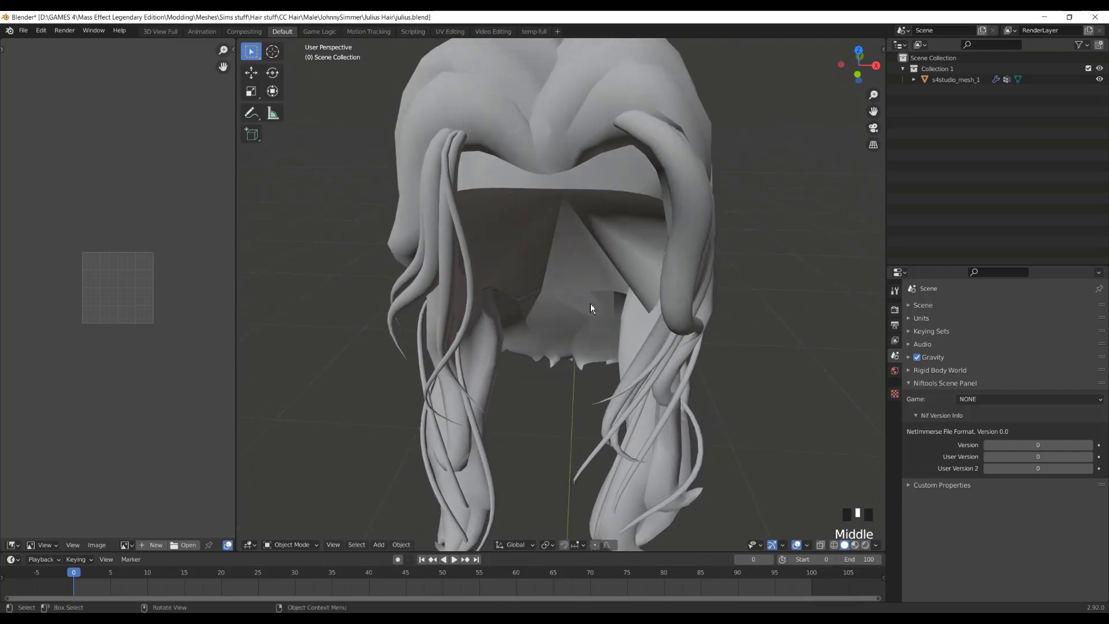
scroll(557, 223, down, 2)
mouse_move(558, 223)
middle_down()
mouse_move(620, 222)
mouse_move(560, 205)
middle_up()
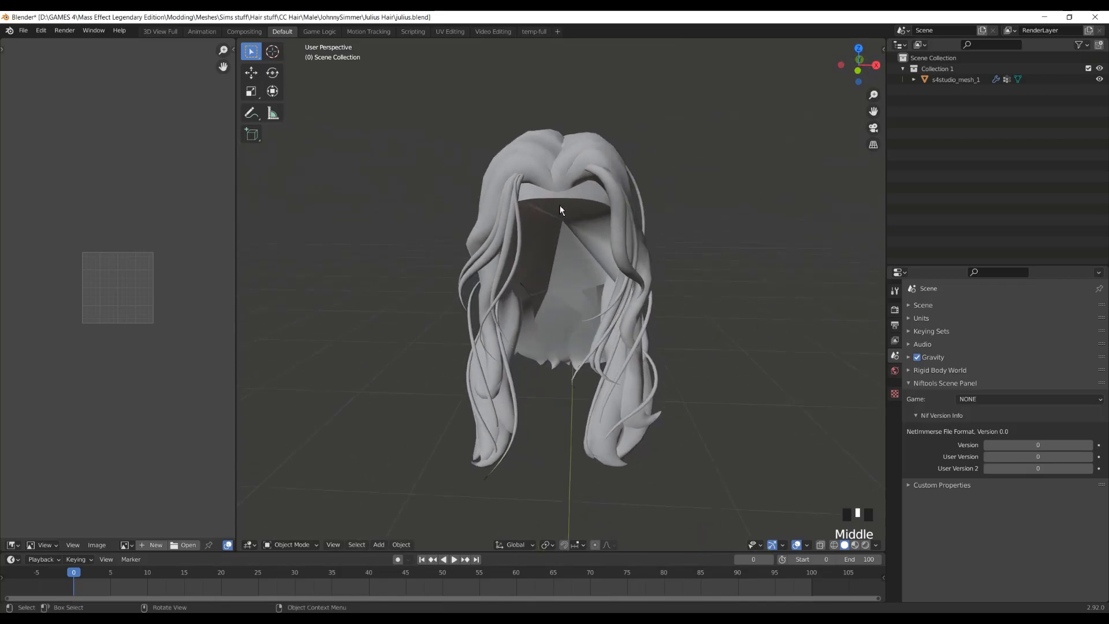
Enter Edit Mode on s4studio_mesh_1, clear the selection and change to face selection.
scroll(560, 205, up, 2)
click(560, 202)
scroll(559, 199, down, 2)
key(Tab)
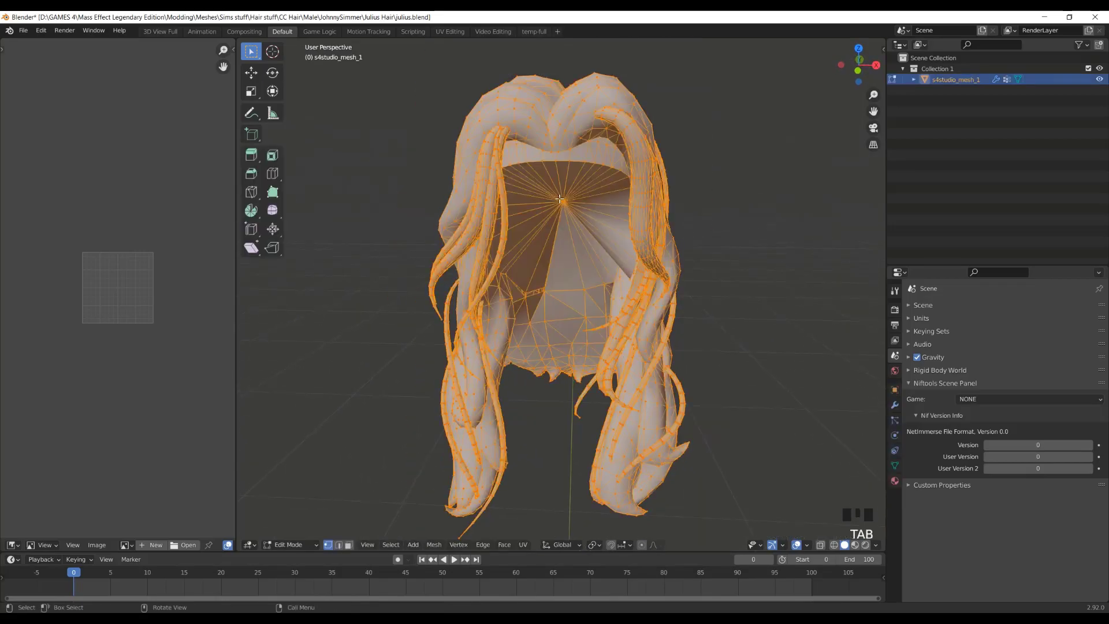
click(758, 349)
click(368, 546)
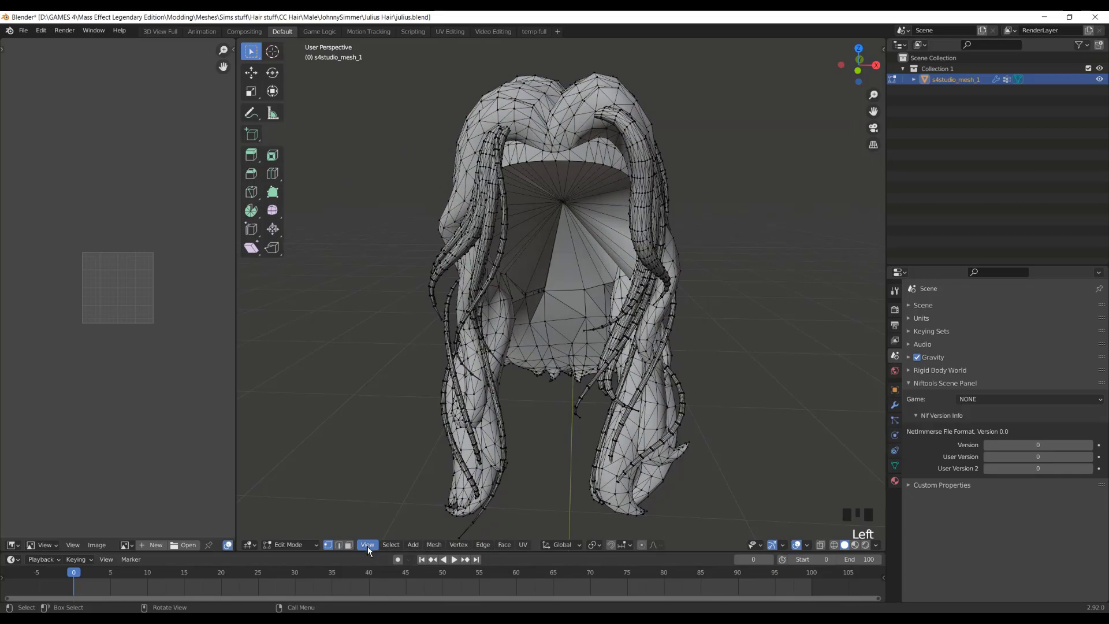
click(351, 545)
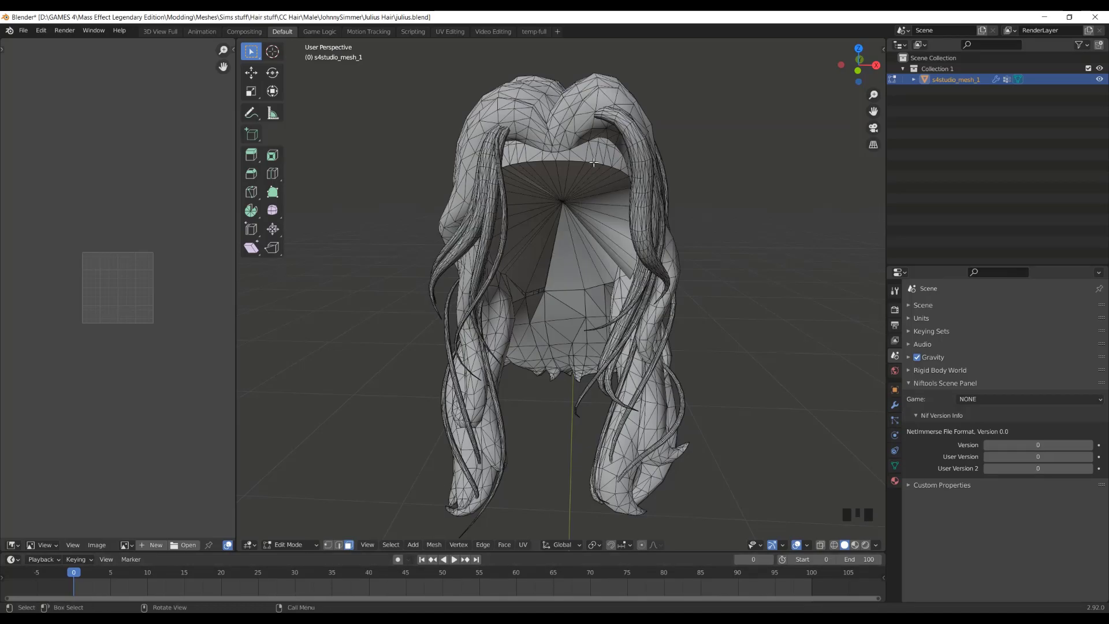
Select the linked faces of the forehead band and the fan-shaped inner cap inside the hair, and delete their vertices.
key(l)
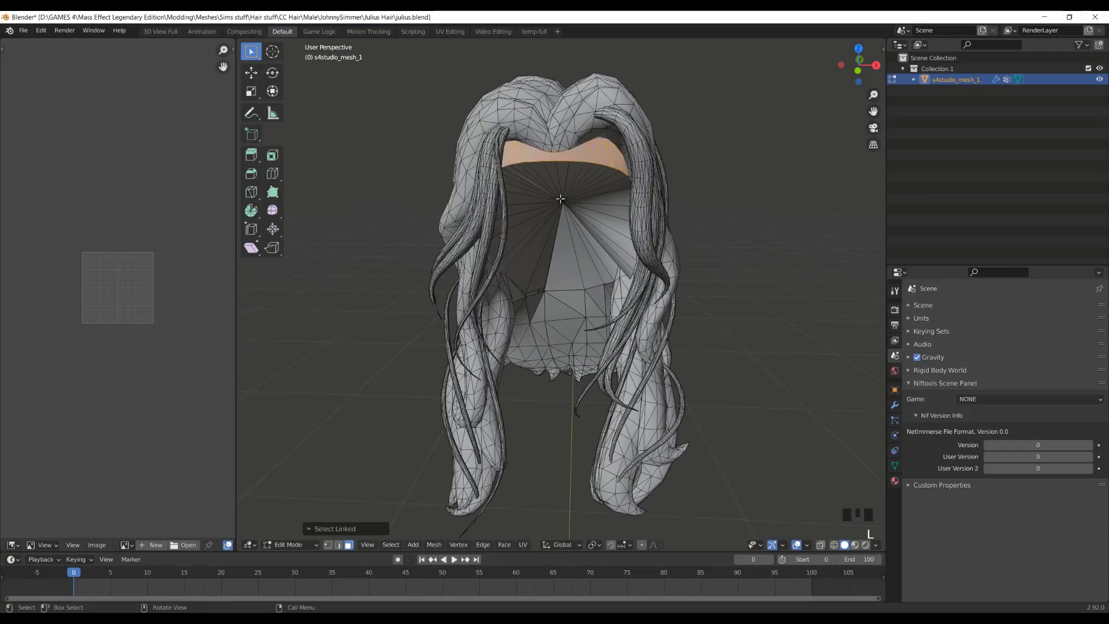
scroll(555, 201, up, 1)
key(l)
key(l)
key(l)
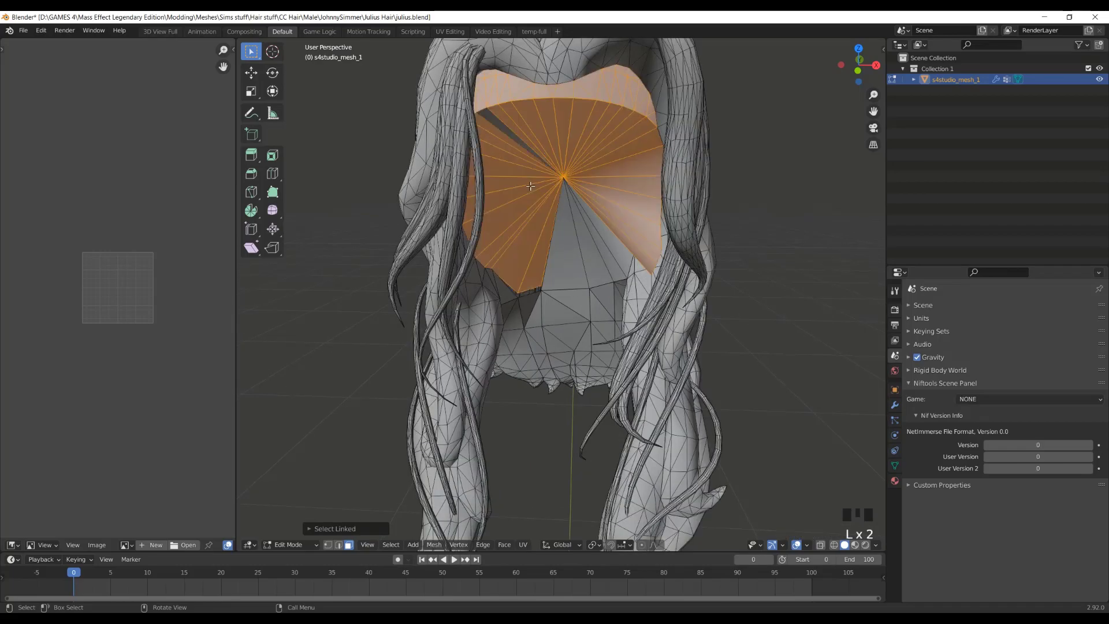
key(l)
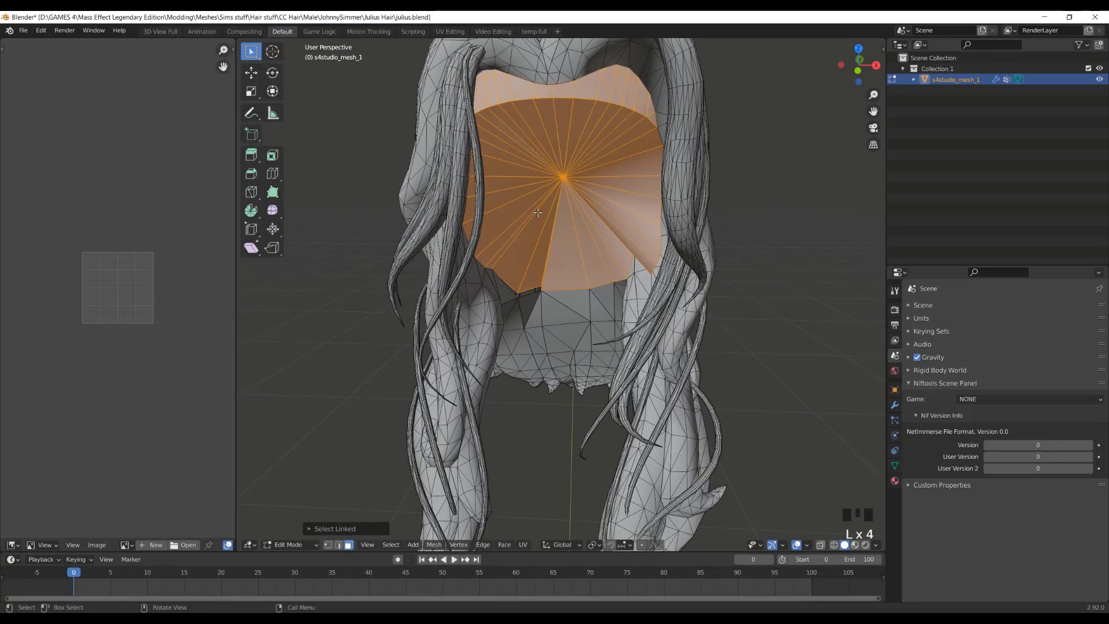
scroll(538, 213, down, 2)
middle_drag(537, 212, 506, 237)
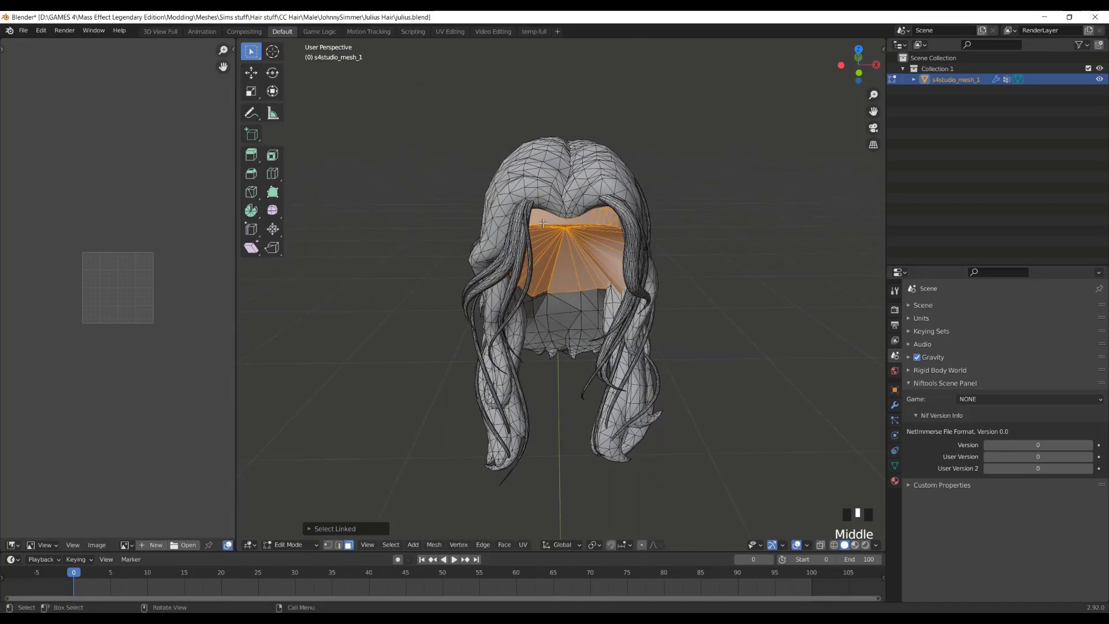
scroll(469, 310, up, 1)
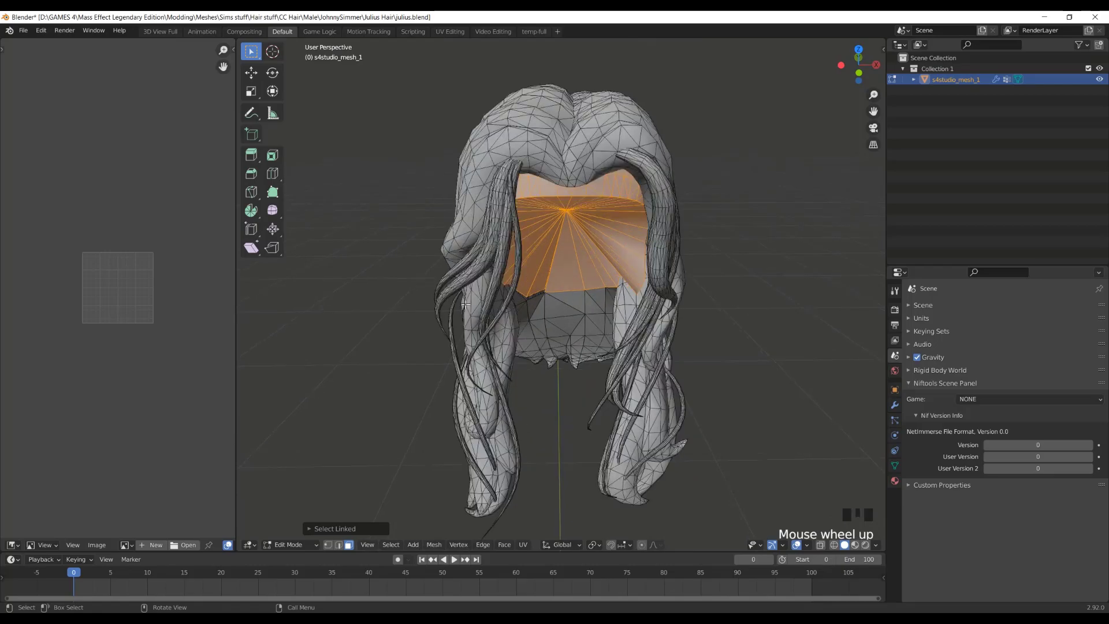
key(Delete)
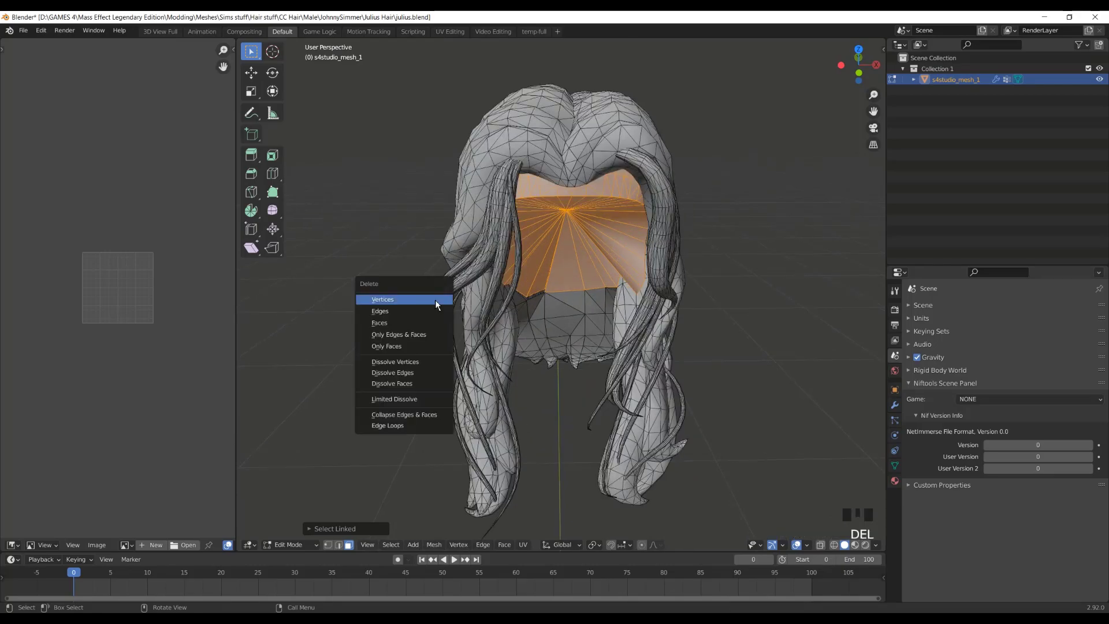
click(434, 300)
Delete the vertices of the leftover linked faces inside the hair, then return to Object Mode and deselect the mesh.
middle_drag(434, 299, 627, 180)
key(l)
key(Delete)
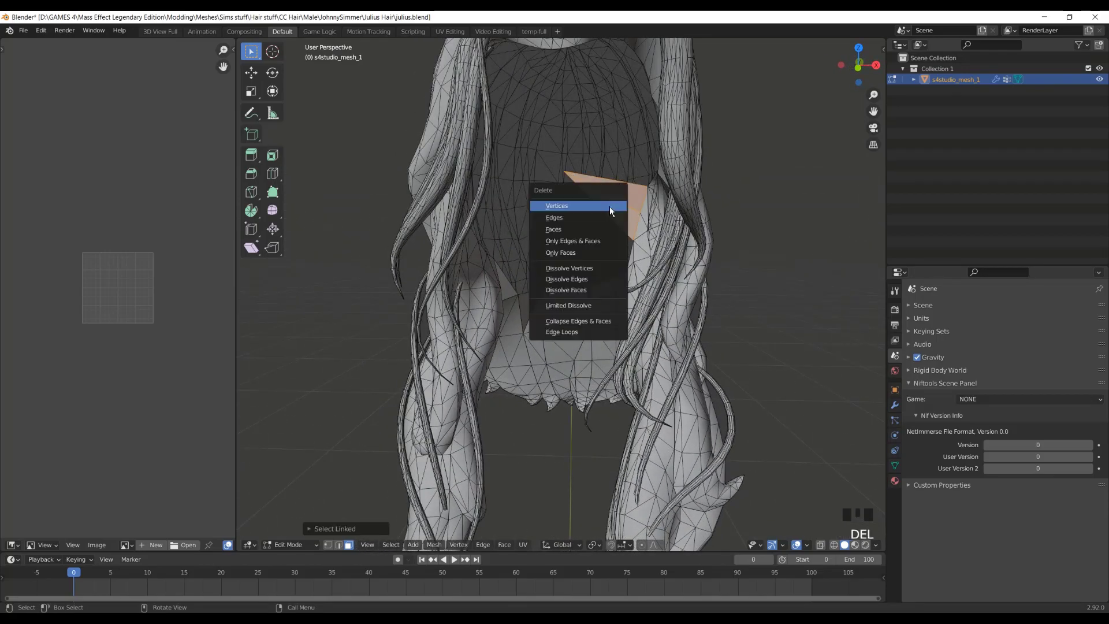
click(609, 206)
scroll(611, 218, down, 2)
key(Tab)
click(685, 262)
scroll(685, 263, down, 3)
middle_drag(621, 199, 669, 194)
scroll(666, 189, up, 2)
scroll(669, 194, down, 2)
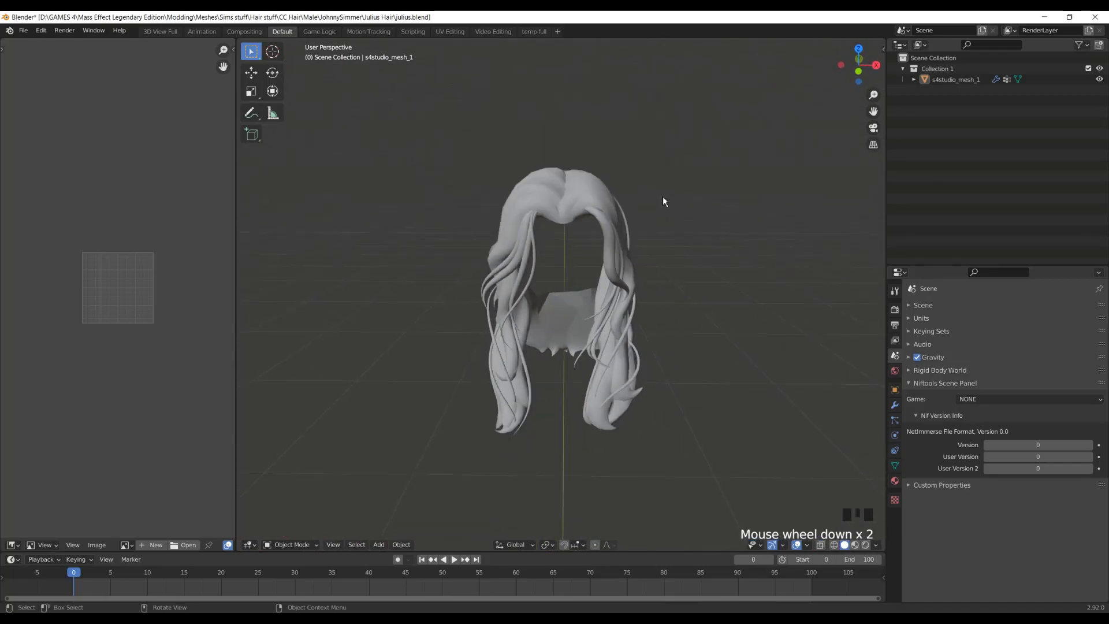
Export the cleaned hair as Wavefront OBJ, overwriting julius.obj in the Julius Hair folder.
click(26, 31)
mouse_move(72, 188)
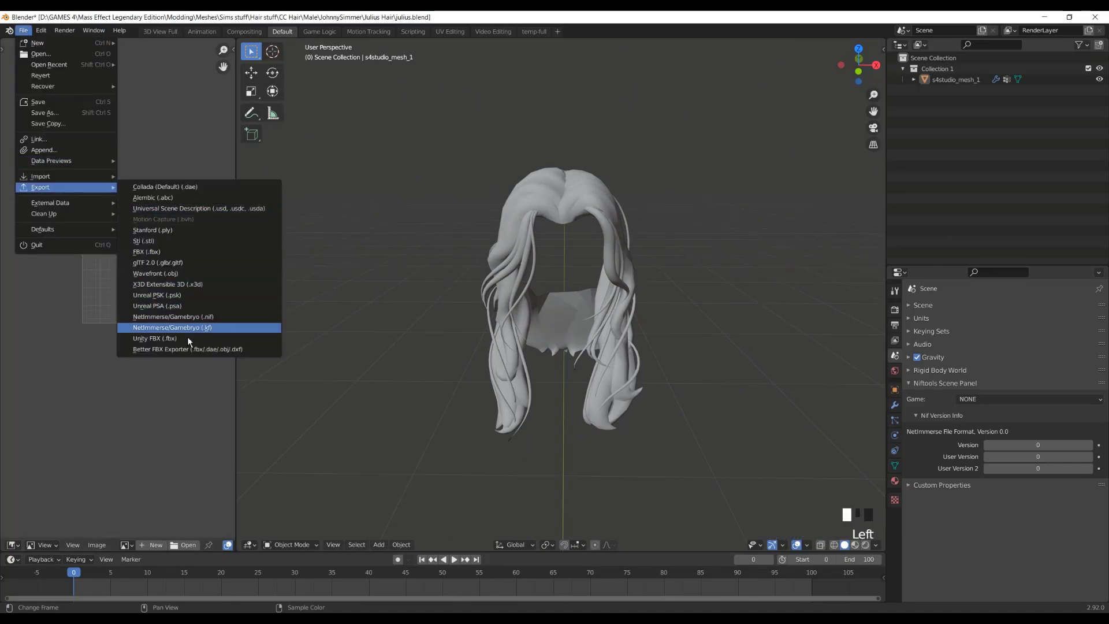
click(184, 274)
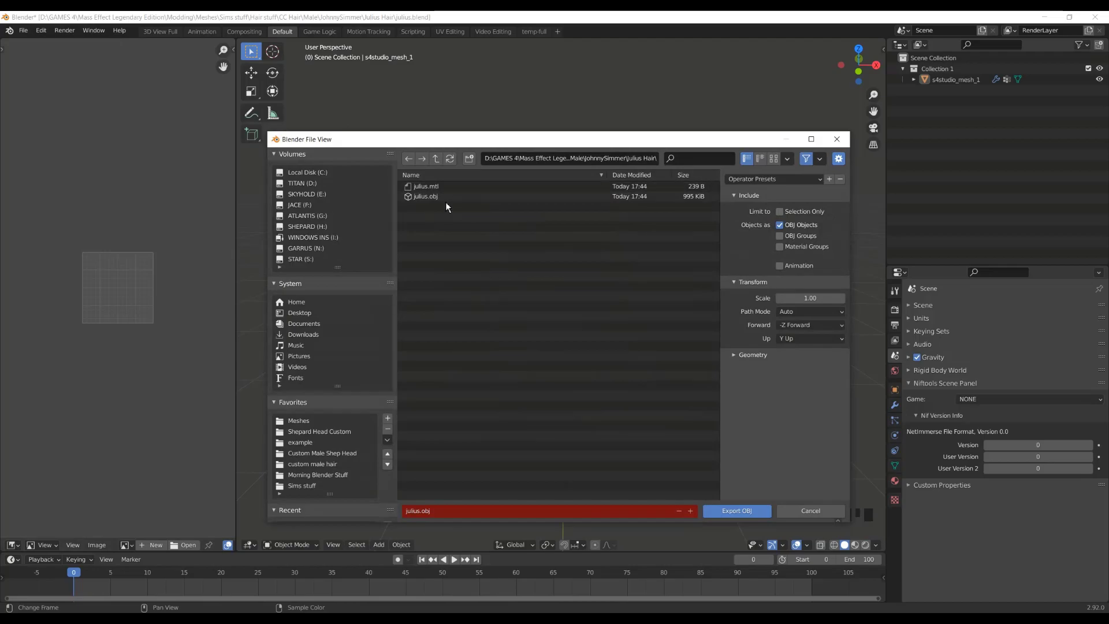
click(451, 197)
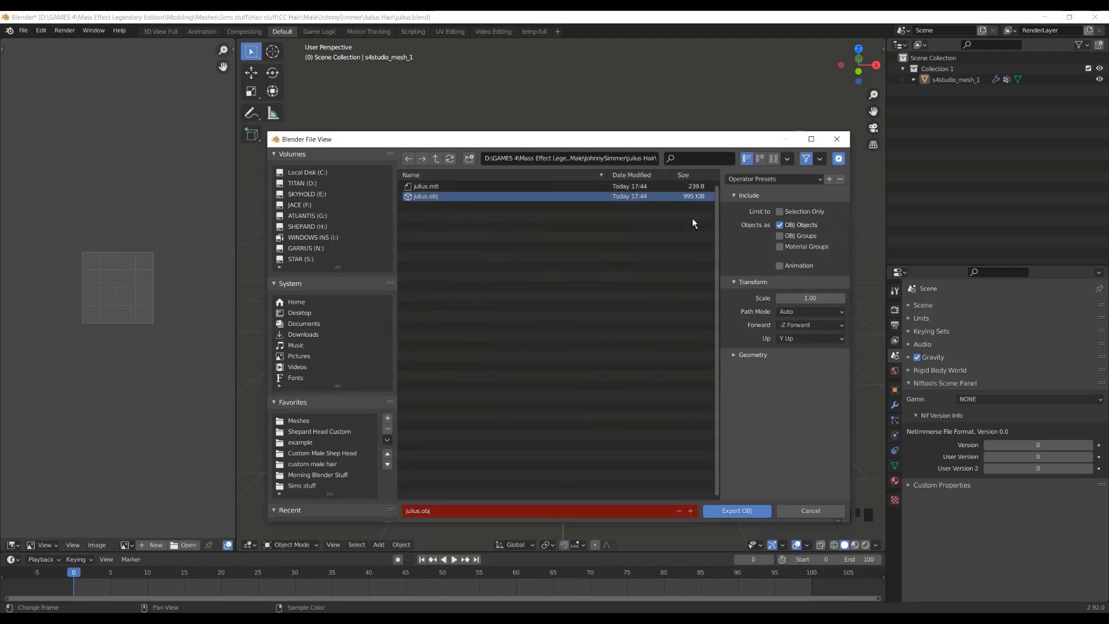
click(724, 511)
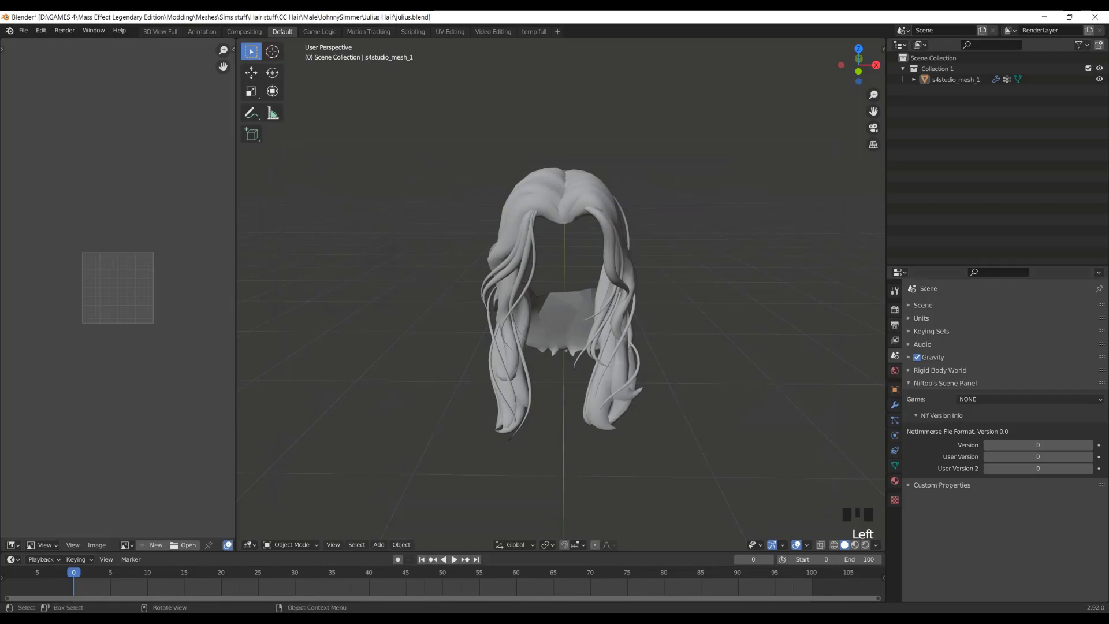
Switch to the Blender window with working for hair_maleshep.blend and view the male head up close.
mouse_move(479, 617)
click(537, 575)
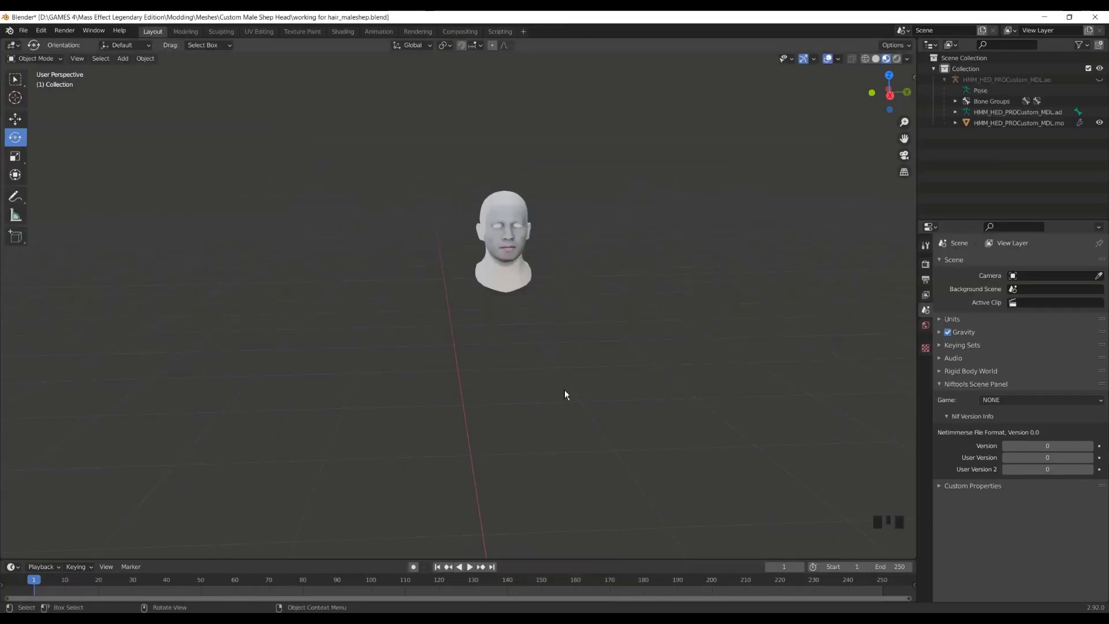
click(572, 386)
scroll(579, 375, up, 1)
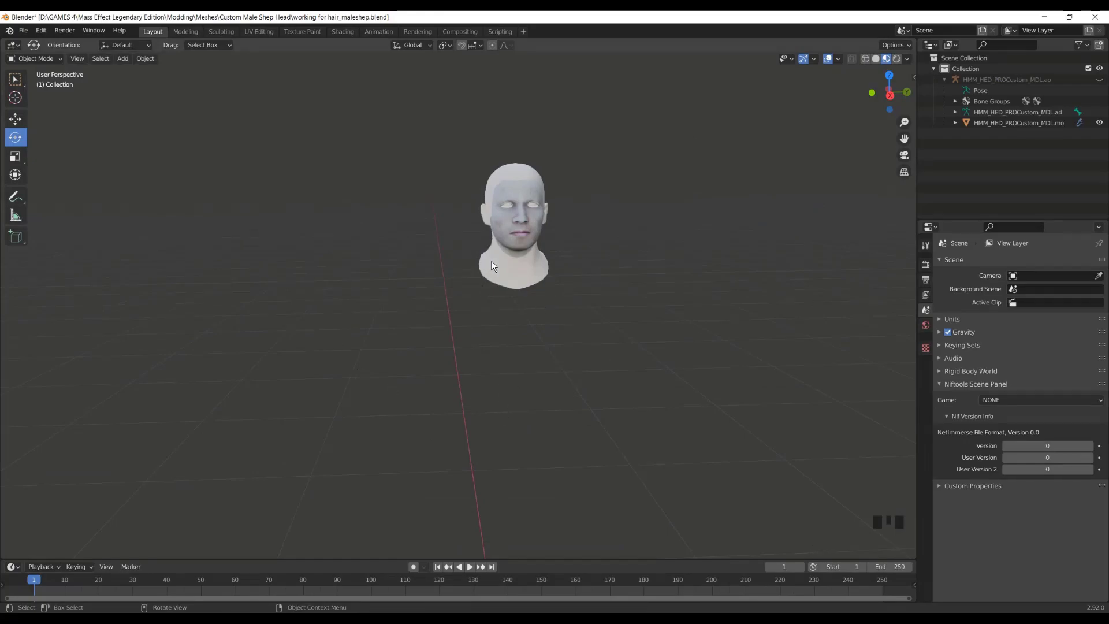
scroll(499, 258, down, 1)
scroll(499, 258, up, 1)
click(502, 256)
click(23, 31)
mouse_move(85, 177)
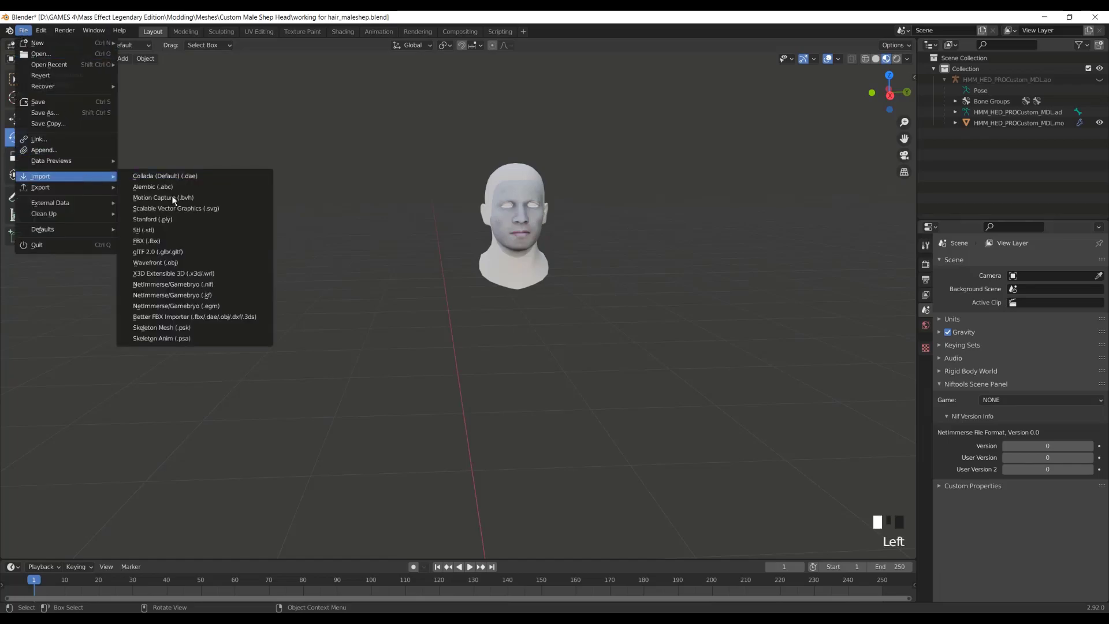
click(188, 330)
click(633, 270)
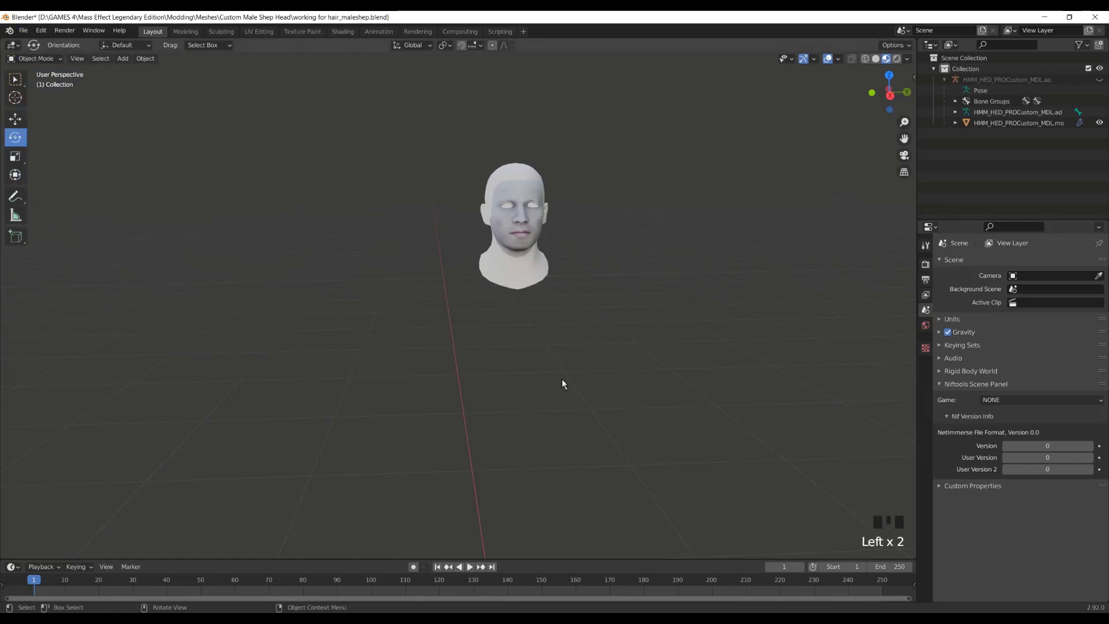
Open the Shading workspace, select the head mesh and choose its HMM_HED_PRO_Mat_1a material.
click(343, 31)
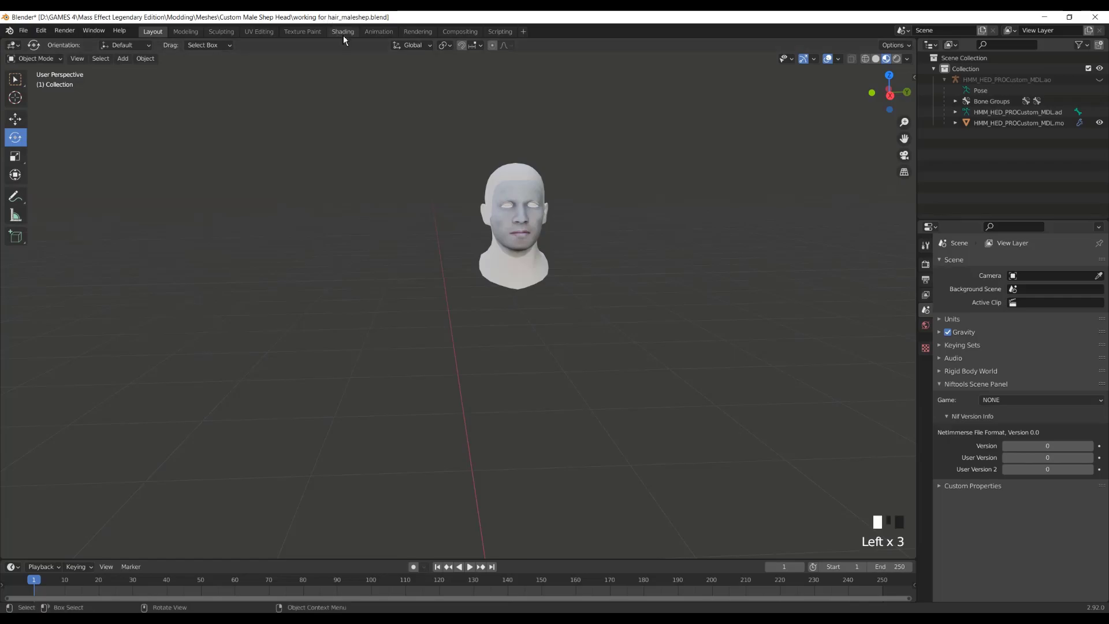
click(344, 32)
click(492, 162)
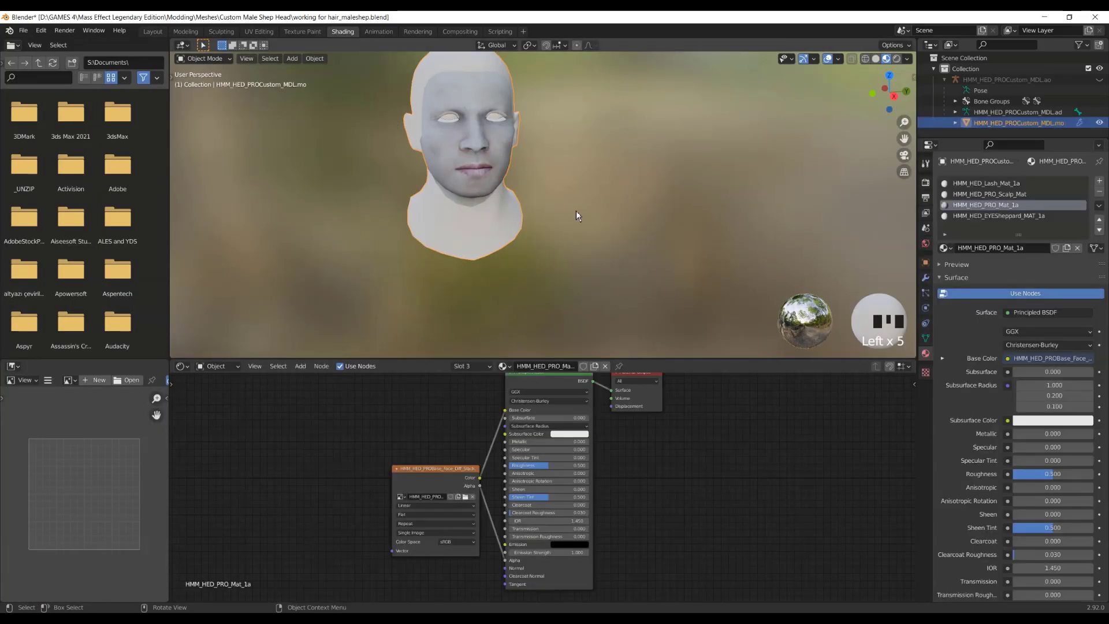
click(993, 207)
click(993, 207)
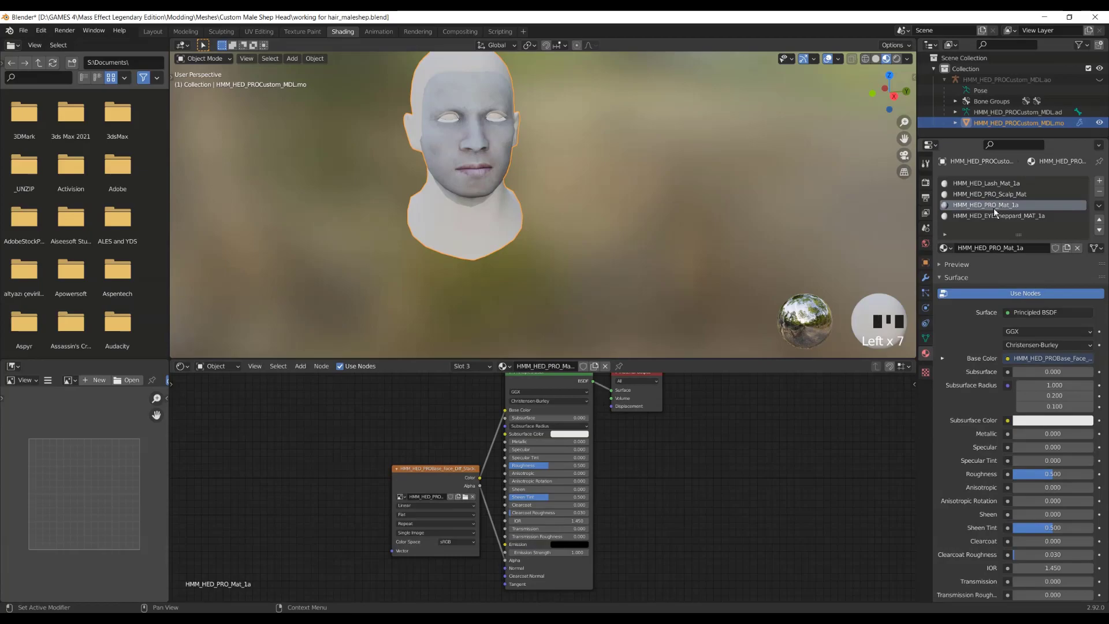
Load HMM_HED_PROBase_Face_Diff_Stack.tga from the Texture2D folder into the face material's image texture node.
click(463, 495)
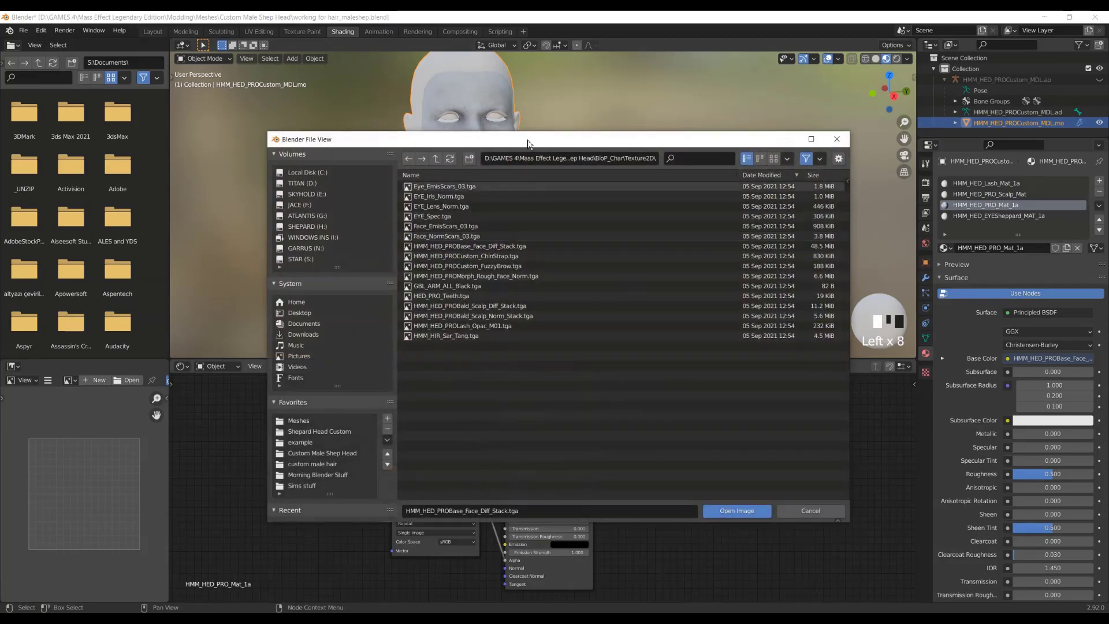
drag(545, 142, 639, 221)
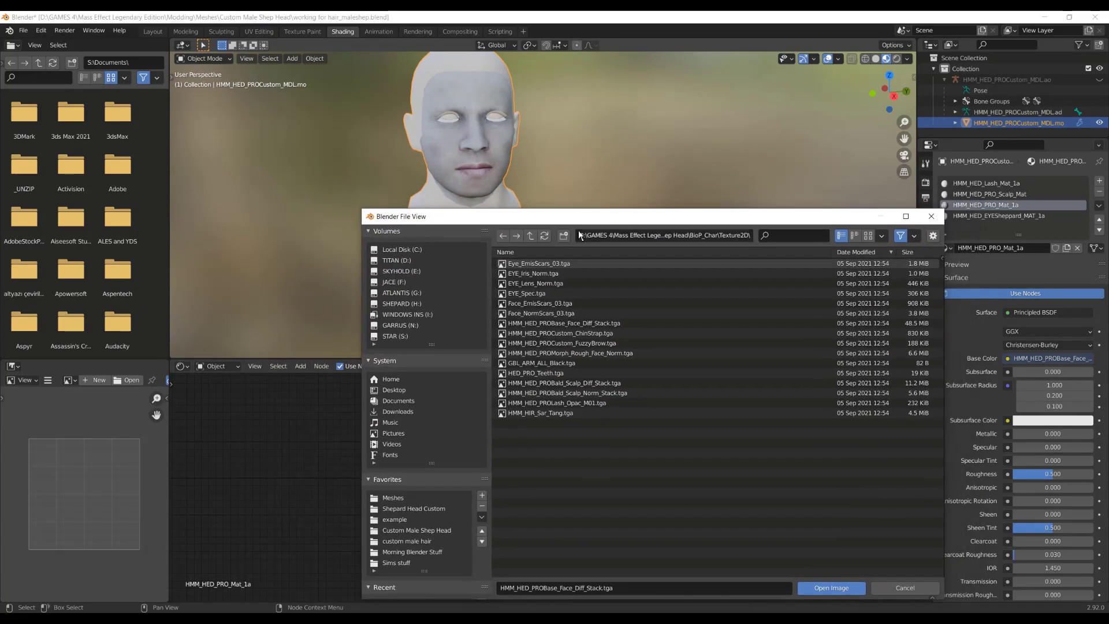
click(531, 235)
click(520, 284)
double_click(518, 285)
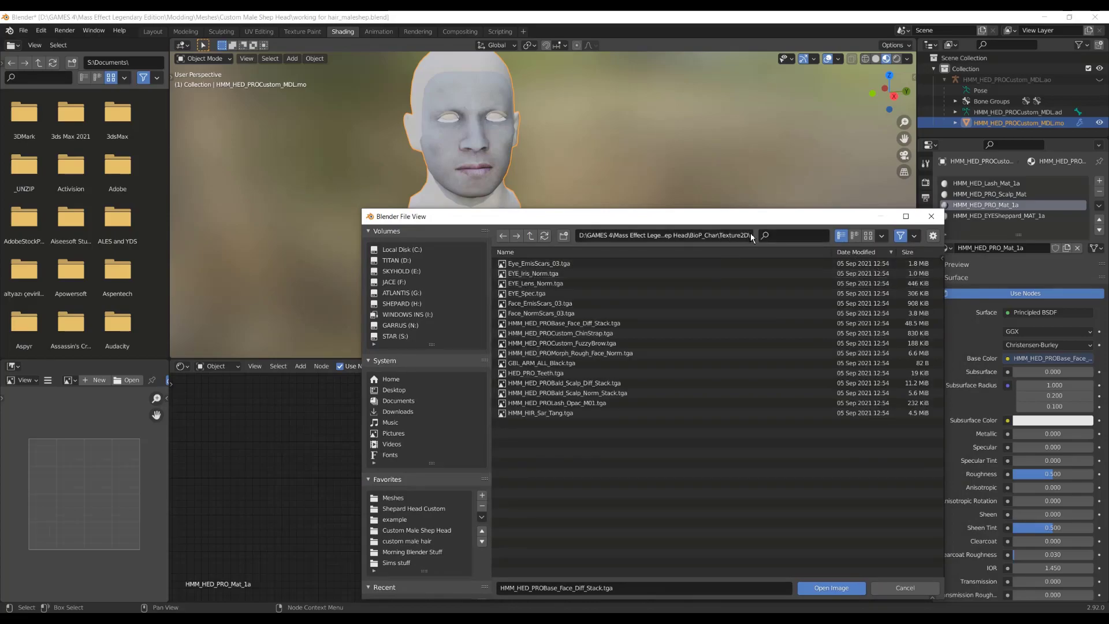
drag(664, 225, 883, 208)
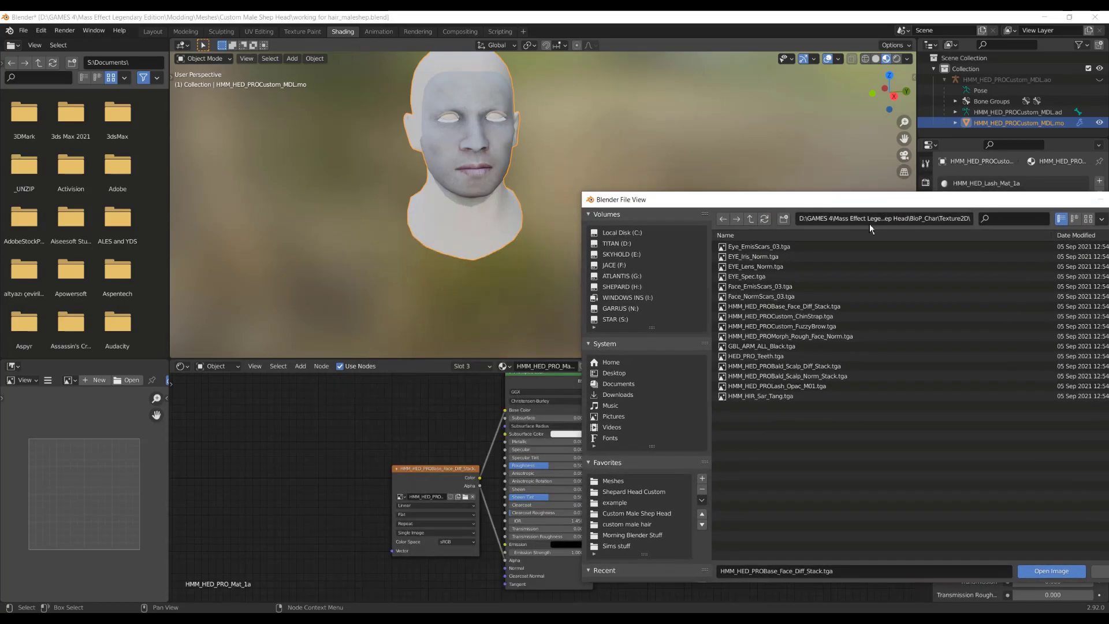
double_click(801, 306)
scroll(524, 130, down, 2)
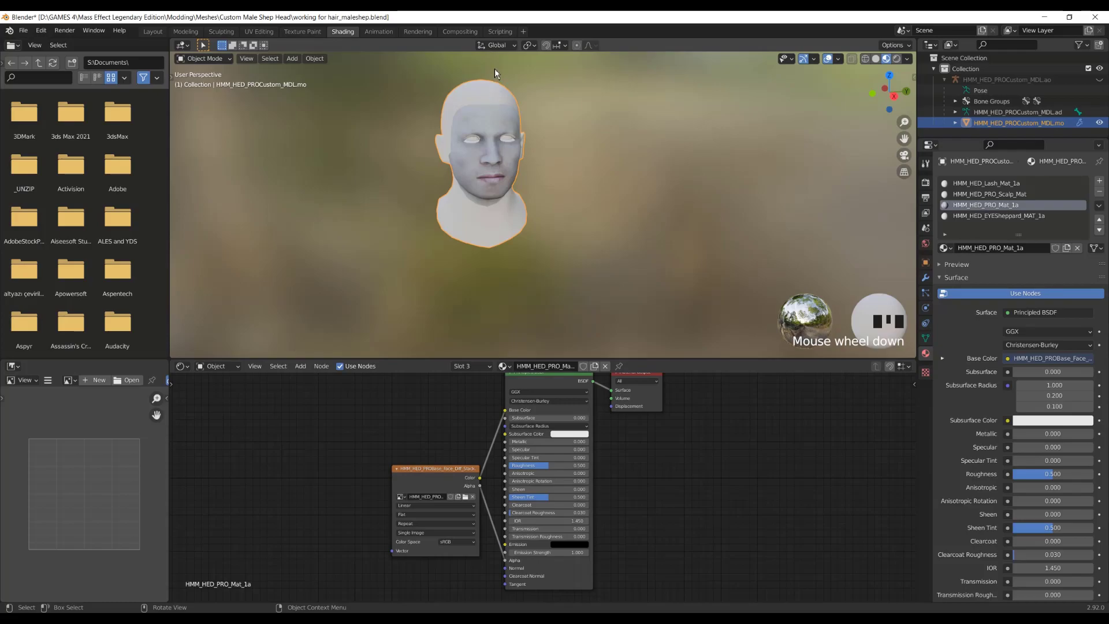
Return to the Layout workspace, view the head from the front and deselect it.
click(157, 31)
scroll(402, 151, up, 2)
middle_drag(402, 150, 462, 166)
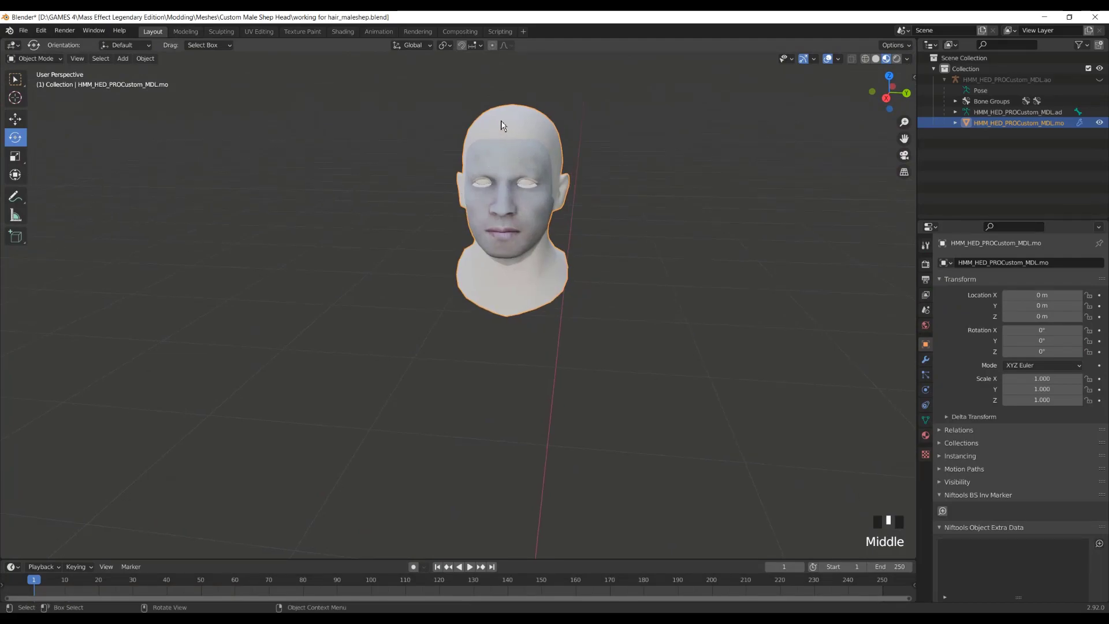
click(416, 272)
scroll(413, 260, down, 1)
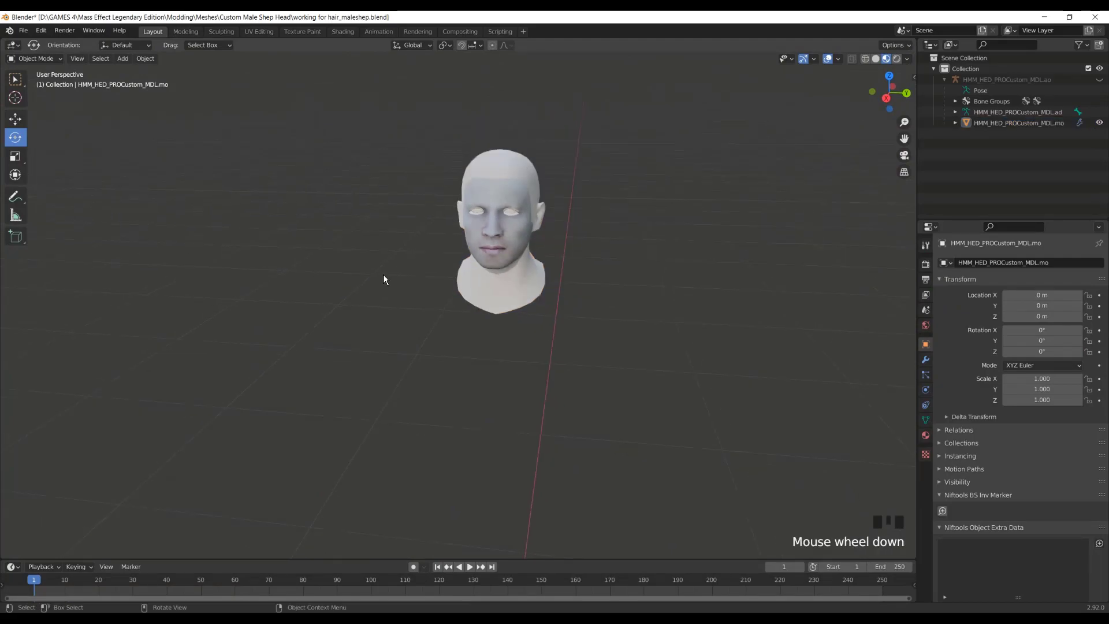
Import julius.obj as Wavefront OBJ into the head scene and view the hair together with the head.
click(23, 31)
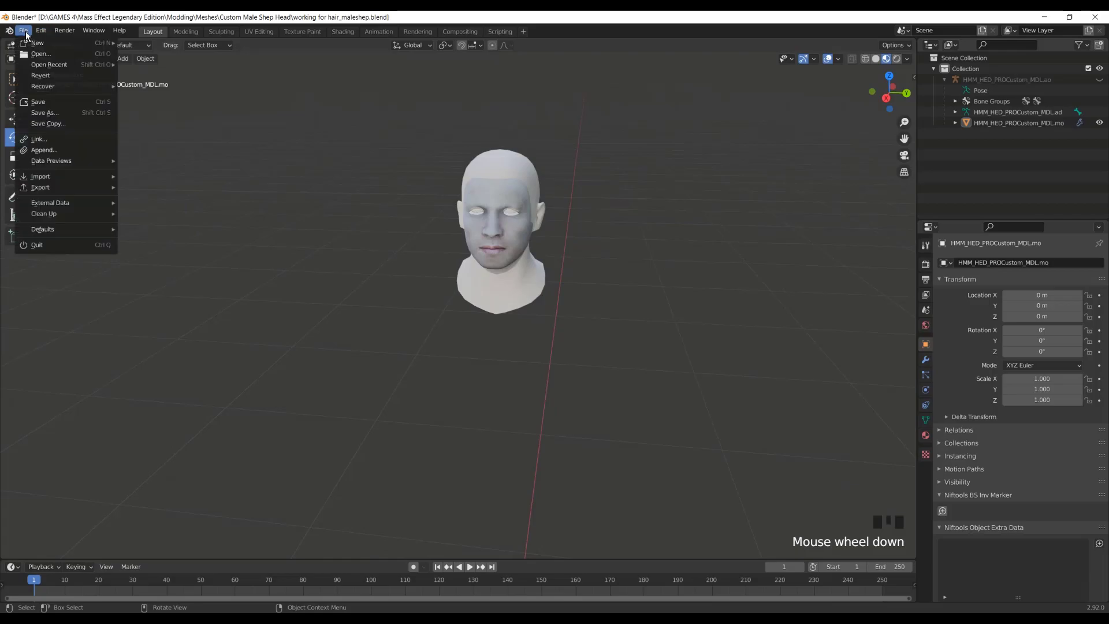
mouse_move(49, 176)
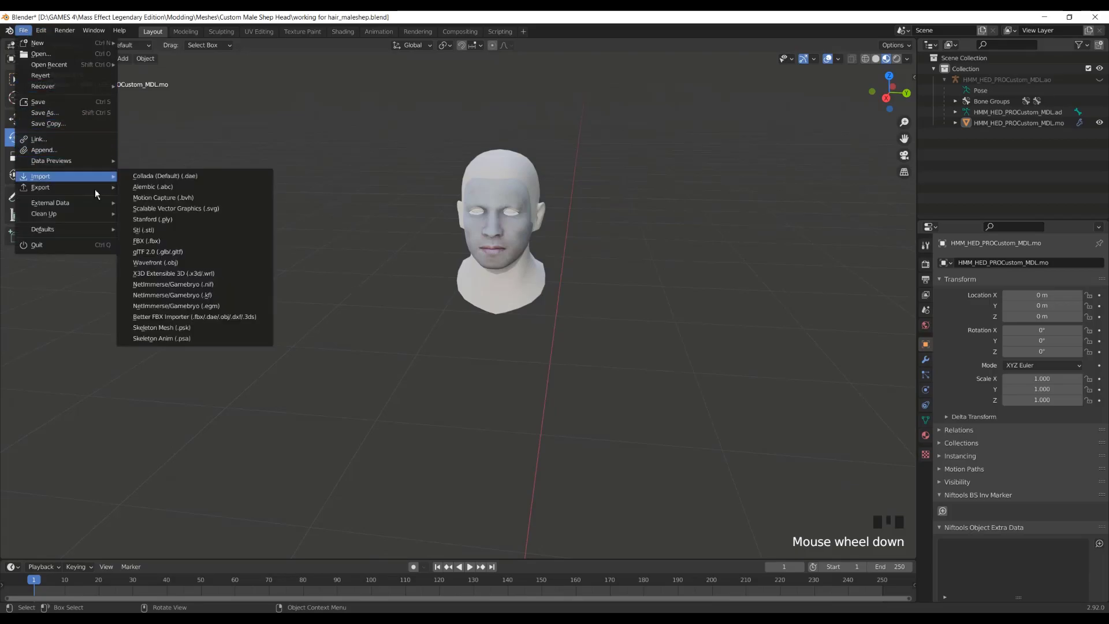
click(176, 265)
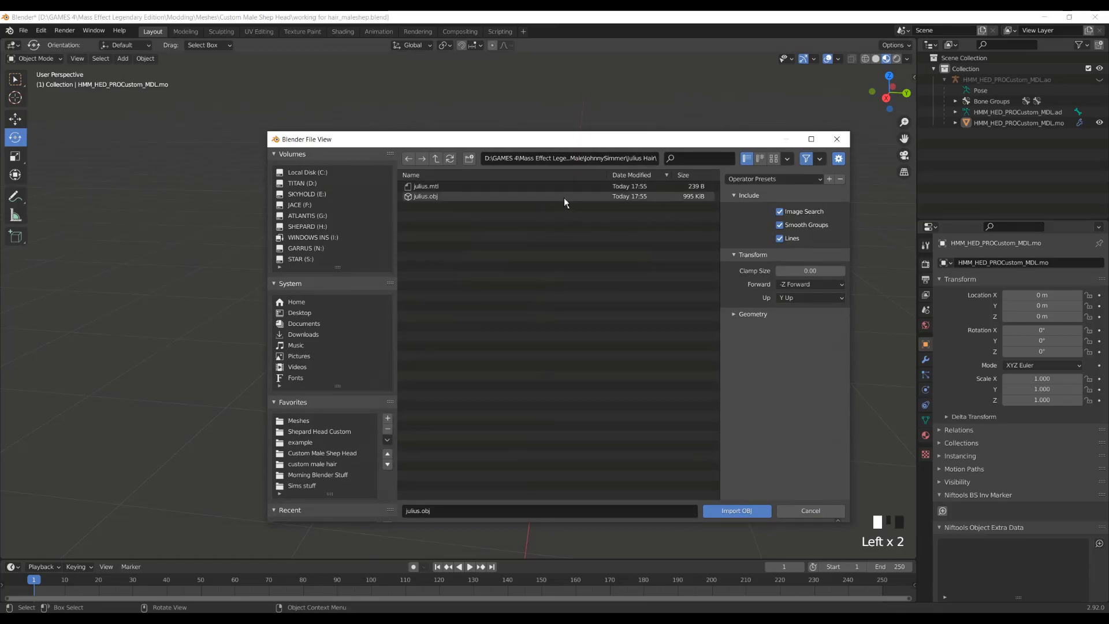
double_click(563, 198)
scroll(566, 200, down, 3)
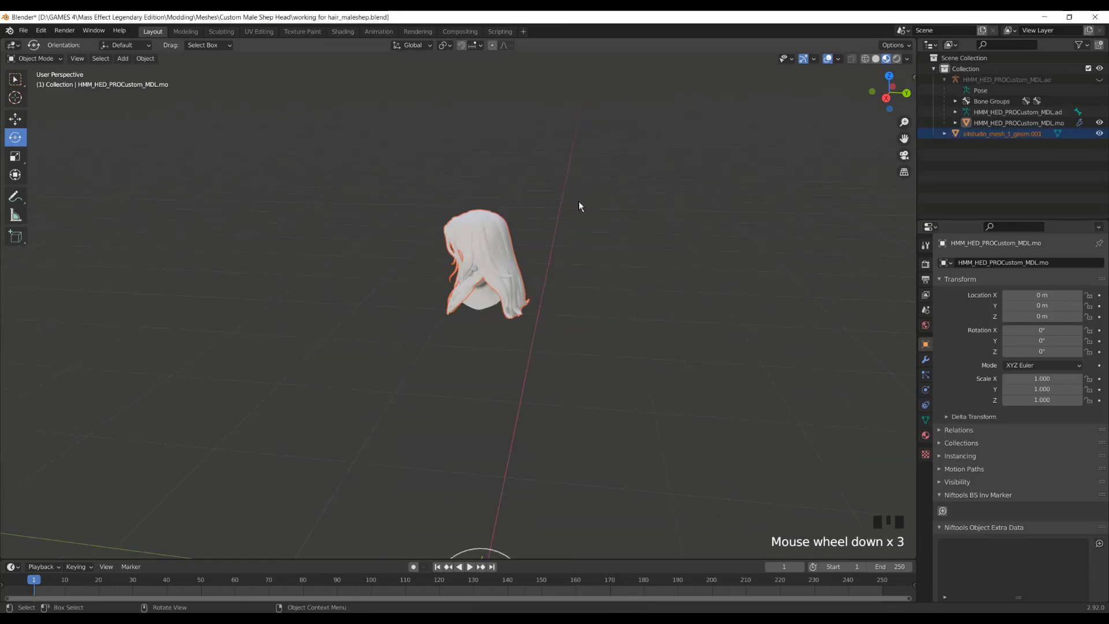
drag(903, 138, 883, 175)
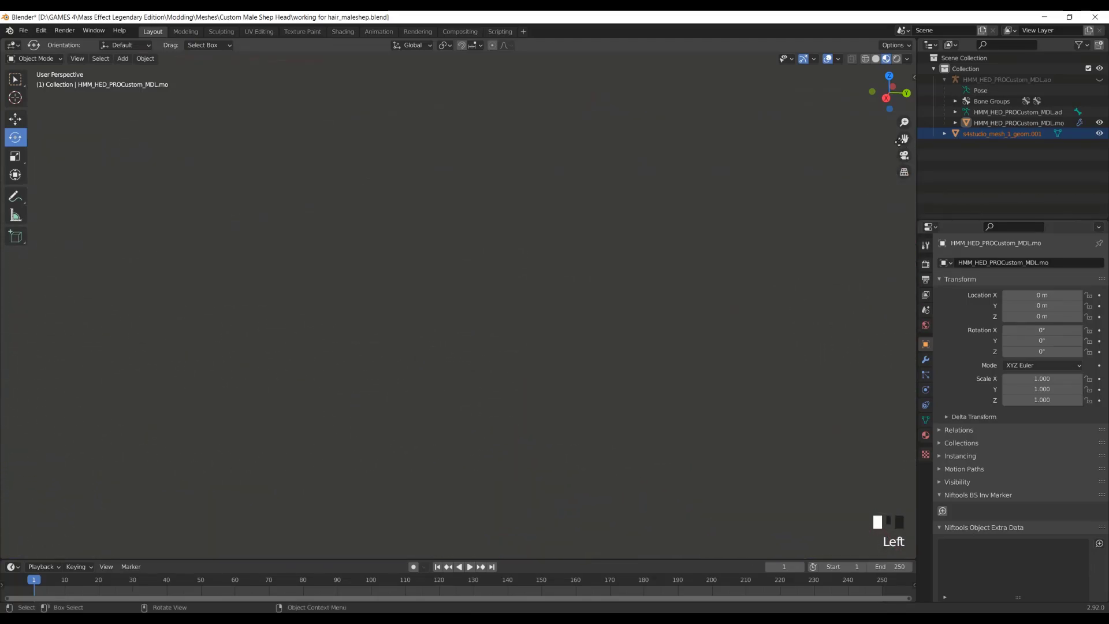
scroll(669, 230, down, 2)
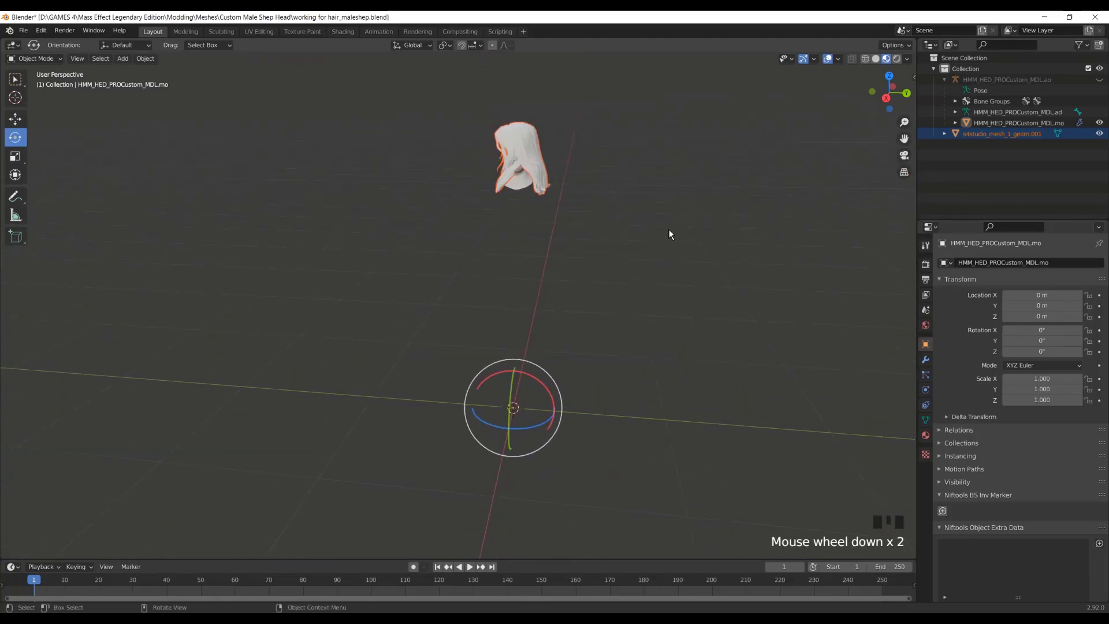
Rename the imported hair object as julius.
middle_drag(508, 272, 528, 289)
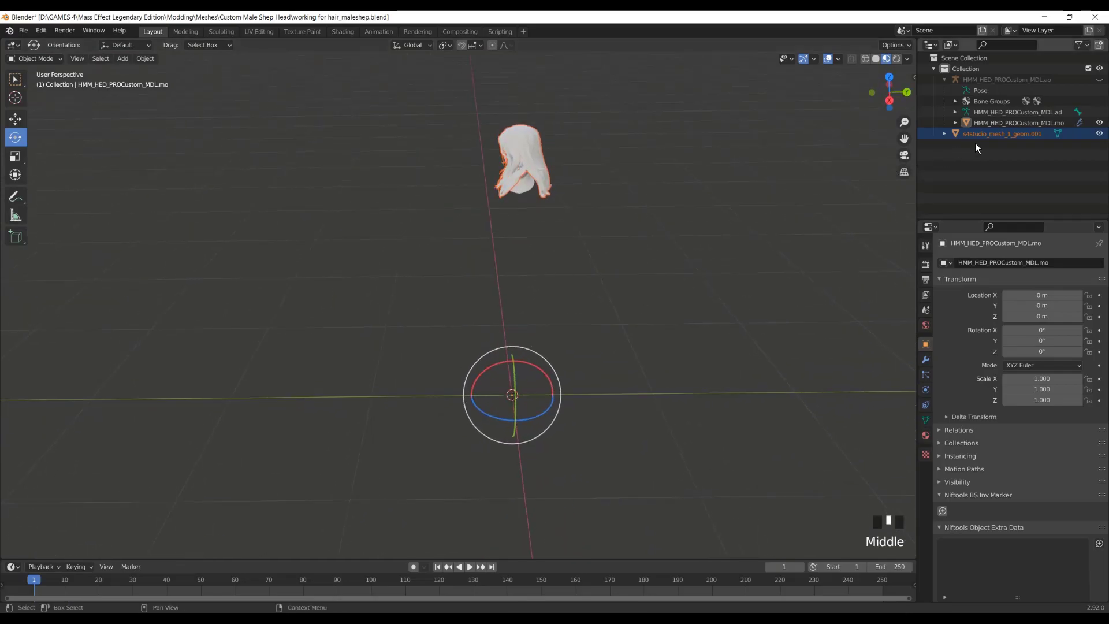
click(1021, 135)
key(F2)
text(julius)
key(Return)
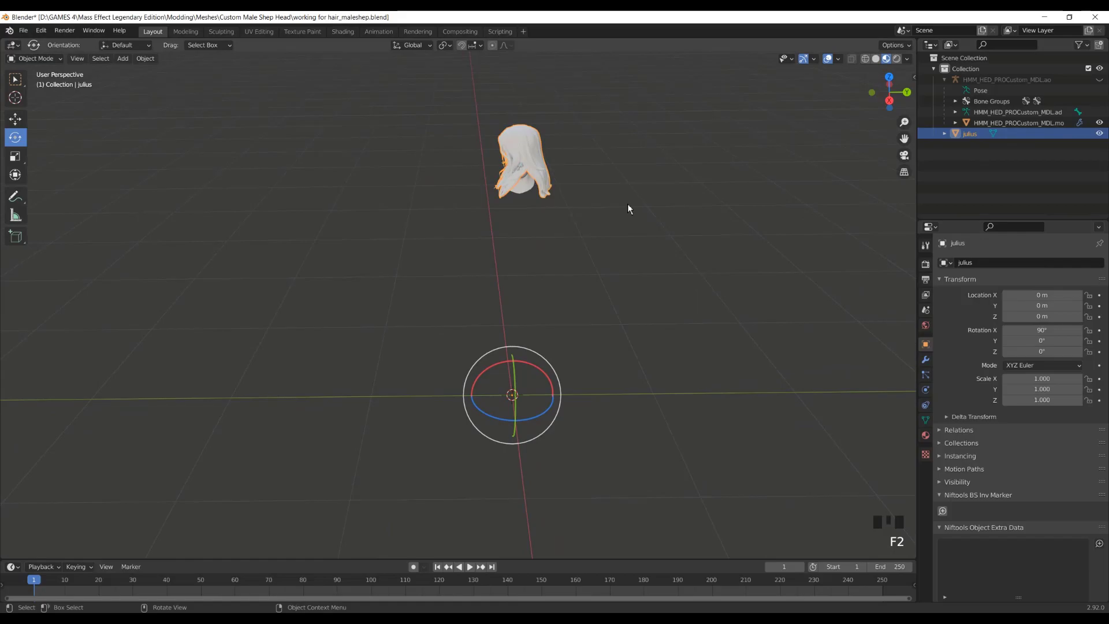
Rotate the julius hair by -90° about the global Z axis to align it with the face, and deselect it.
scroll(629, 208, up, 1)
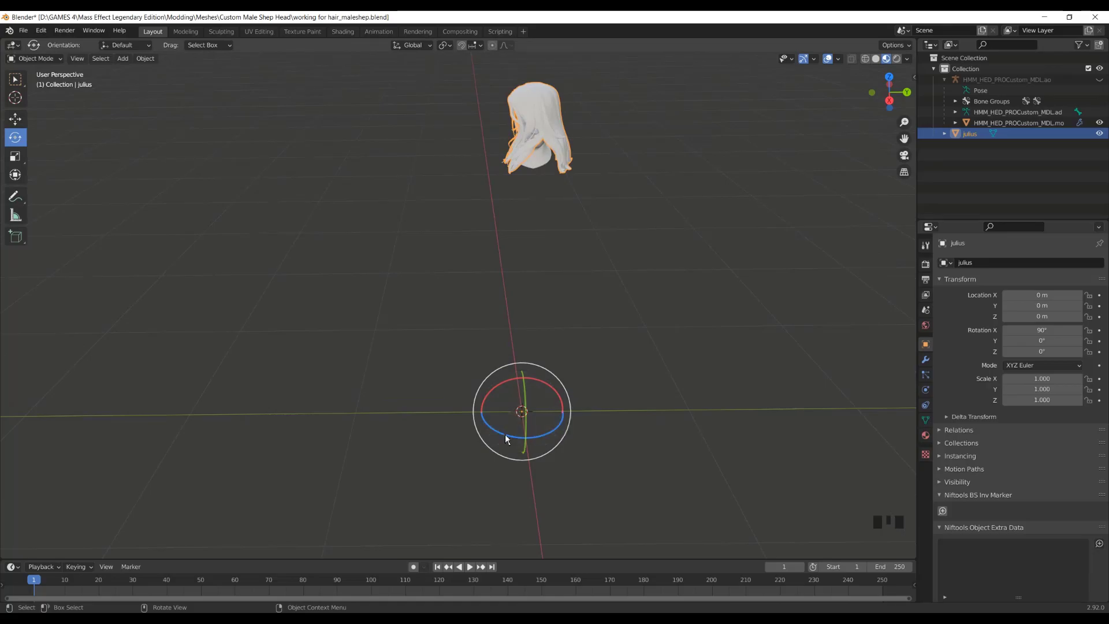
drag(506, 437, 569, 443)
click(162, 511)
key(BackSpace)
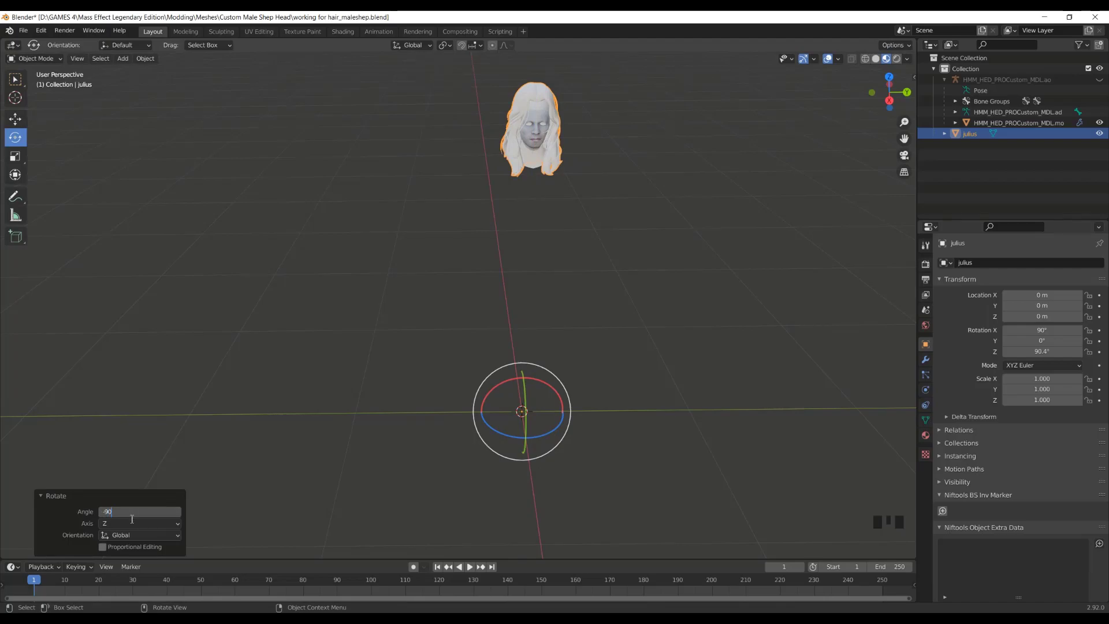
key(Return)
middle_drag(614, 271, 562, 353)
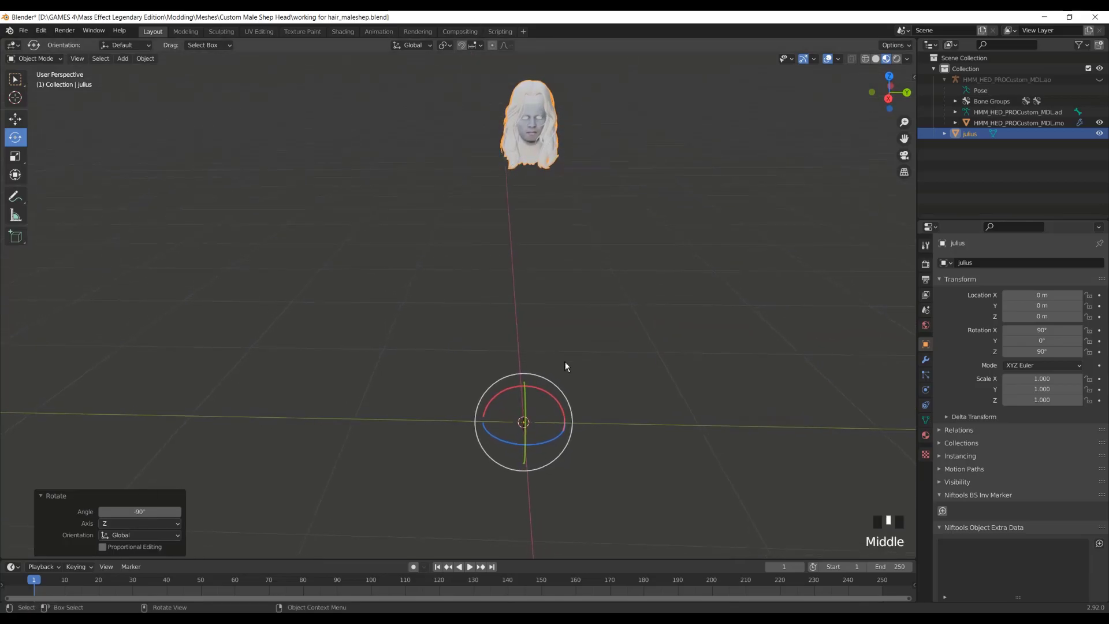
click(660, 312)
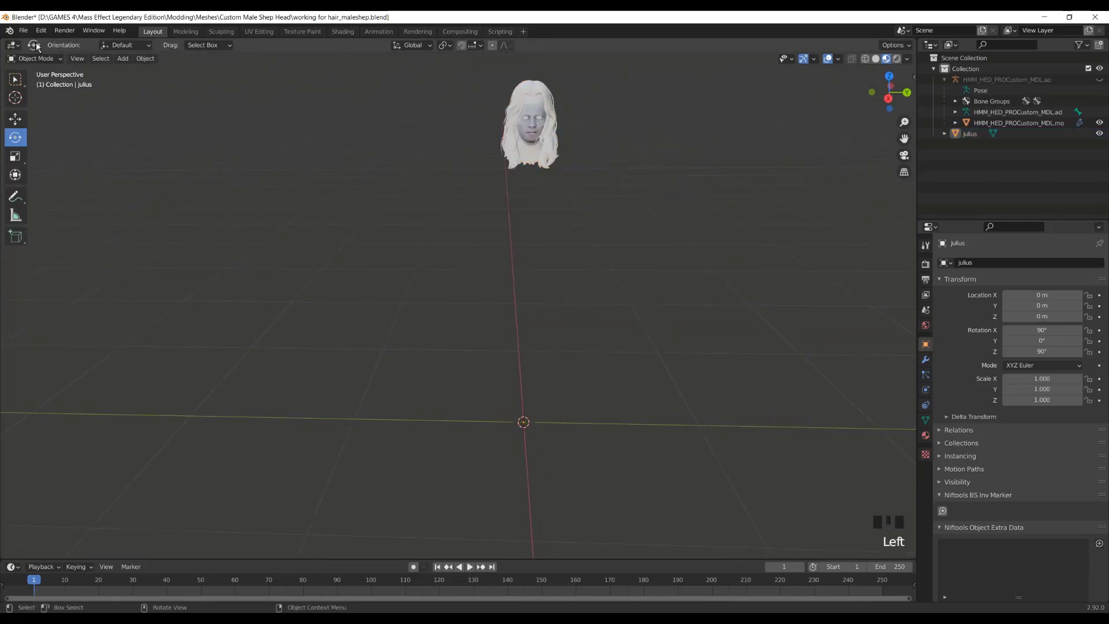
Import the body mesh blazertieshirt_le3.fbx as FBX into the scene.
click(23, 30)
mouse_move(87, 173)
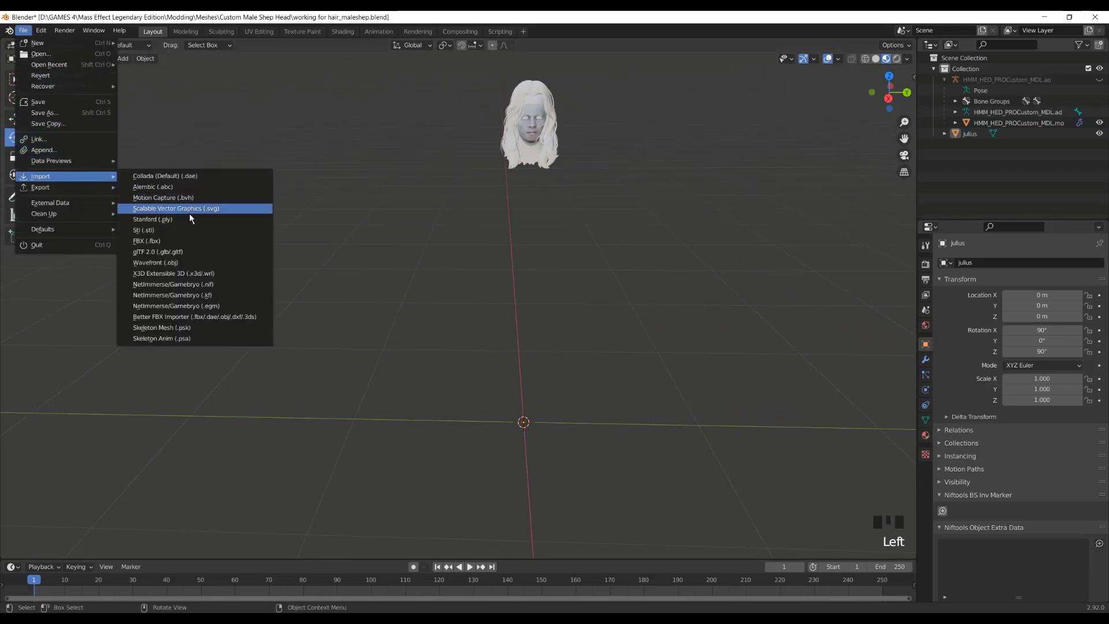
click(196, 244)
drag(562, 144, 555, 199)
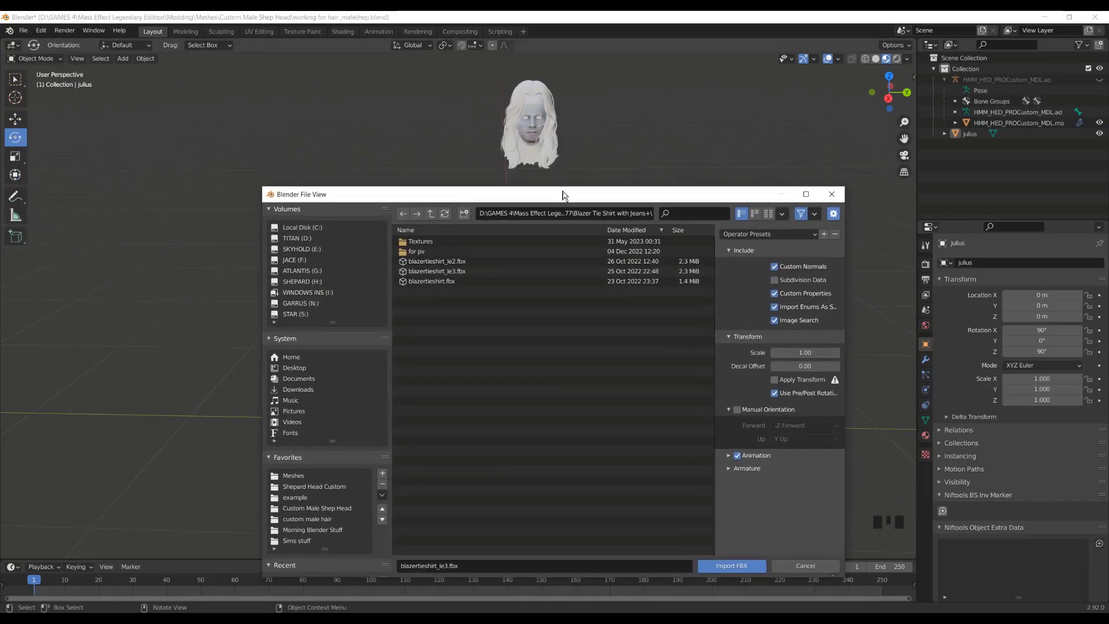
click(449, 271)
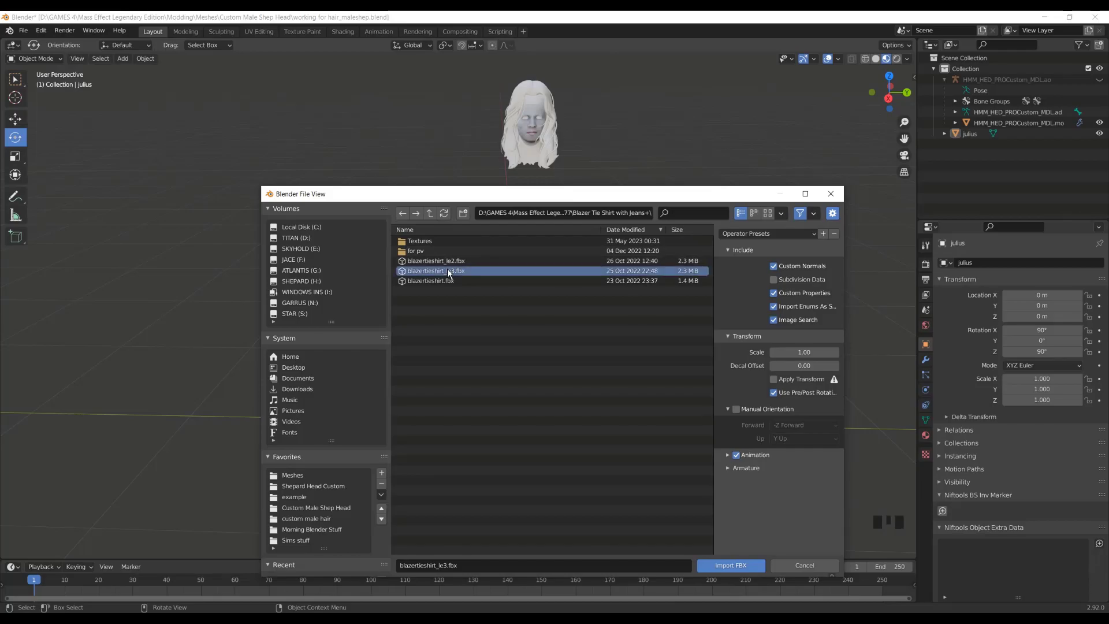
double_click(449, 272)
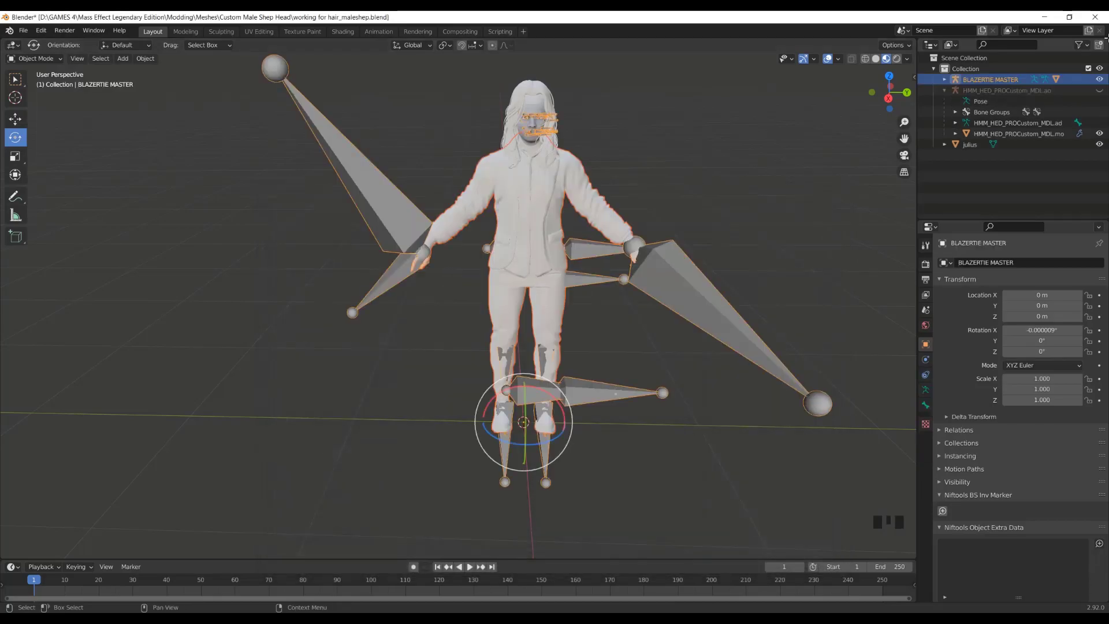
Hide the BLAZERTIE MASTER armature, leaving the body mesh in view, and clear the selection.
click(1098, 79)
click(653, 212)
mouse_move(653, 217)
middle_down()
mouse_move(619, 201)
mouse_move(642, 201)
middle_up()
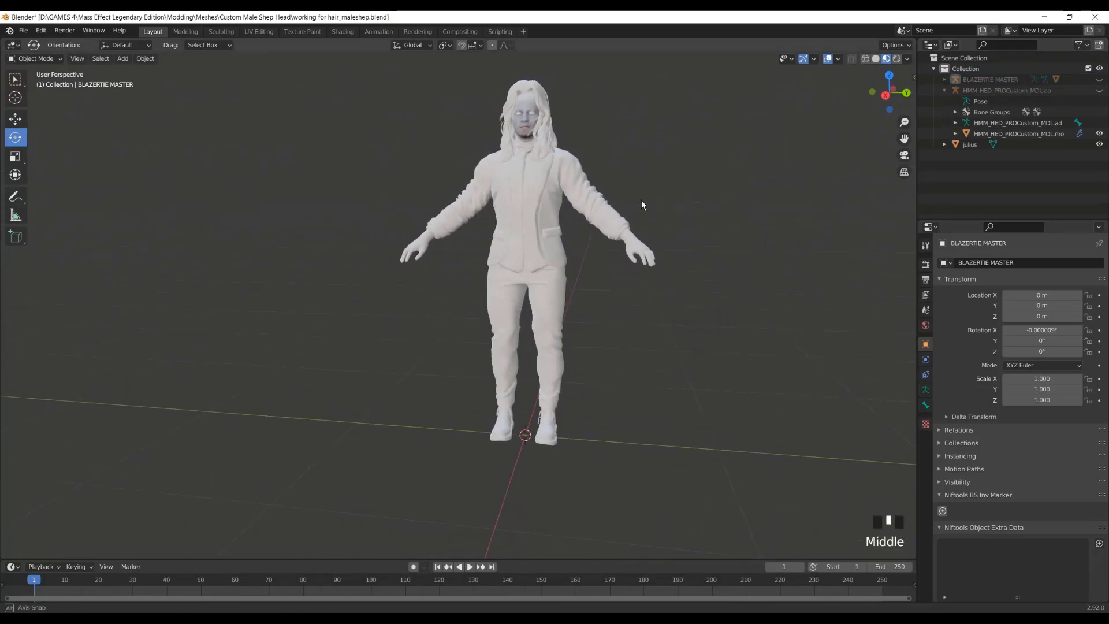
scroll(630, 142, up, 2)
Select the julius hair and examine how it fits around the head and shoulders.
click(970, 144)
drag(904, 139, 850, 203)
middle_drag(589, 219, 557, 213)
scroll(587, 239, up, 2)
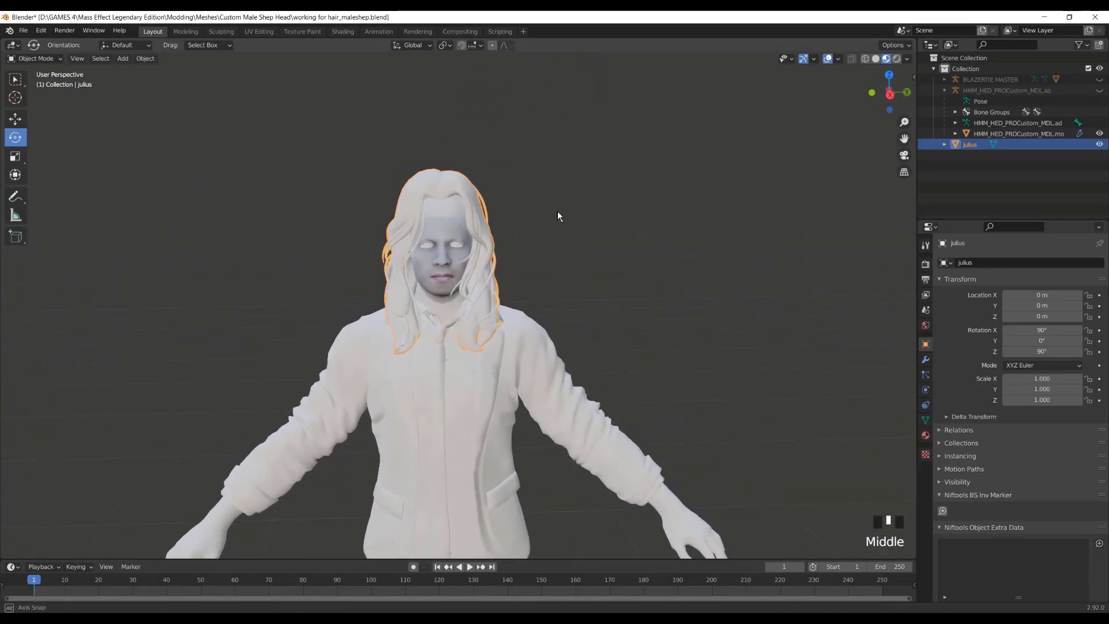
scroll(557, 218, up, 1)
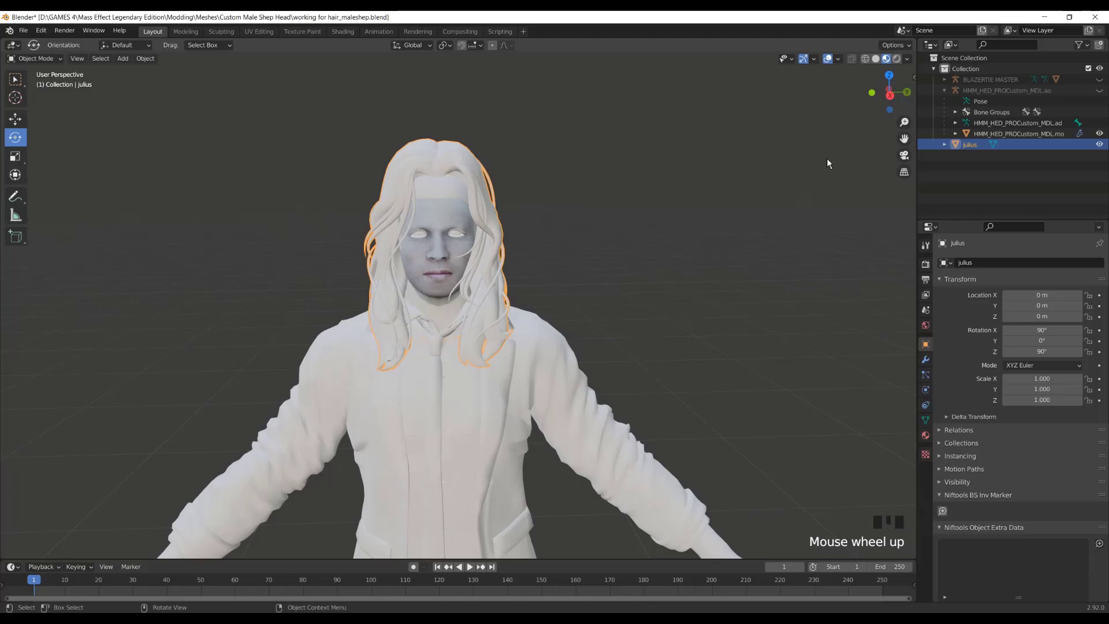
drag(905, 138, 986, 158)
middle_drag(734, 215, 710, 200)
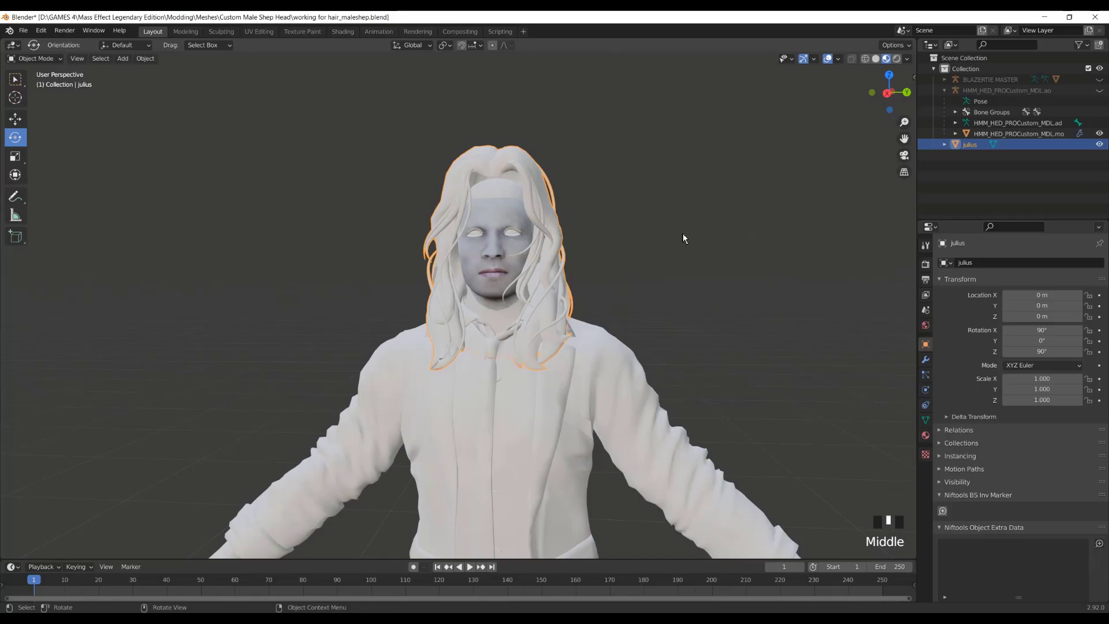
Enter Edit Mode on the julius hair and select its entire mesh.
key(Tab)
mouse_move(673, 250)
middle_down()
mouse_move(691, 262)
mouse_move(683, 256)
middle_up()
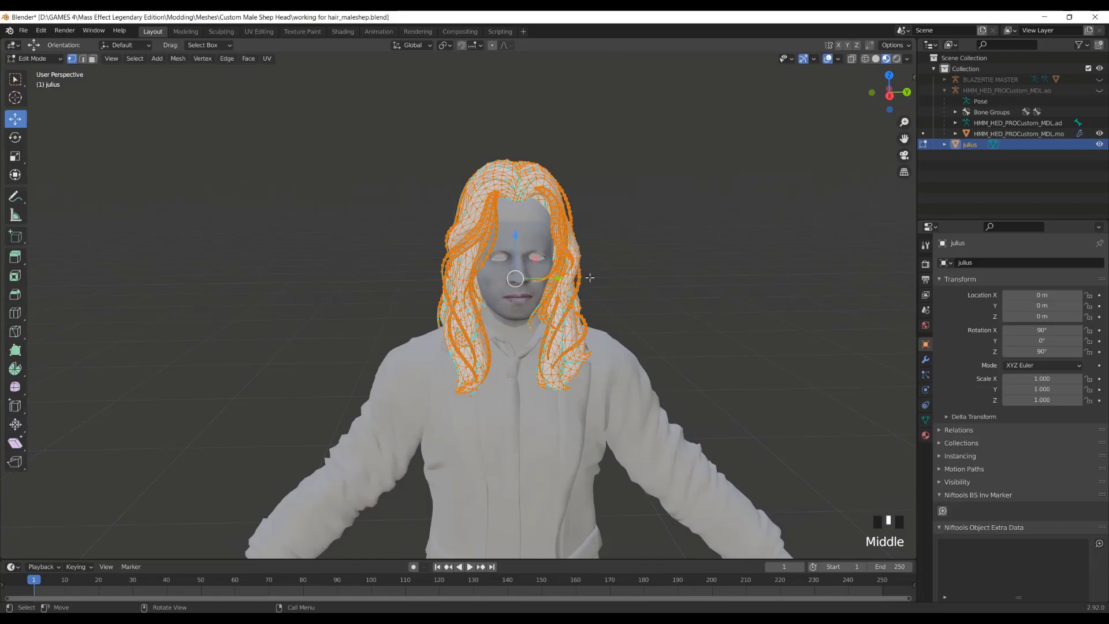
key(Tab)
click(659, 216)
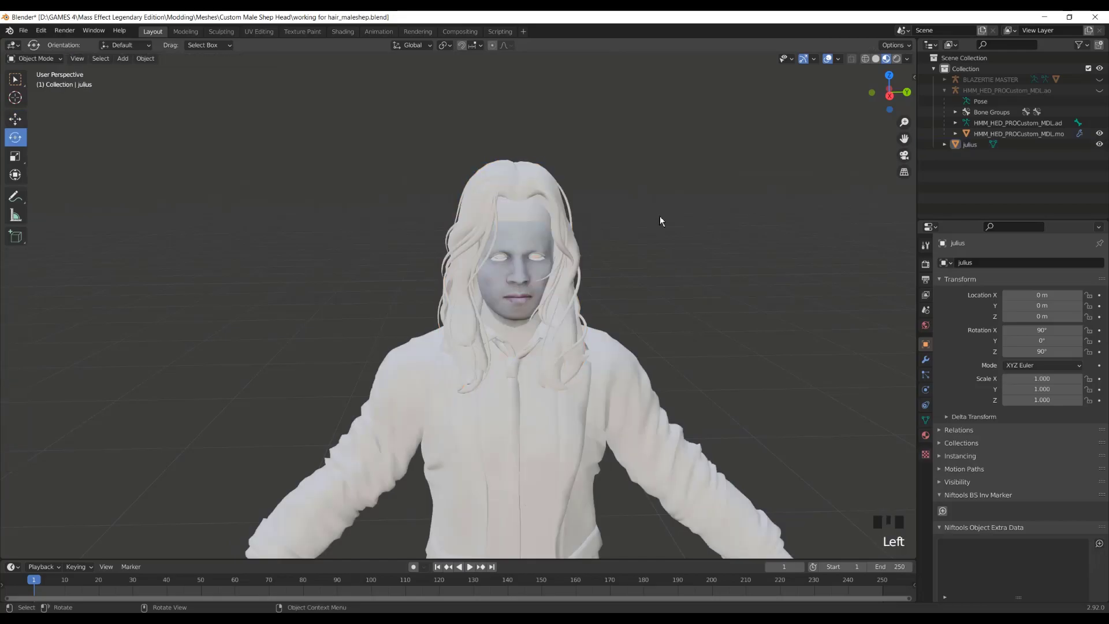
key(Tab)
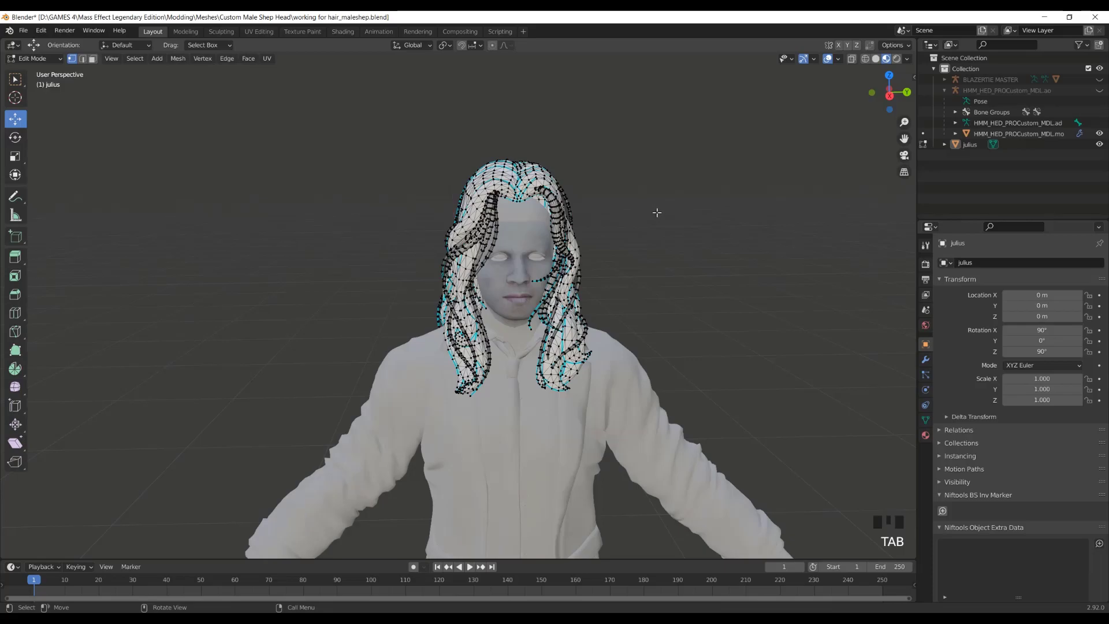
key(a)
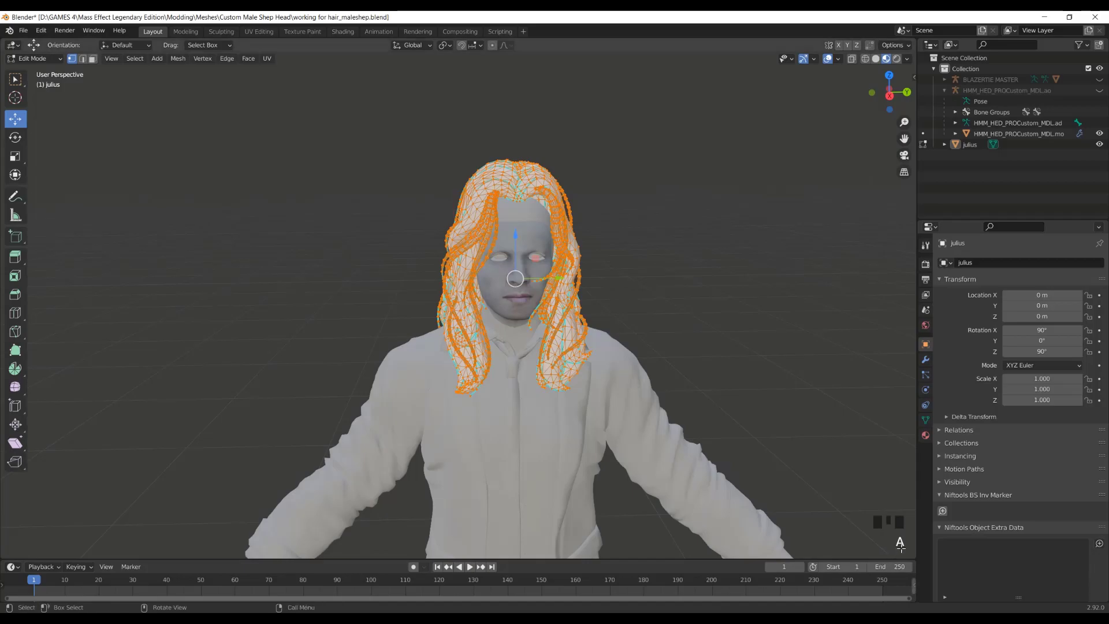
middle_drag(675, 299, 612, 240)
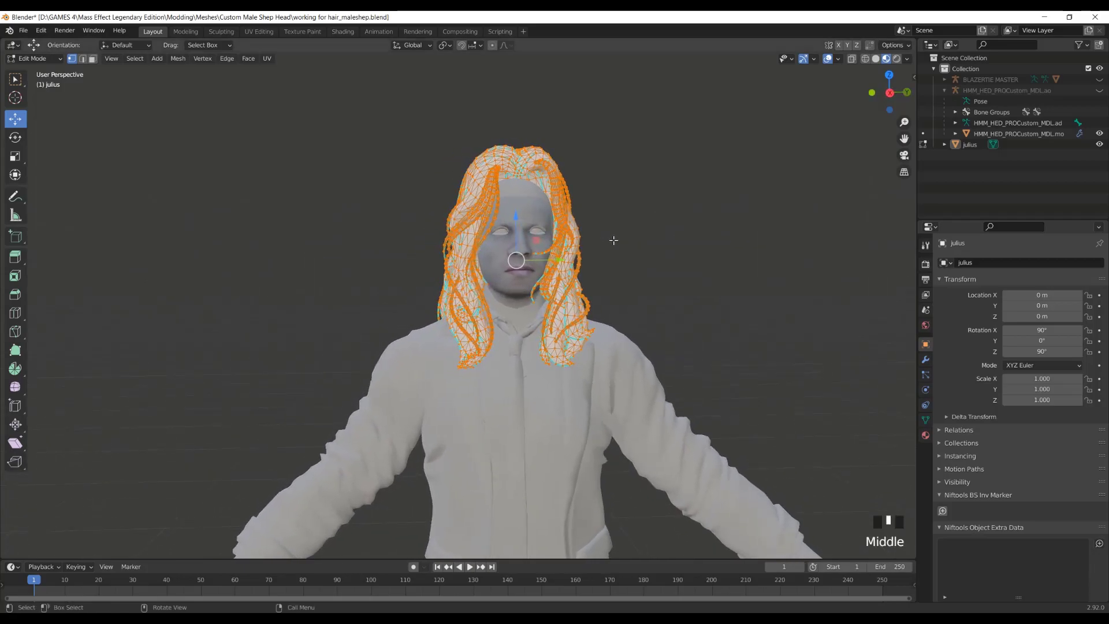
middle_drag(595, 301, 622, 372)
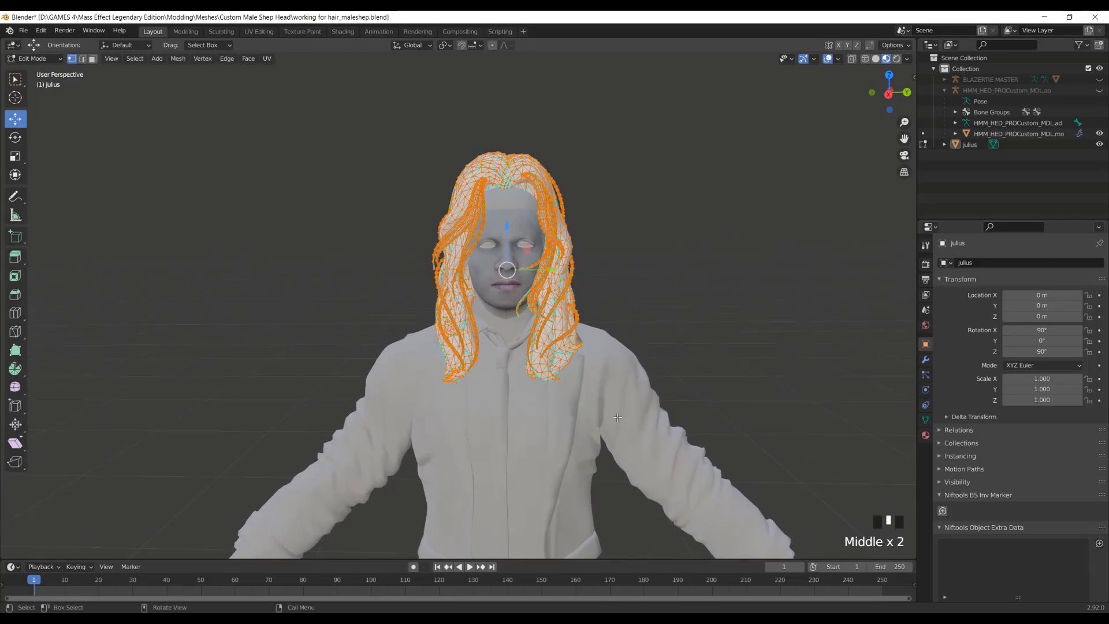
Scale the whole hair mesh uniformly to 0.95 on the X, Y and Z axes.
key(s)
key(s)
click(618, 392)
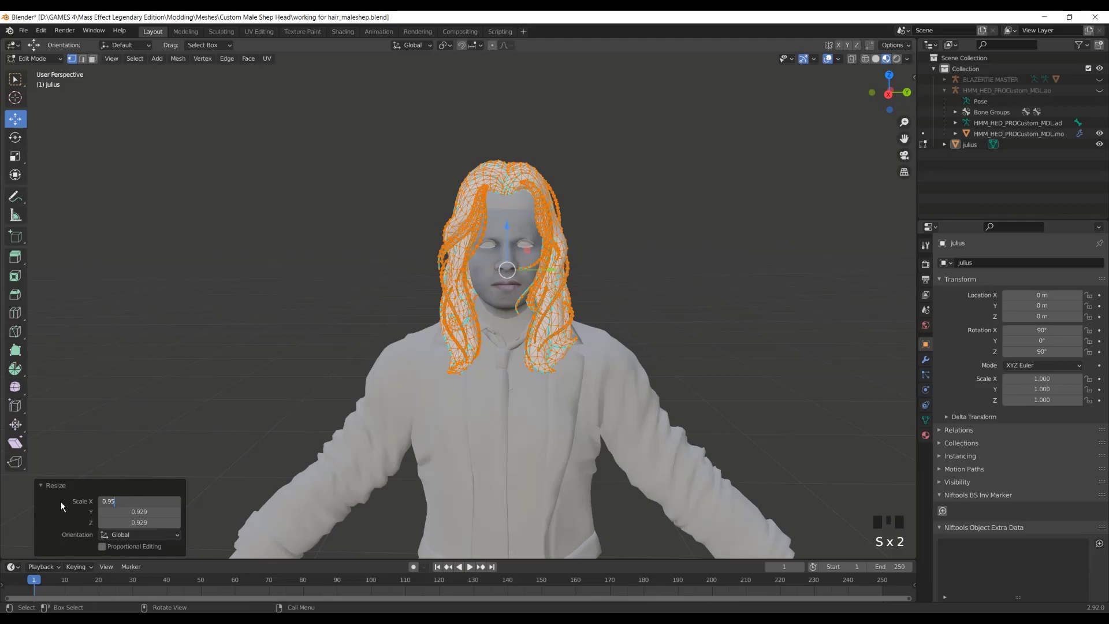
double_click(142, 522)
text(0.95)
key(Return)
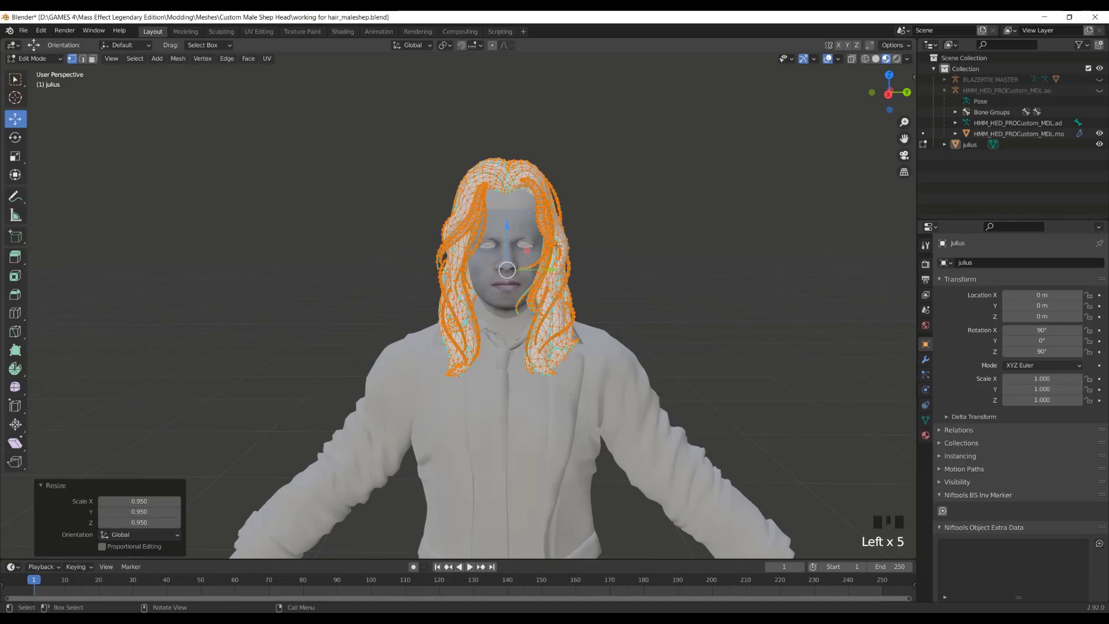
Reposition the scaled hair mesh over the head so its hairline sits on the forehead, and deselect it.
scroll(680, 220, up, 2)
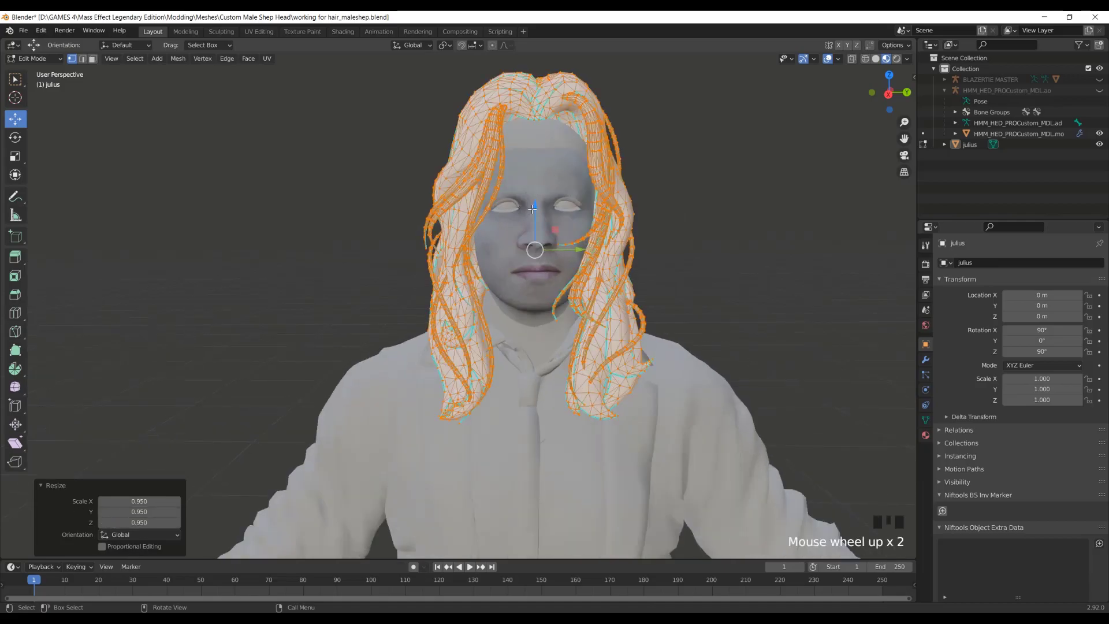
drag(536, 209, 528, 153)
drag(539, 227, 549, 239)
click(712, 231)
middle_drag(712, 231, 588, 335)
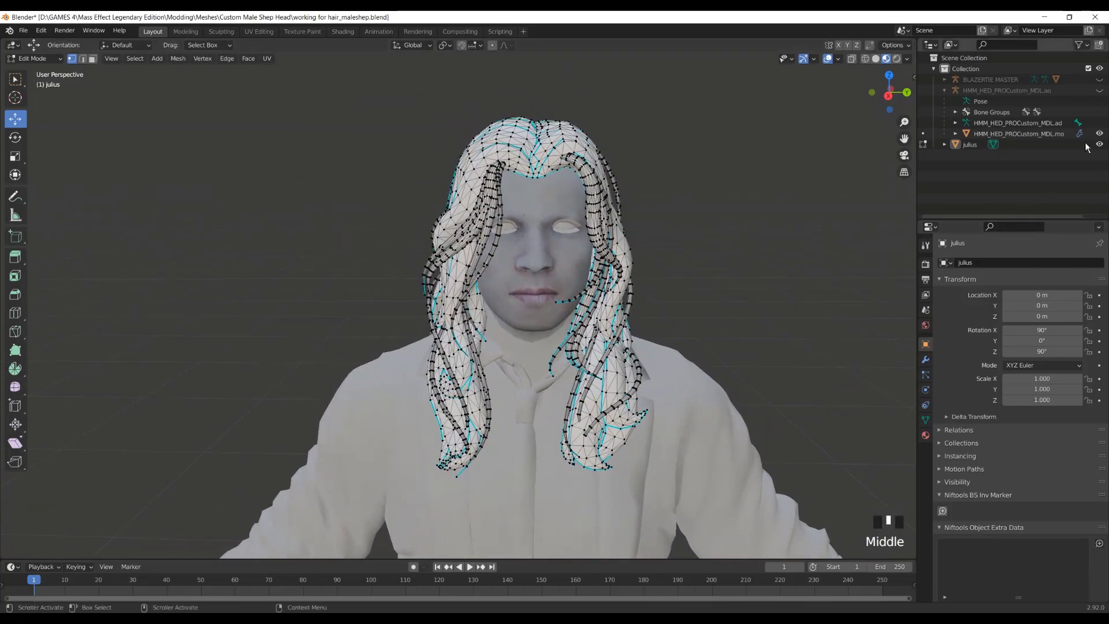
Put the julius hair in Sculpt Mode with the Elastic Deform brush at 100 px radius, and use solid viewport shading.
click(923, 145)
click(35, 58)
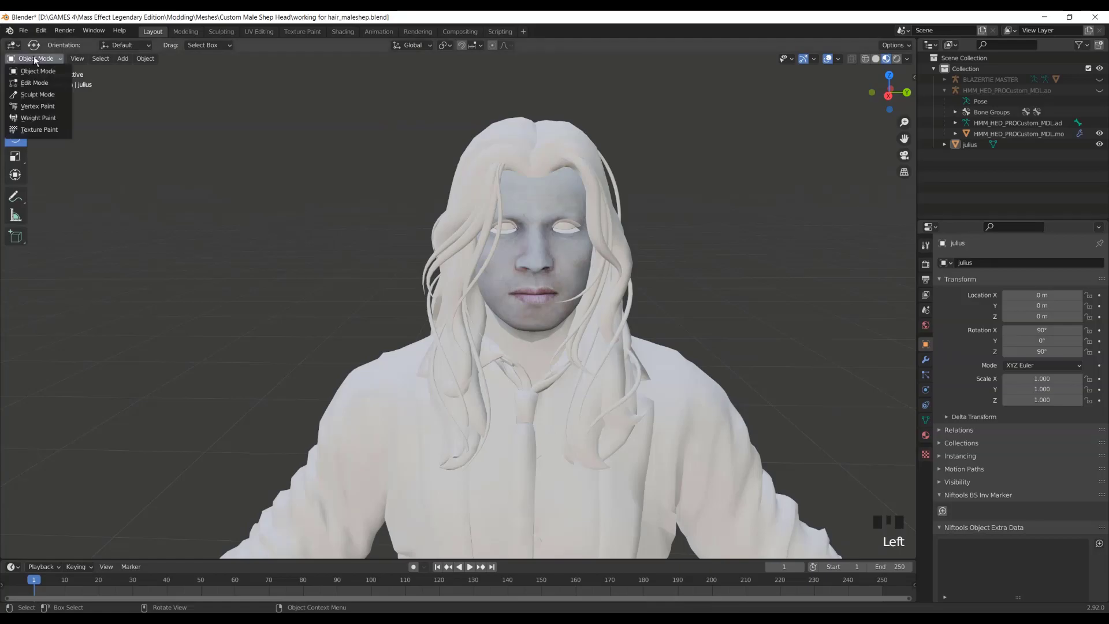
click(37, 94)
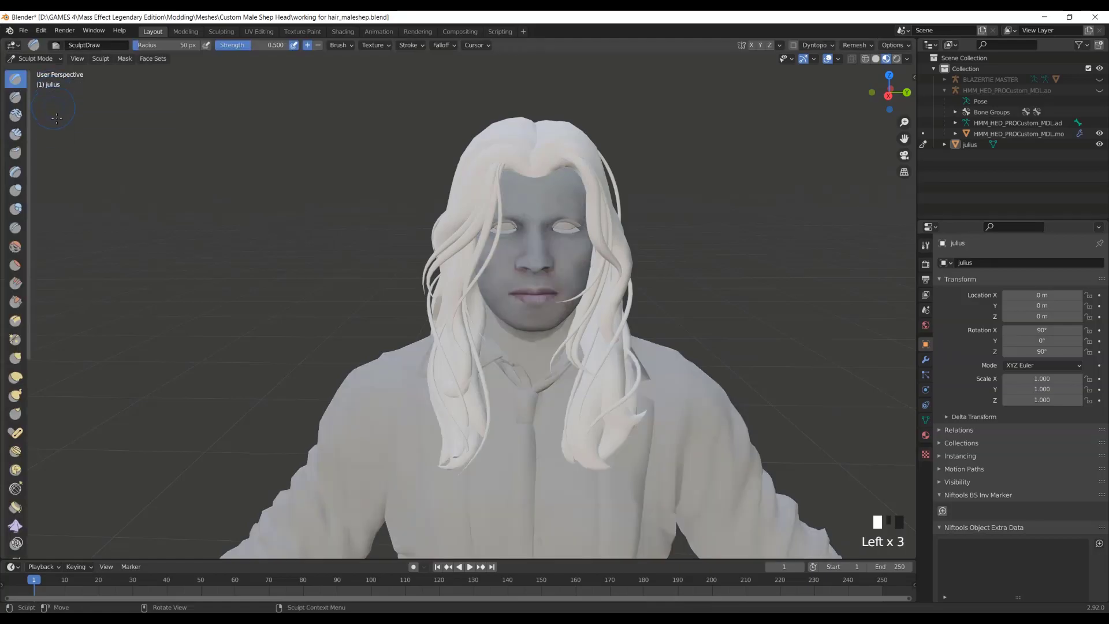
click(17, 378)
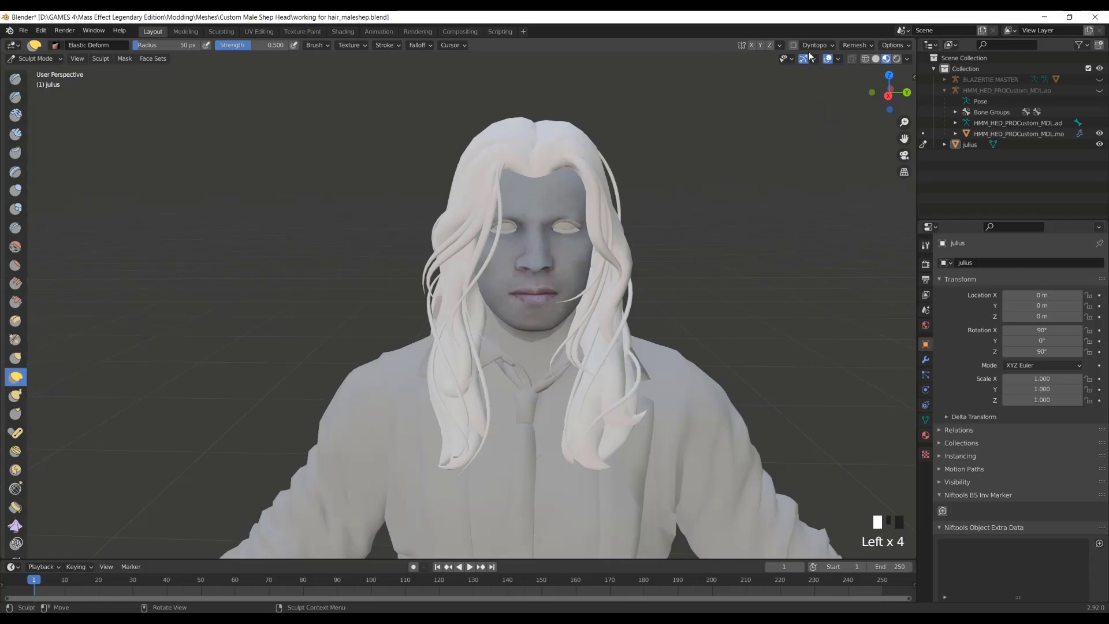
click(875, 58)
middle_drag(677, 158, 156, 118)
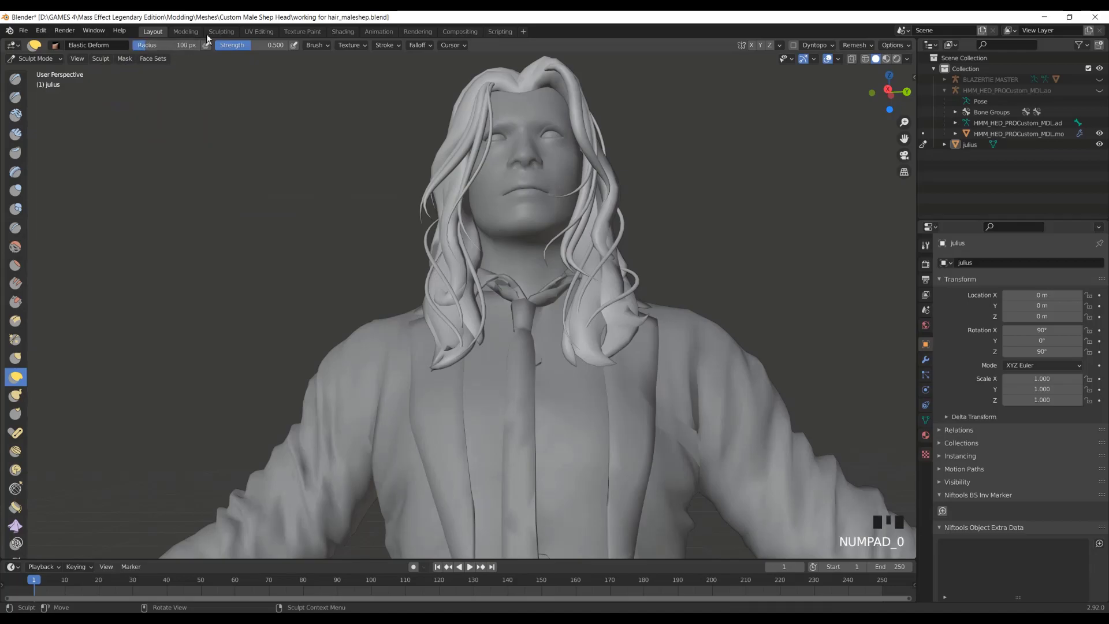
Deform the underside of the front hairline with the Elastic Deform brush to fit it against the forehead.
scroll(683, 359, up, 2)
middle_drag(593, 322, 639, 322)
drag(903, 139, 849, 369)
scroll(560, 306, up, 2)
middle_drag(565, 293, 570, 261)
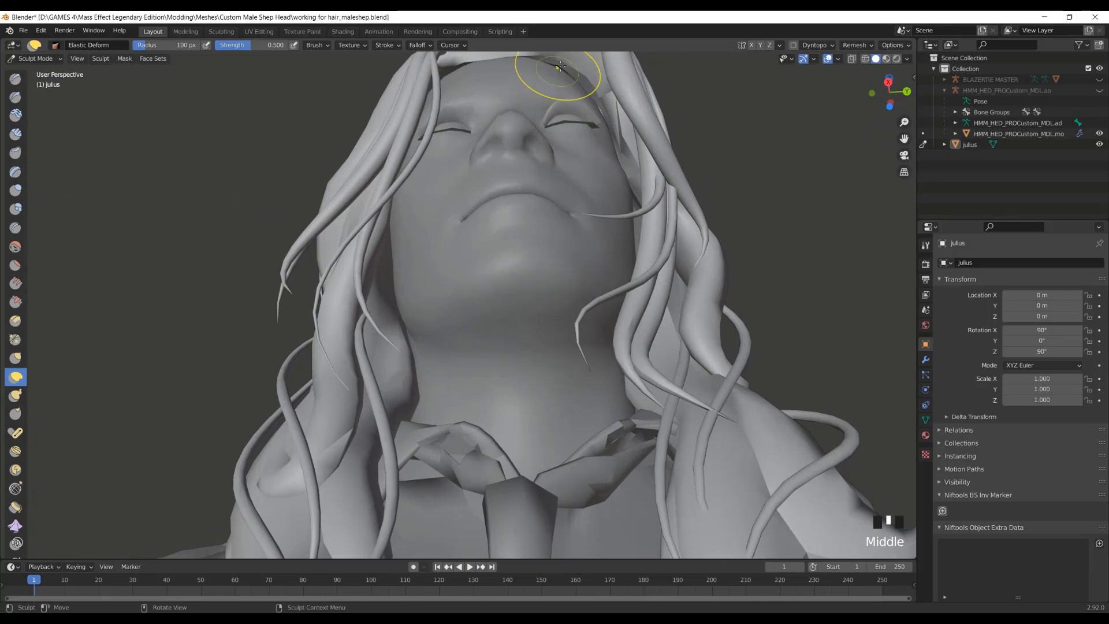
drag(904, 139, 898, 283)
scroll(688, 153, up, 2)
mouse_move(688, 154)
middle_down()
mouse_move(696, 156)
mouse_move(657, 150)
middle_up()
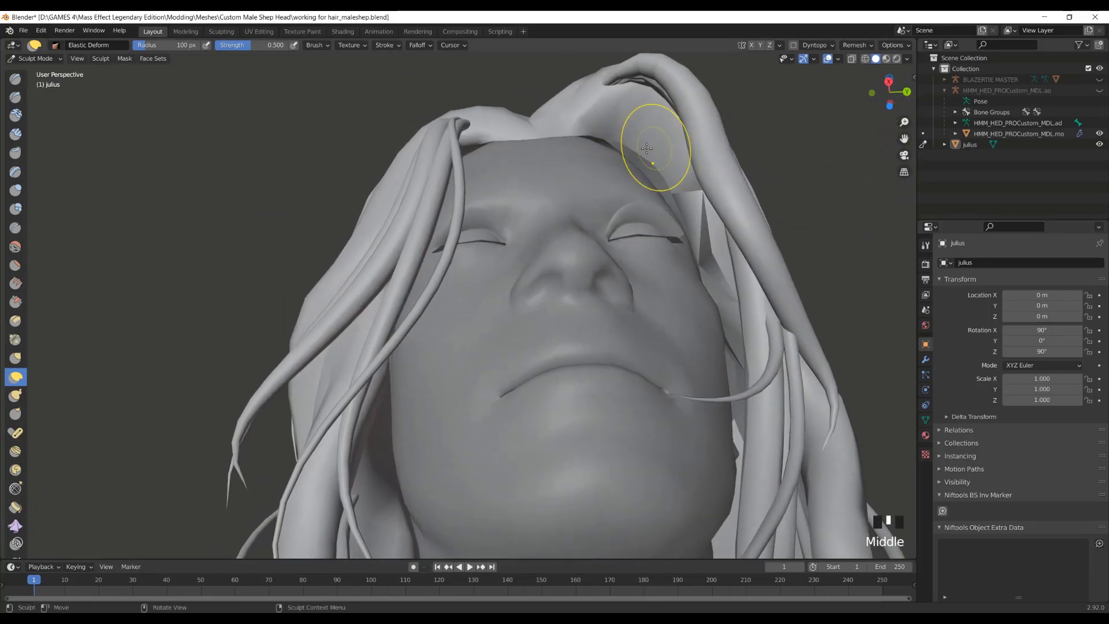
mouse_move(637, 149)
mouse_down()
mouse_move(622, 191)
mouse_move(664, 185)
mouse_move(644, 200)
mouse_up()
Adjust the hair around the sides of the head with further Elastic Deform strokes.
mouse_move(644, 201)
middle_down()
mouse_move(657, 218)
mouse_move(441, 181)
middle_up()
drag(340, 179, 372, 210)
scroll(371, 210, down, 2)
middle_drag(371, 210, 451, 255)
middle_drag(849, 314, 888, 196)
drag(666, 380, 646, 384)
middle_drag(645, 385, 583, 388)
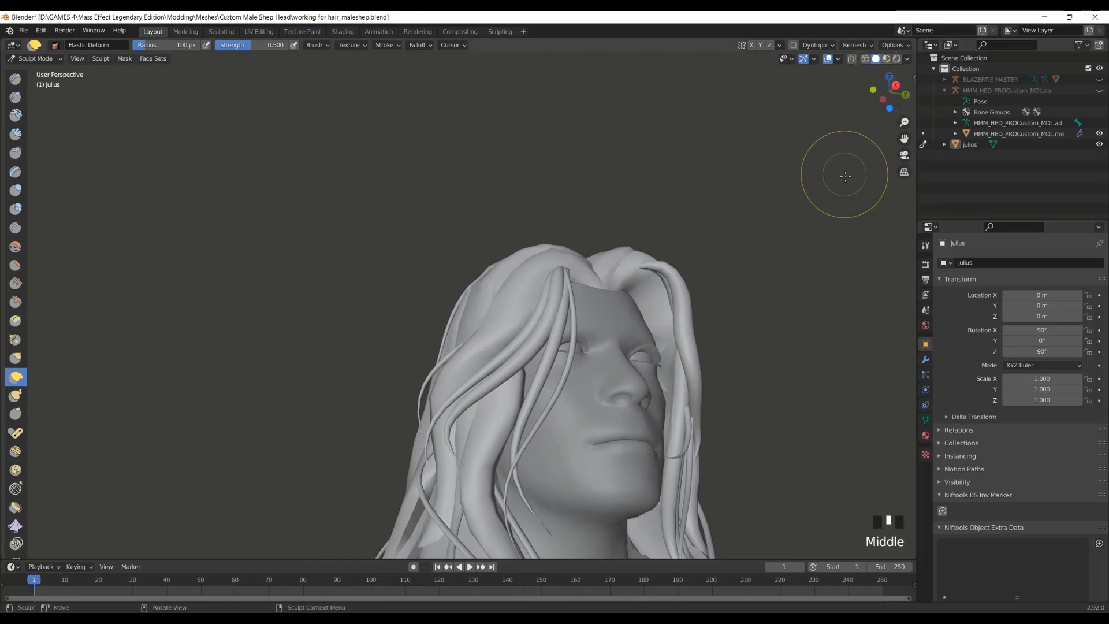
Check the reshaped hair from the front and nudge the strands beside the cheek with Elastic Deform.
key(Tab)
middle_drag(837, 199, 664, 265)
key(Tab)
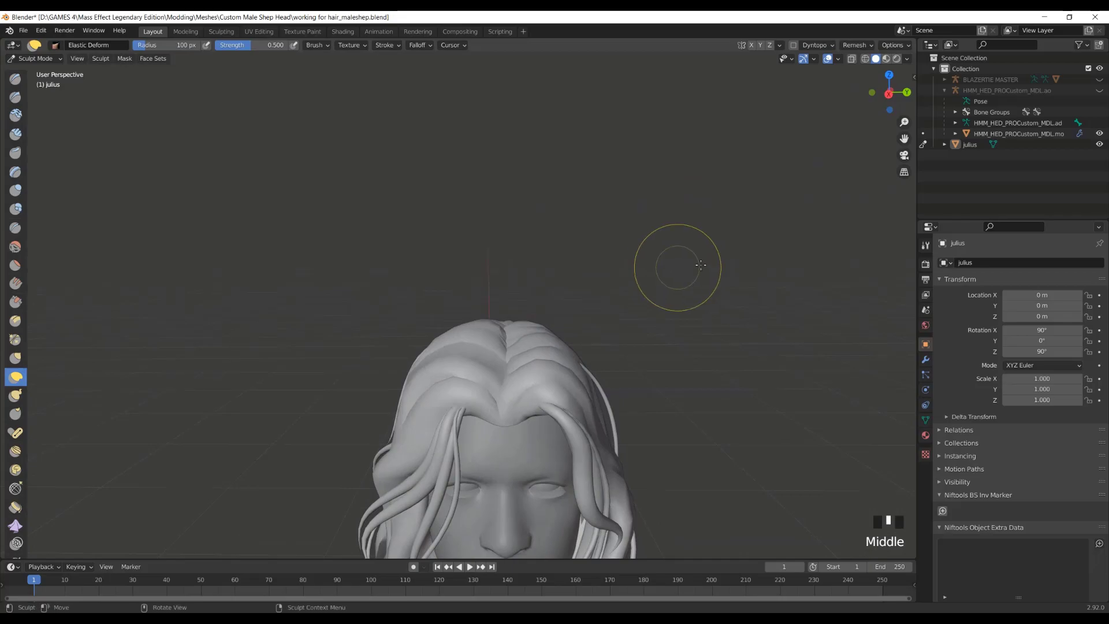
drag(904, 139, 649, 260)
scroll(648, 259, down, 2)
mouse_move(507, 346)
middle_down()
mouse_move(572, 342)
mouse_move(519, 334)
middle_up()
scroll(521, 330, down, 1)
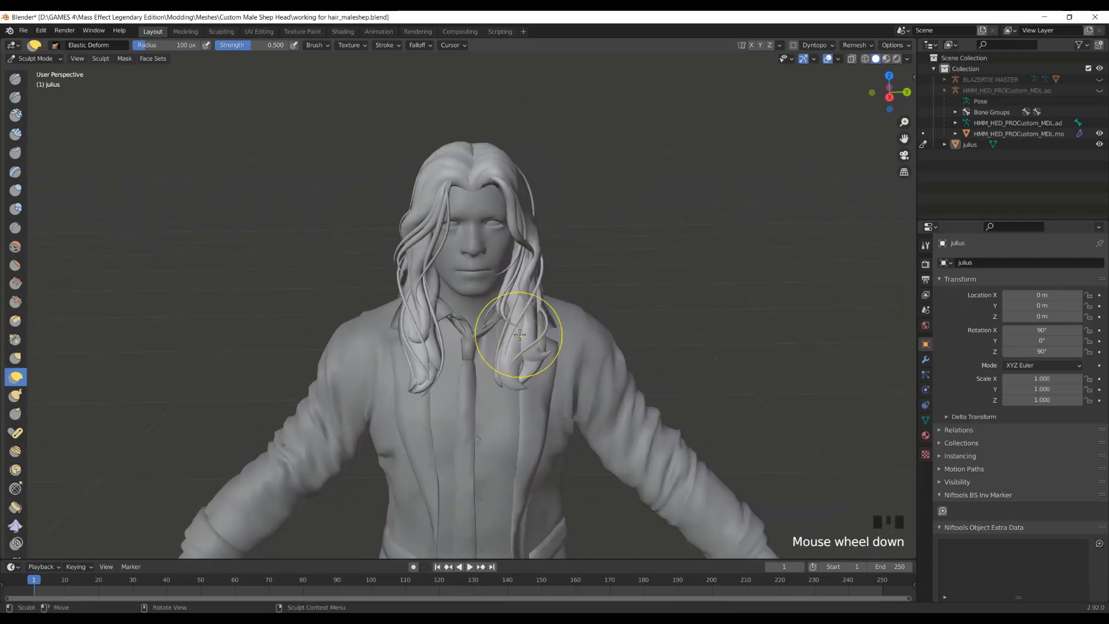
drag(539, 269, 536, 258)
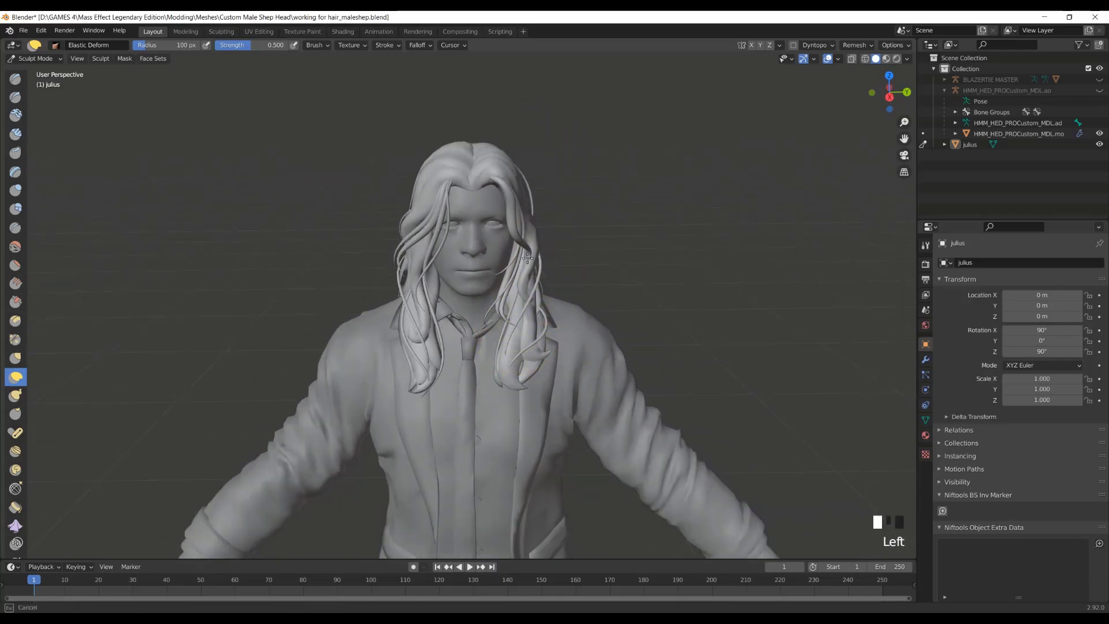
middle_drag(515, 287, 644, 287)
scroll(646, 287, up, 1)
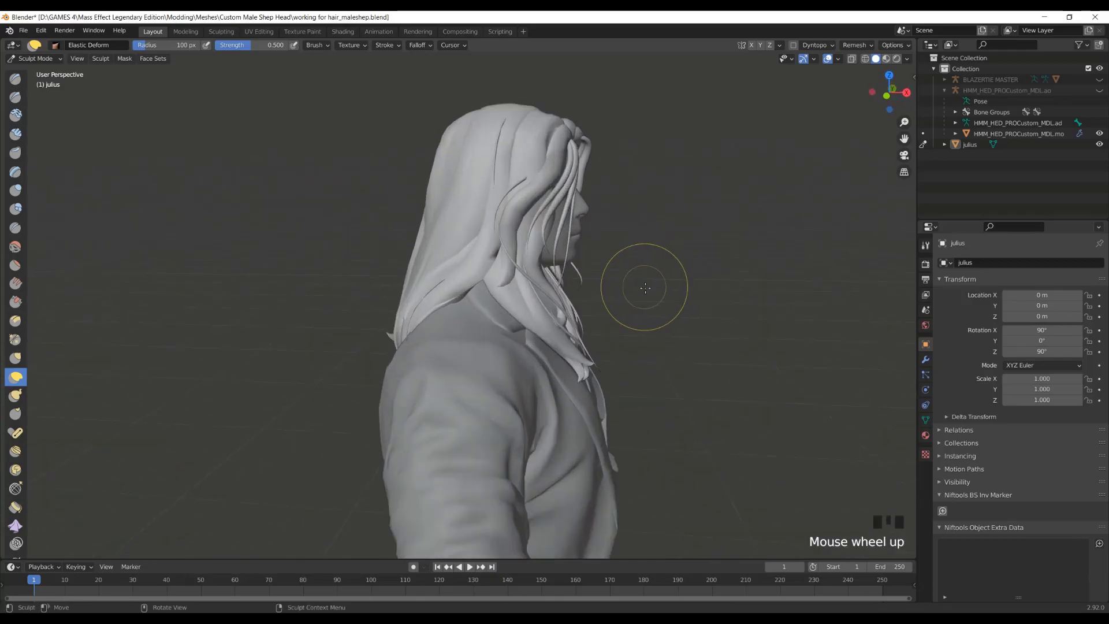
Reshape the long front locks over the chest and collar on both sides with Elastic Deform strokes.
drag(528, 327, 541, 316)
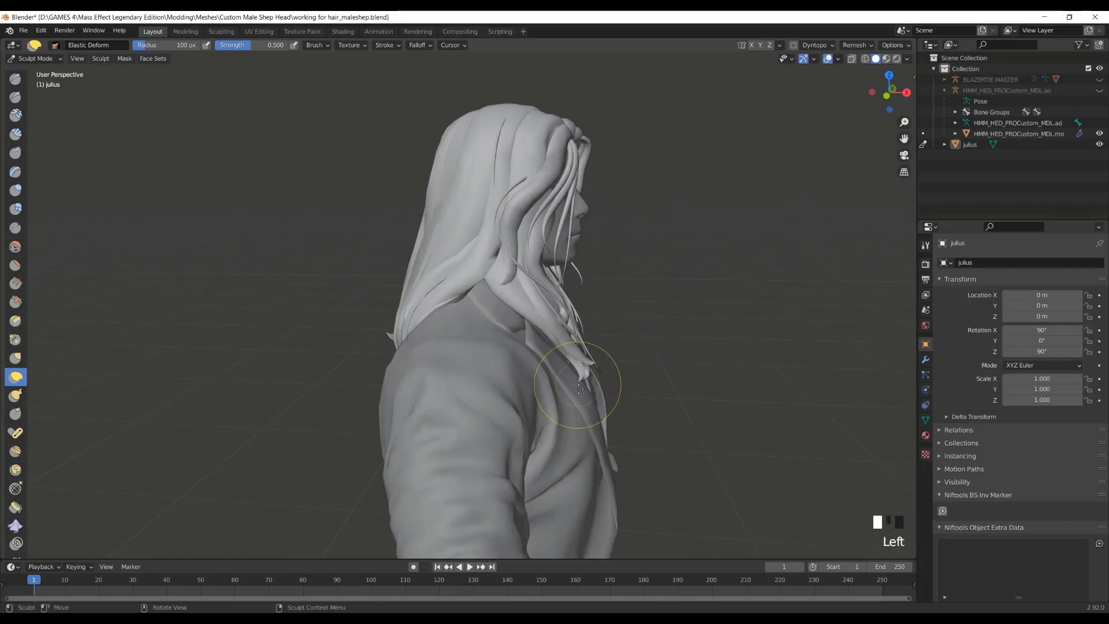
drag(579, 380, 598, 370)
middle_drag(523, 297, 400, 326)
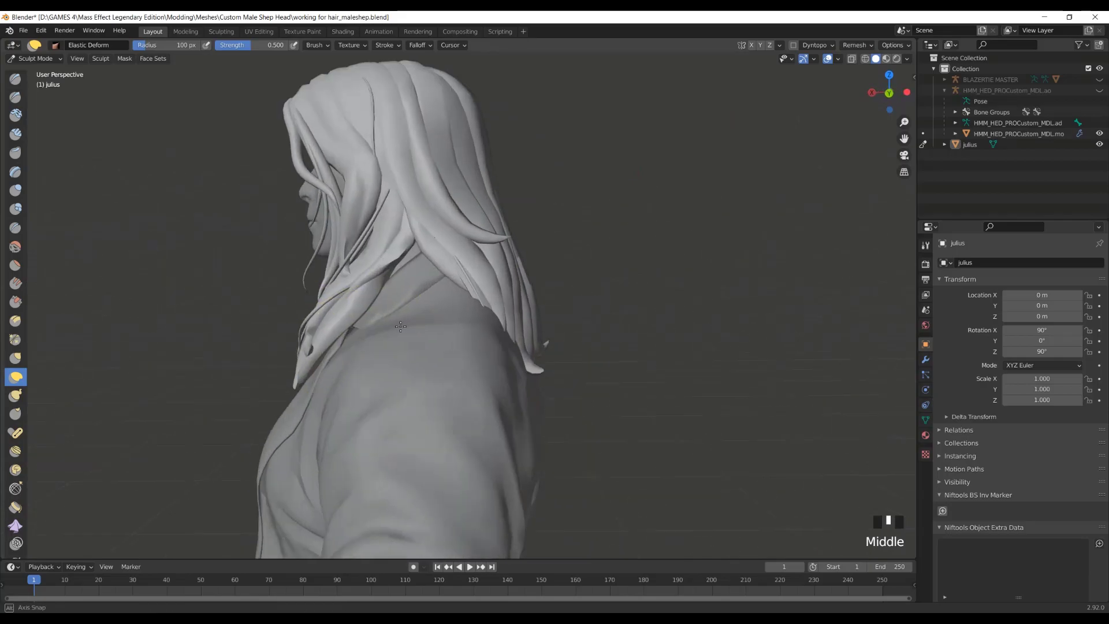
drag(346, 313, 371, 284)
mouse_move(372, 284)
middle_down()
mouse_move(562, 299)
mouse_move(605, 397)
middle_up()
drag(607, 350, 595, 283)
drag(610, 369, 625, 365)
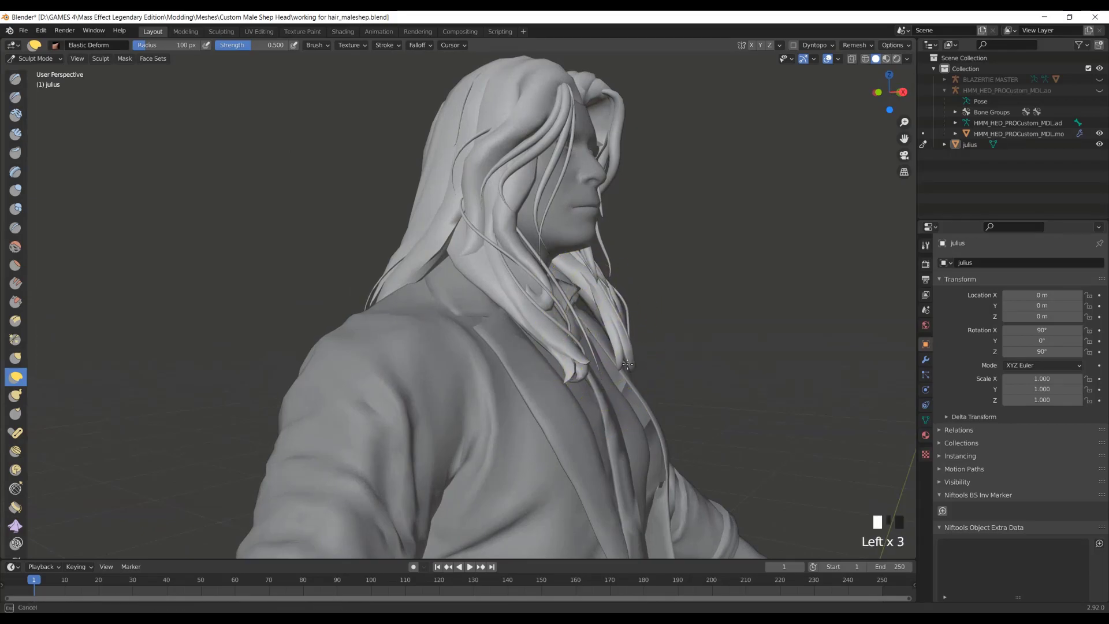
Deform the back hair ends with Elastic Deform so they sit over the shoulders, working from both sides.
middle_drag(524, 330, 462, 318)
scroll(461, 317, down, 1)
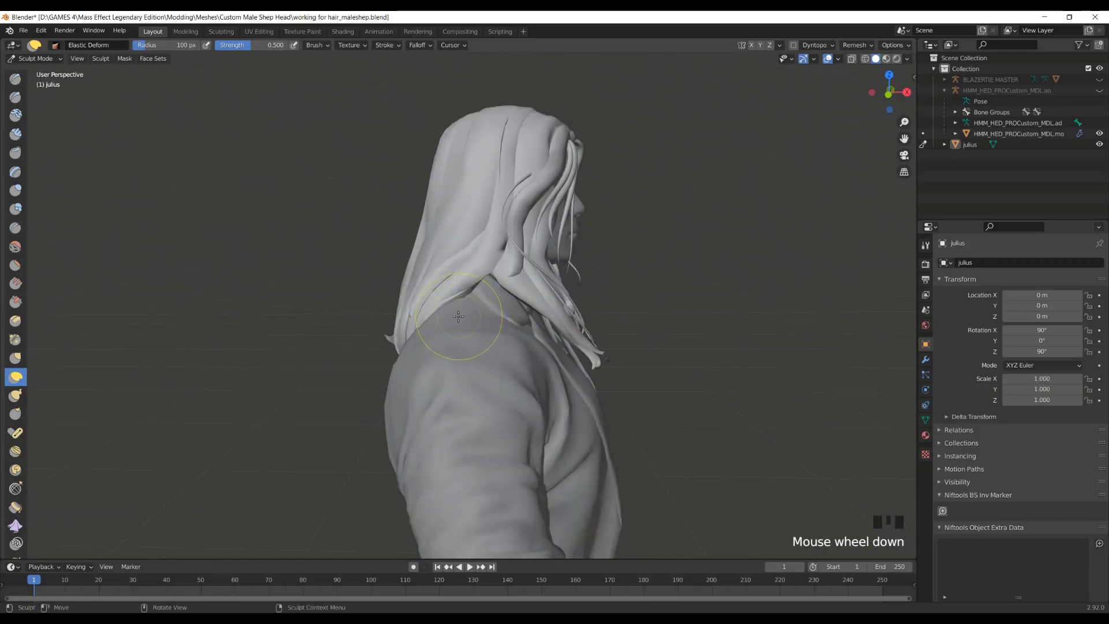
drag(444, 306, 431, 296)
middle_drag(418, 295, 511, 379)
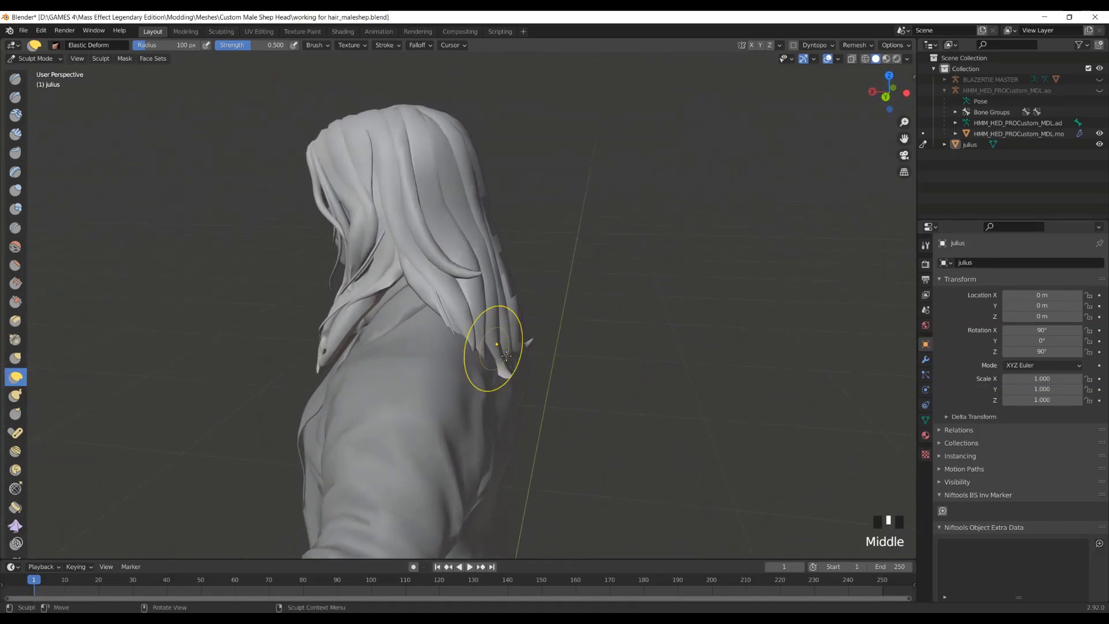
drag(503, 353, 501, 353)
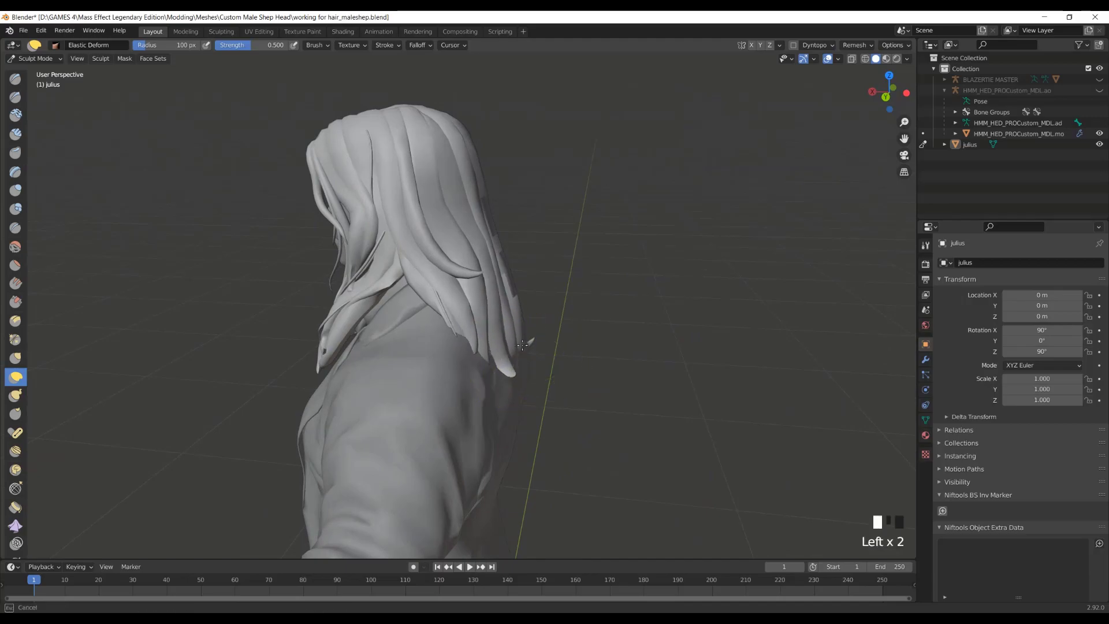
mouse_move(521, 335)
middle_down()
mouse_move(525, 343)
mouse_move(488, 346)
middle_up()
scroll(528, 353, down, 2)
drag(501, 346, 503, 347)
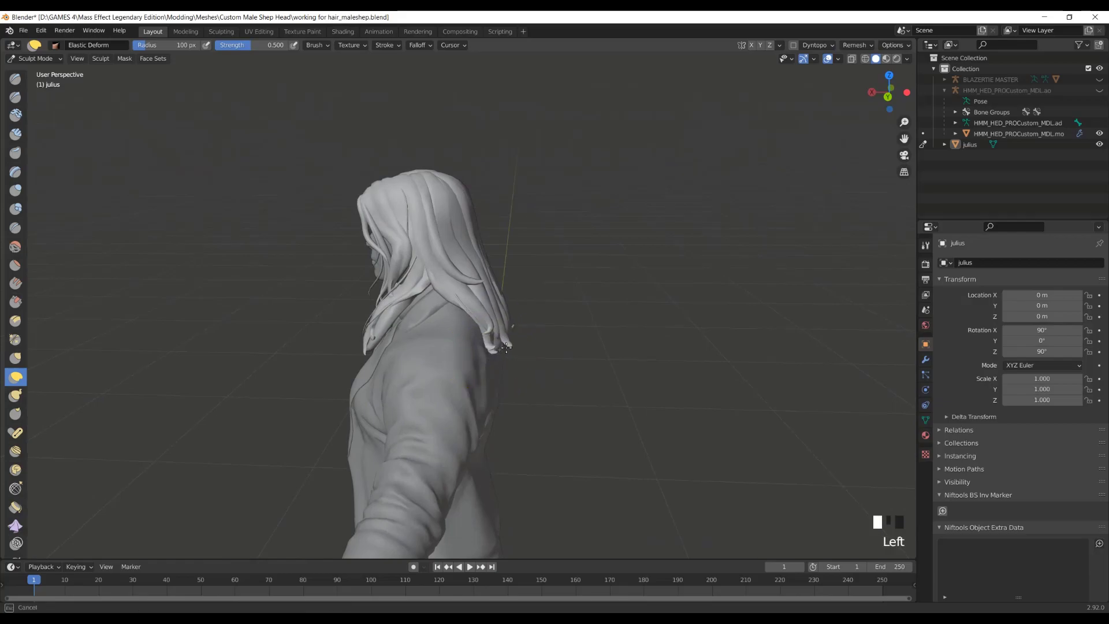
drag(472, 293, 472, 293)
Pull the hair tips behind the shoulder outward from the upper back with further Elastic Deform strokes.
middle_drag(473, 293, 345, 344)
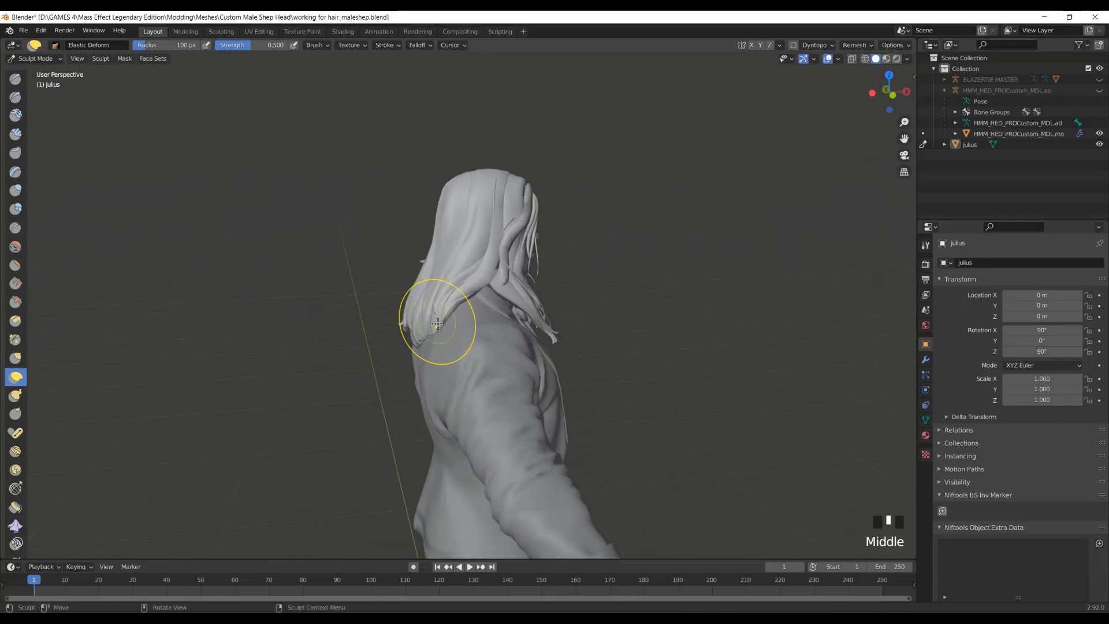
drag(438, 329, 437, 334)
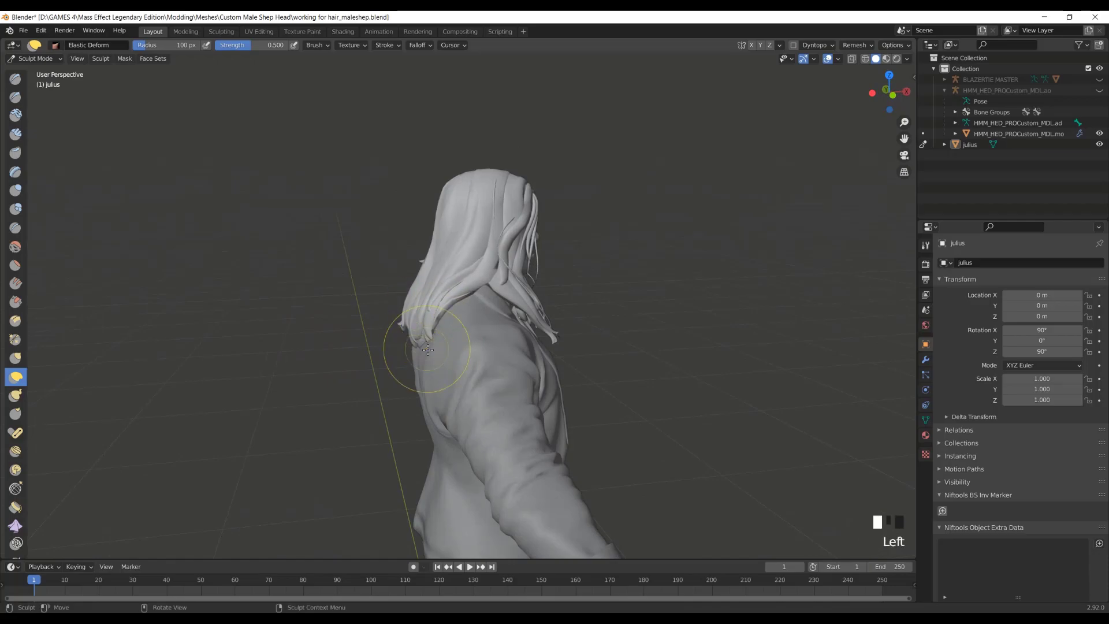
middle_drag(425, 354, 486, 339)
mouse_move(508, 352)
mouse_down()
mouse_move(490, 348)
mouse_move(504, 342)
mouse_up()
mouse_move(503, 342)
middle_down()
mouse_move(479, 371)
mouse_move(482, 350)
mouse_move(427, 351)
middle_up()
click(491, 349)
drag(431, 334, 409, 331)
mouse_move(409, 331)
middle_down()
mouse_move(456, 309)
mouse_move(395, 301)
middle_up()
drag(395, 302, 422, 303)
Refine the lower back strands in both side views with small Elastic Deform strokes.
middle_drag(422, 302, 629, 320)
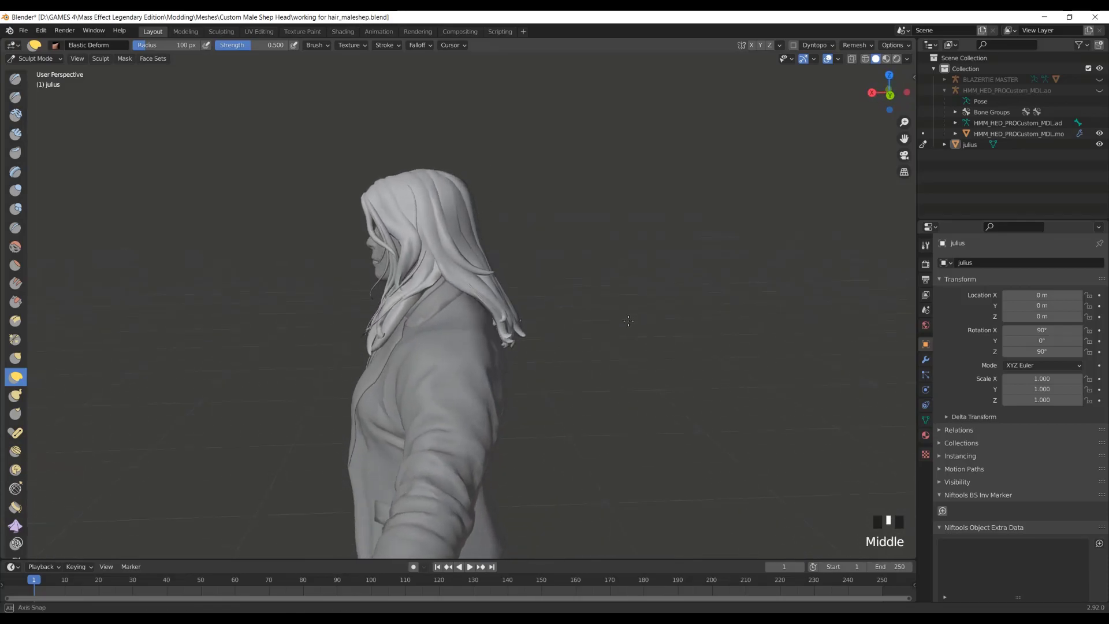
scroll(550, 317, up, 3)
drag(537, 312, 537, 317)
scroll(537, 317, down, 2)
mouse_move(537, 317)
middle_down()
mouse_move(652, 317)
mouse_move(541, 315)
mouse_move(485, 329)
mouse_move(527, 343)
mouse_move(626, 340)
mouse_move(616, 355)
middle_up()
scroll(528, 343, up, 2)
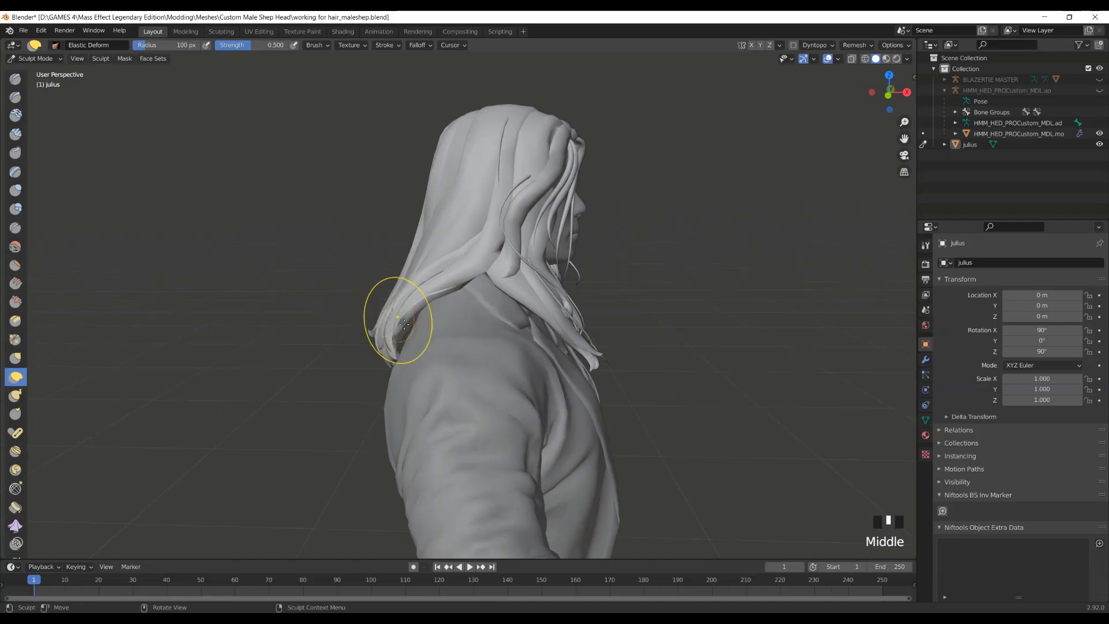
drag(405, 317, 416, 322)
mouse_move(416, 322)
middle_down()
mouse_move(439, 324)
mouse_move(404, 327)
middle_up()
scroll(577, 324, down, 2)
Adjust the hairline above the forehead with Elastic Deform, working from below the face.
middle_drag(577, 324, 524, 213)
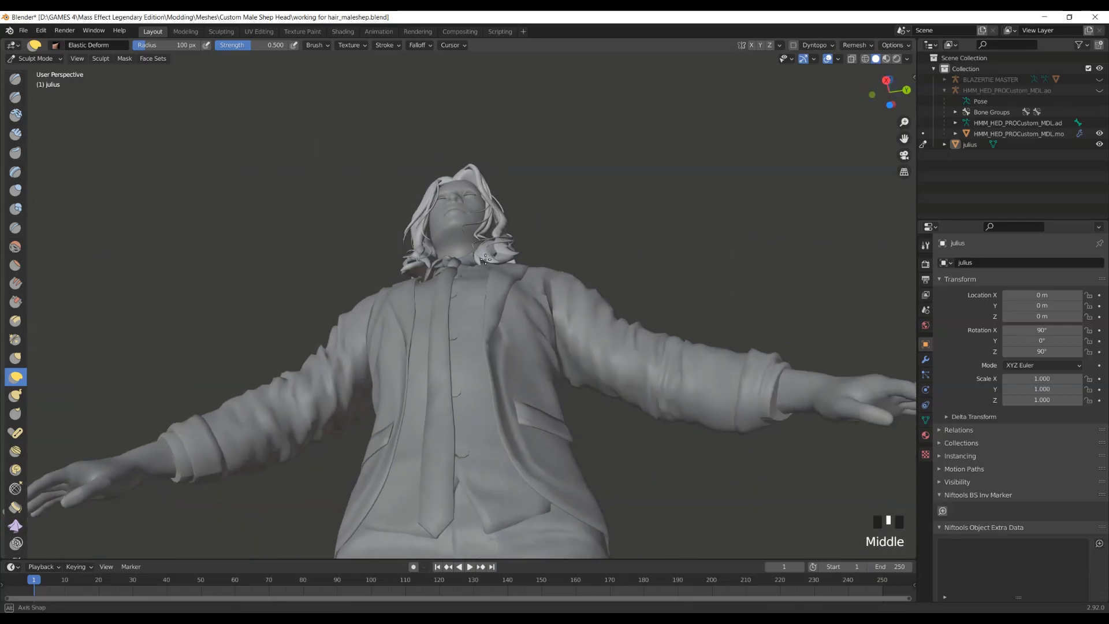
scroll(523, 211, up, 3)
scroll(523, 211, up, 1)
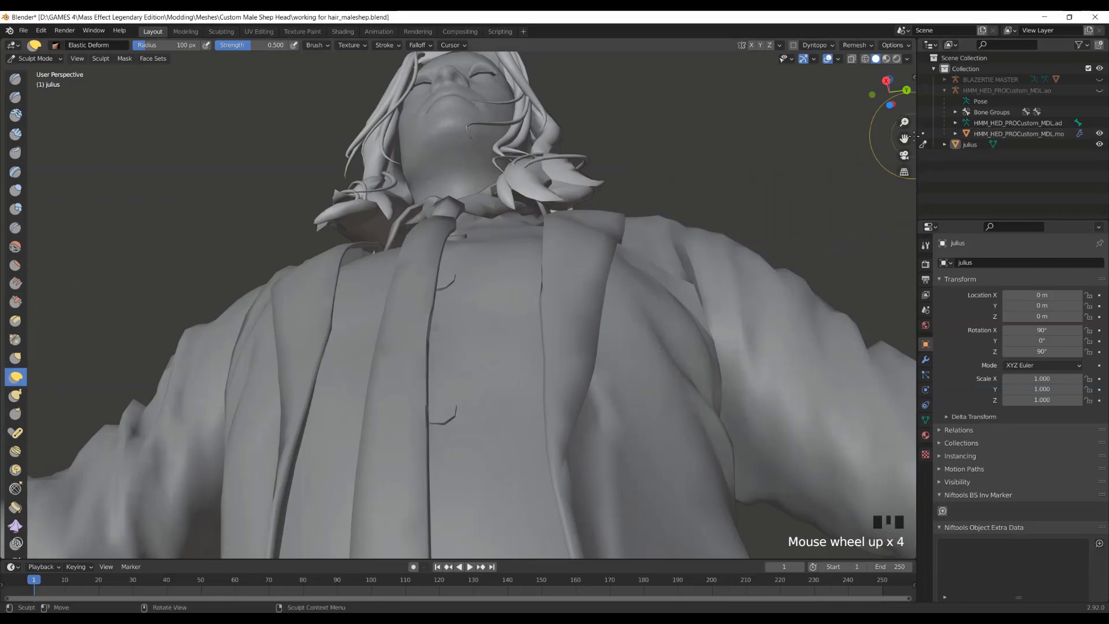
drag(904, 138, 799, 210)
middle_drag(799, 210, 639, 240)
scroll(569, 247, up, 6)
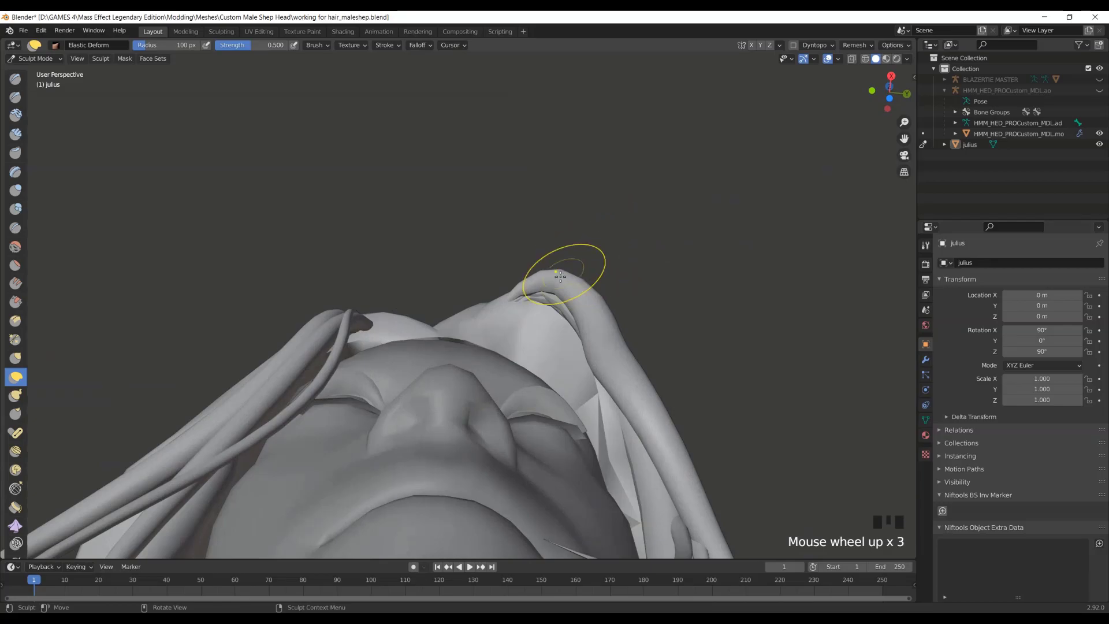
drag(445, 353, 443, 354)
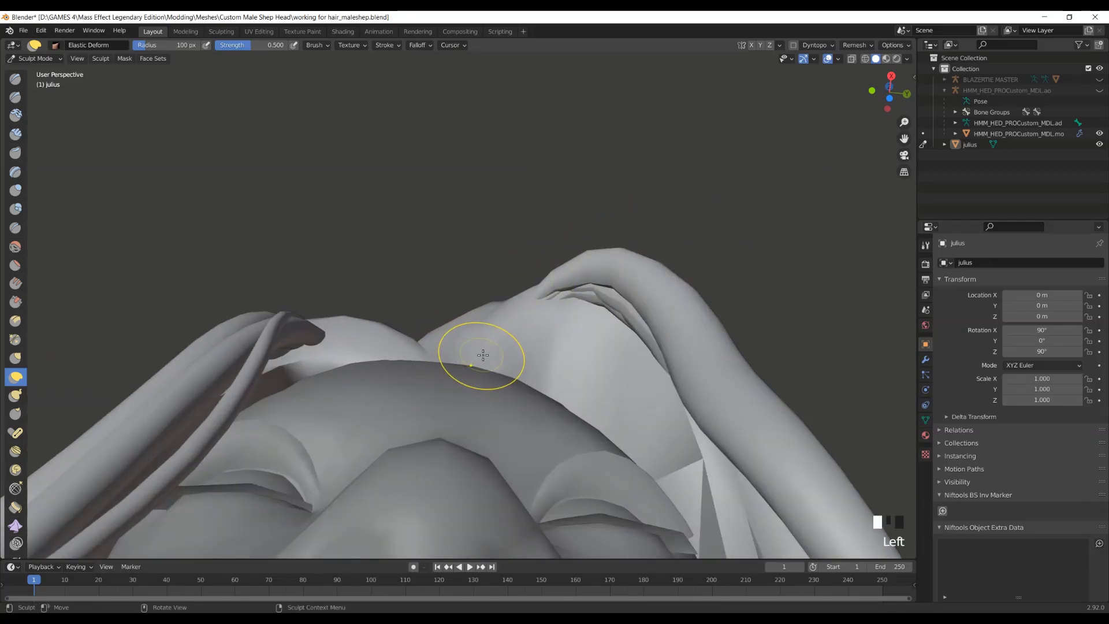
middle_drag(482, 362, 437, 454)
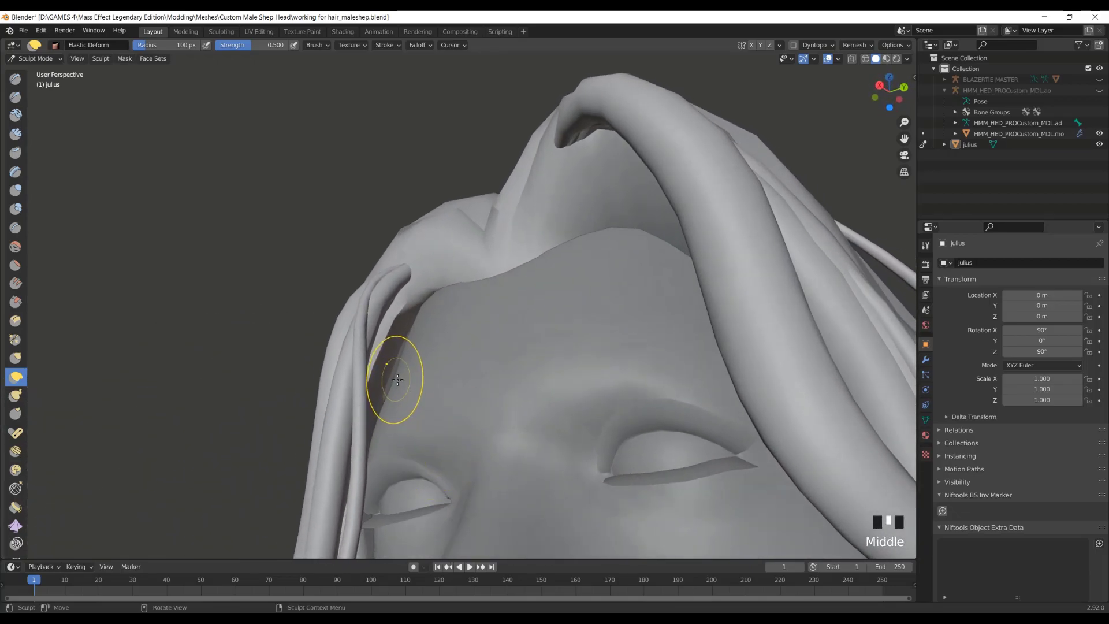
Nudge the hair at the temples against the head with Elastic Deform and check it from the front.
drag(391, 363, 399, 360)
middle_drag(405, 361, 515, 376)
click(523, 373)
scroll(508, 341, down, 6)
mouse_move(499, 329)
middle_down()
mouse_move(465, 371)
mouse_move(572, 364)
mouse_move(470, 347)
middle_up()
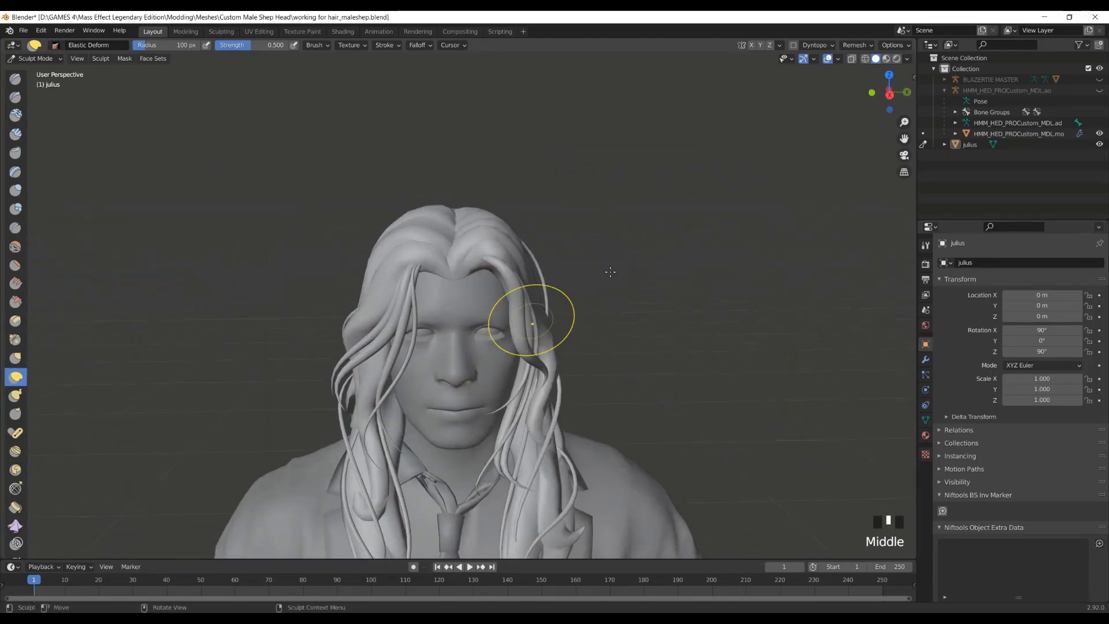
Check the hair on the head in material preview shading, and return to solid shading.
click(886, 59)
scroll(515, 255, up, 4)
mouse_move(515, 255)
middle_down()
mouse_move(506, 177)
mouse_move(517, 268)
middle_up()
scroll(524, 271, down, 8)
scroll(517, 269, up, 3)
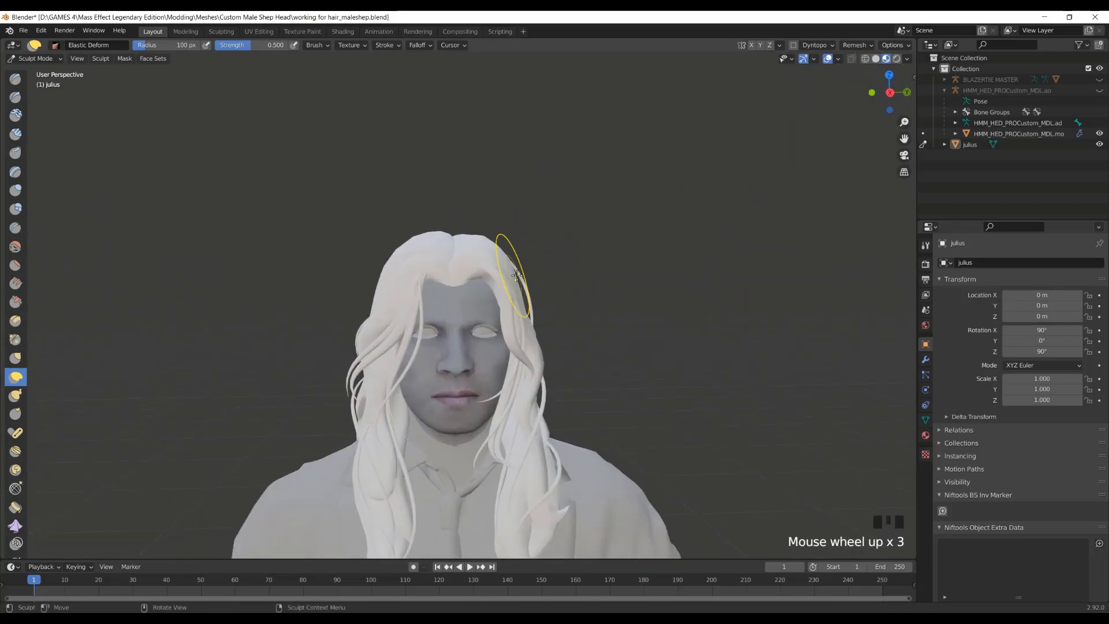
click(875, 58)
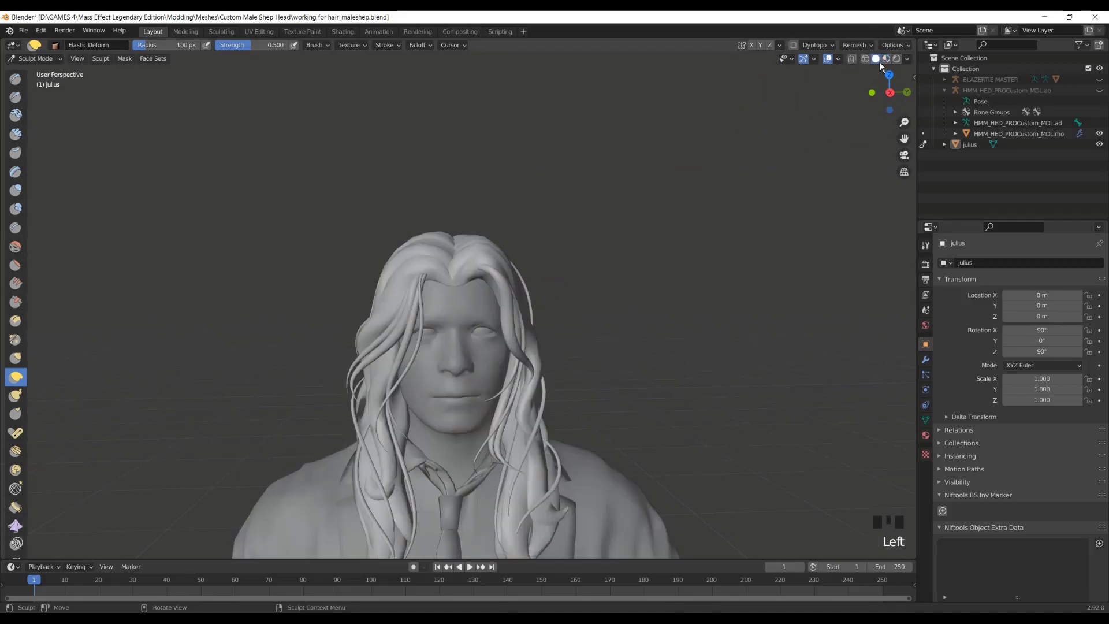
Return the julius hair to Object Mode and inspect its fit on the head and body from all around.
click(923, 142)
click(897, 134)
drag(903, 138, 904, 40)
mouse_move(664, 254)
middle_down()
mouse_move(824, 288)
mouse_move(660, 378)
mouse_move(570, 365)
mouse_move(544, 238)
mouse_move(543, 257)
mouse_move(487, 235)
middle_up()
scroll(507, 283, down, 2)
middle_drag(398, 316, 638, 271)
scroll(636, 266, up, 3)
scroll(508, 217, down, 3)
middle_drag(508, 217, 467, 312)
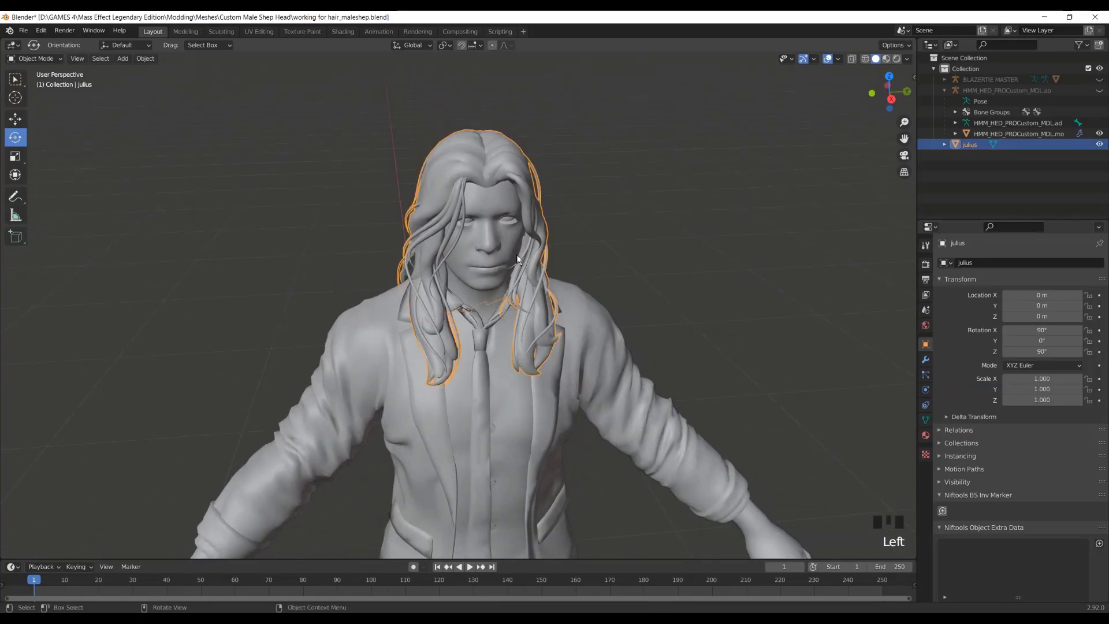
Put the julius hair in Edit Mode with face selection and the box select tool, viewed from behind.
key(Tab)
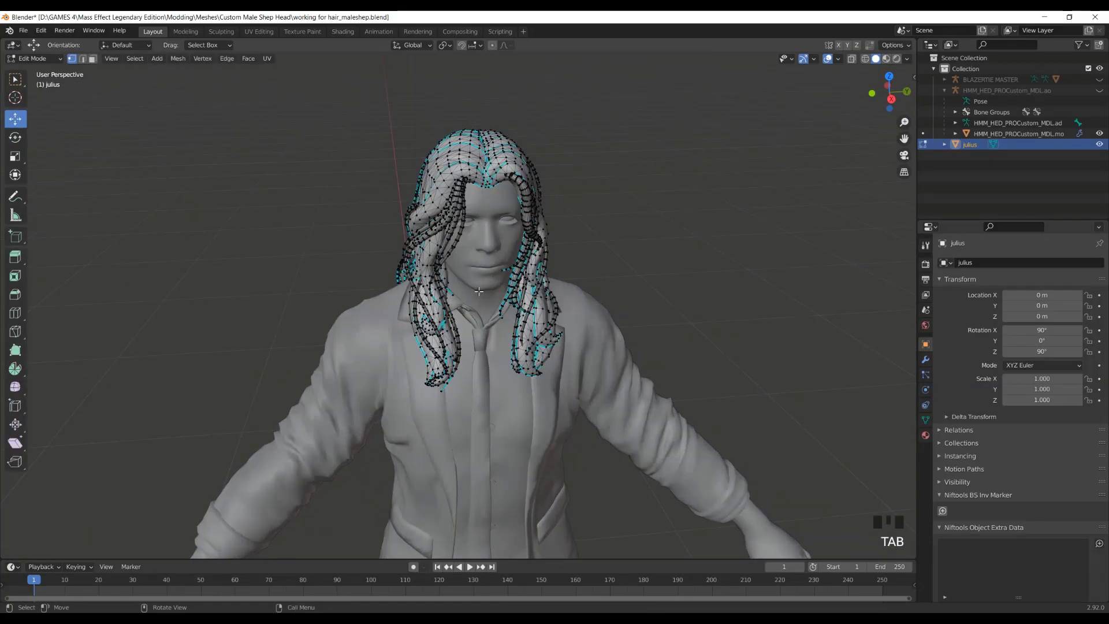
middle_drag(468, 271, 558, 194)
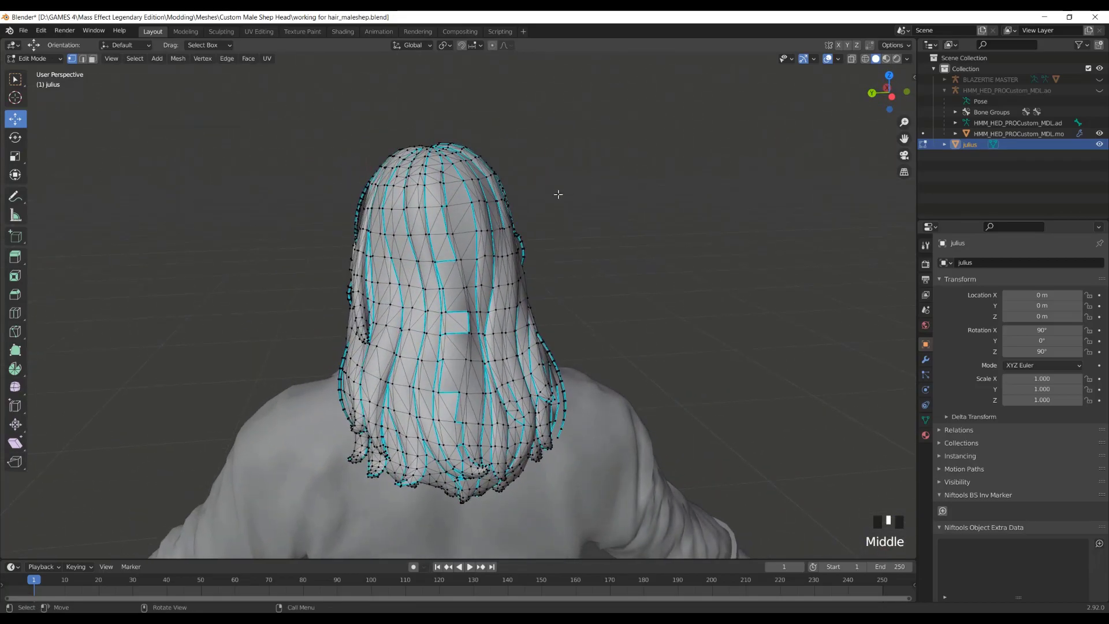
click(19, 81)
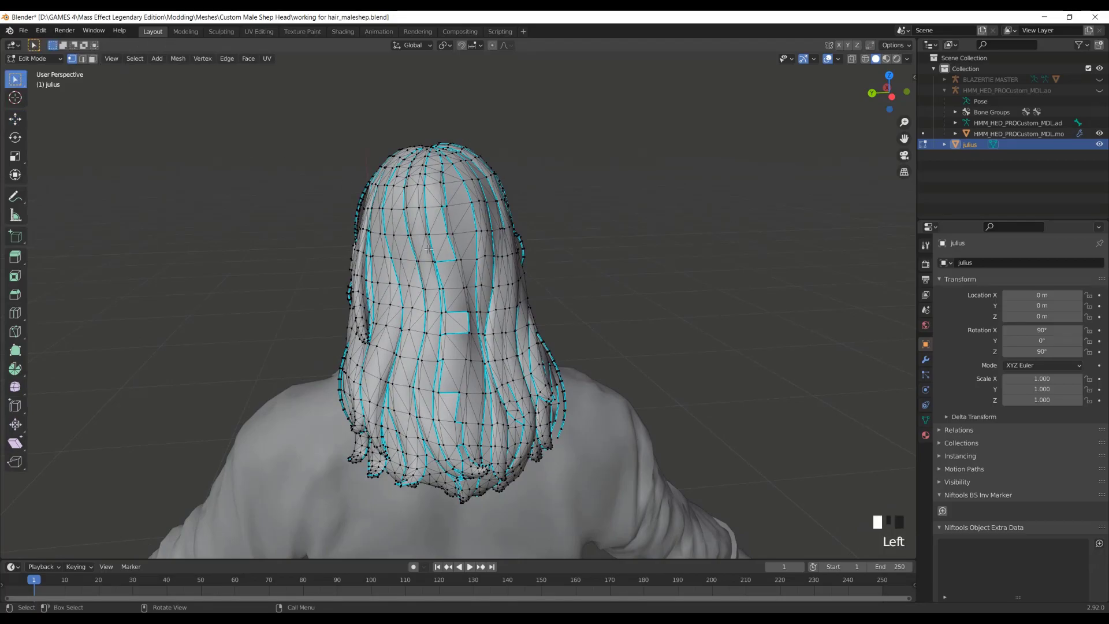
click(95, 59)
scroll(446, 372, up, 1)
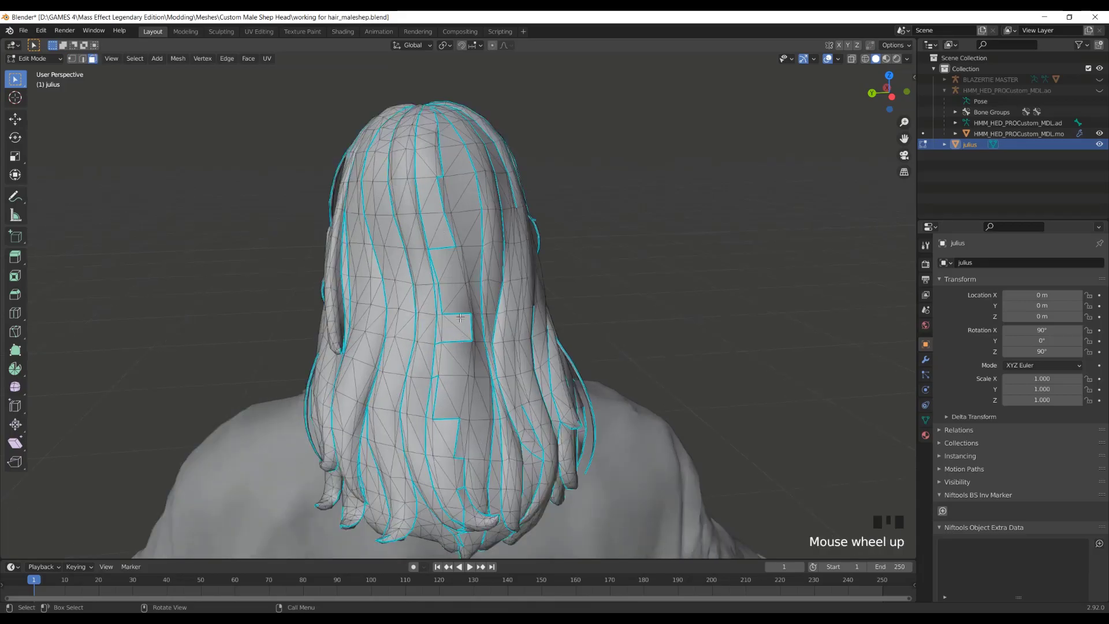
Select the strip of faces along the centre of the back hair, from mid-length up to the crown.
drag(441, 303, 471, 351)
shift+click(445, 361)
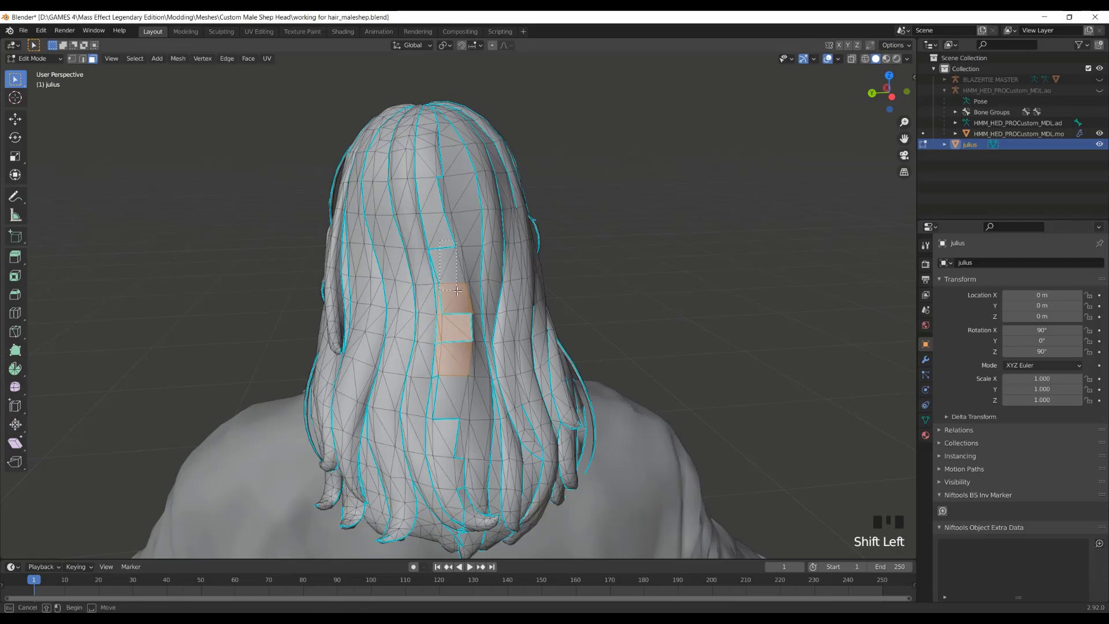
shift+click(441, 240)
shift+click(437, 282)
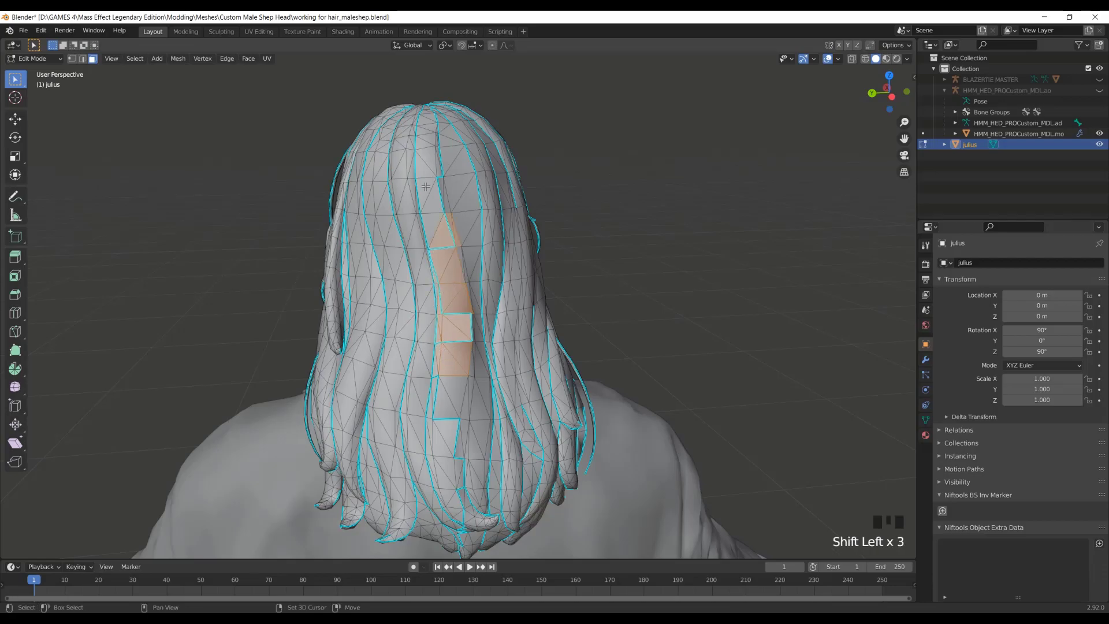
shift+drag(431, 124, 453, 245)
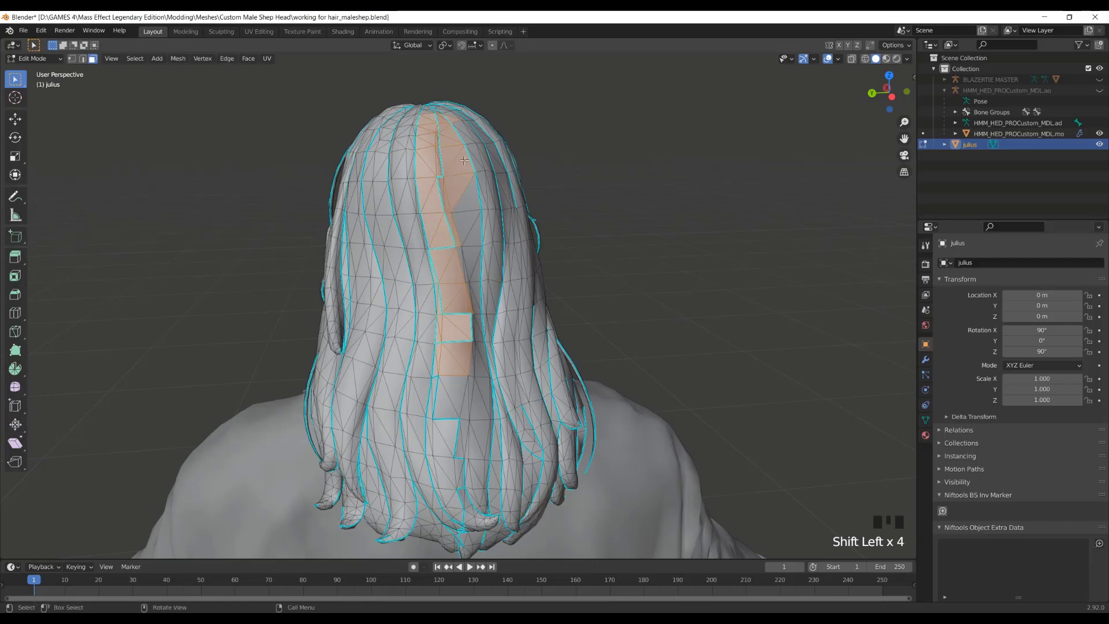
Add the faces along the parting on top of the head to the selection.
middle_drag(465, 145, 490, 422)
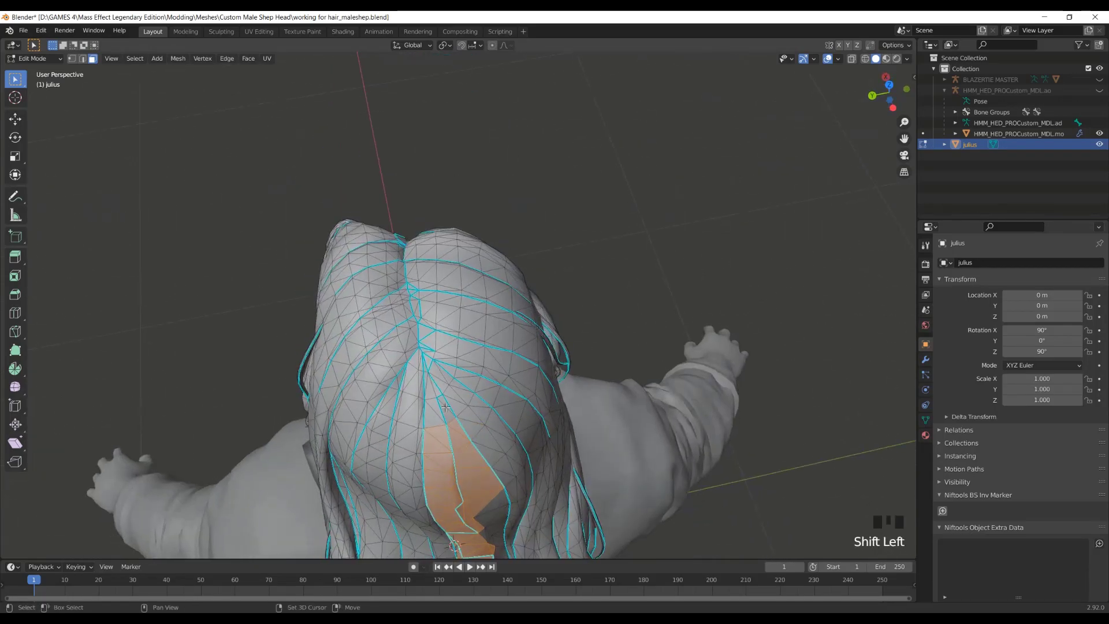
shift+drag(436, 393, 433, 353)
shift+drag(413, 297, 430, 318)
shift+click(413, 287)
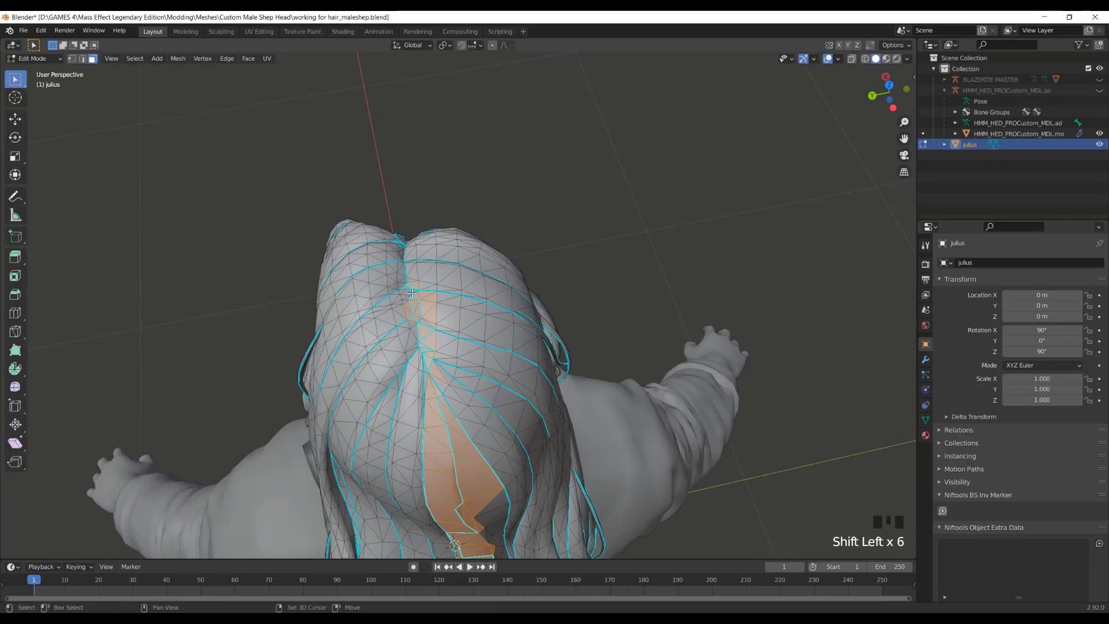
shift+click(414, 294)
middle_drag(437, 332, 455, 274)
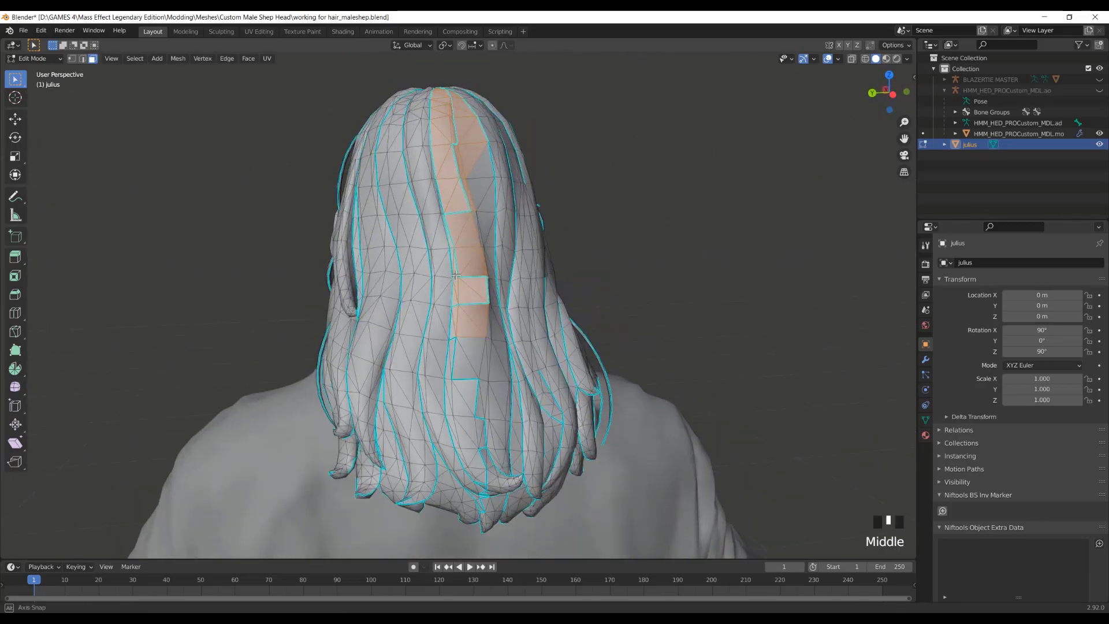
Extend the face selection down the lower centre of the back hair to the tips.
shift+click(477, 409)
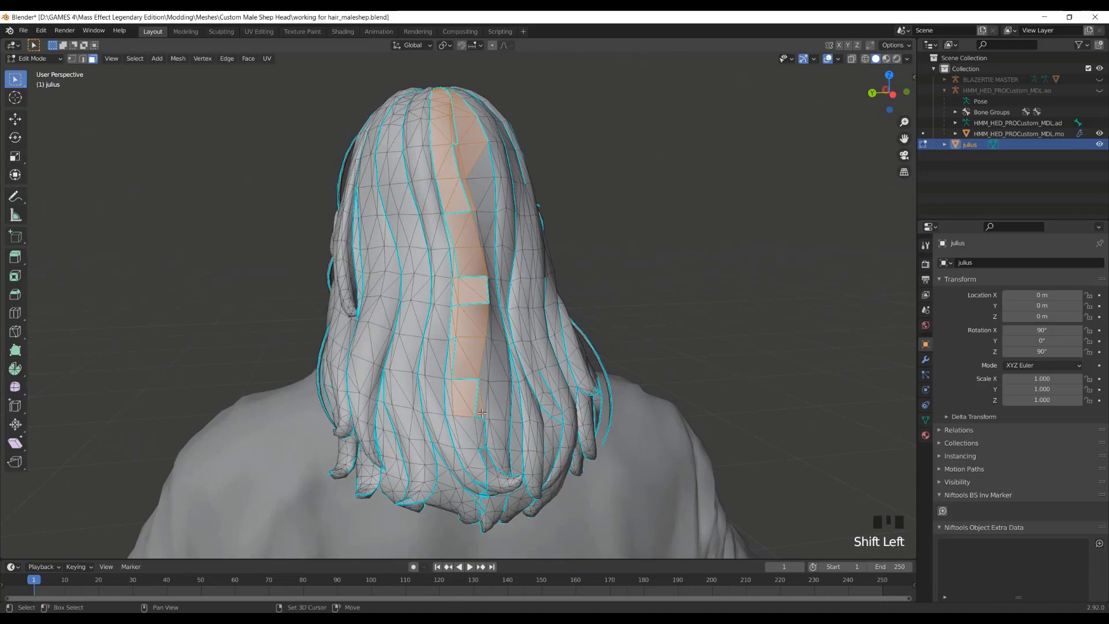
shift+click(491, 451)
shift+click(484, 489)
shift+click(493, 488)
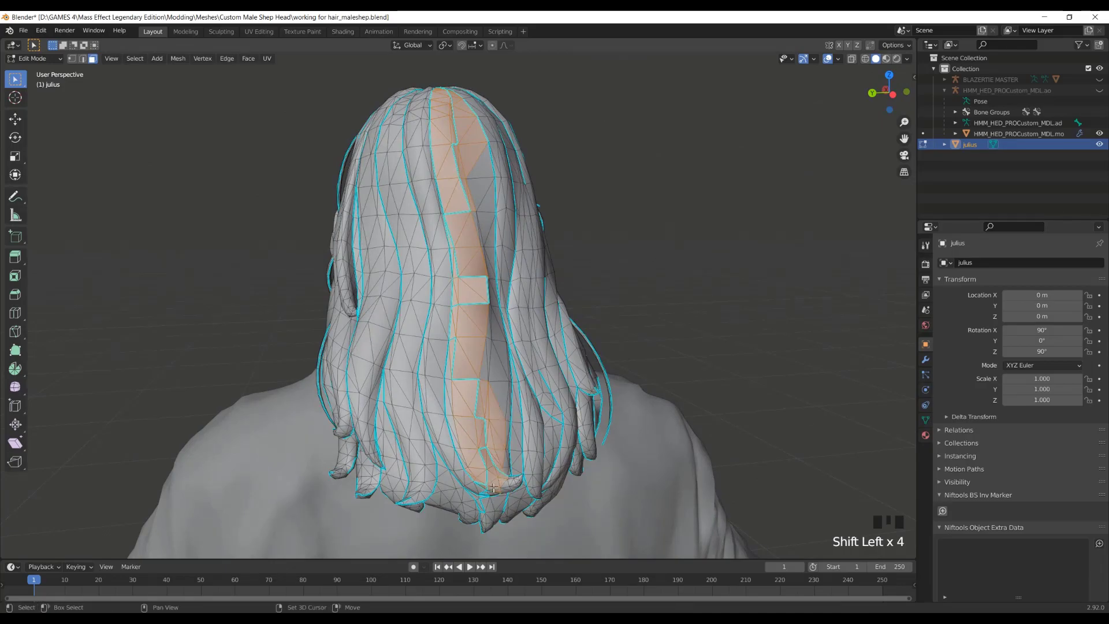
middle_drag(479, 435, 474, 385)
scroll(477, 421, up, 2)
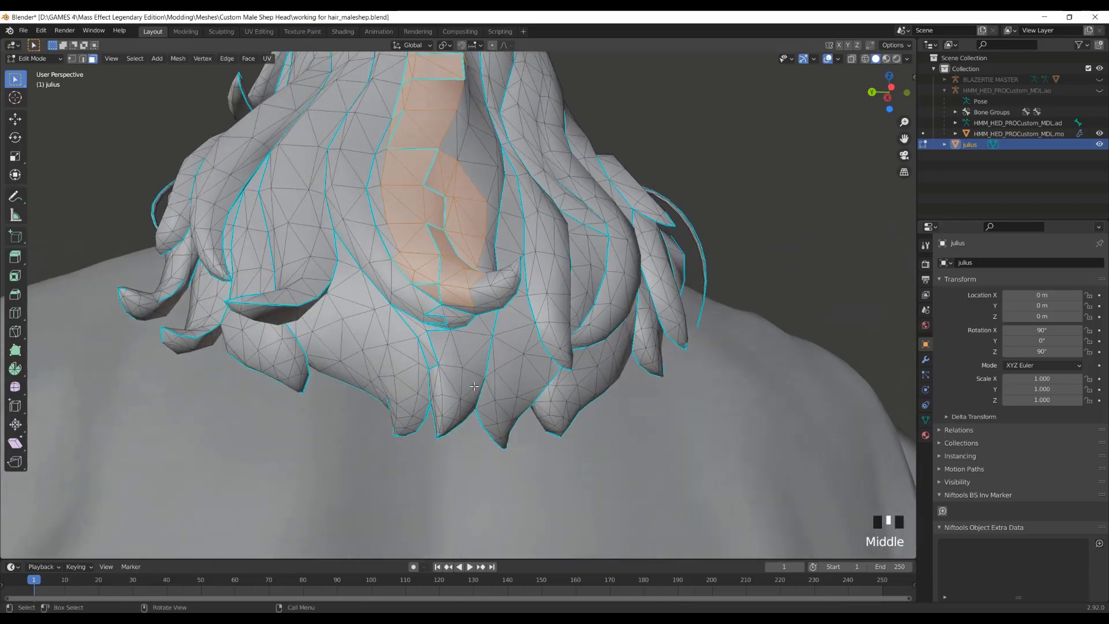
shift+click(426, 301)
shift+click(444, 384)
Add the faces along the front parting, down to the hairline, to the existing face selection.
scroll(445, 384, down, 1)
middle_drag(444, 384, 750, 272)
scroll(759, 255, up, 3)
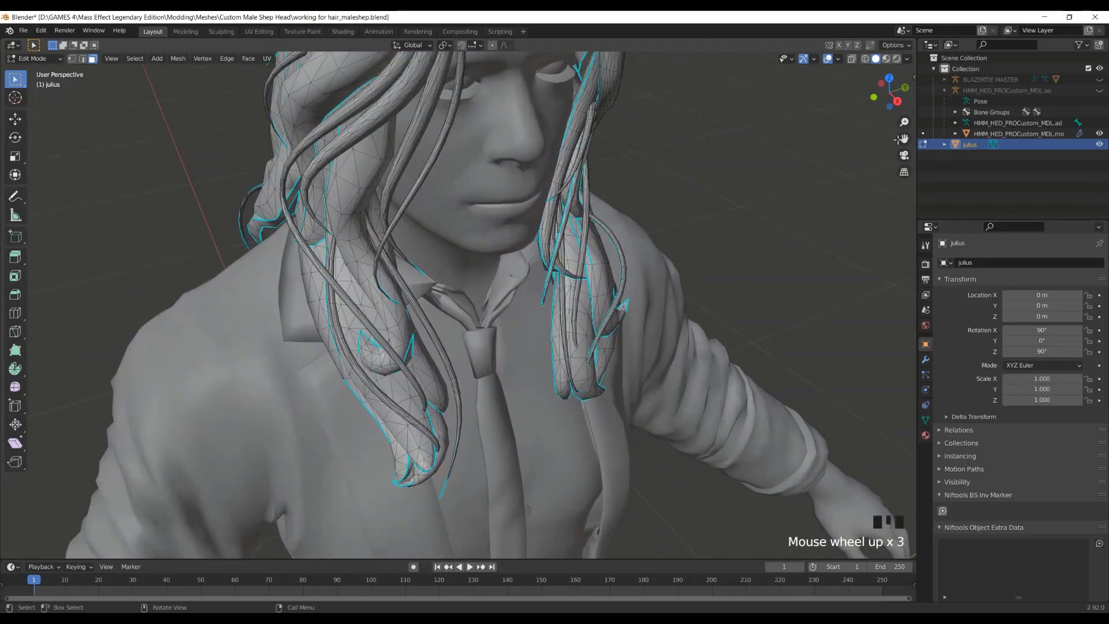
drag(908, 138, 908, 225)
scroll(509, 321, up, 1)
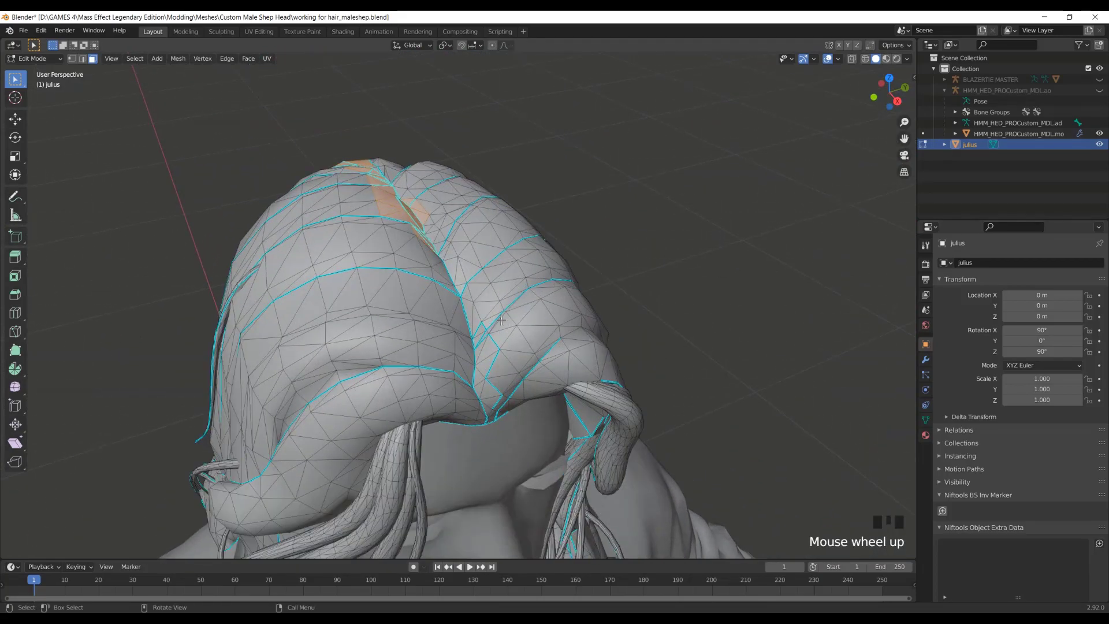
key(b)
shift+click(484, 335)
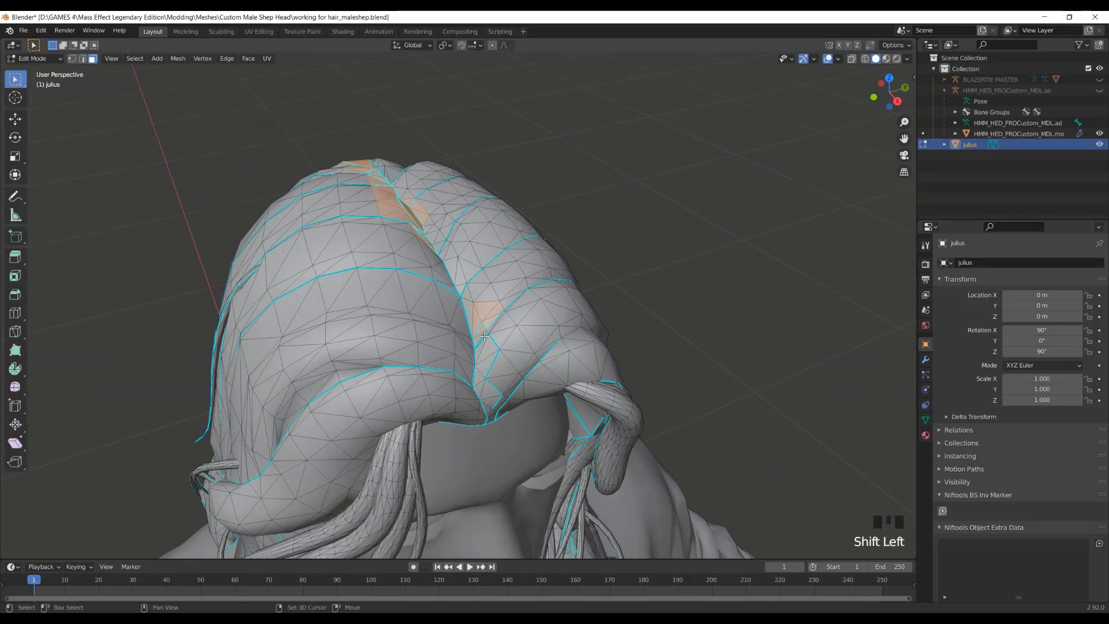
shift+drag(489, 340, 502, 398)
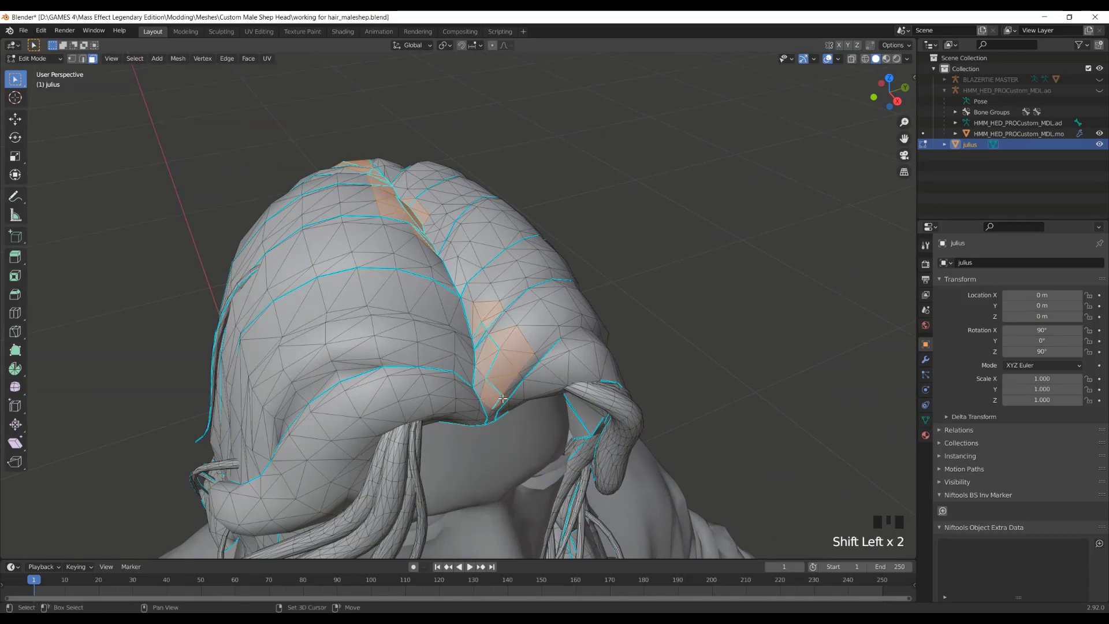
shift+click(484, 338)
Add the inner hair faces beside the character's left eye and temple to the selection.
middle_drag(484, 338, 522, 277)
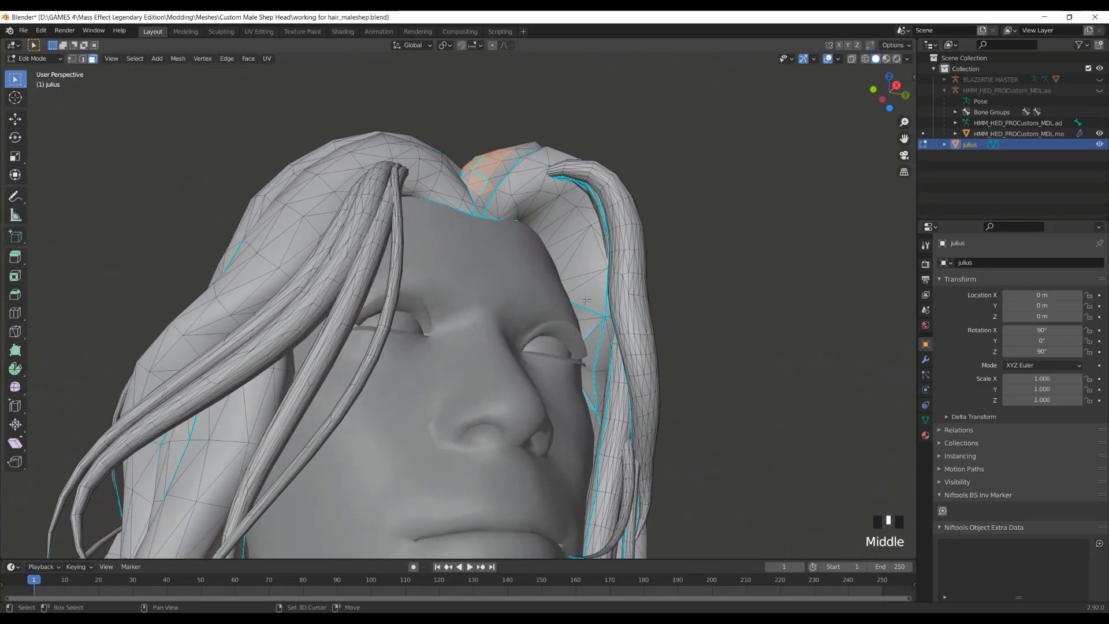
shift+click(587, 338)
middle_drag(587, 345, 575, 403)
shift+click(593, 390)
Add faces along the front lock beside the collar, on the character's left, to the selection.
scroll(532, 345, down, 2)
drag(899, 138, 678, 232)
middle_drag(678, 232, 658, 265)
scroll(658, 265, up, 2)
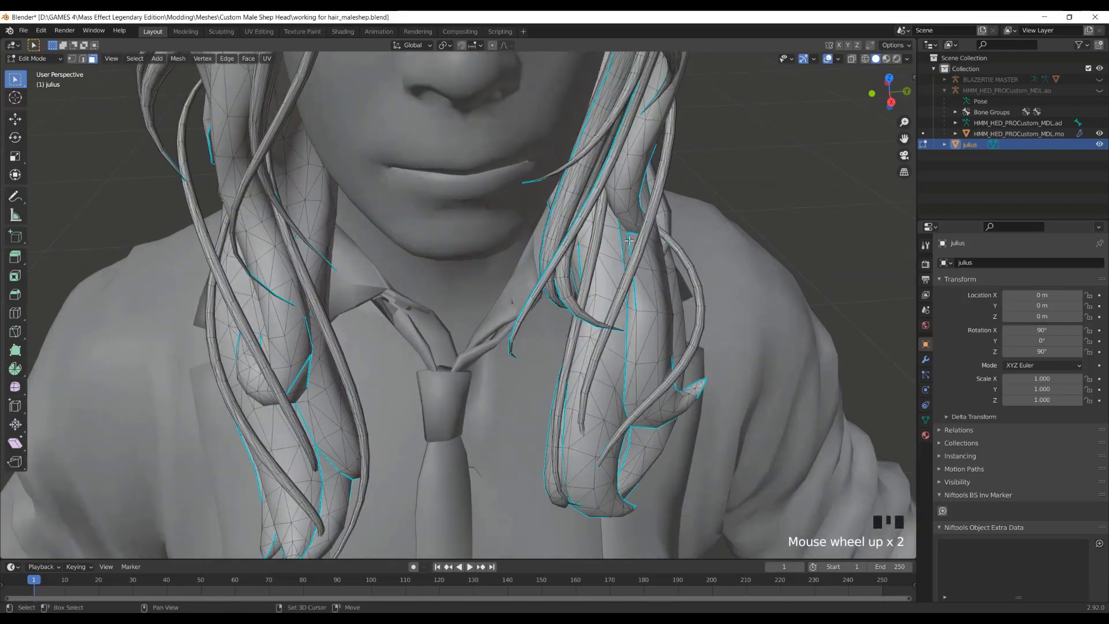
shift+drag(629, 240, 643, 354)
scroll(635, 346, down, 3)
middle_drag(411, 361, 326, 310)
scroll(326, 311, up, 1)
shift+drag(325, 310, 327, 312)
Add the patch of faces on the lower back strand, on the character's right side, to the selection.
scroll(328, 312, down, 2)
middle_drag(534, 370, 613, 306)
scroll(451, 349, down, 2)
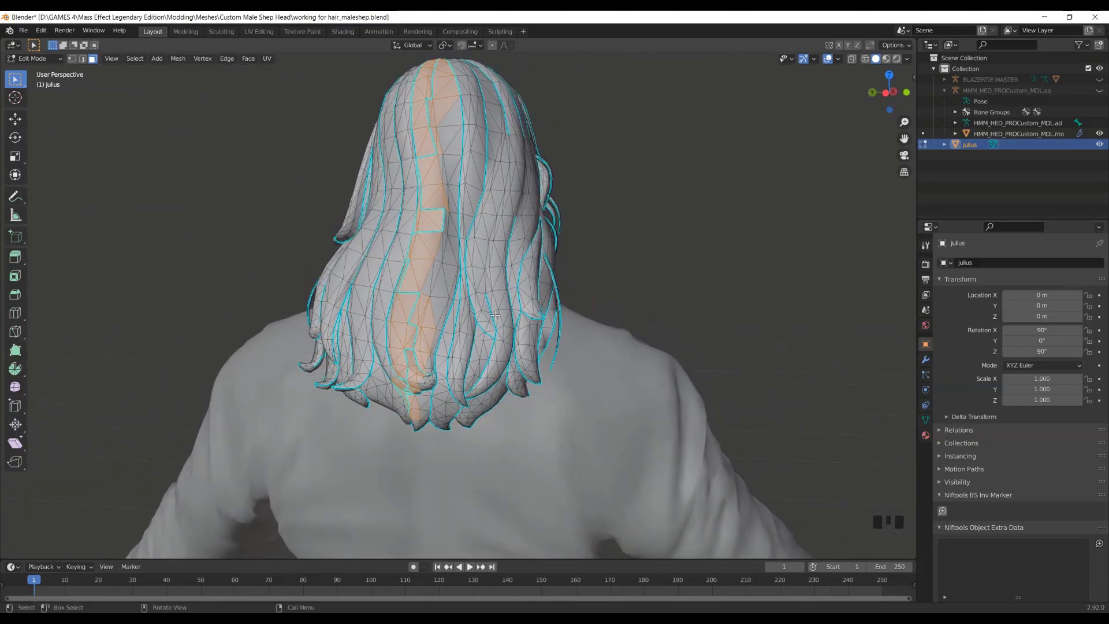
scroll(496, 314, up, 2)
drag(502, 307, 532, 323)
scroll(528, 326, down, 2)
middle_drag(526, 329, 549, 374)
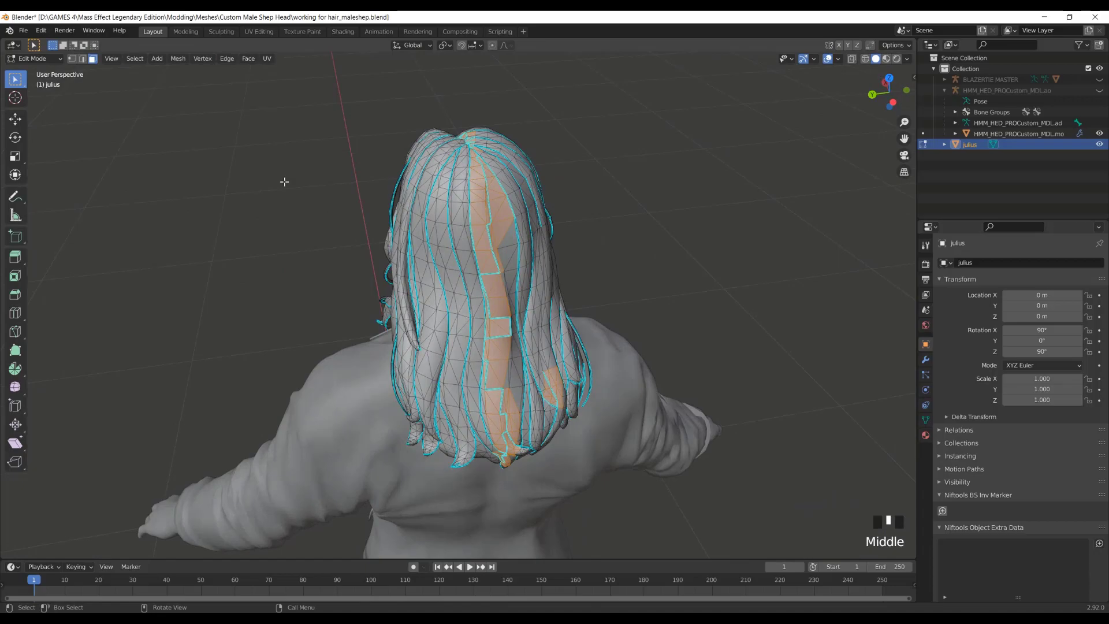
Clear the sharp edges of the selected faces, including the square face halfway down the back.
click(228, 58)
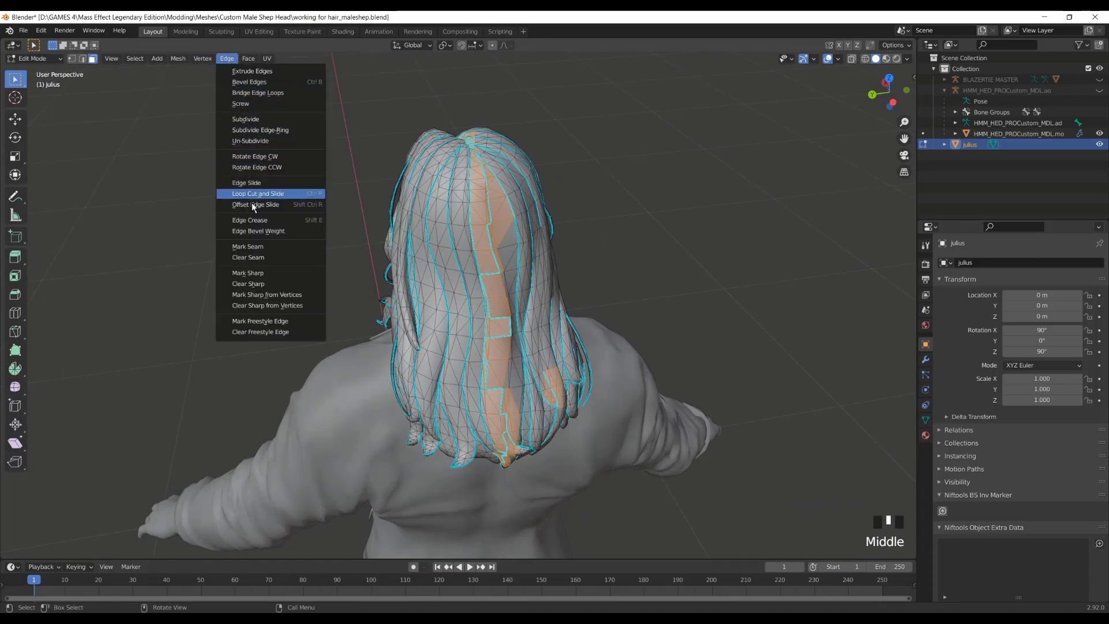
click(254, 274)
middle_drag(239, 328, 213, 309)
scroll(447, 282, up, 2)
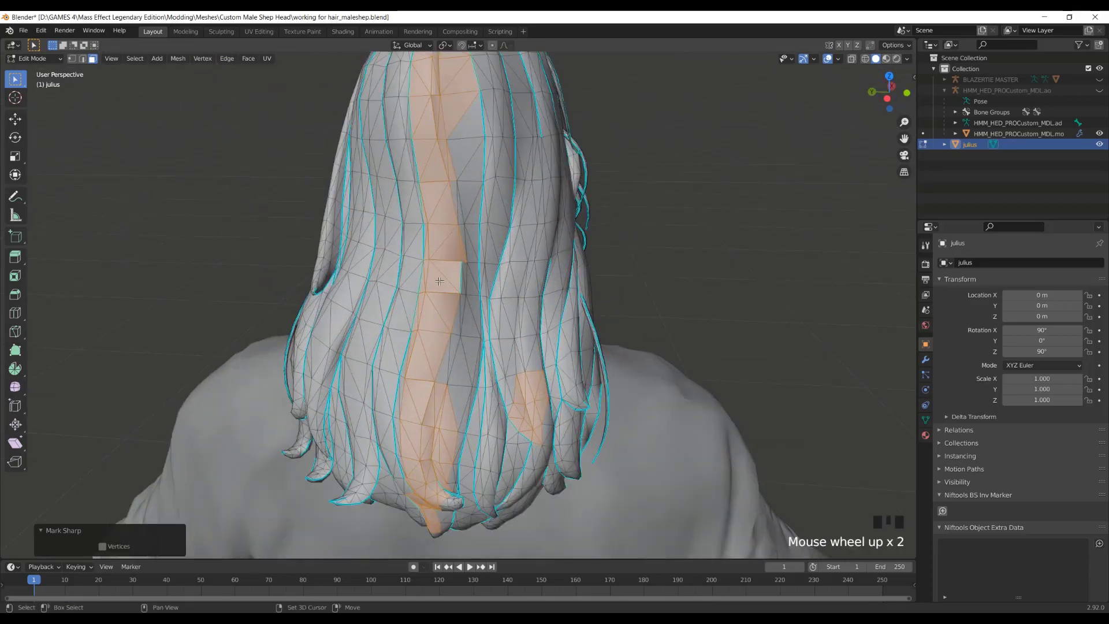
shift+click(454, 278)
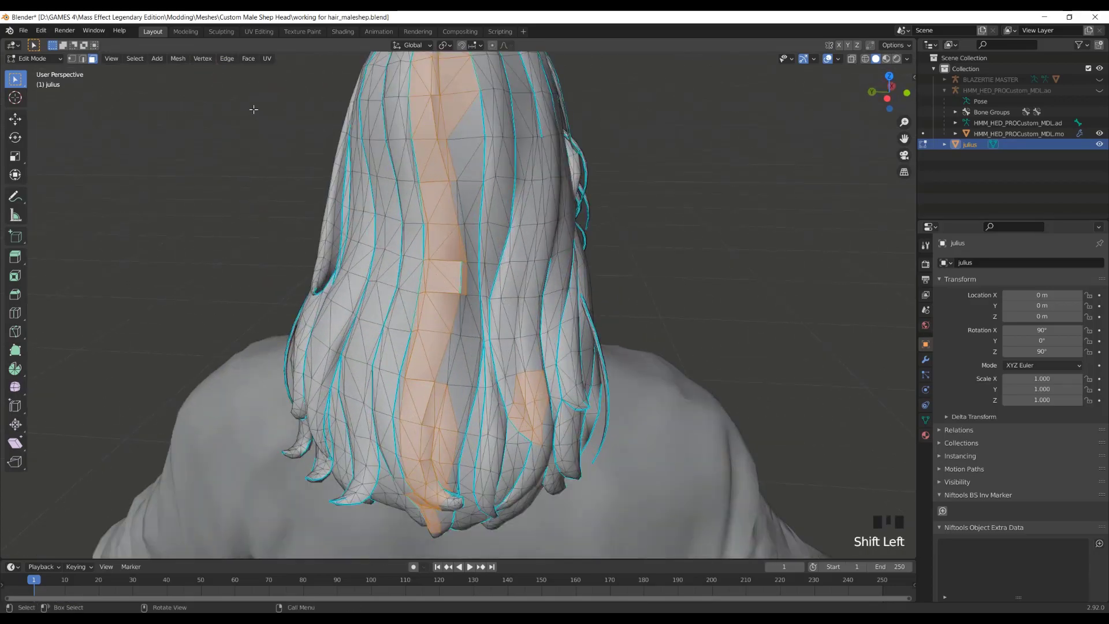
click(228, 60)
click(255, 283)
scroll(258, 271, down, 2)
middle_drag(257, 265, 239, 125)
Merge the selected faces' vertices by distance, check the hair's shading in Object Mode, and return to Edit Mode.
click(186, 60)
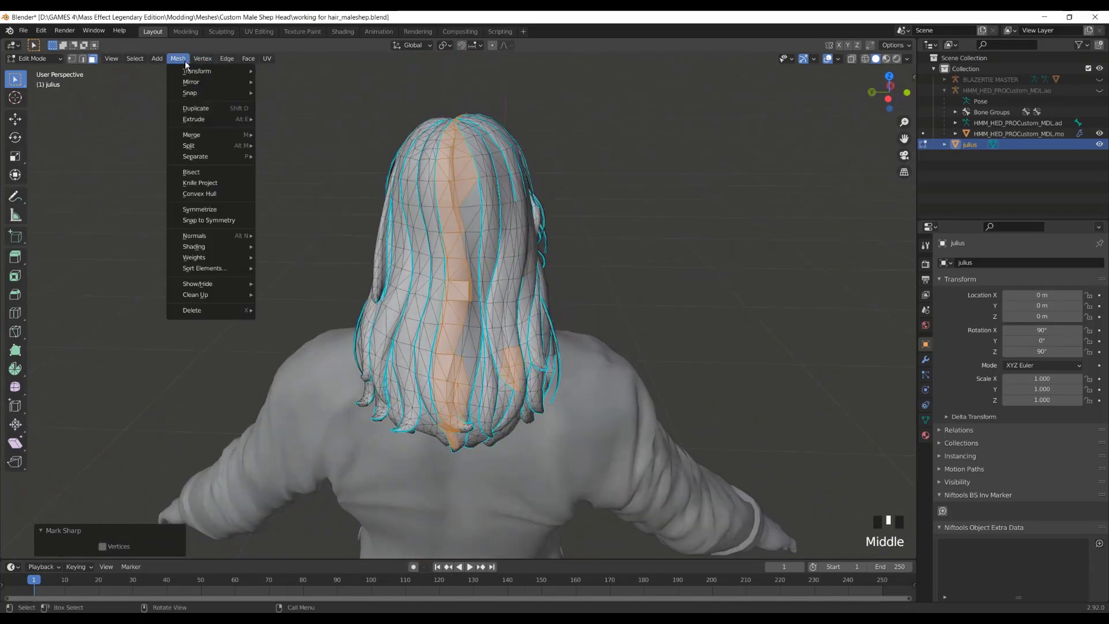
mouse_move(223, 295)
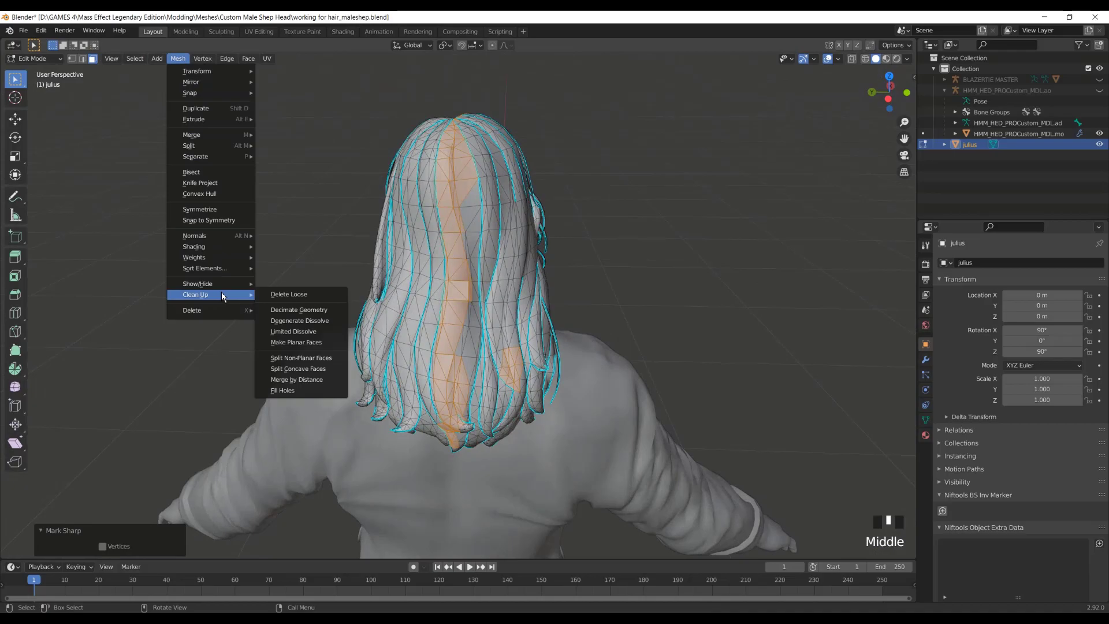
click(297, 384)
middle_drag(317, 353, 335, 304)
key(Tab)
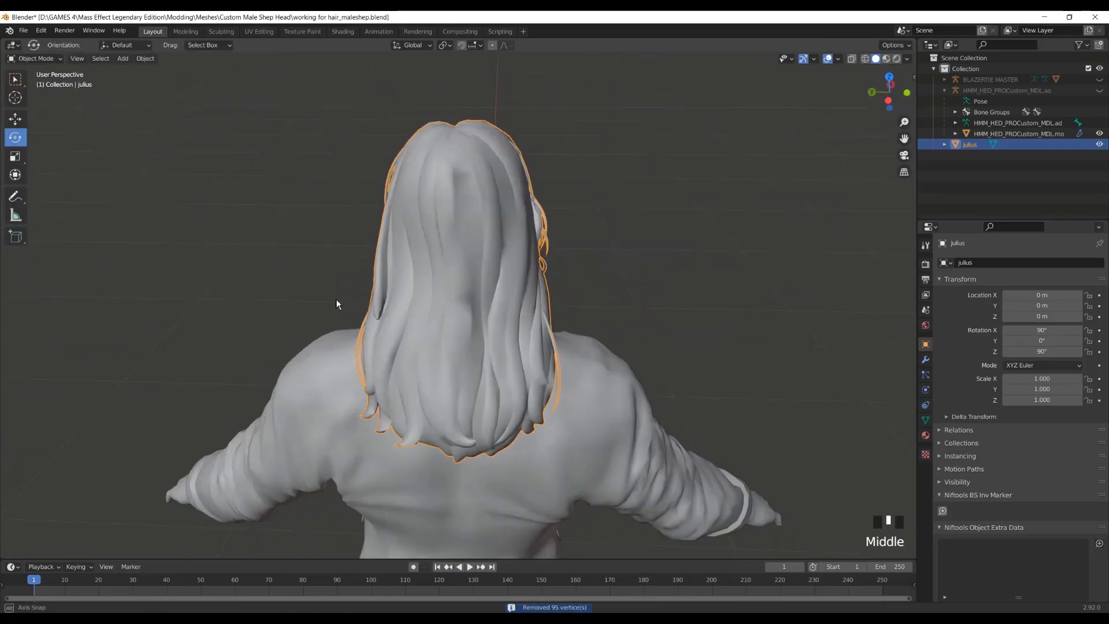
key(Tab)
scroll(624, 279, down, 2)
Try merging the linked centre back strands by distance, and undo the merge and selection.
click(516, 243)
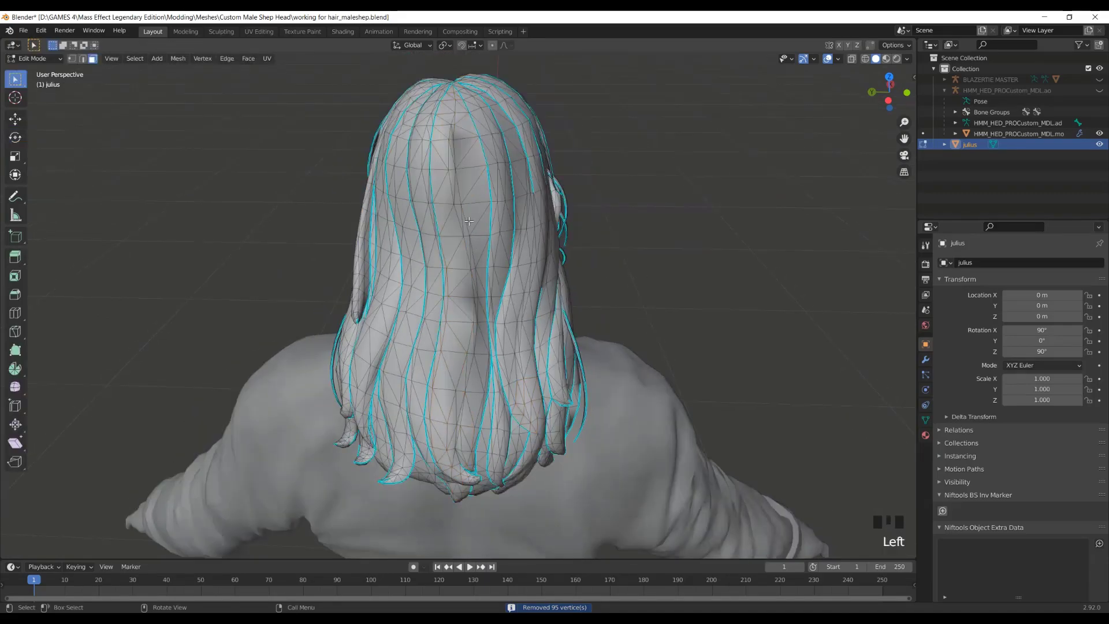
key(l)
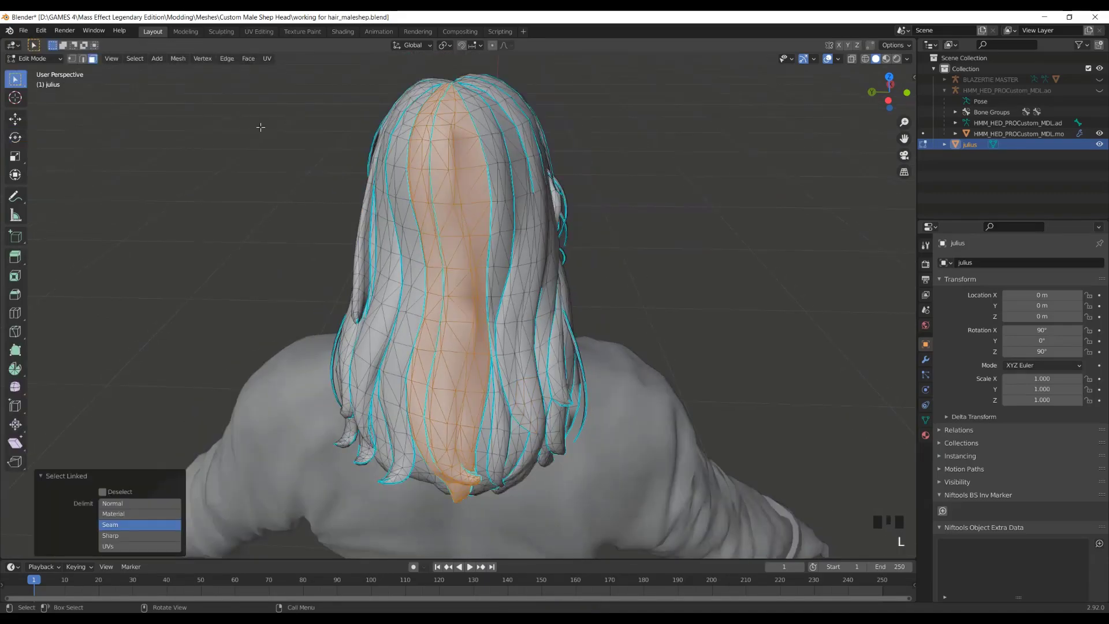
click(176, 58)
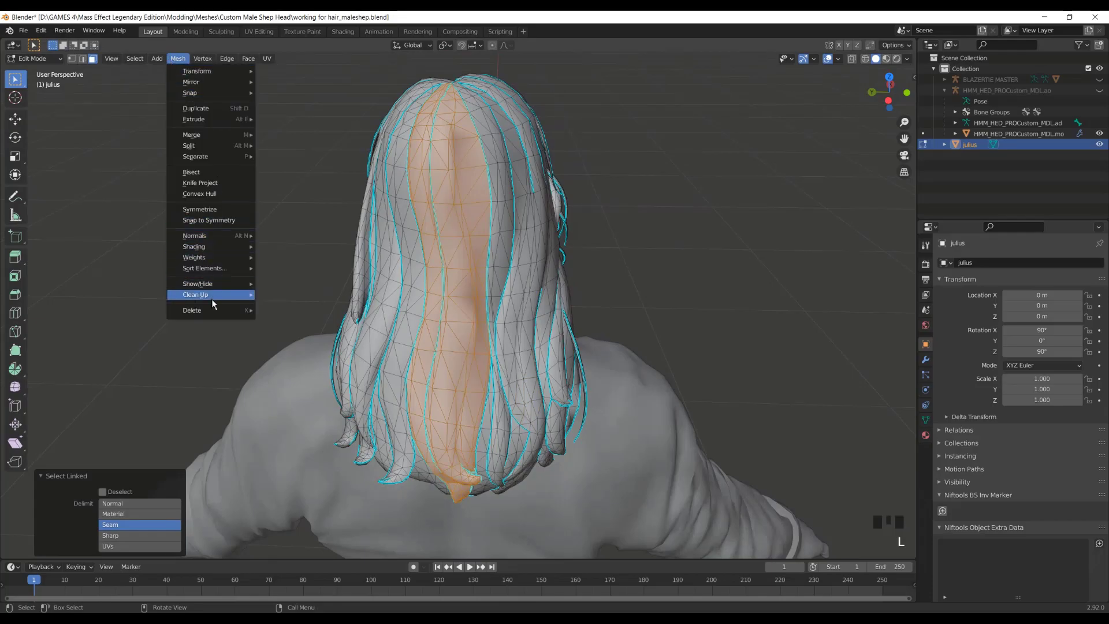
mouse_move(212, 296)
click(272, 380)
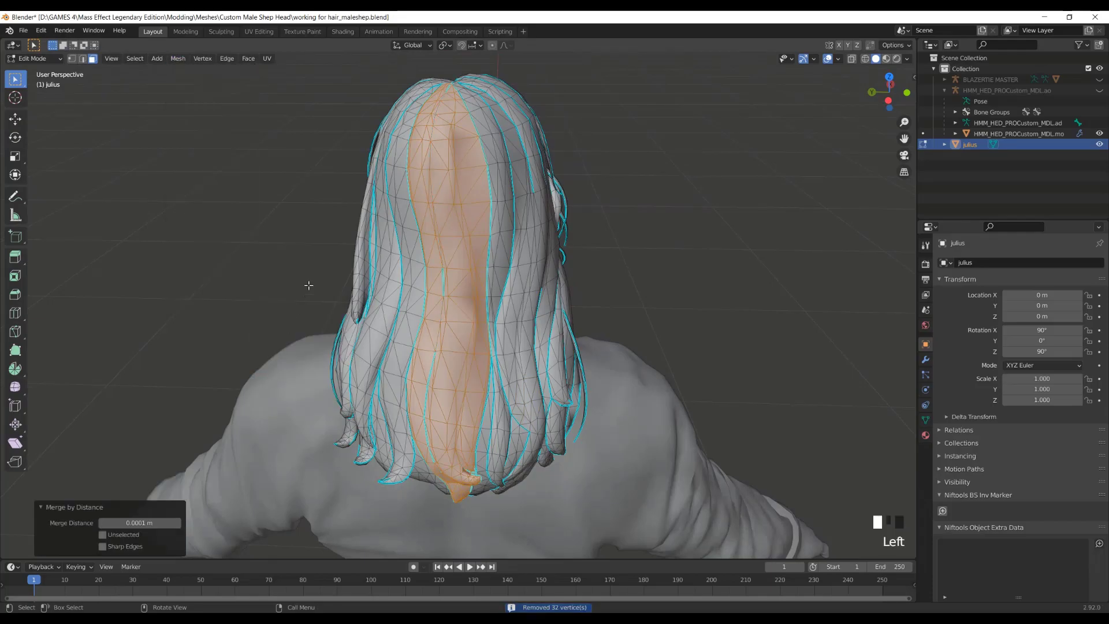
key(ctrl+z)
key(ctrl+z)
key(ctrl+z)
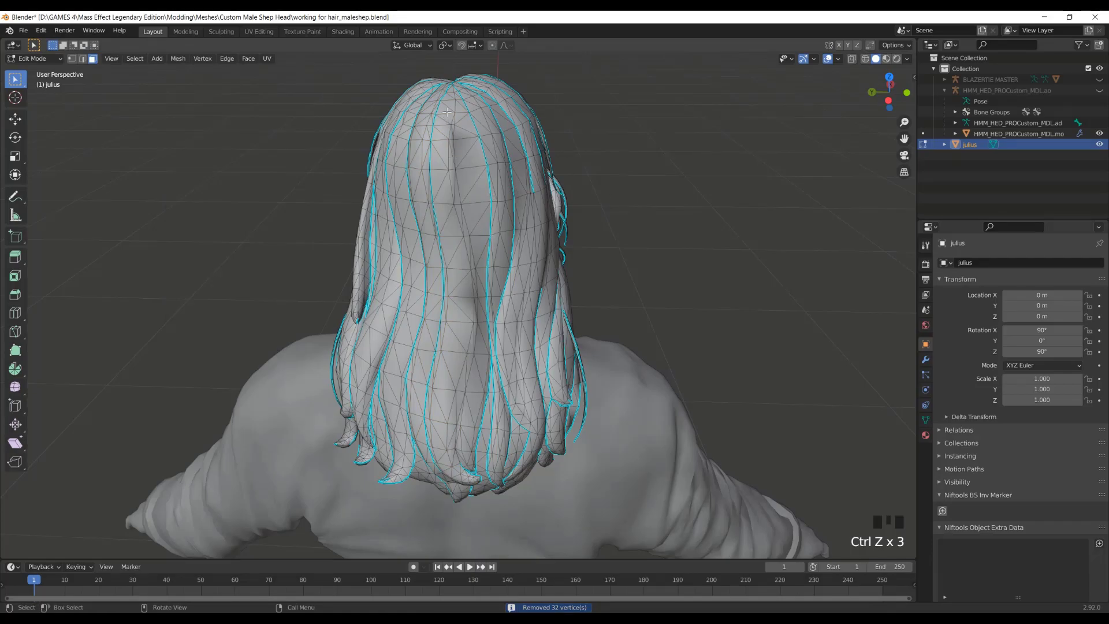
Select the faces down the centre of the back hair and set their normals from faces.
double_click(469, 243)
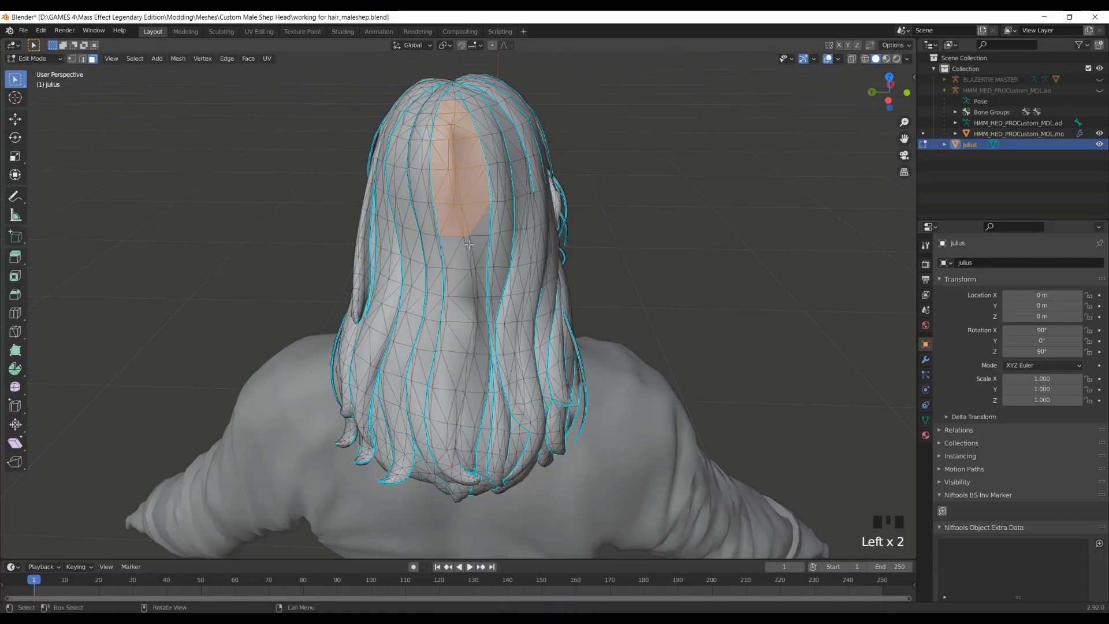
shift+click(481, 383)
shift+click(446, 384)
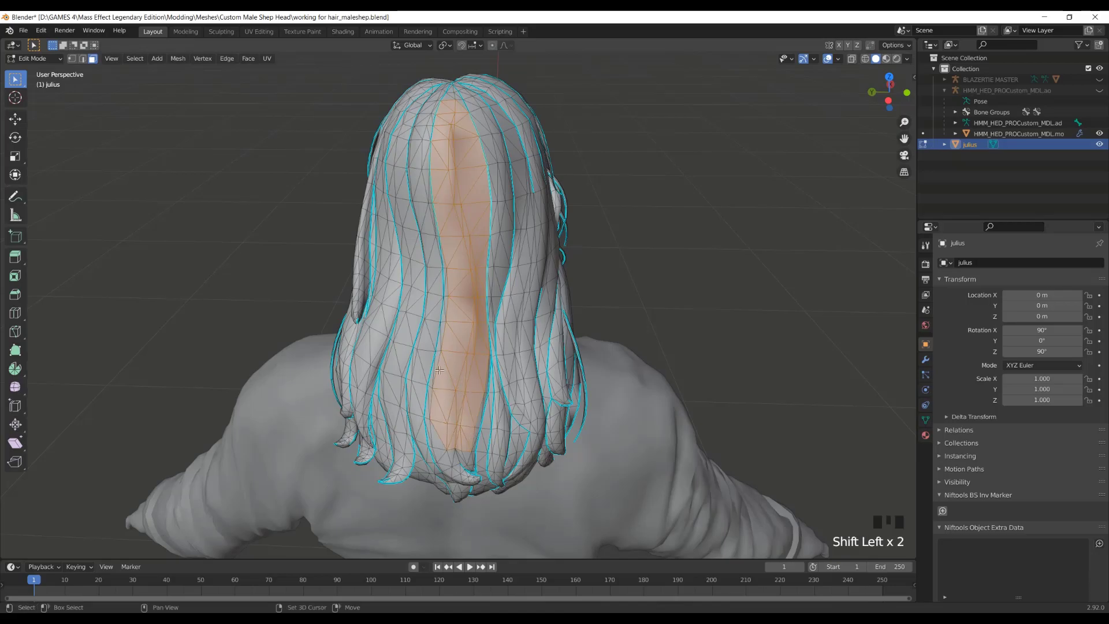
click(178, 58)
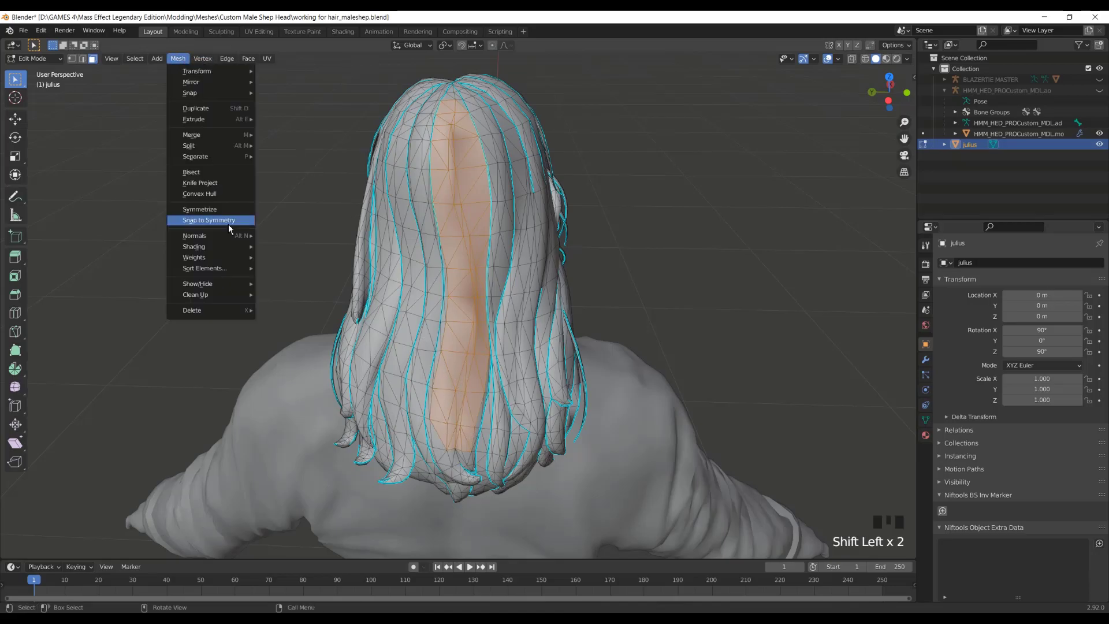
mouse_move(230, 235)
click(288, 272)
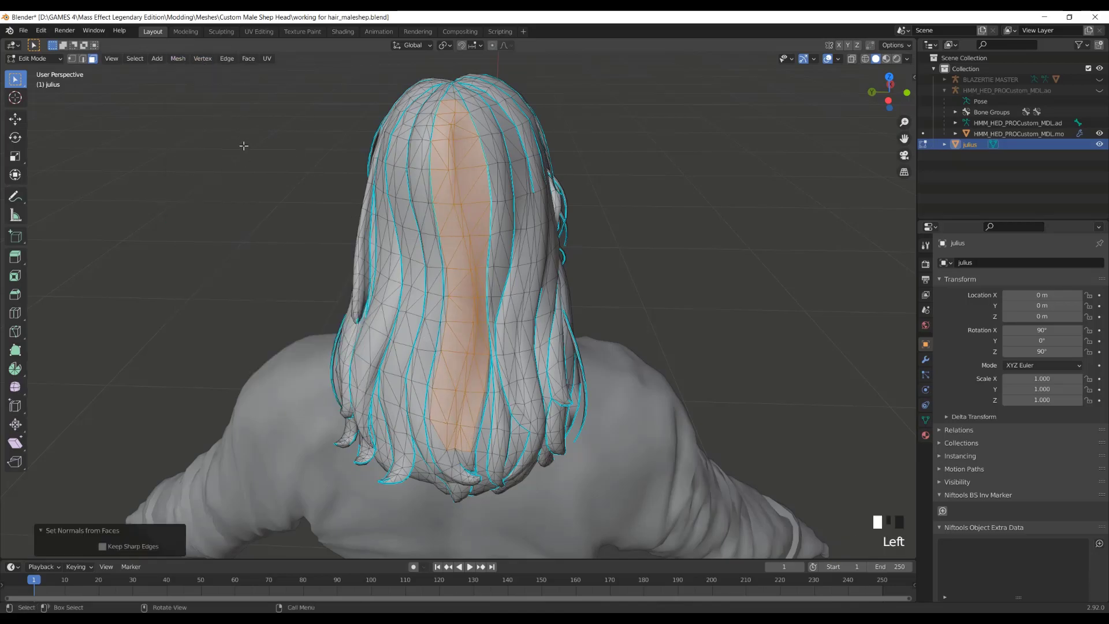
key(Tab)
Set normals from faces on the small patch at the parting on top of the head.
scroll(291, 156, down, 2)
middle_drag(291, 158, 532, 160)
scroll(585, 158, up, 2)
scroll(528, 169, up, 2)
scroll(528, 169, up, 2)
key(Tab)
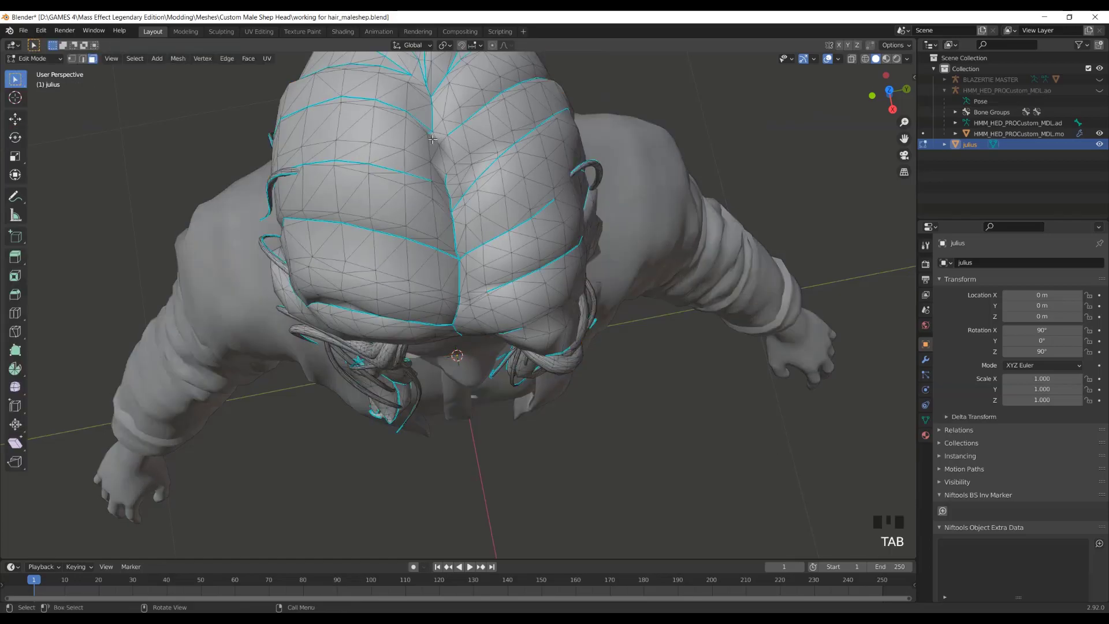
click(442, 149)
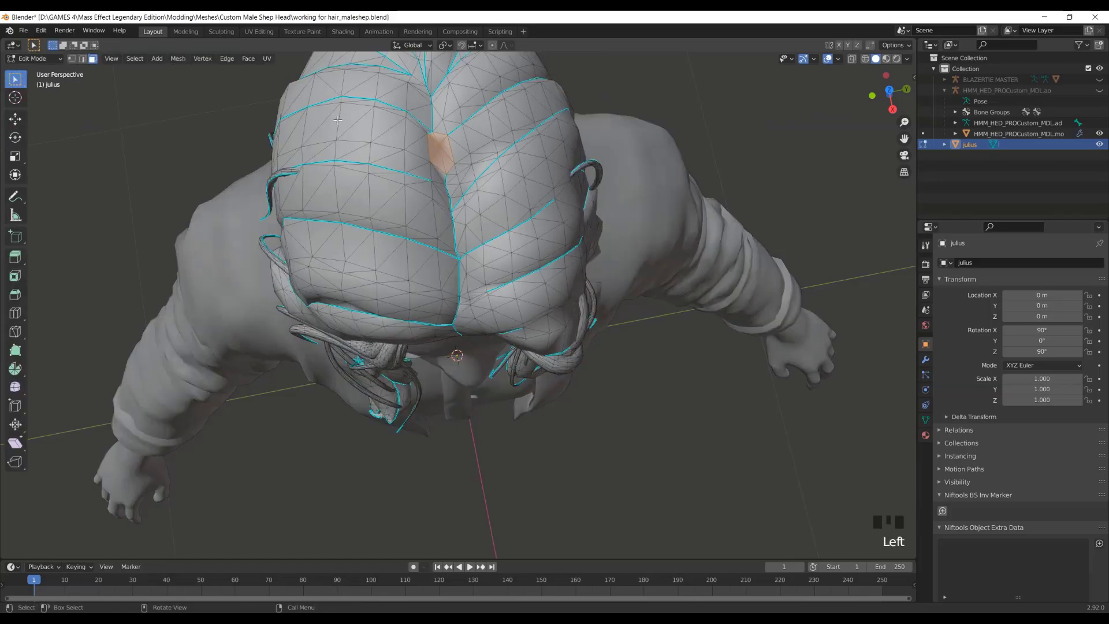
click(178, 58)
mouse_move(230, 239)
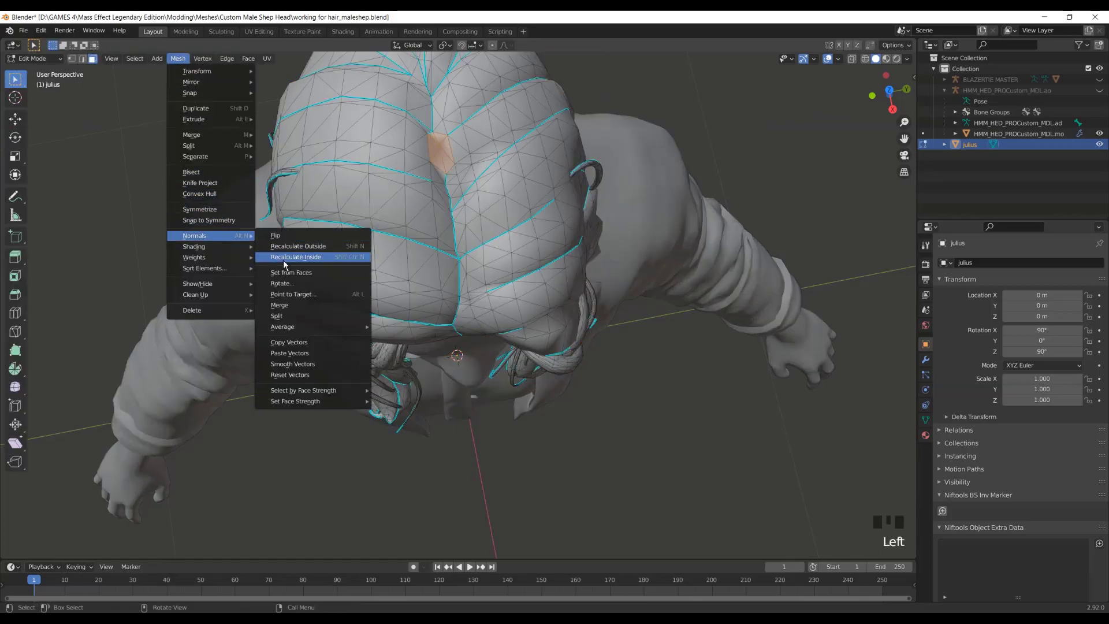
click(353, 272)
key(Tab)
Select the faces where the side strands part above the shoulder and set their normals from faces.
scroll(354, 269, down, 2)
middle_drag(322, 173, 511, 148)
scroll(511, 181, up, 2)
key(Tab)
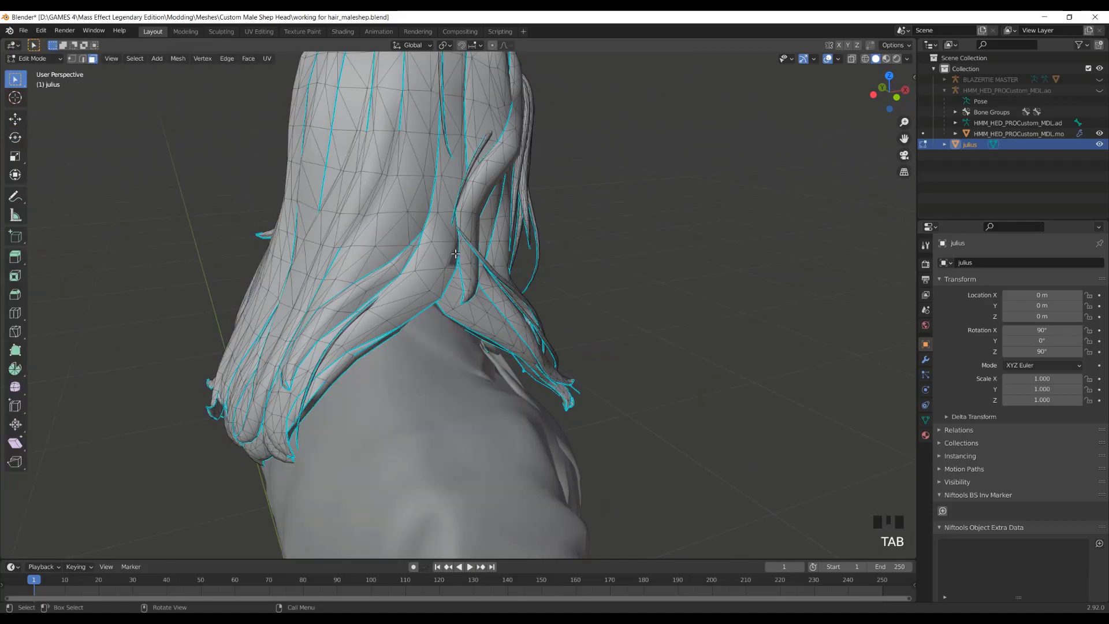
click(455, 251)
scroll(455, 251, up, 2)
middle_drag(439, 239, 413, 222)
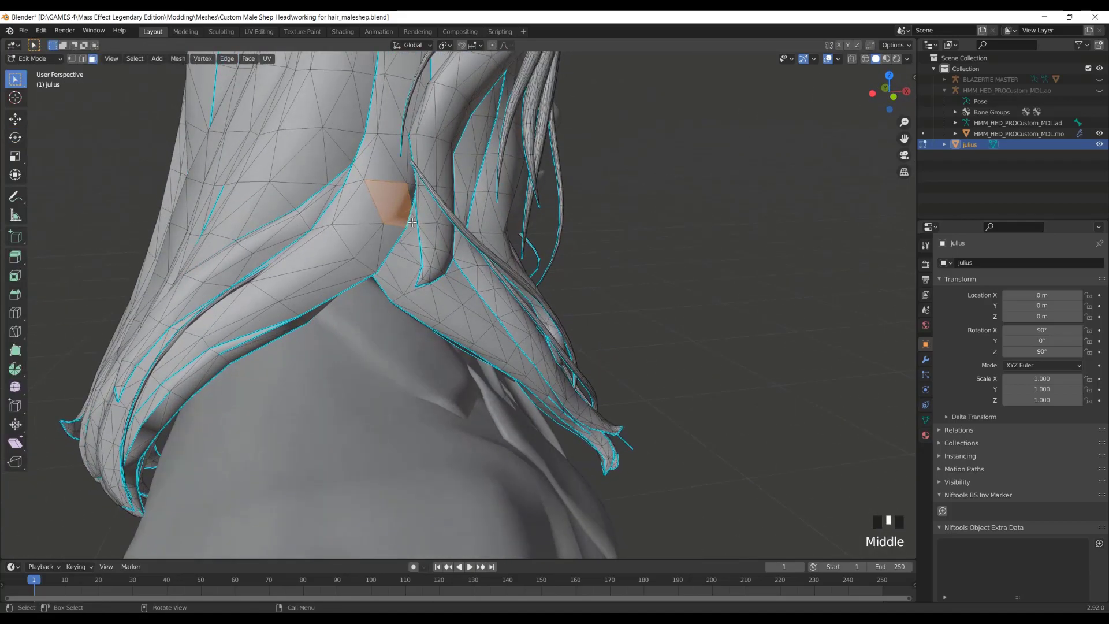
shift+click(407, 190)
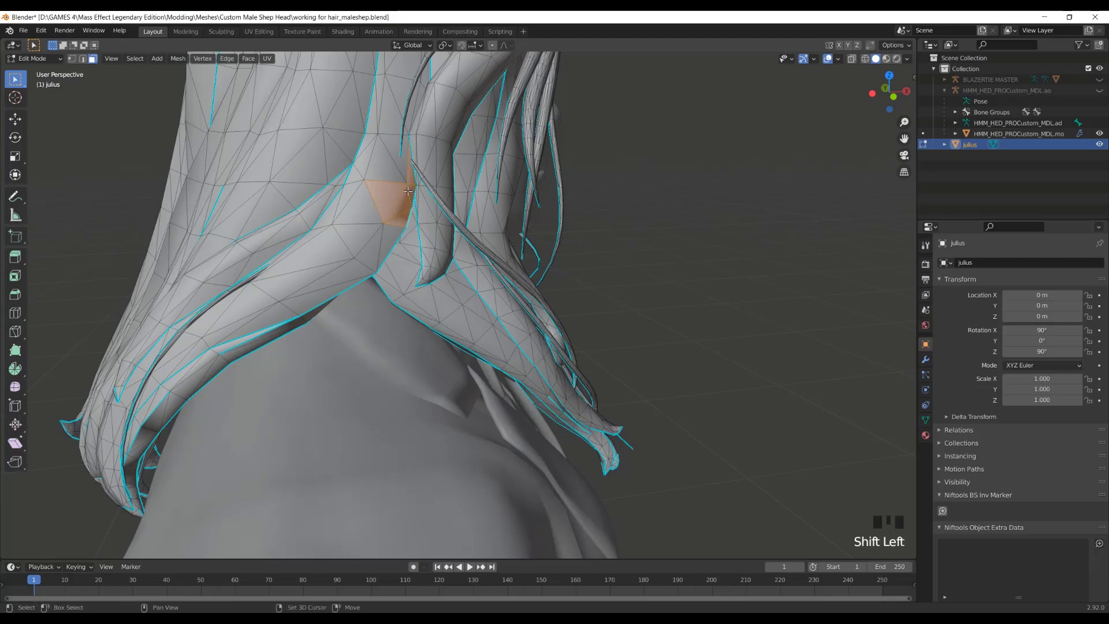
click(168, 58)
mouse_move(231, 220)
click(323, 273)
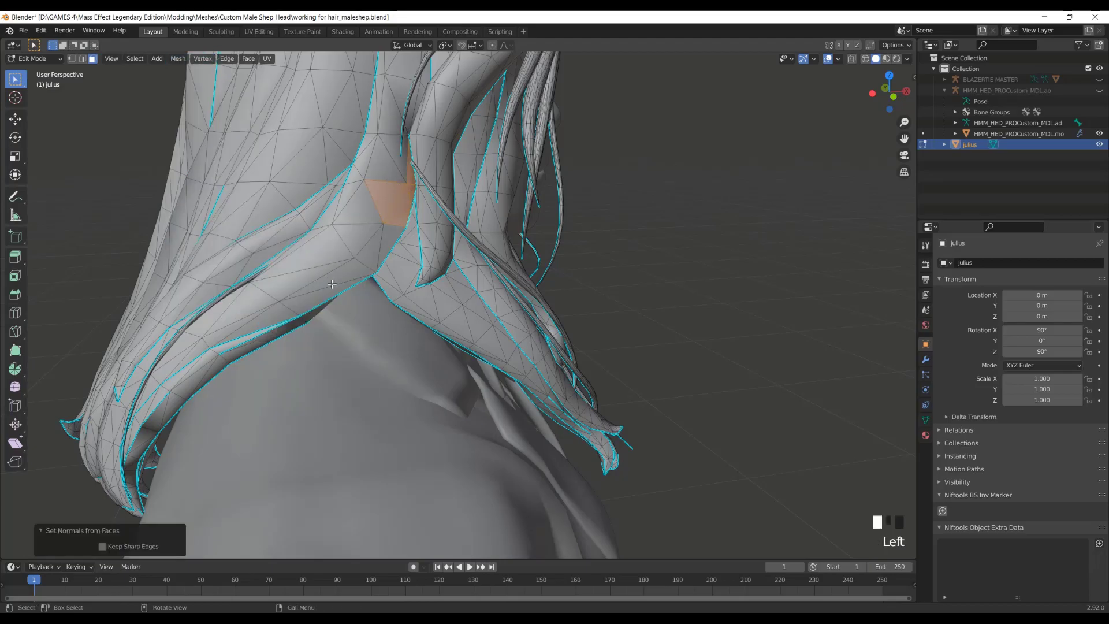
scroll(368, 289, down, 3)
key(Tab)
Deselect the hair and examine its shading and fit on the head from the front in Object Mode.
middle_drag(369, 291, 669, 242)
scroll(732, 277, up, 2)
scroll(666, 268, down, 2)
click(670, 286)
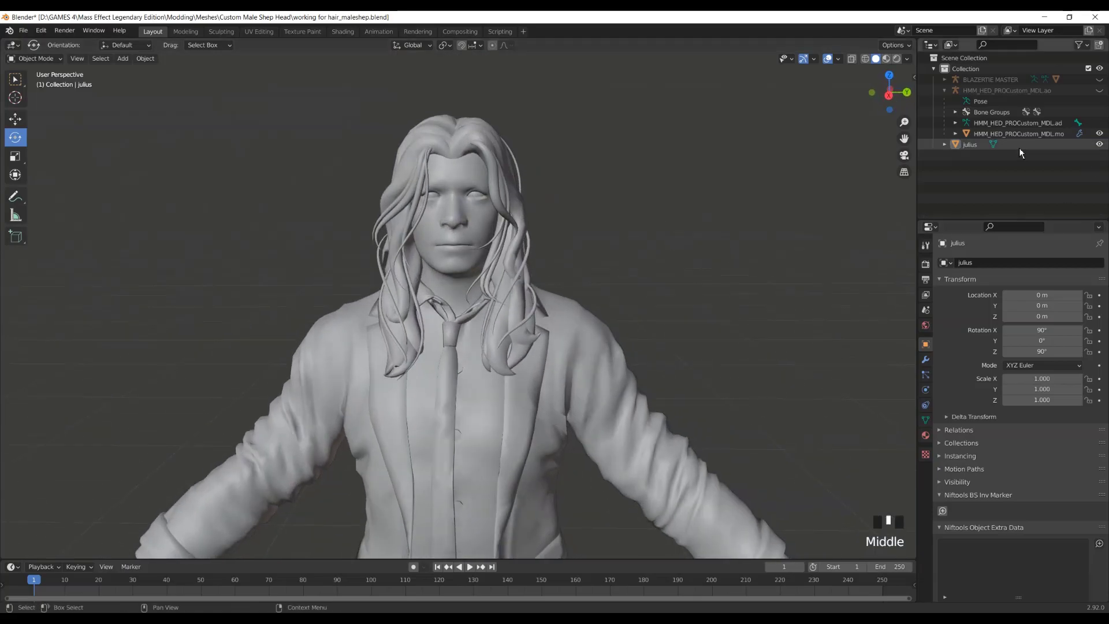
middle_drag(715, 185, 605, 158)
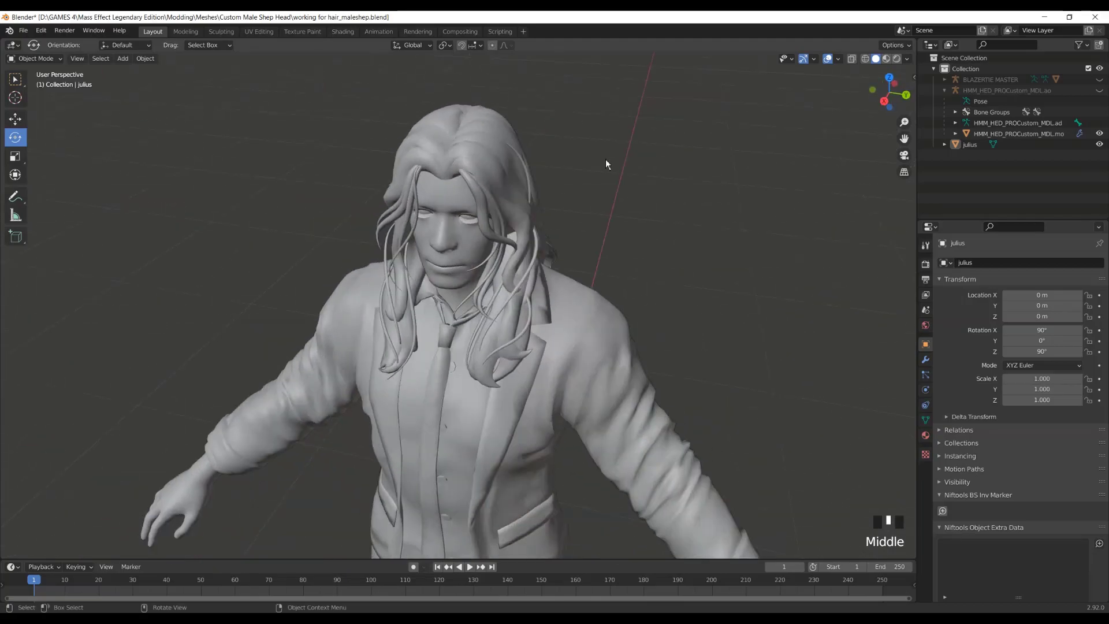
right_click(1023, 82)
click(694, 206)
middle_drag(694, 205, 708, 194)
Select the julius hair object and open its mesh data properties showing the vertex groups.
click(1034, 137)
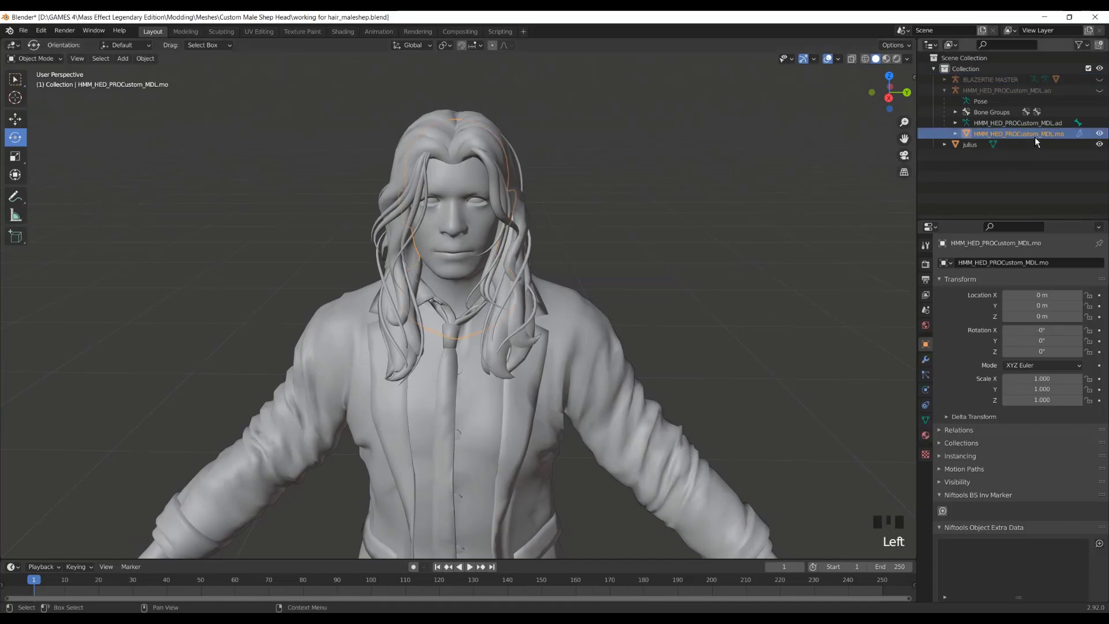
click(963, 145)
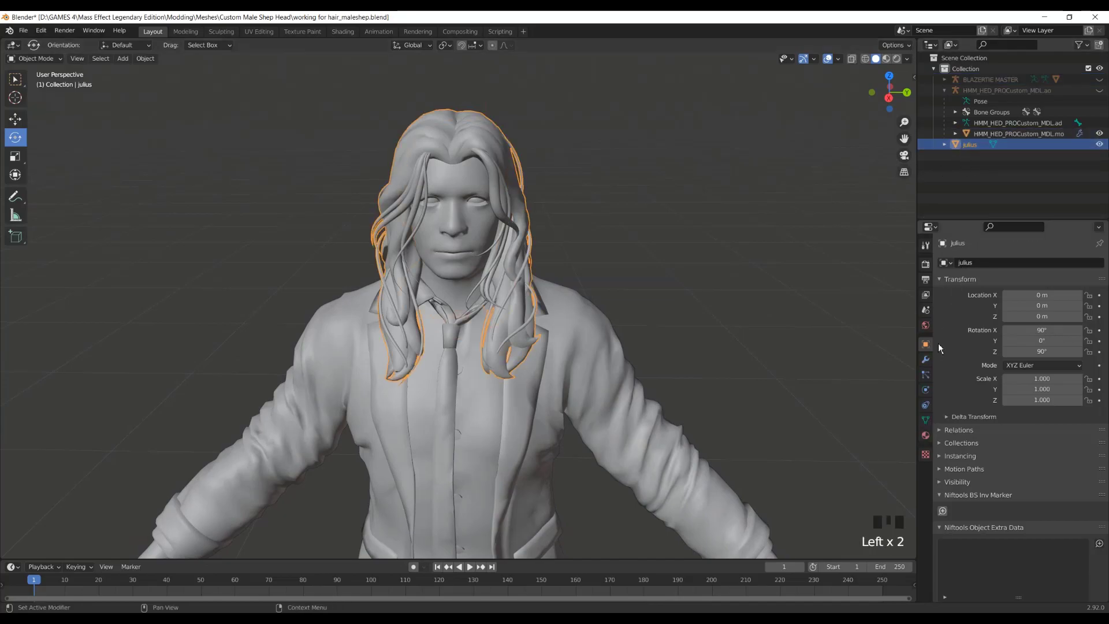
click(926, 359)
click(926, 420)
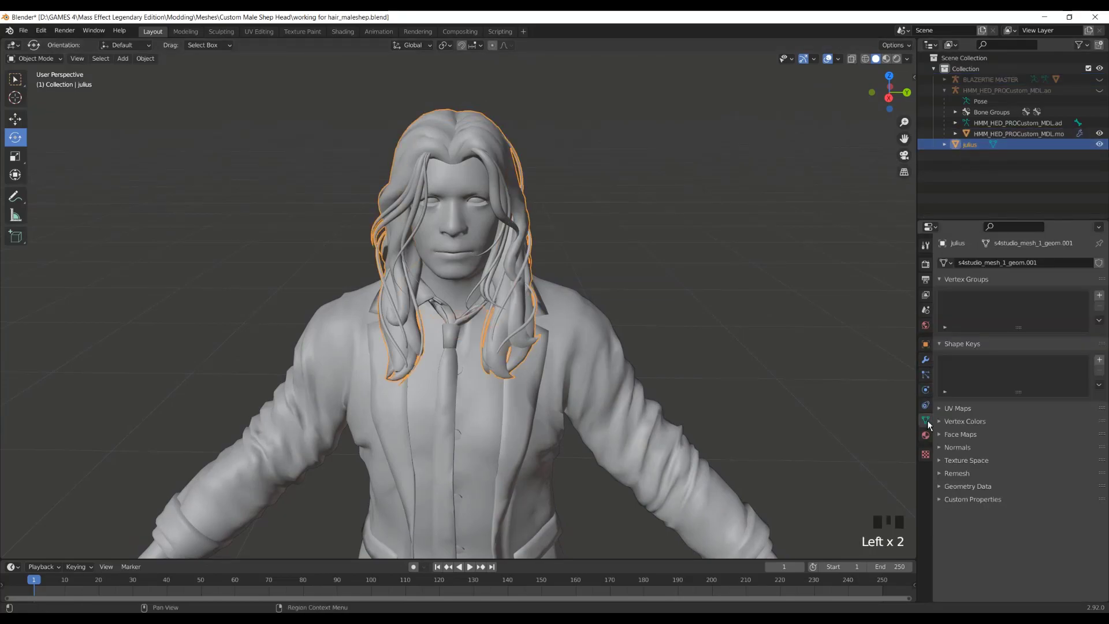
Show the hair's UV maps and add a vertex group named Head to the julius mesh.
click(1008, 410)
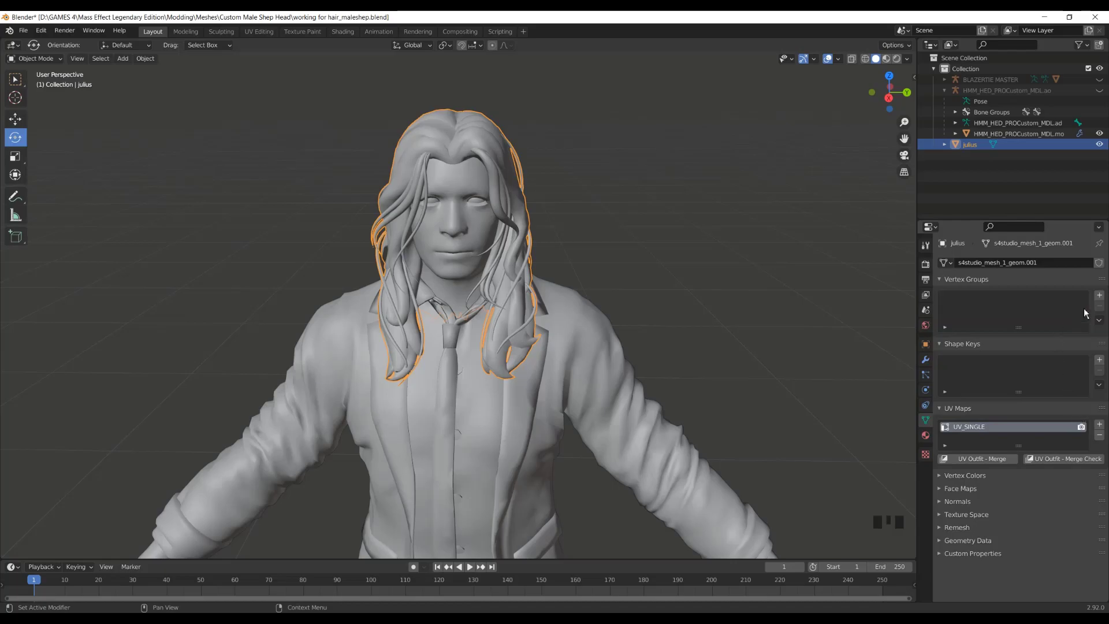
click(1099, 296)
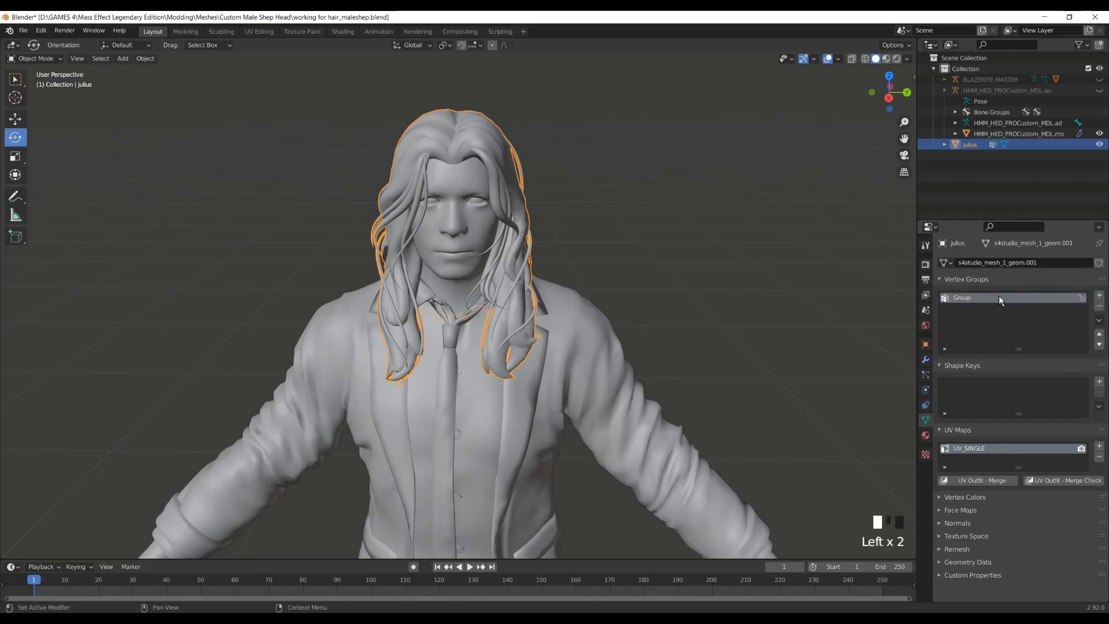
key(BackSpace)
text(Head)
key(Return)
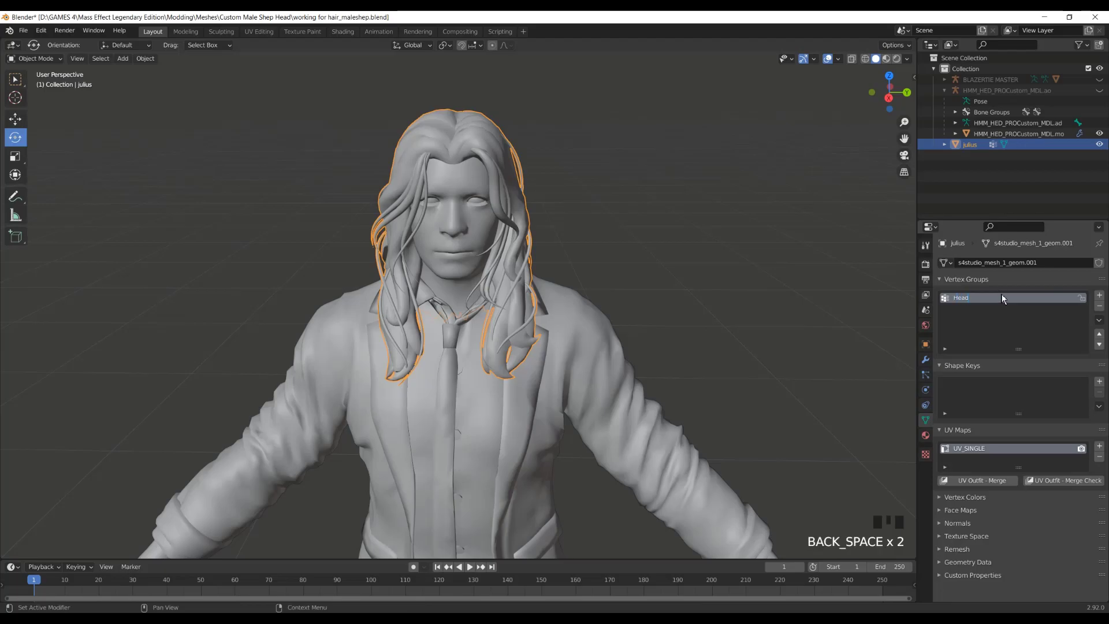
Add a second vertex group named Chest2 to the julius hair.
click(1099, 294)
double_click(996, 310)
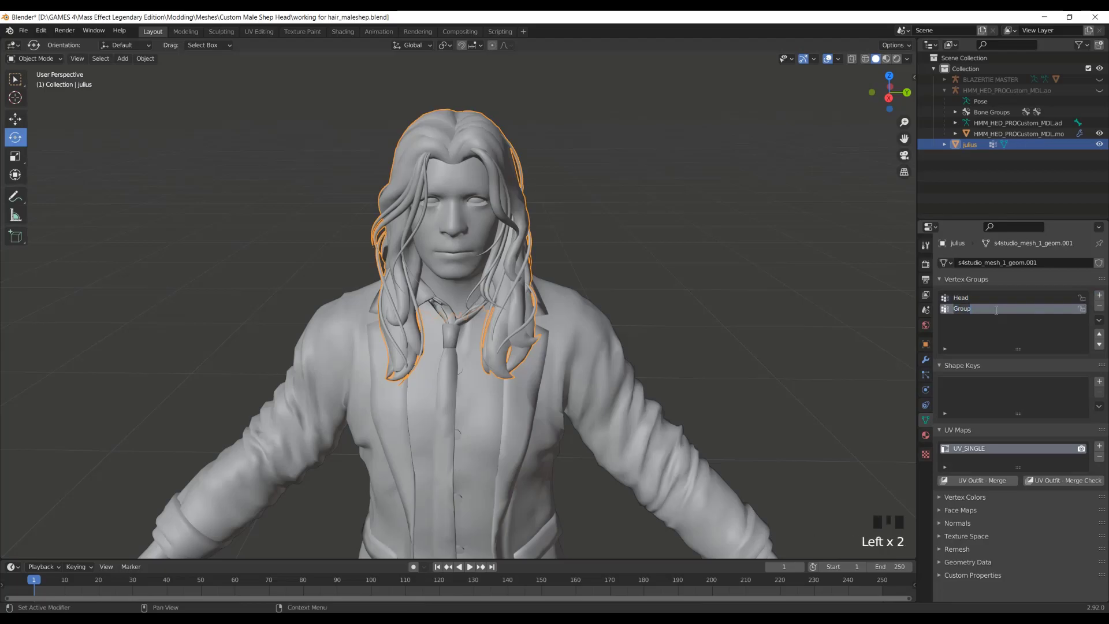
text(c)
text(Chest2)
key(Return)
In Weight Paint mode, apply linear weight gradients to the Head group from the crown down to the hair tips, from front and back.
click(992, 296)
middle_drag(722, 173, 738, 189)
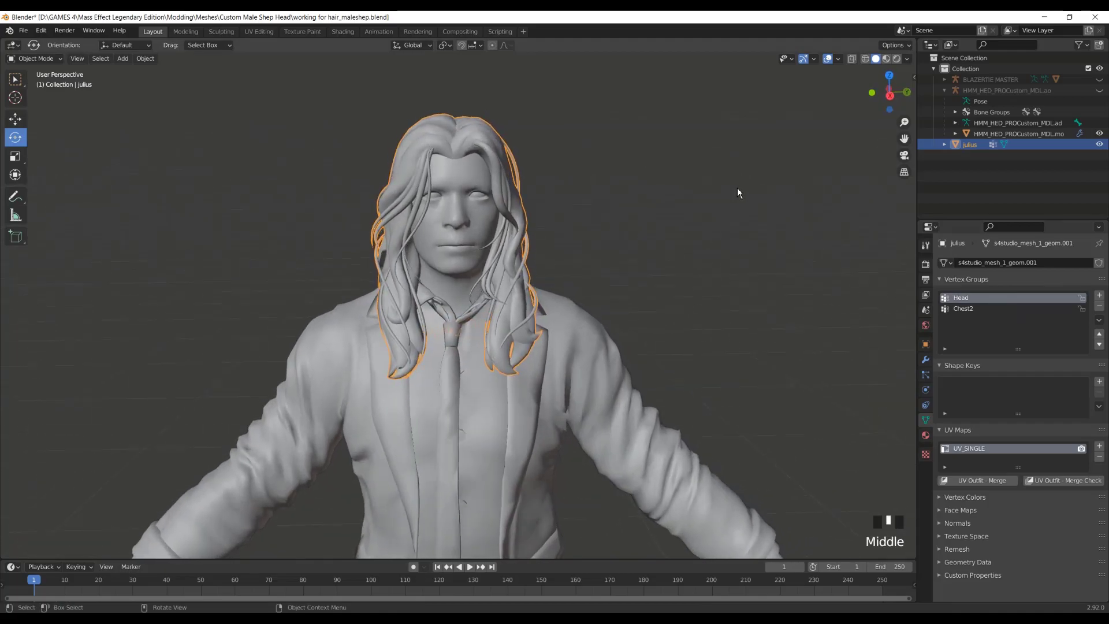
click(33, 59)
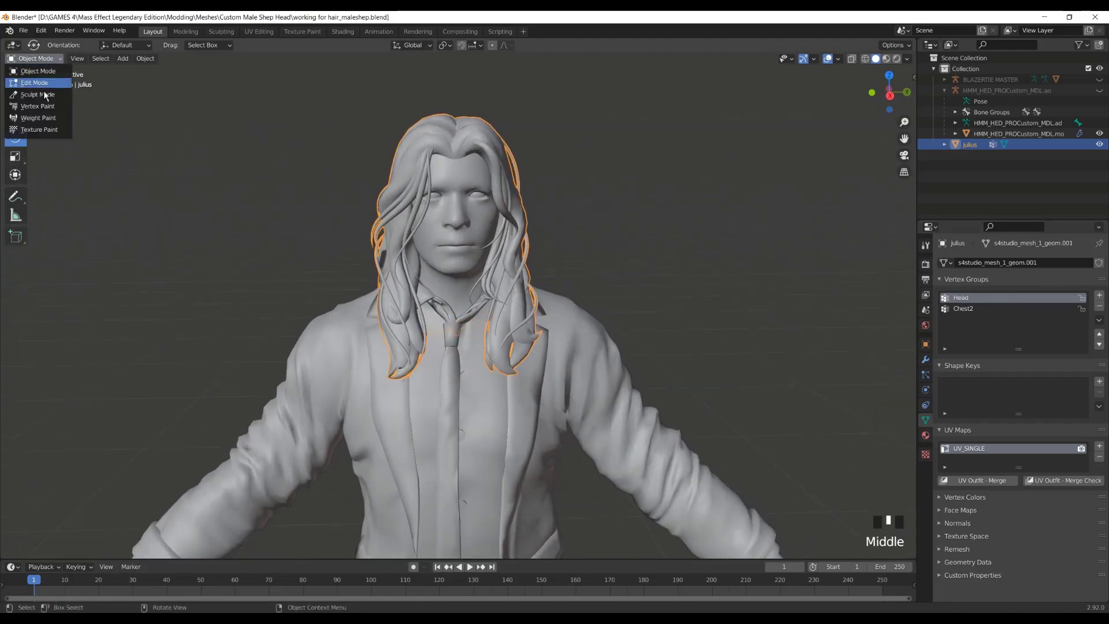
click(39, 120)
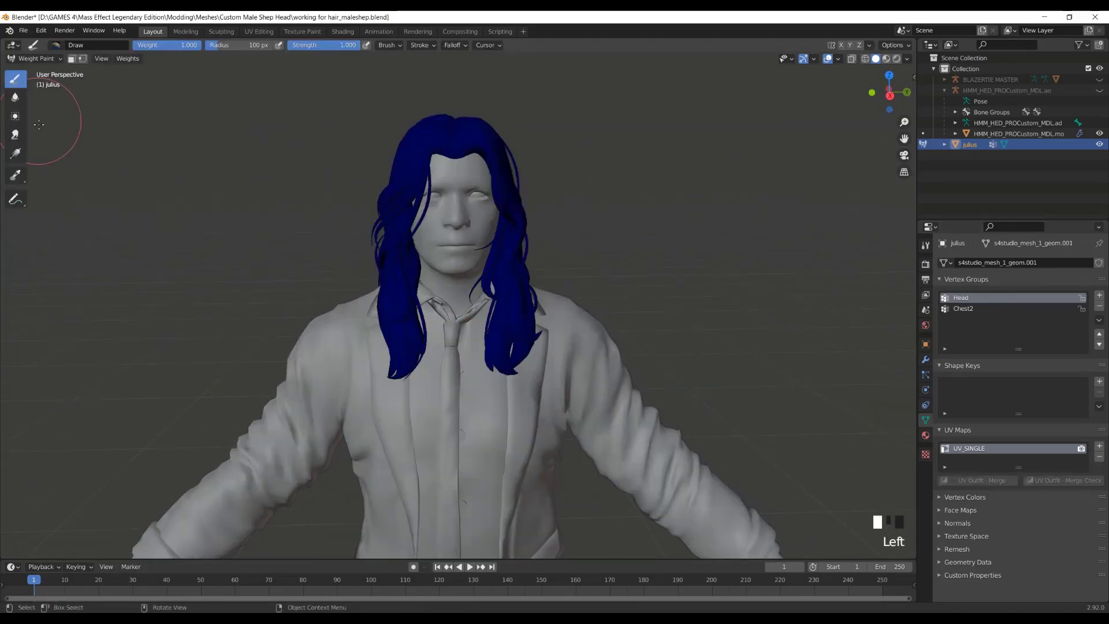
click(19, 157)
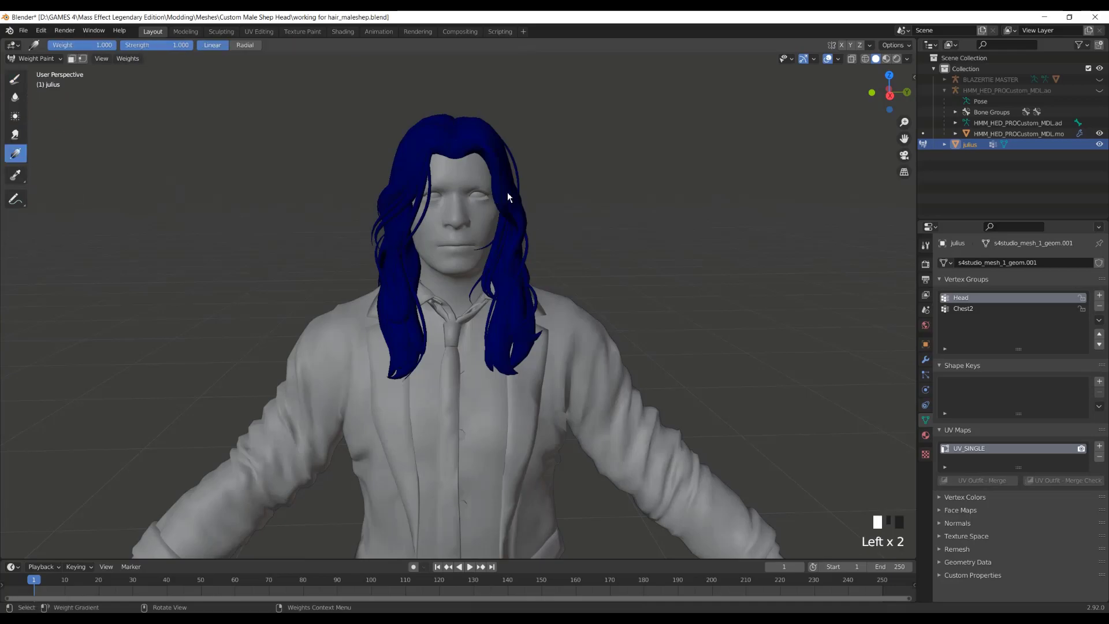
mouse_move(527, 185)
middle_down()
mouse_move(364, 215)
mouse_move(527, 181)
middle_up()
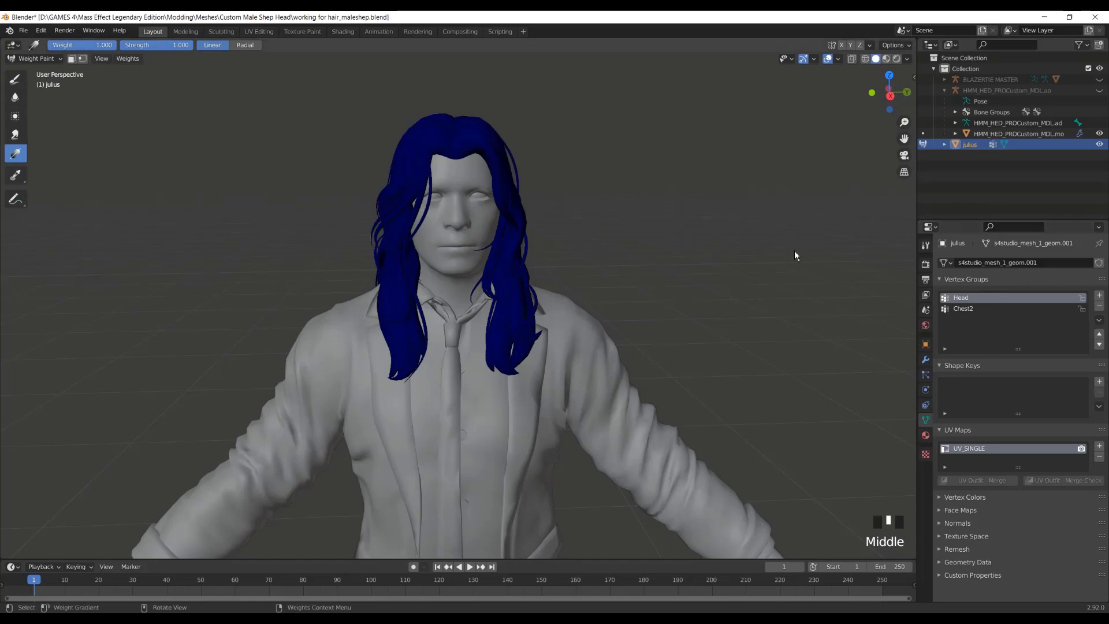
drag(450, 76, 460, 390)
drag(449, 111, 458, 359)
middle_drag(475, 397, 306, 355)
drag(550, 106, 552, 298)
middle_drag(553, 298, 506, 139)
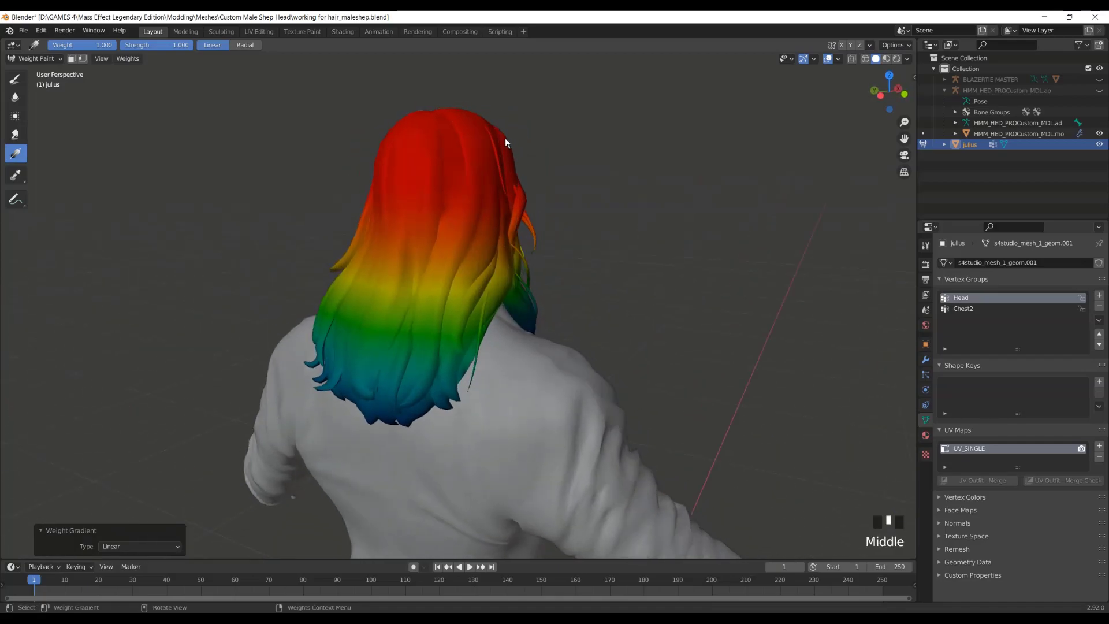
middle_drag(590, 246, 372, 229)
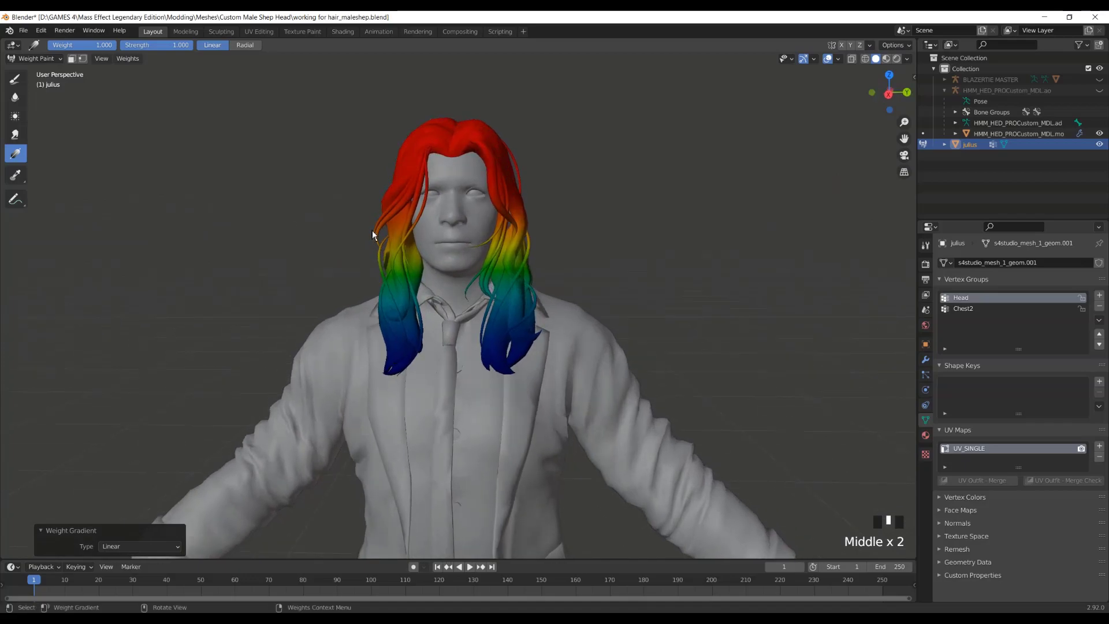
Apply linear weight gradients to the Chest2 group from below the hair tips up towards the crown, from the front and another side.
click(995, 308)
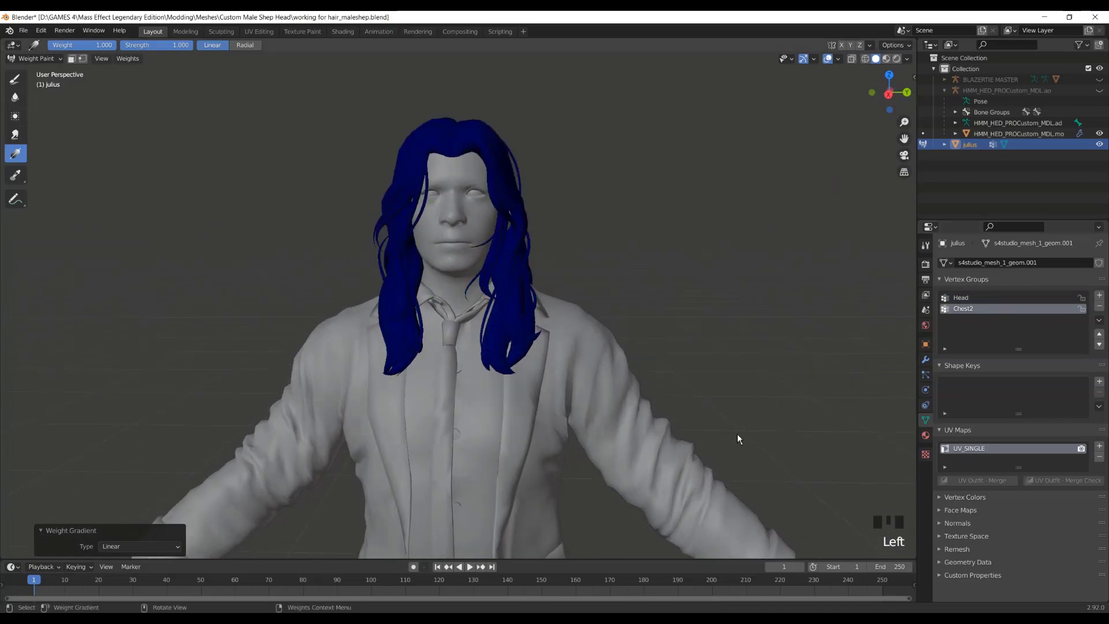
drag(438, 431, 441, 135)
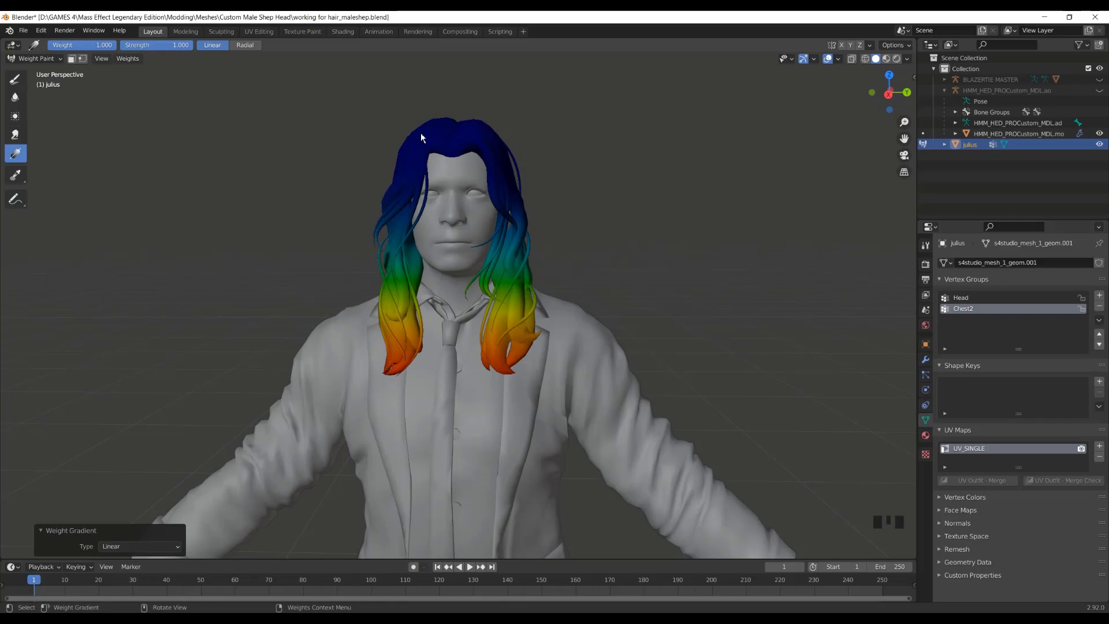
middle_drag(444, 215, 333, 314)
drag(478, 475, 472, 208)
middle_drag(472, 208, 568, 207)
Compare the weight distribution of the Head and Chest2 groups on the hair from the front.
click(997, 298)
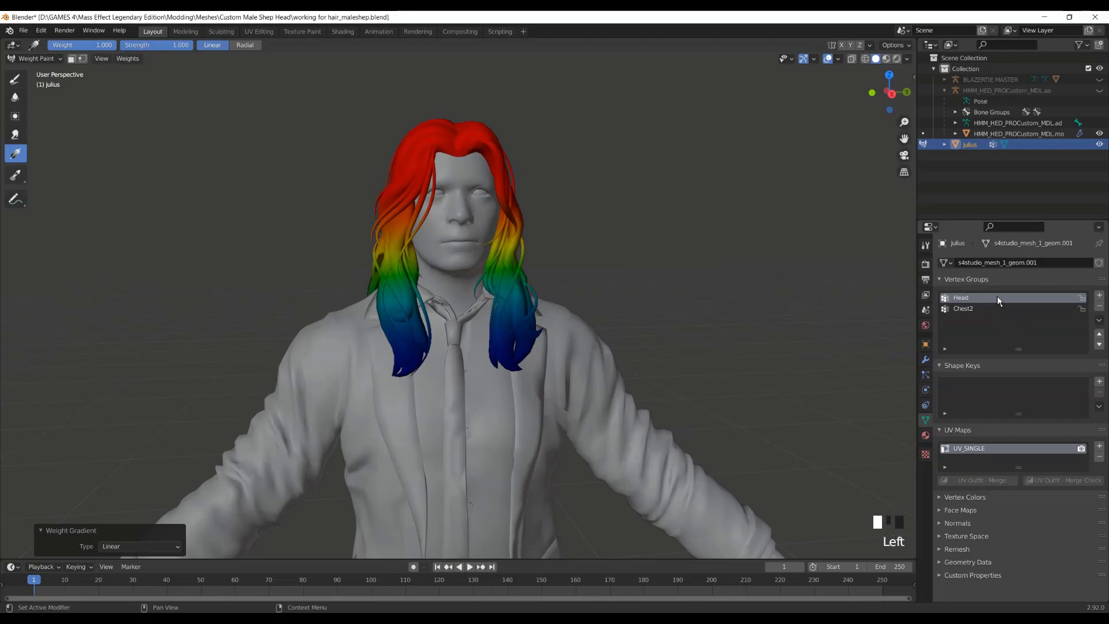
click(984, 306)
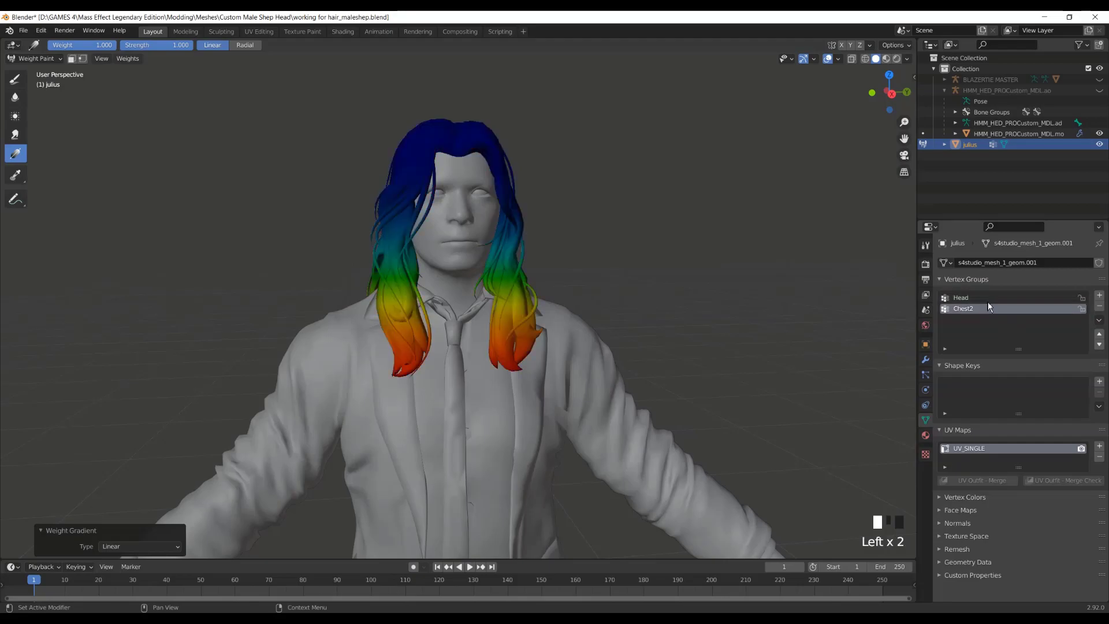
scroll(653, 223, up, 1)
middle_drag(649, 224, 623, 228)
middle_drag(480, 183, 445, 198)
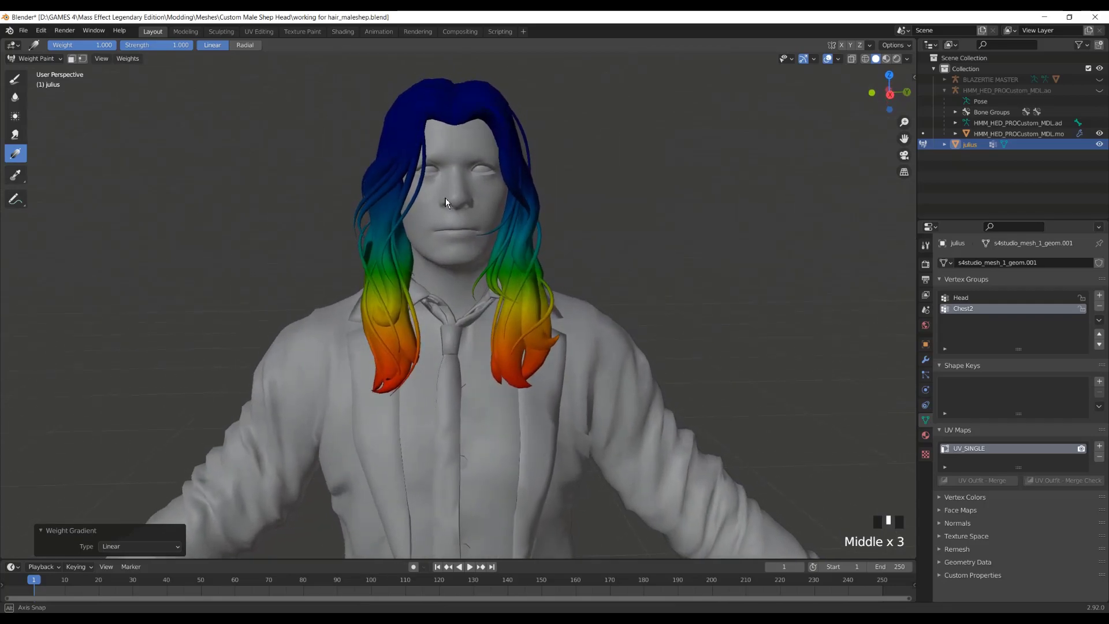
click(1027, 299)
click(1017, 308)
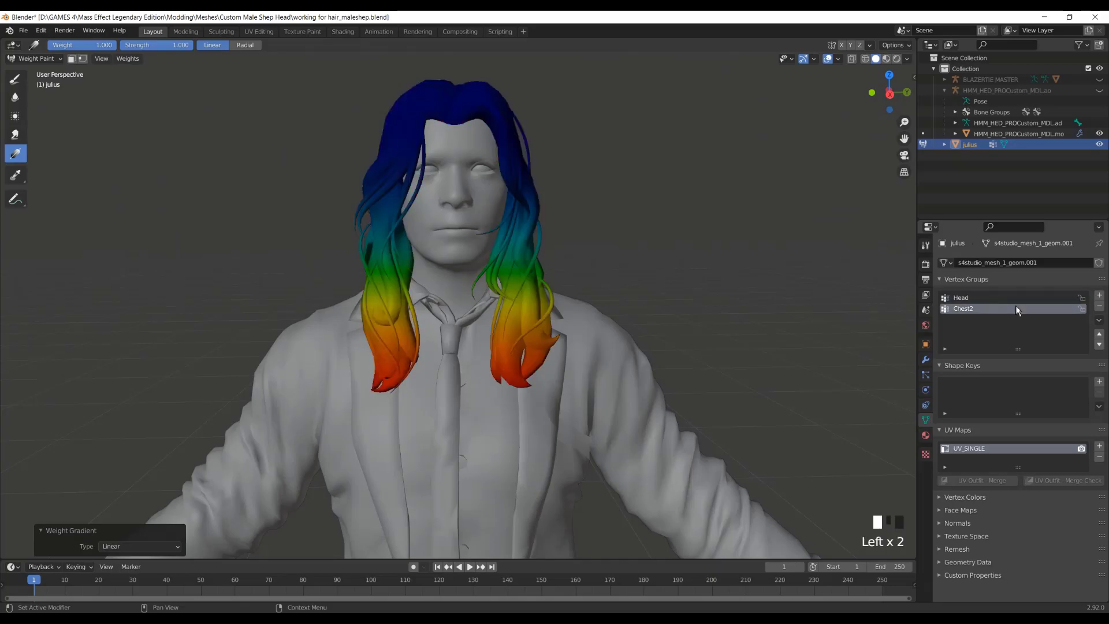
click(1022, 295)
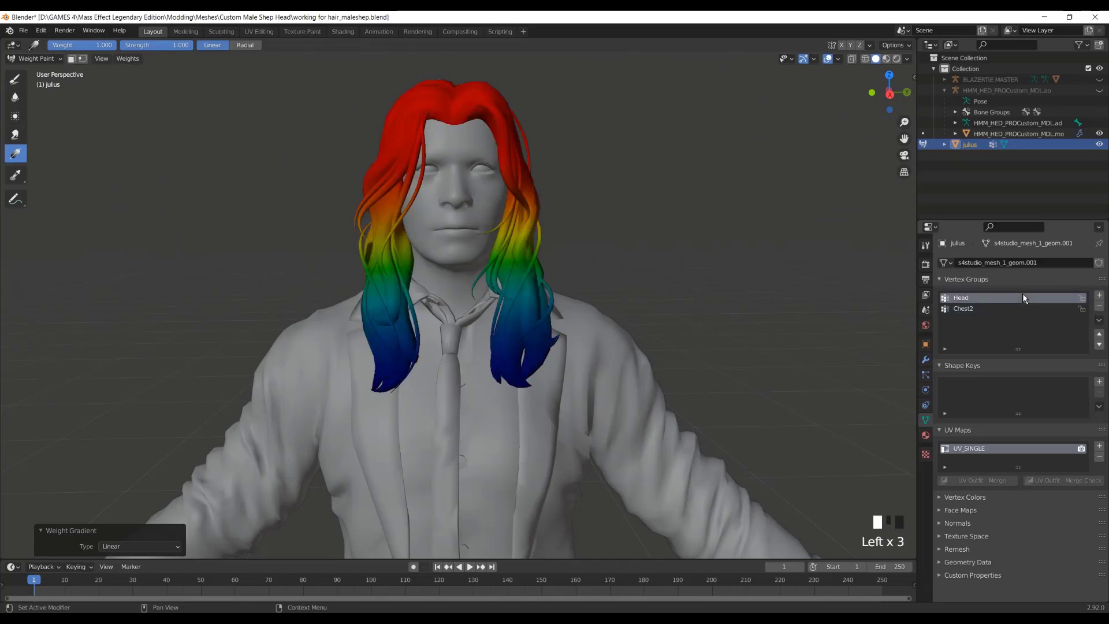
Apply another upward linear weight gradient to the Chest2 group over the lower hair from a different angle.
click(997, 310)
scroll(563, 238, down, 2)
middle_drag(563, 238, 757, 304)
drag(572, 395, 576, 268)
middle_drag(576, 267, 379, 300)
Return the hair to Object Mode and check it on the head from the front.
click(771, 199)
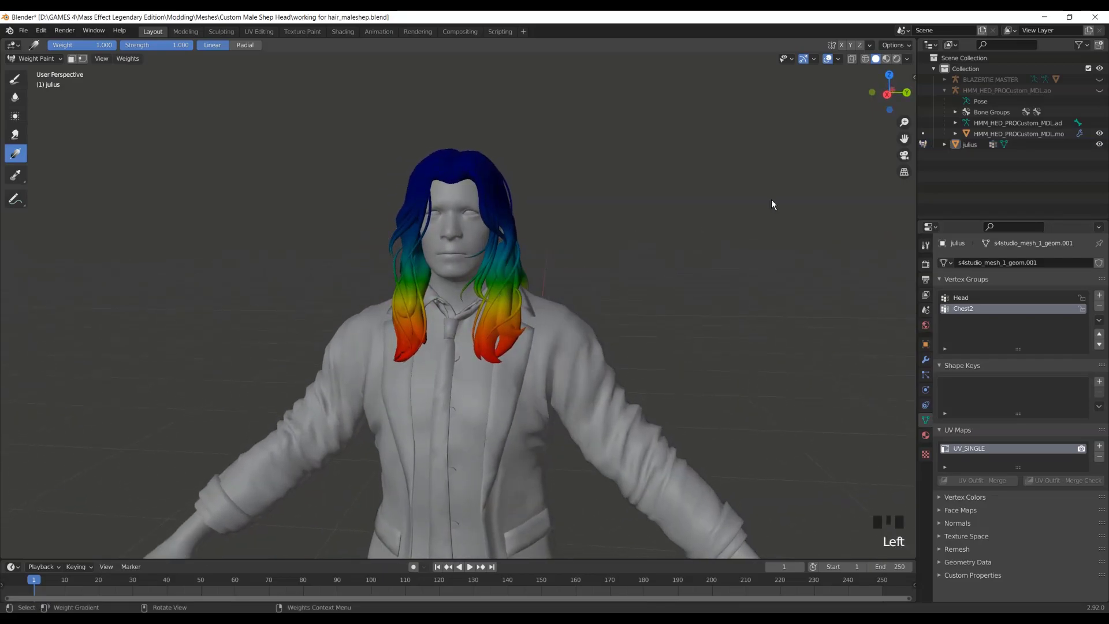
click(923, 143)
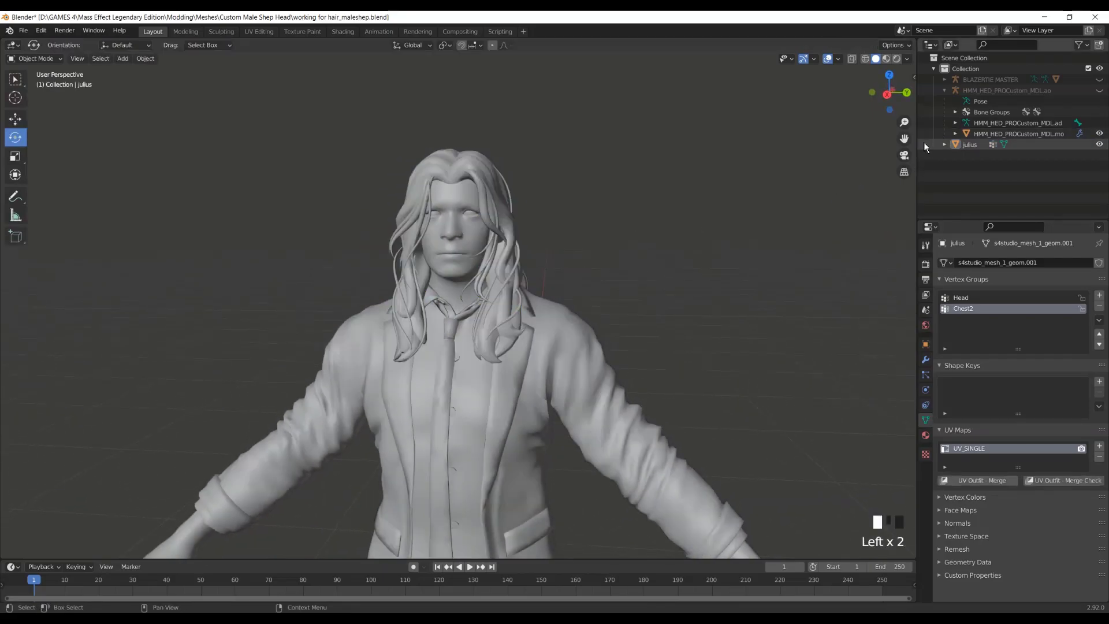
click(818, 181)
drag(904, 139, 942, 170)
scroll(729, 220, up, 2)
middle_drag(733, 218, 757, 223)
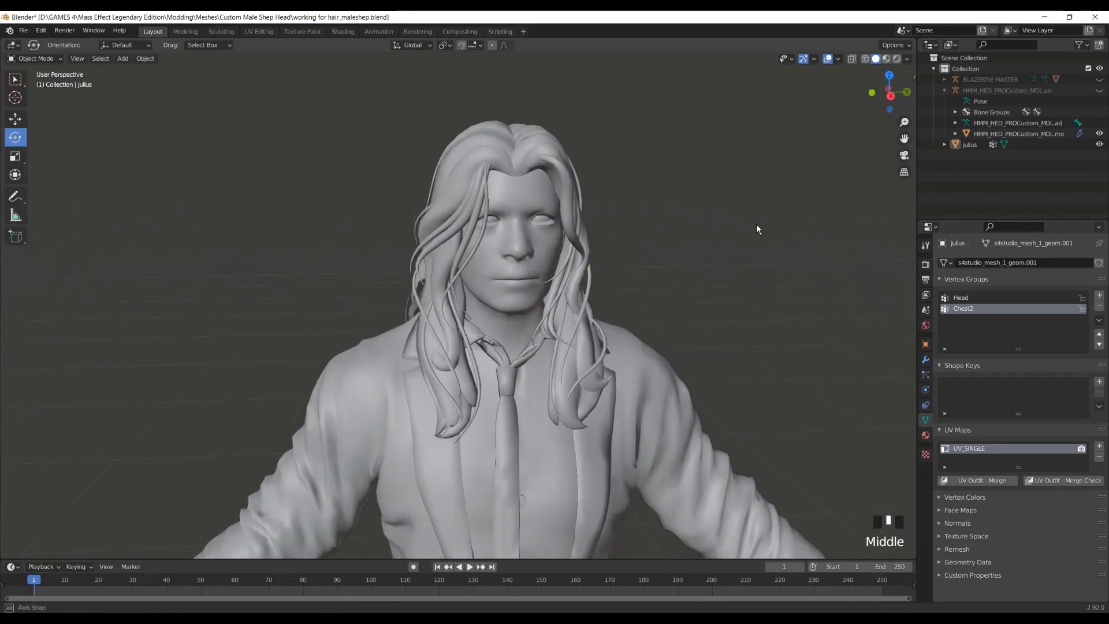
Delete the HMM_HED_PROCustom_MDL head mesh and the BLAZERTIE MASTER armature with its whole hierarchy.
click(1016, 133)
key(Delete)
right_click(996, 74)
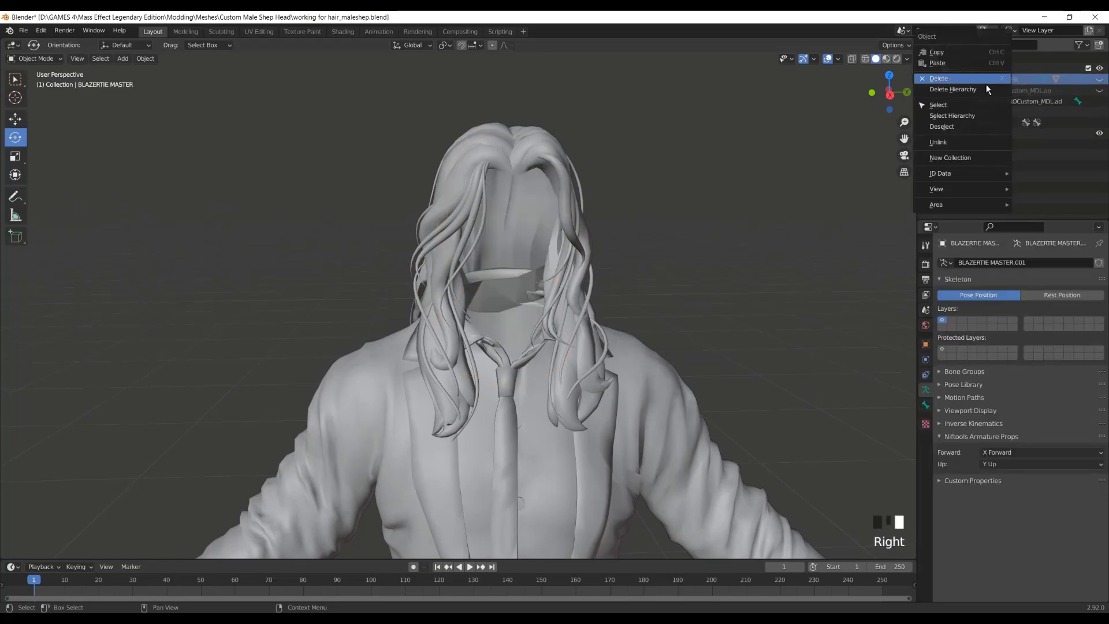
click(982, 88)
Parent the julius hair to the HMM_HED_PROCustom_MDL.ao armature with Object (Keep Transform).
click(961, 125)
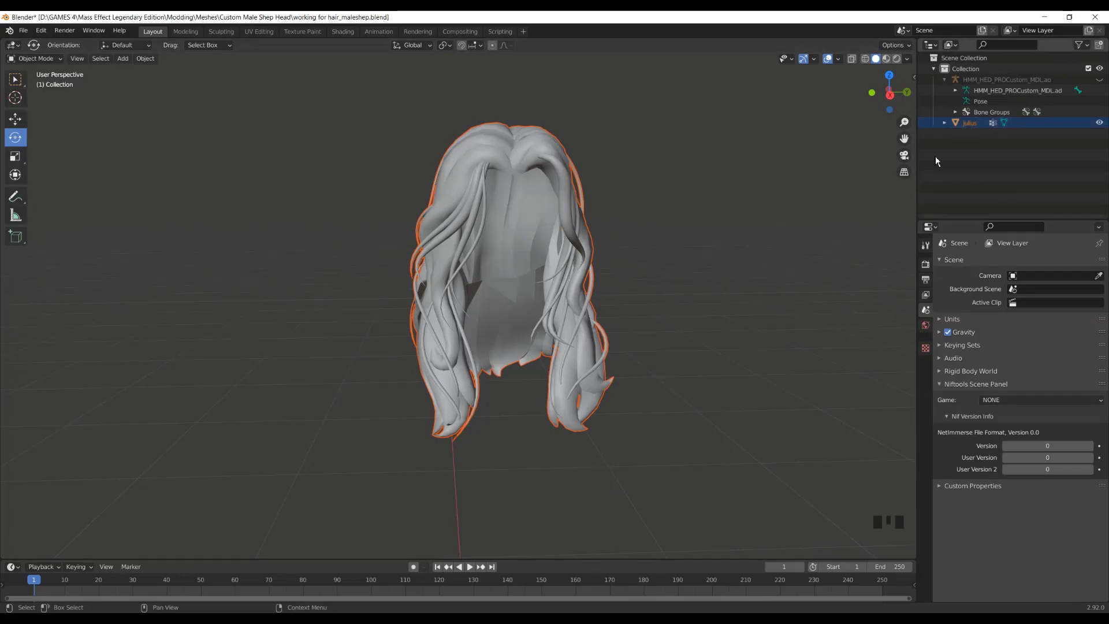
click(971, 126)
click(973, 125)
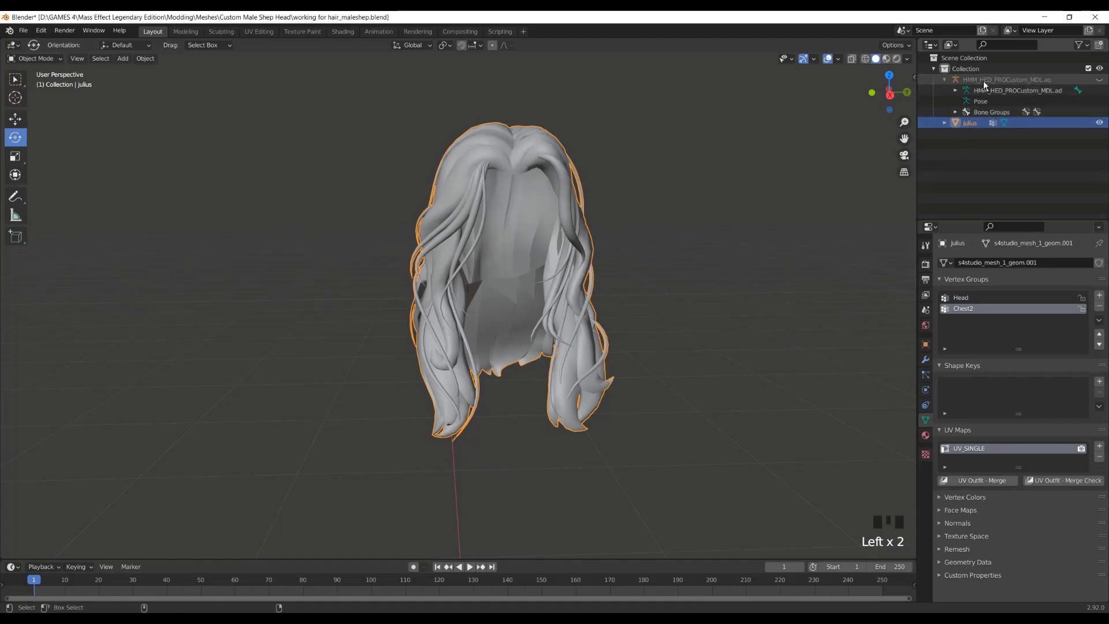
ctrl+click(1004, 80)
key(ctrl+p)
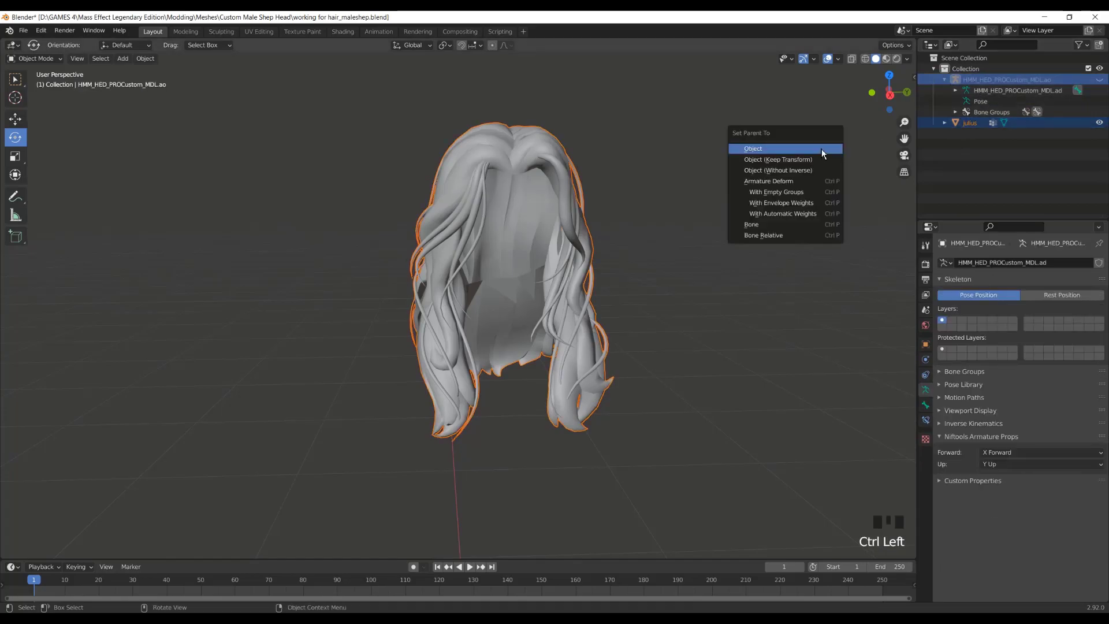
click(795, 161)
Add an Armature modifier to the julius hair with HMM_HED_PROCustom_MDL.ao as its object.
click(979, 123)
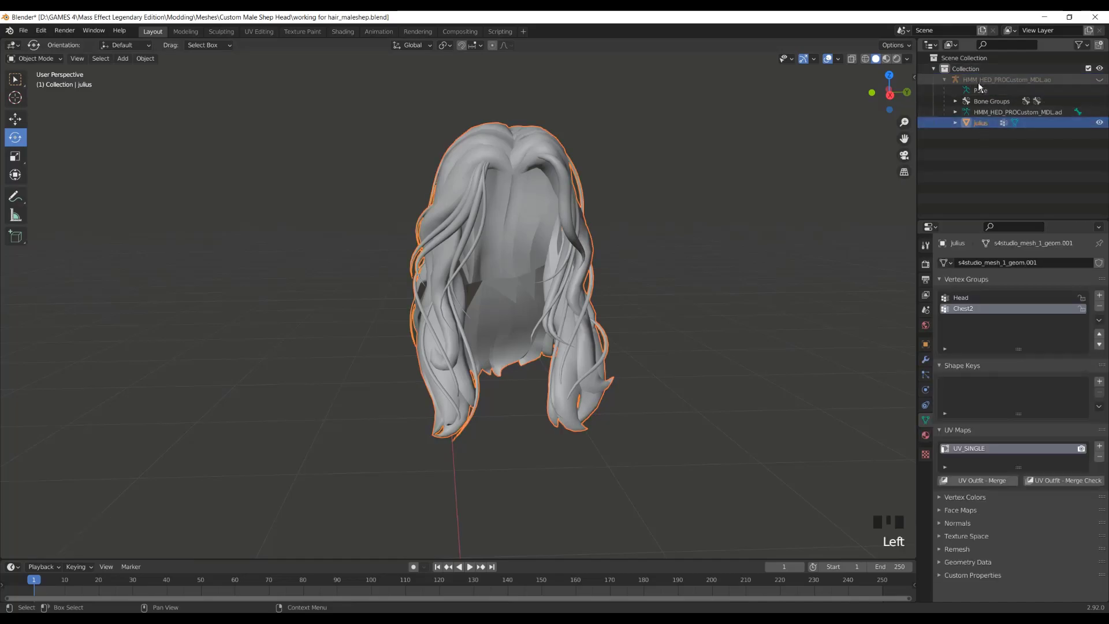
click(924, 360)
click(992, 262)
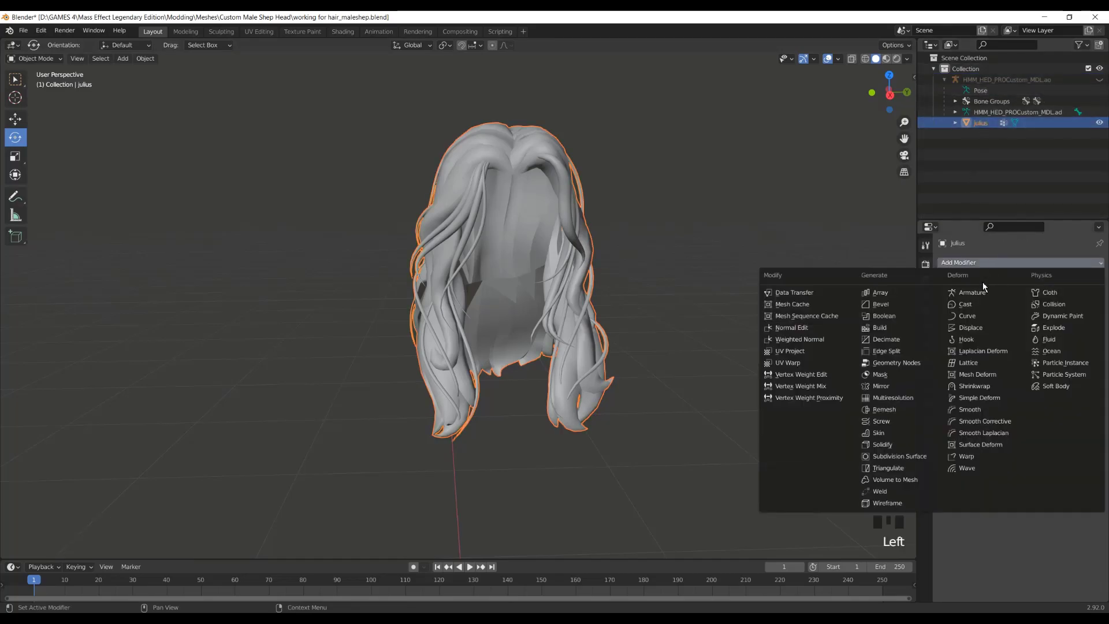
click(982, 292)
click(1030, 297)
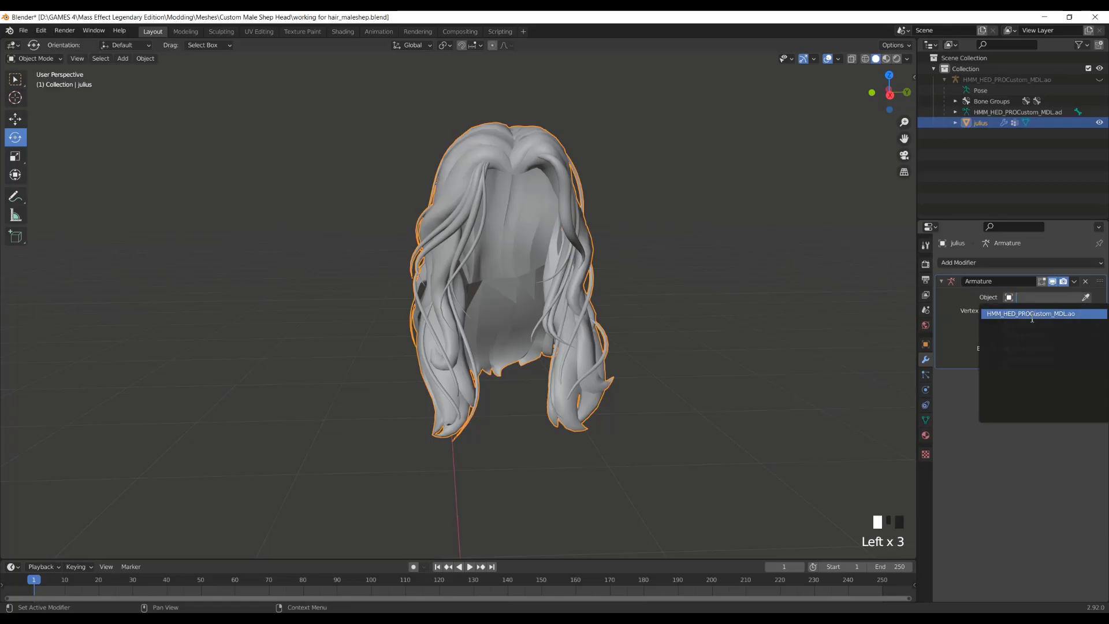
click(1016, 312)
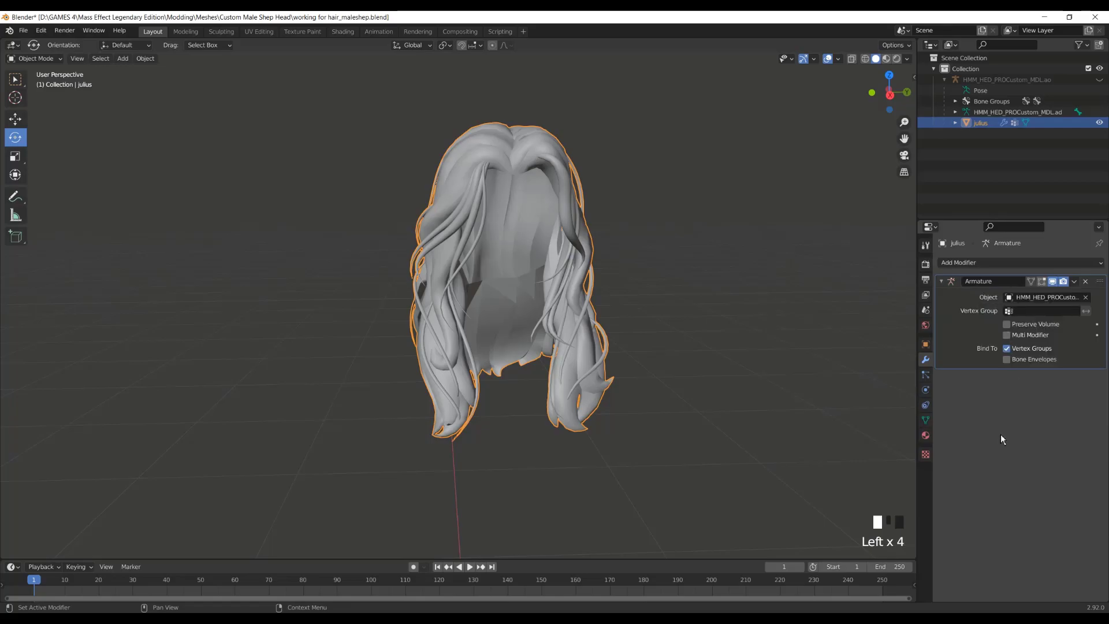
Rename the HMM_HED_PROCustom_MDL.ao armature object to skeleton.
click(1008, 81)
key(F2)
text(skeleton)
key(Return)
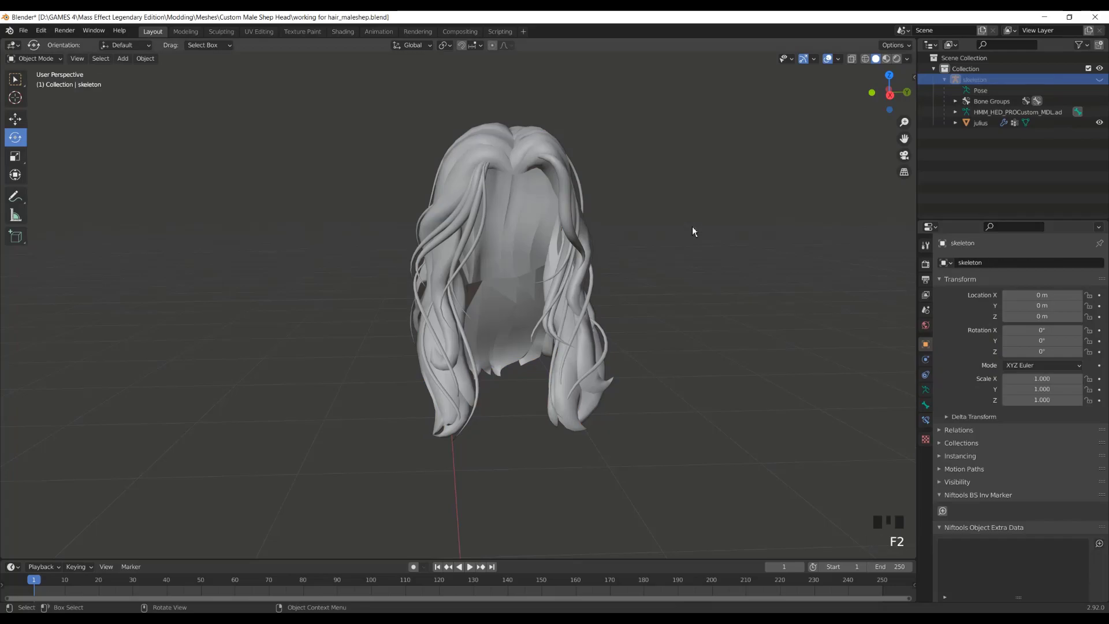
Open the julius hair in the UV Editing workspace and select its whole mesh to inspect the UV layout.
click(981, 123)
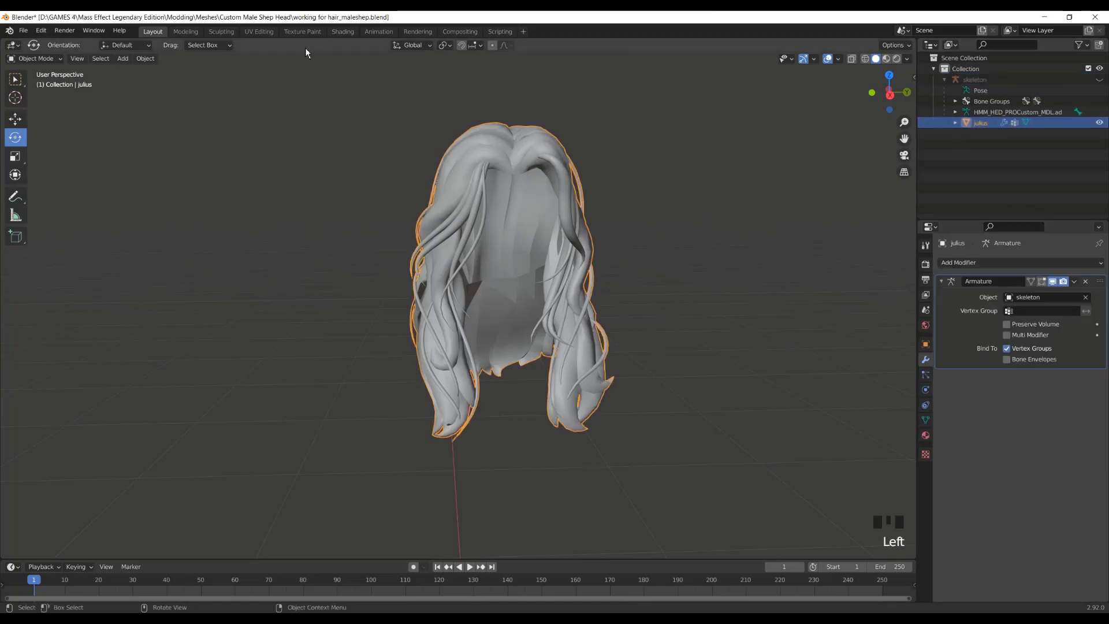
click(259, 32)
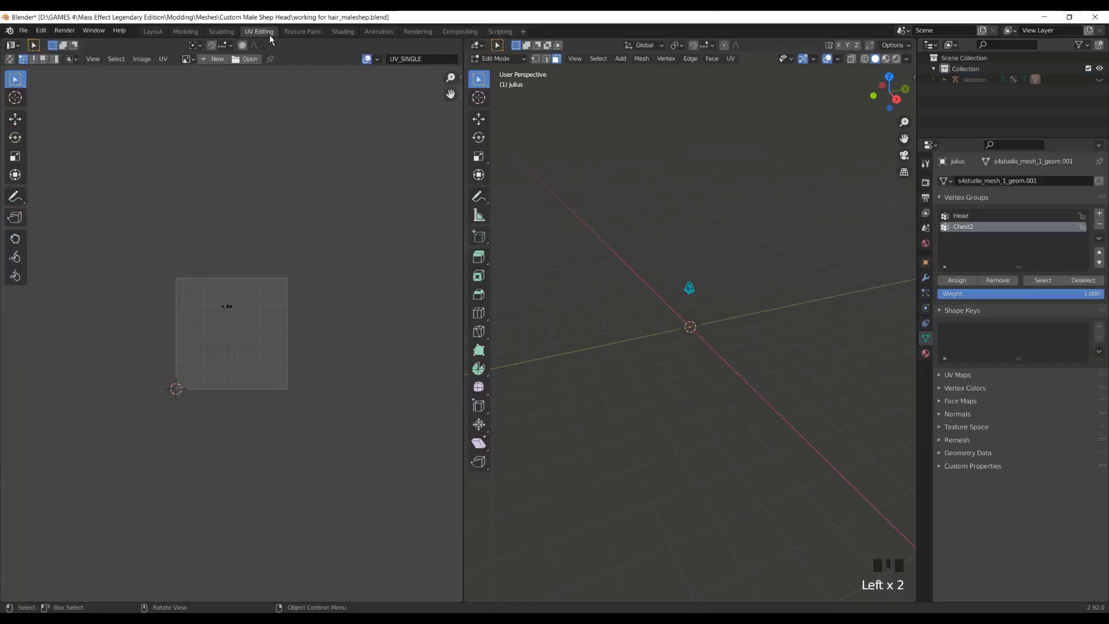
scroll(663, 283, up, 7)
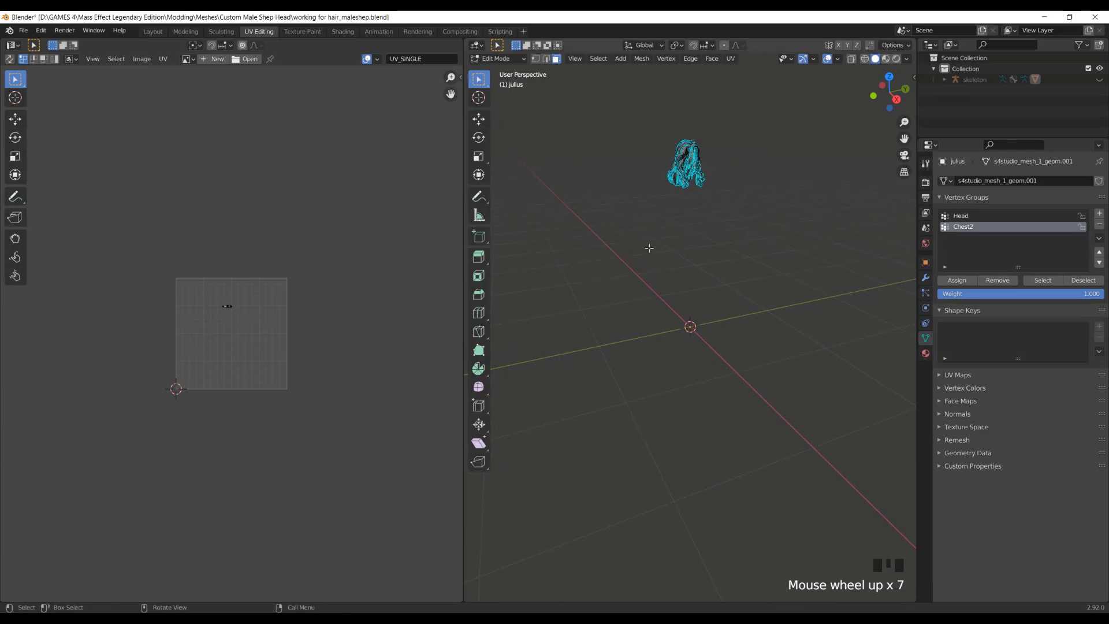
key(a)
scroll(164, 295, up, 6)
scroll(161, 283, down, 2)
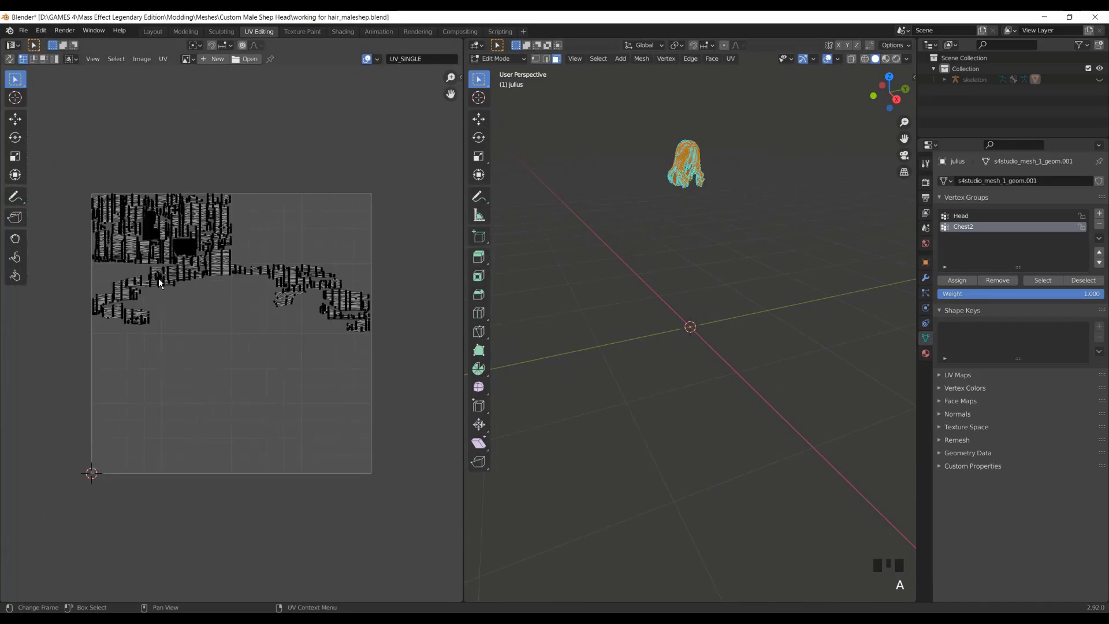
scroll(133, 228, up, 3)
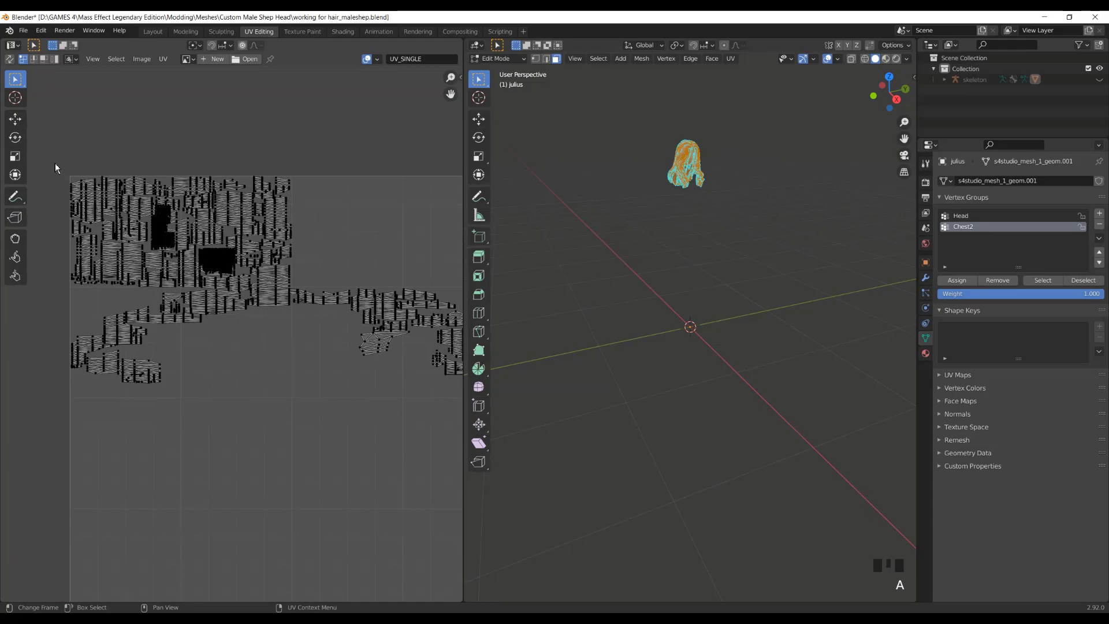
Examine how the julius hair's UV islands are laid out within the square UV bounds.
drag(55, 162, 293, 293)
scroll(286, 357, down, 3)
click(296, 445)
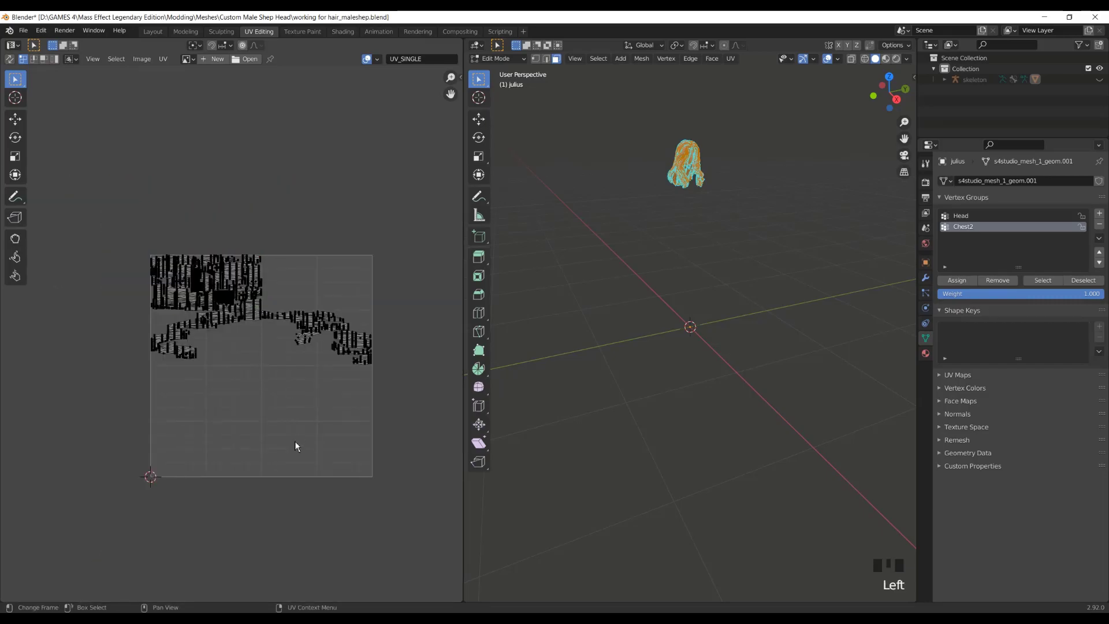
scroll(290, 433, up, 2)
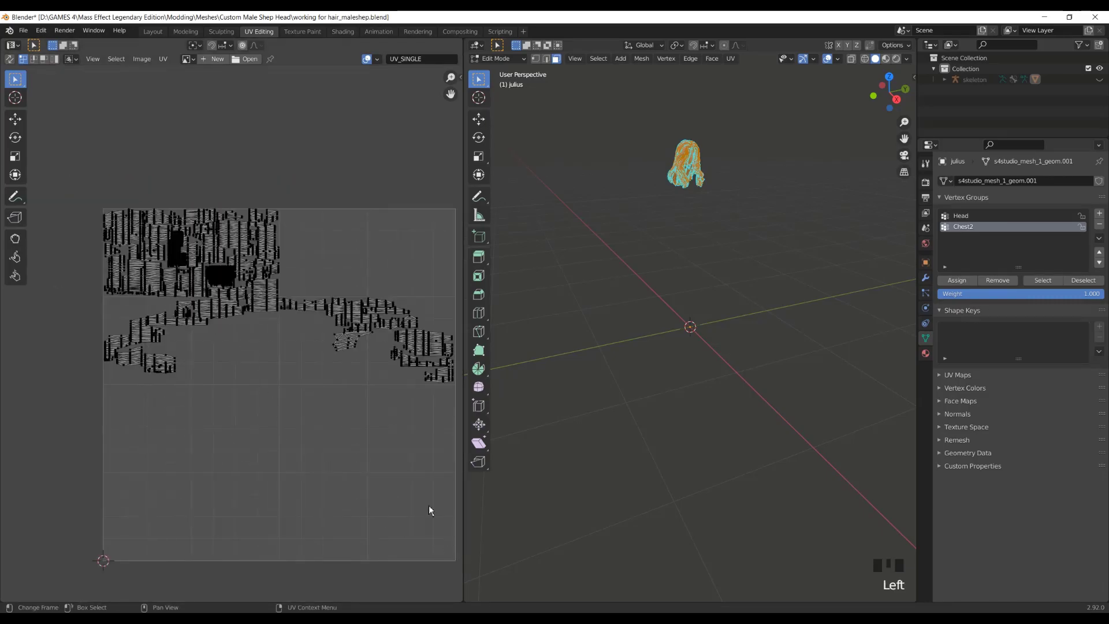
middle_drag(354, 444, 282, 410)
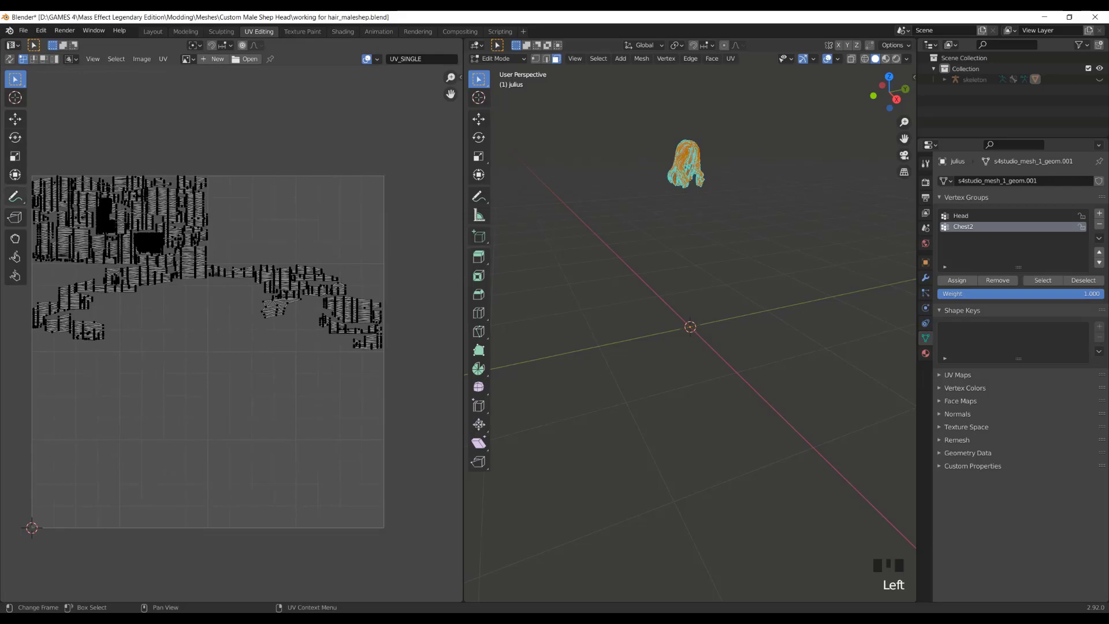
scroll(188, 314, up, 1)
scroll(189, 315, down, 2)
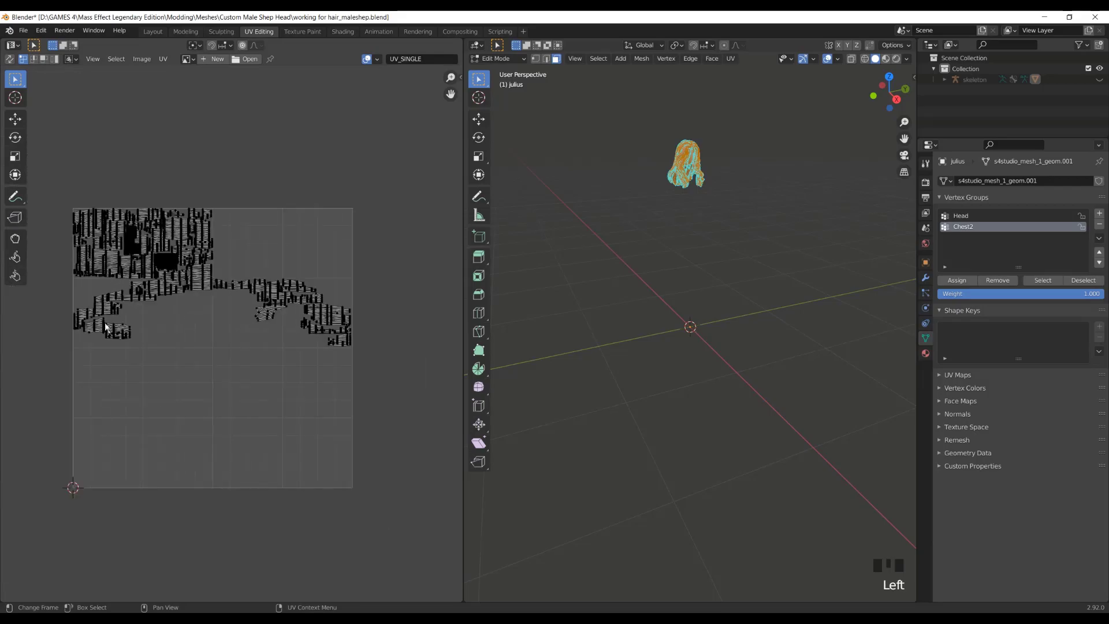
click(619, 322)
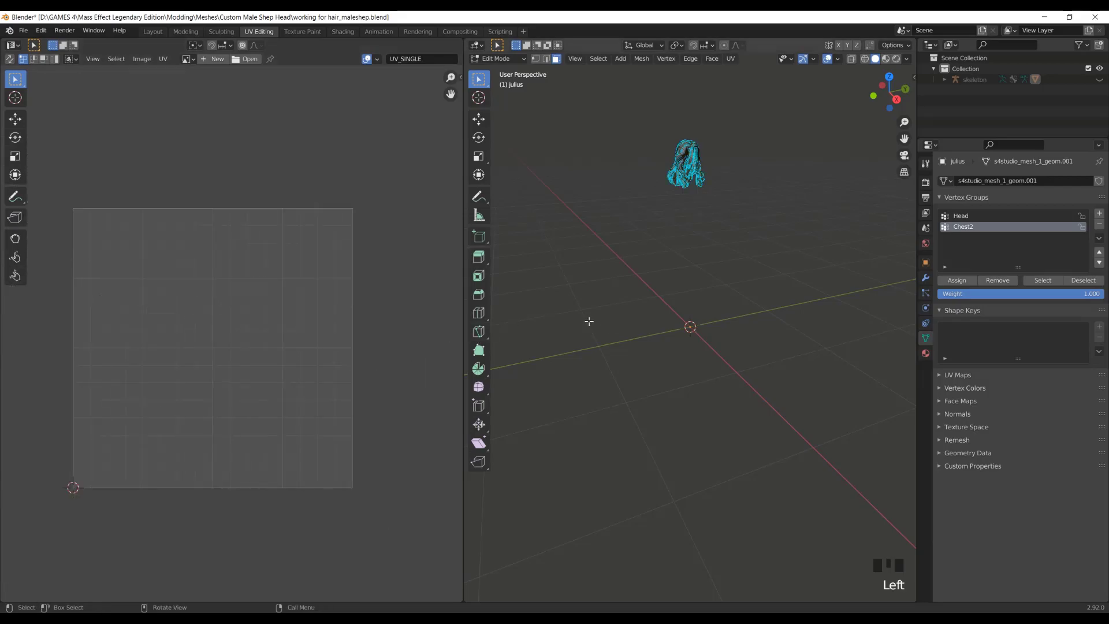
scroll(610, 225, up, 1)
scroll(609, 225, up, 2)
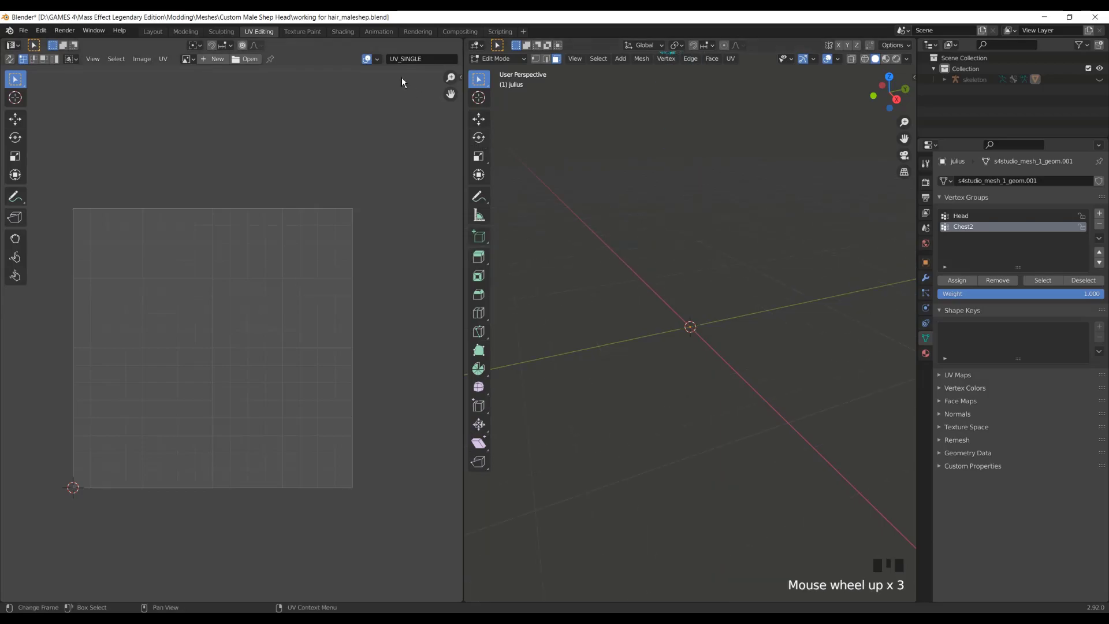
Add an Image Texture node to the julius hair's DiffuseMap.002 material in the Shading workspace.
click(343, 32)
click(496, 240)
drag(554, 451, 384, 470)
key(shift+a)
click(381, 461)
text(image)
key(Return)
click(365, 477)
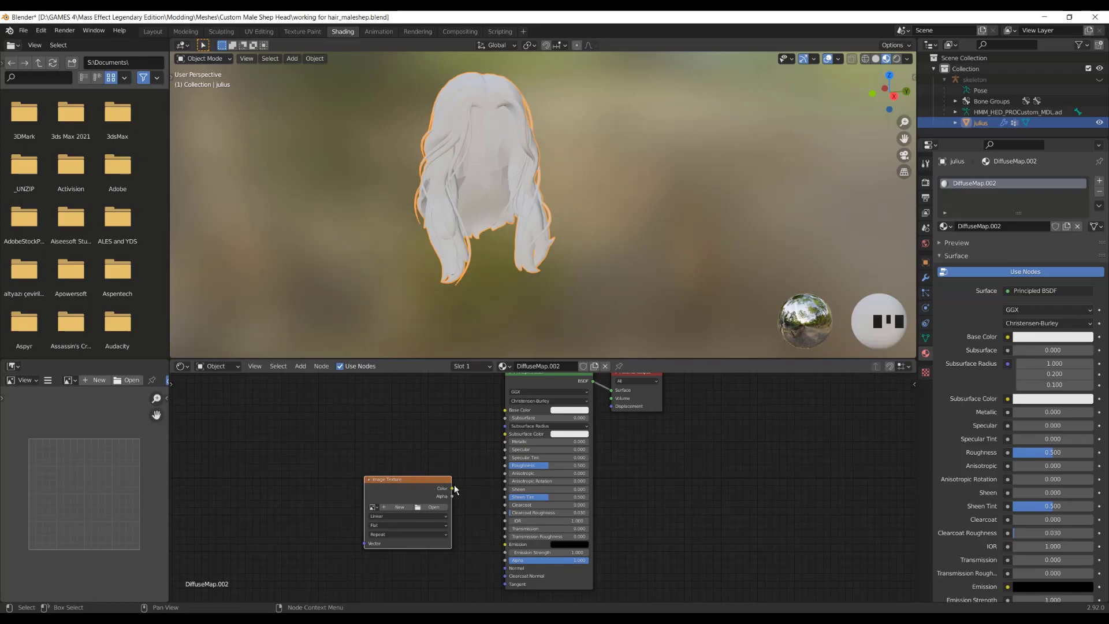
Connect the Image Texture's Color to Base Color and its Alpha to Alpha, and browse for an image file to load.
drag(452, 488, 504, 409)
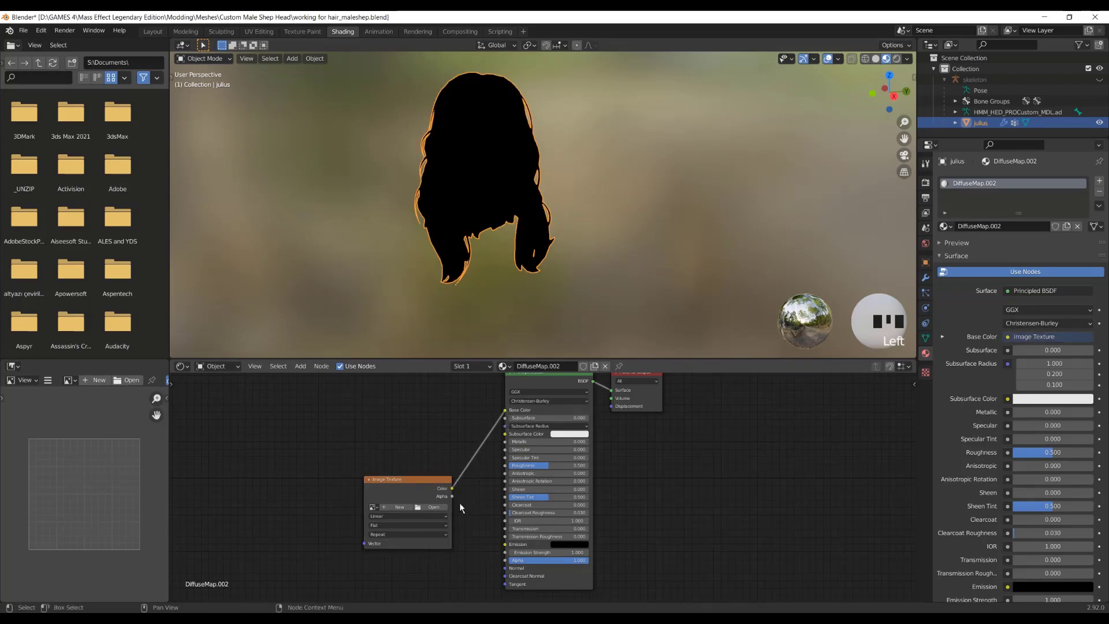
drag(452, 496, 505, 560)
click(434, 507)
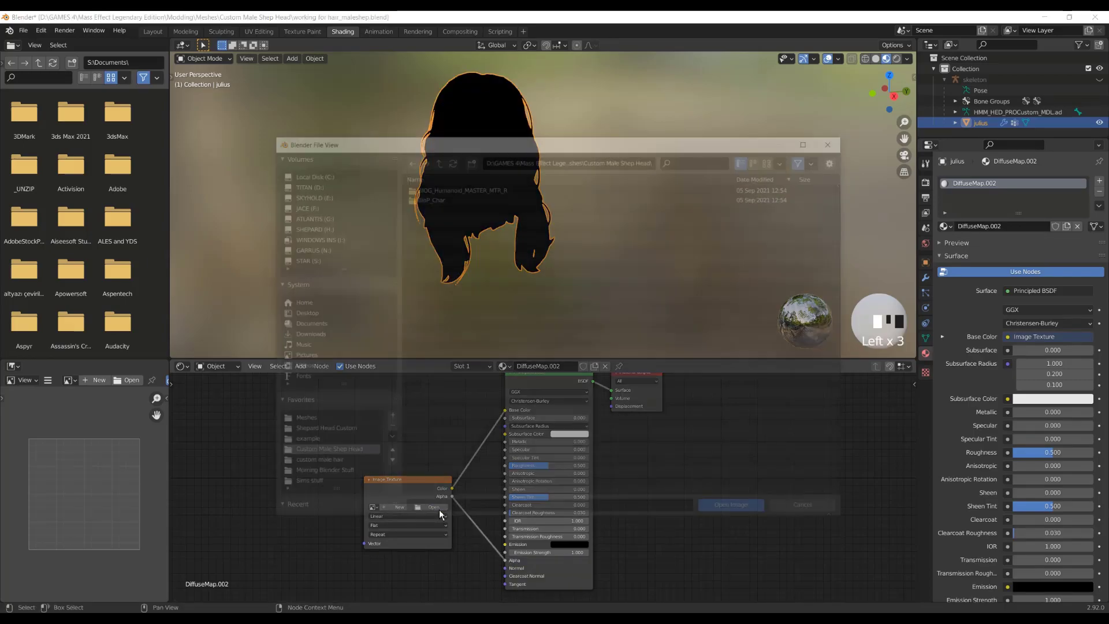
scroll(311, 486, down, 3)
click(312, 487)
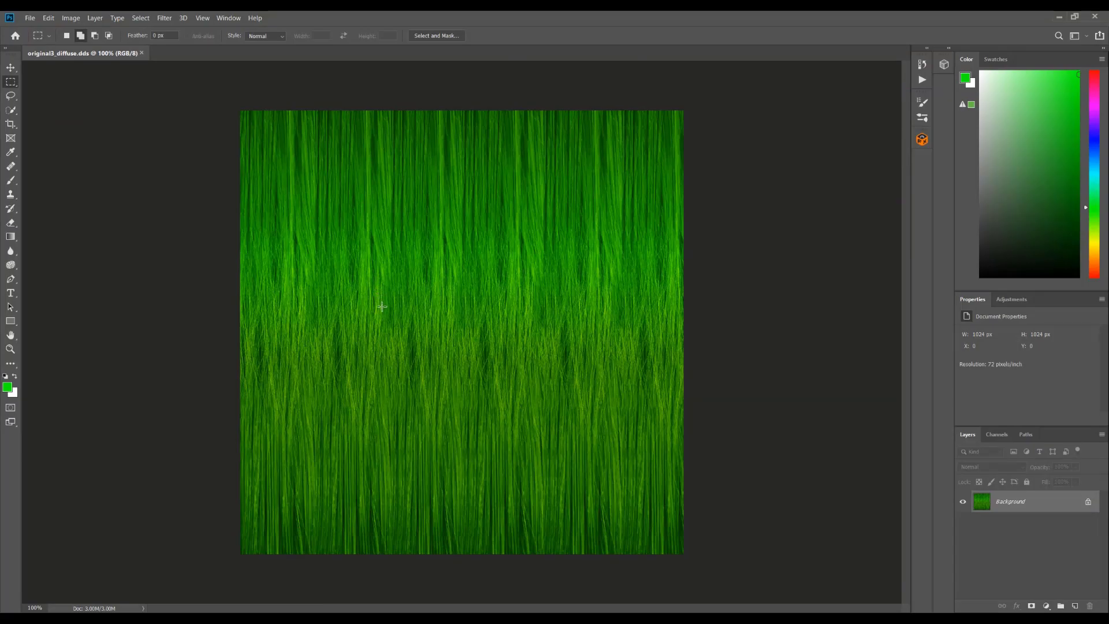
Open julius_sims_diffuse.dds from the Julius Hair folder in Adobe Photoshop CC 2019, loading its transparency as an alpha channel.
key(alt+Tab)
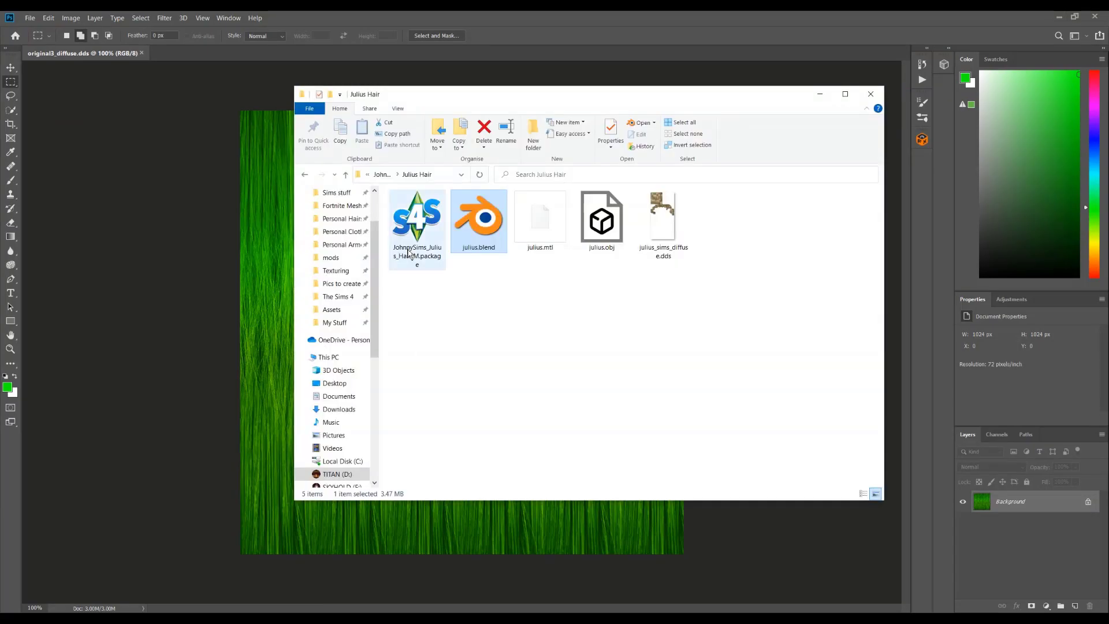
click(608, 335)
right_click(653, 234)
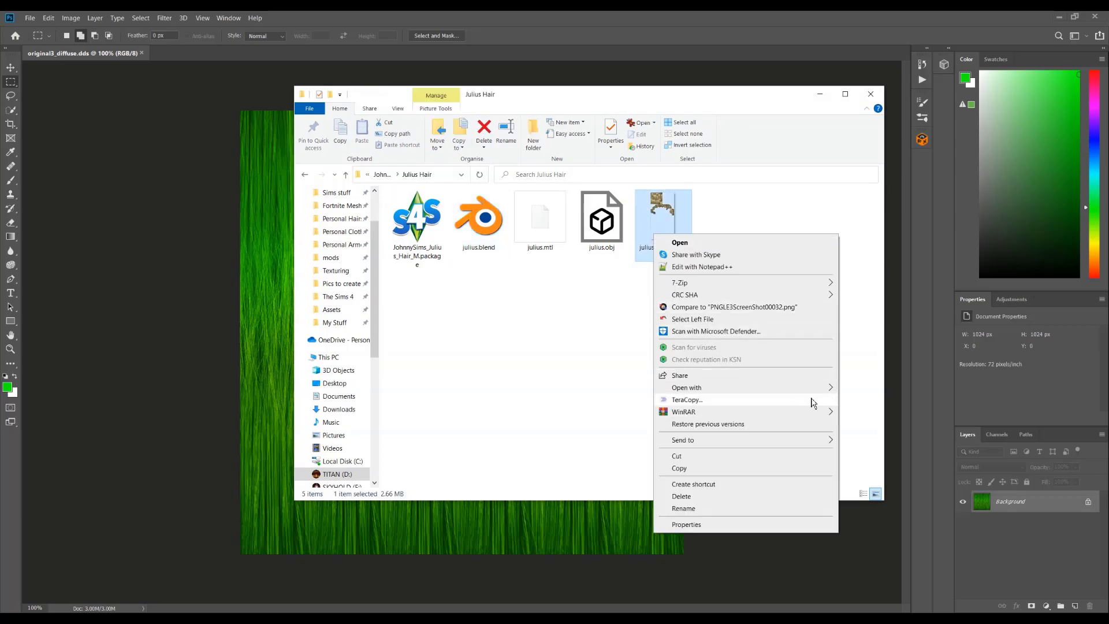
mouse_move(827, 391)
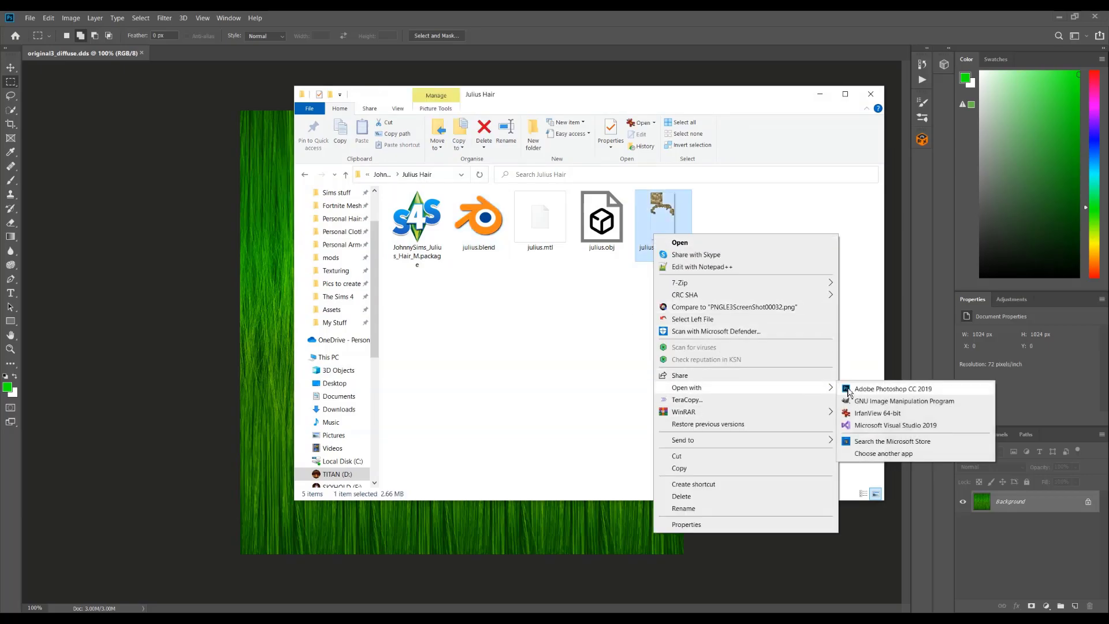
click(848, 390)
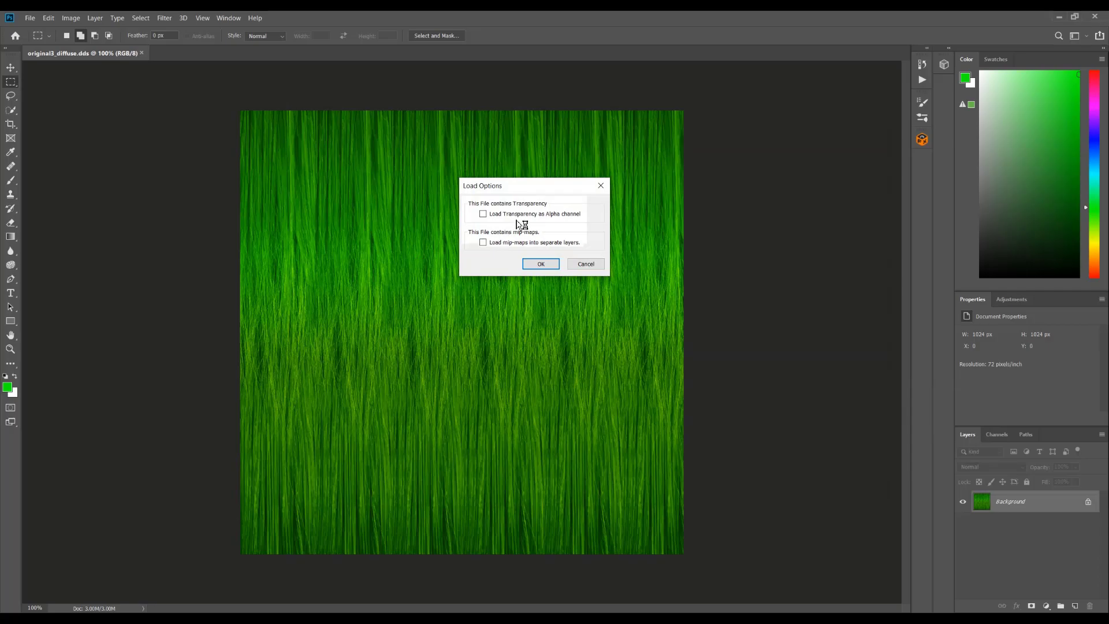
click(531, 216)
click(537, 264)
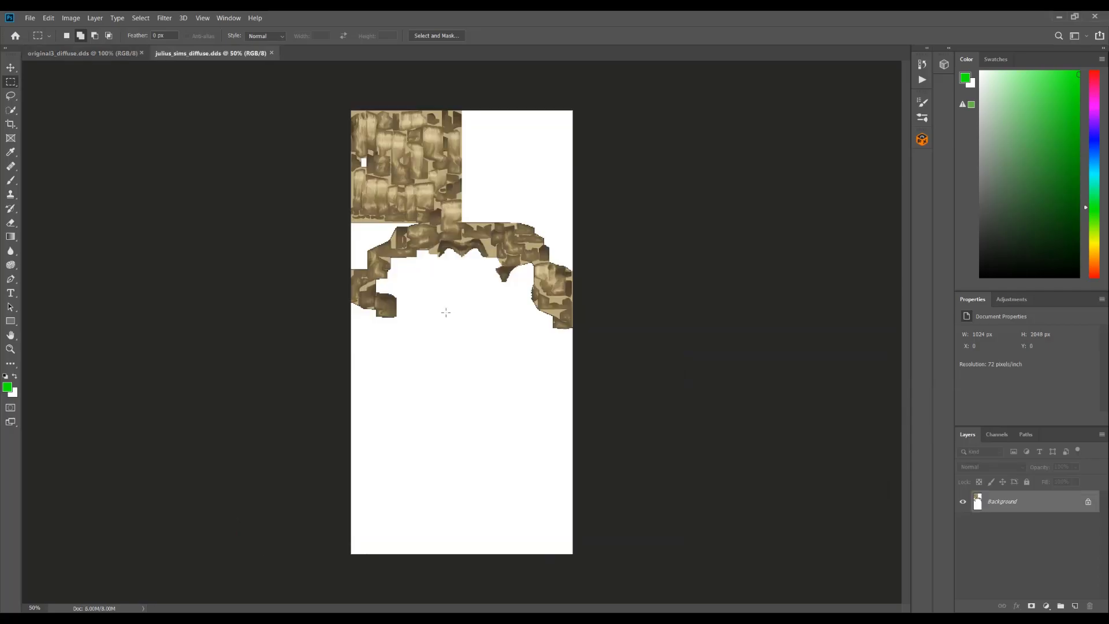
Resize the julius_sims_diffuse.dds image to a width of 2048 pixels with the width and height unlinked.
click(70, 18)
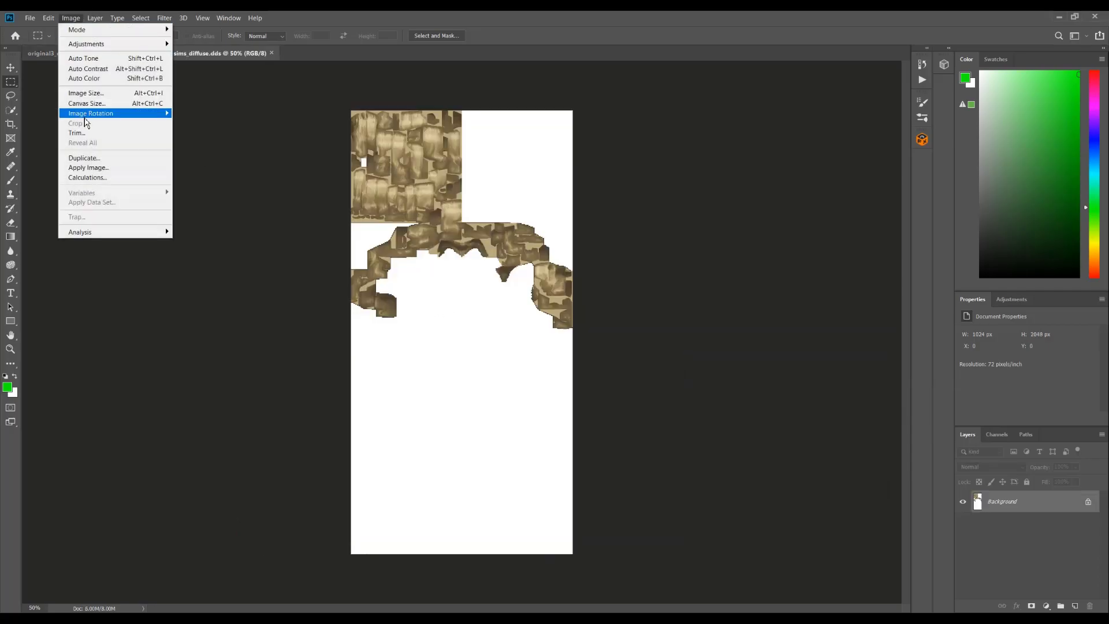
click(86, 94)
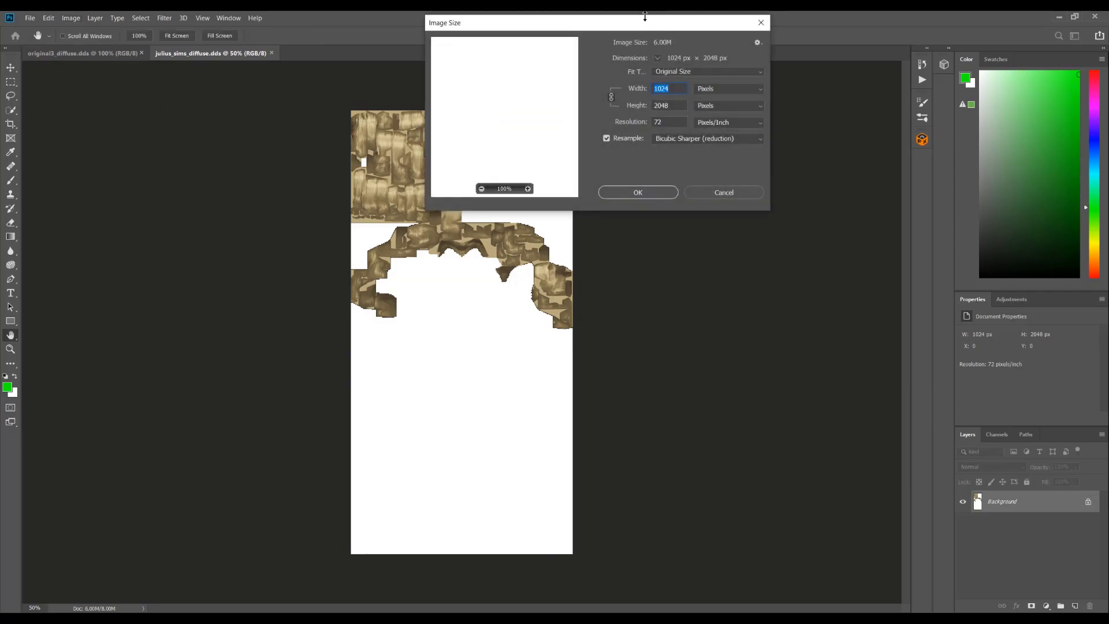
drag(640, 24, 727, 321)
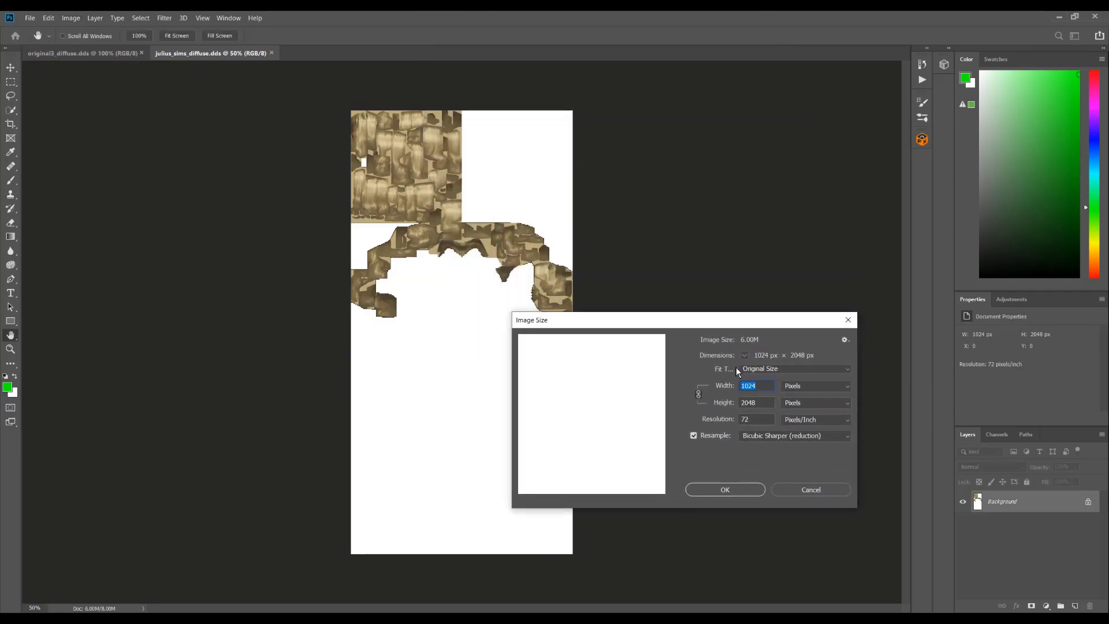
click(698, 394)
click(768, 388)
double_click(758, 385)
text(2048)
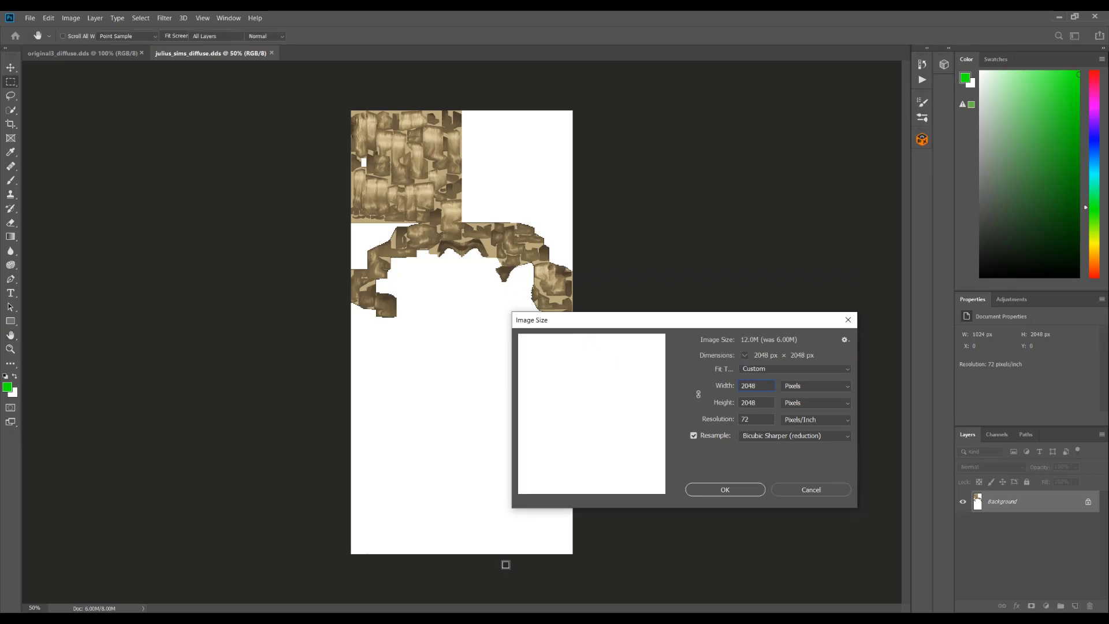
key(Return)
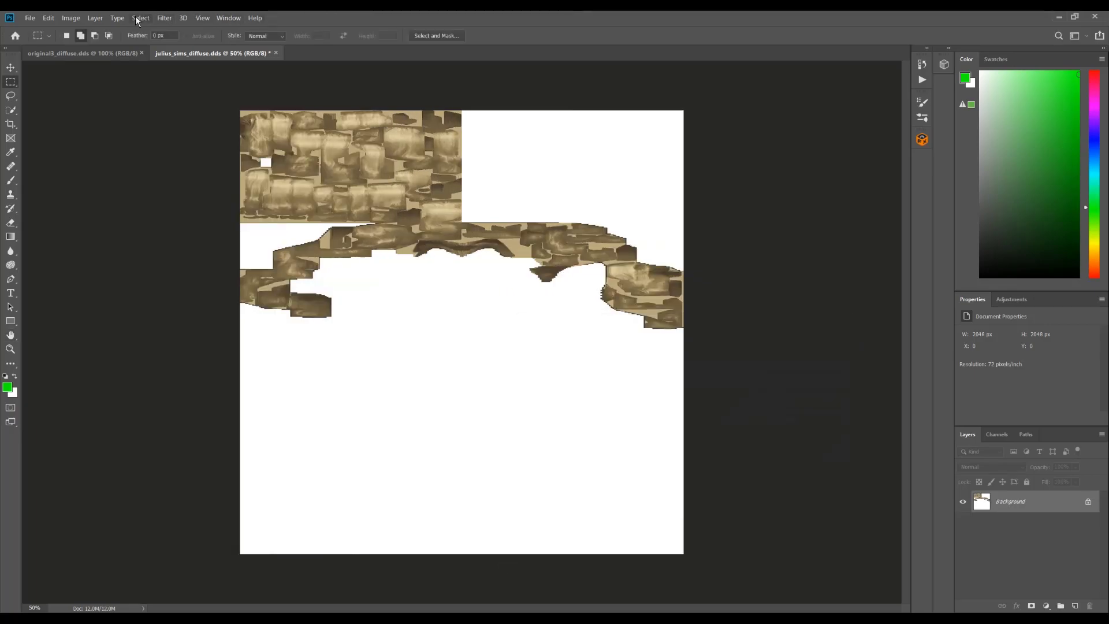
Recolor the julius texture green with a Hue/Saturation adjustment using the legamehair2 preset.
click(69, 18)
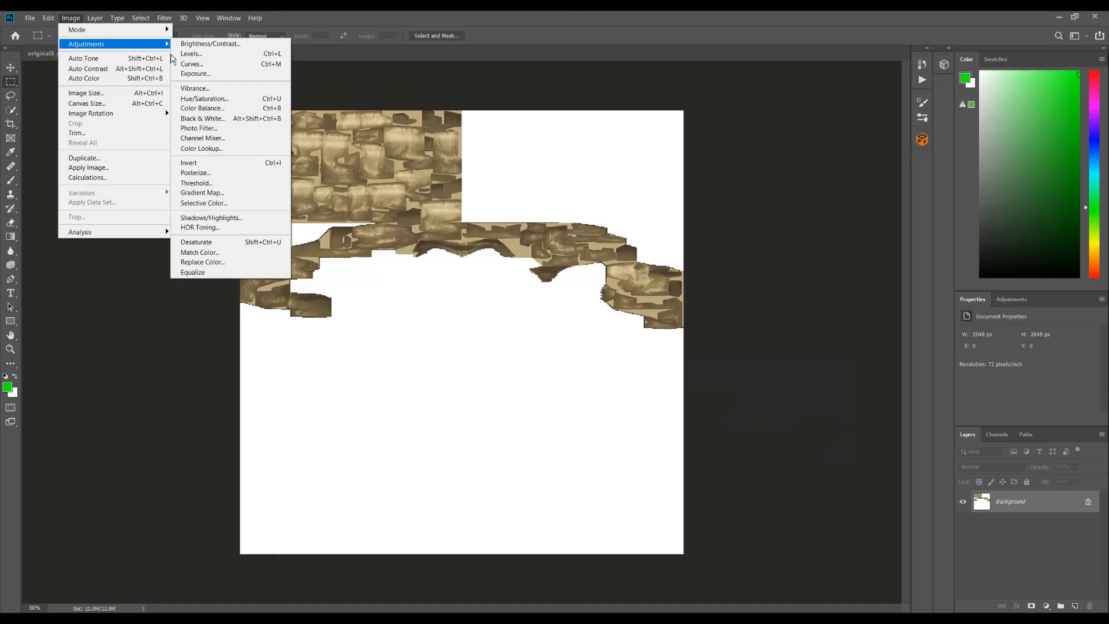
mouse_move(168, 45)
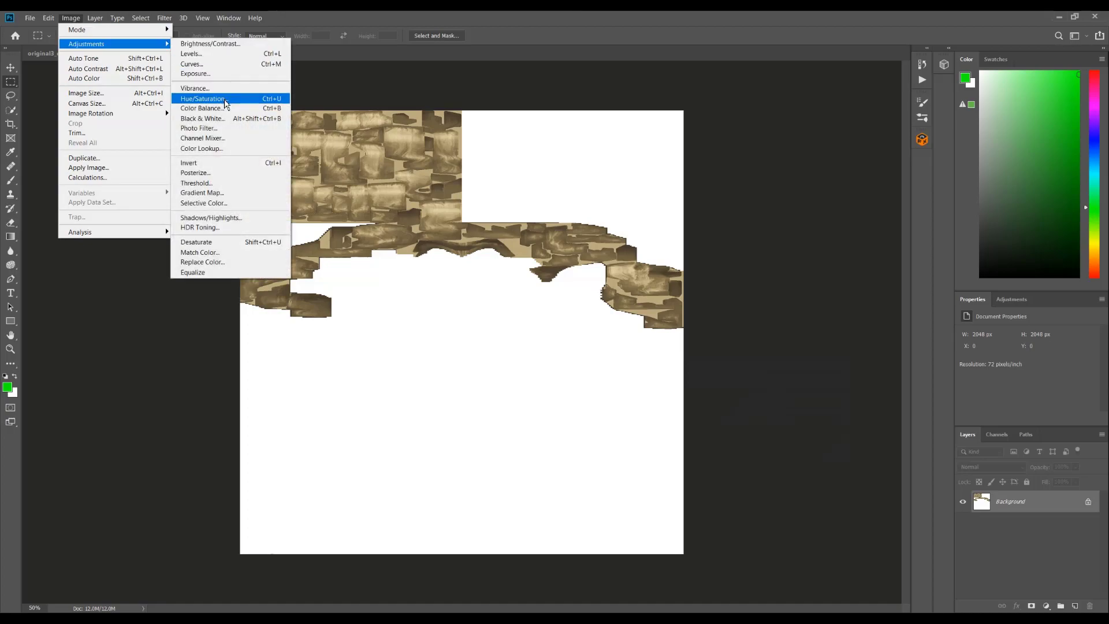
click(224, 100)
drag(141, 44, 249, 265)
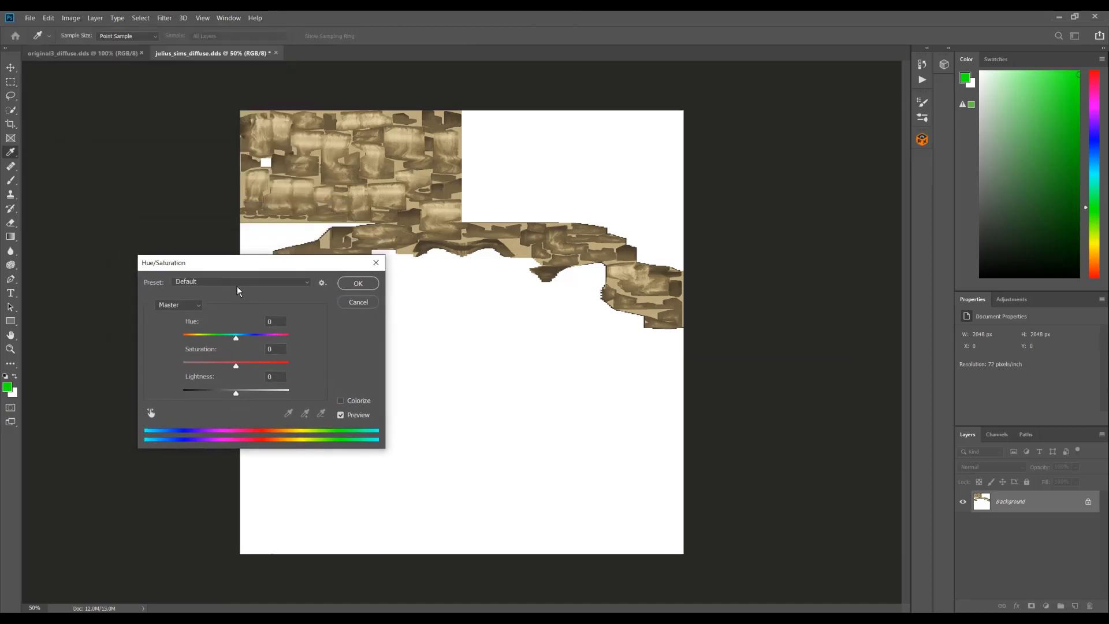
click(240, 283)
click(203, 414)
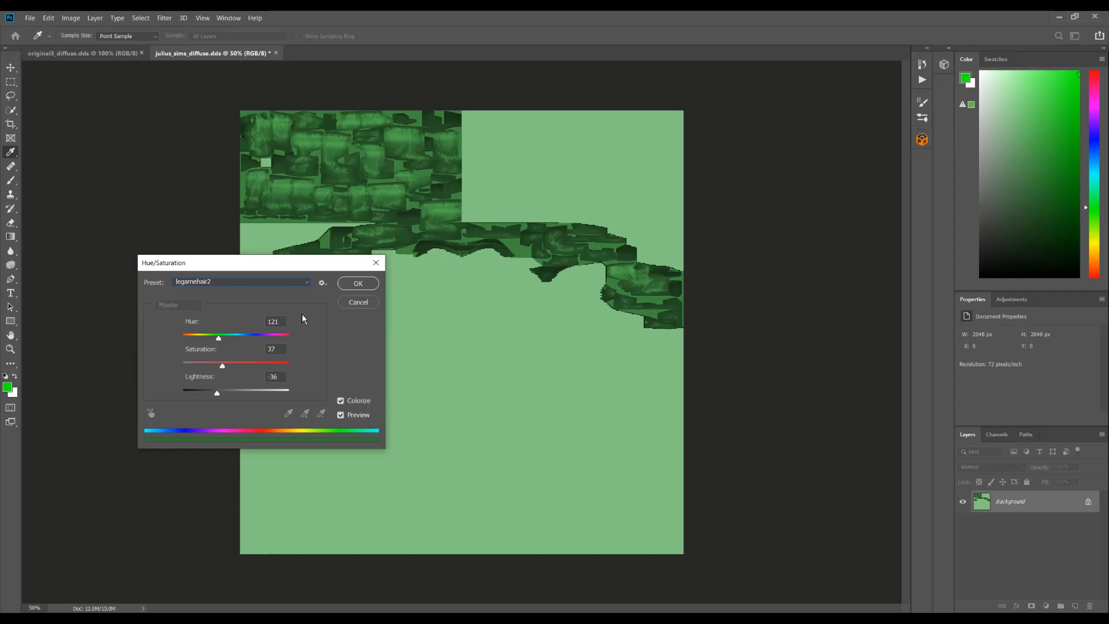
click(357, 283)
Copy the whole original3_diffuse.dds strand texture and paste it into julius_sims_diffuse.dds.
key(m)
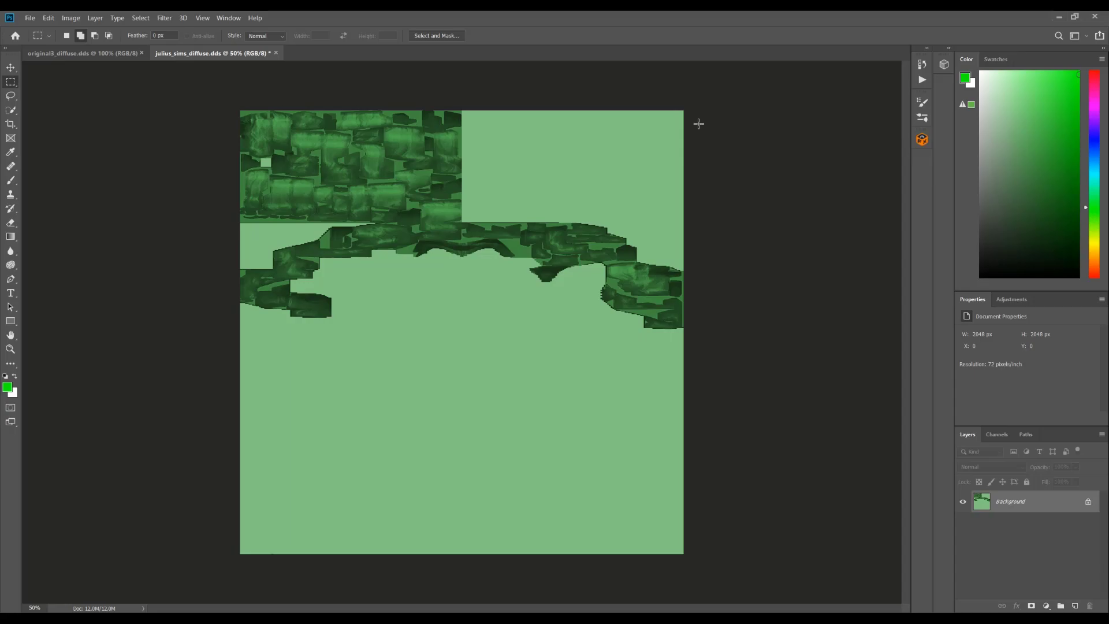
click(95, 48)
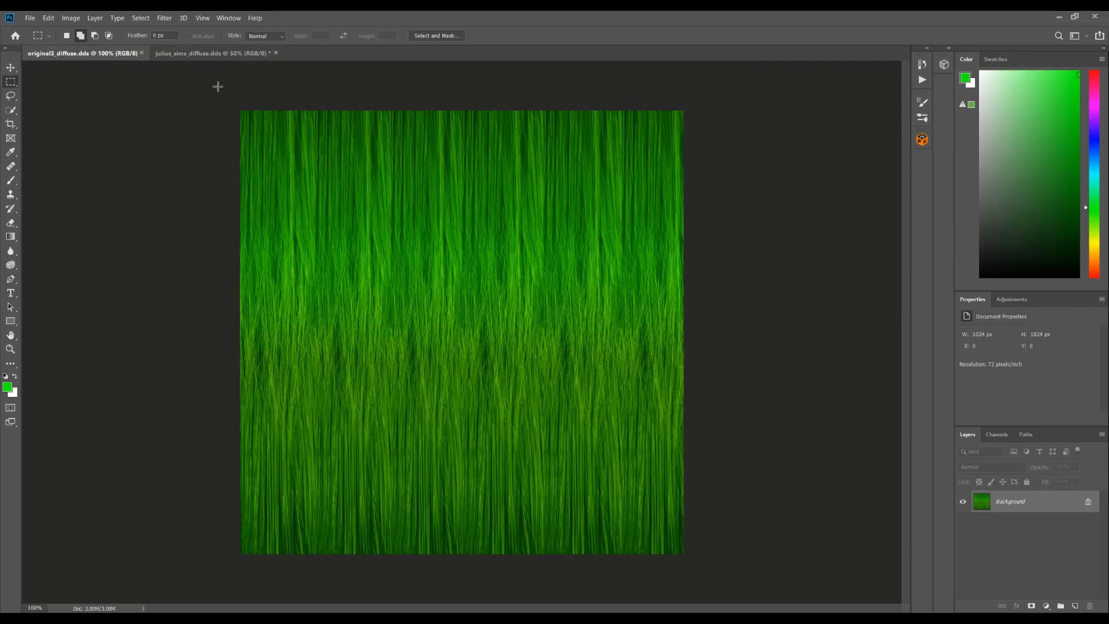
drag(220, 75, 843, 611)
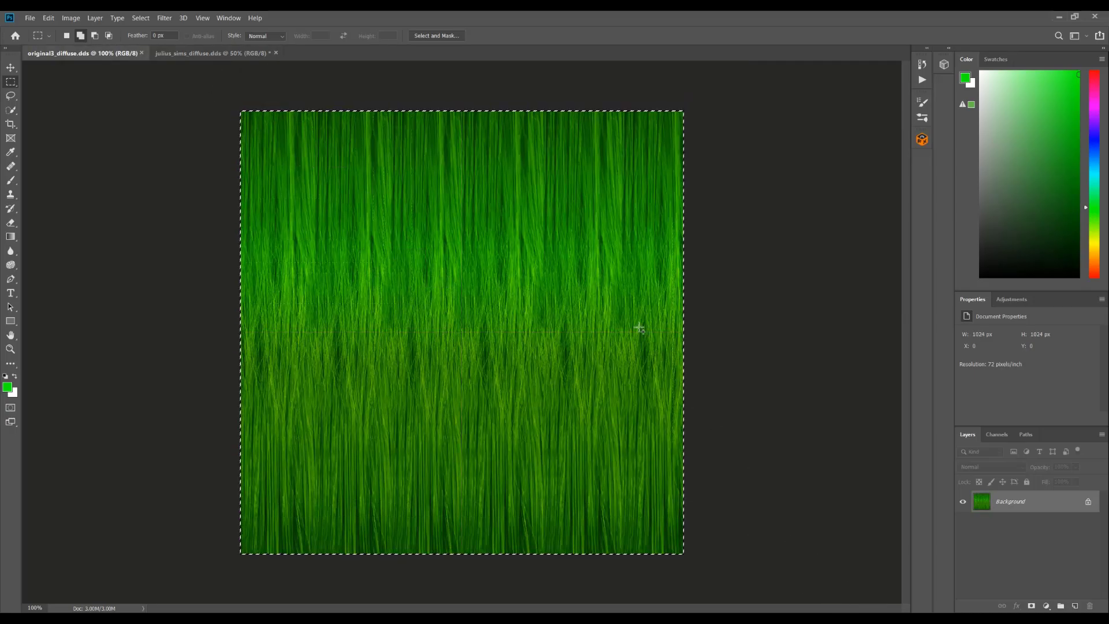
click(227, 50)
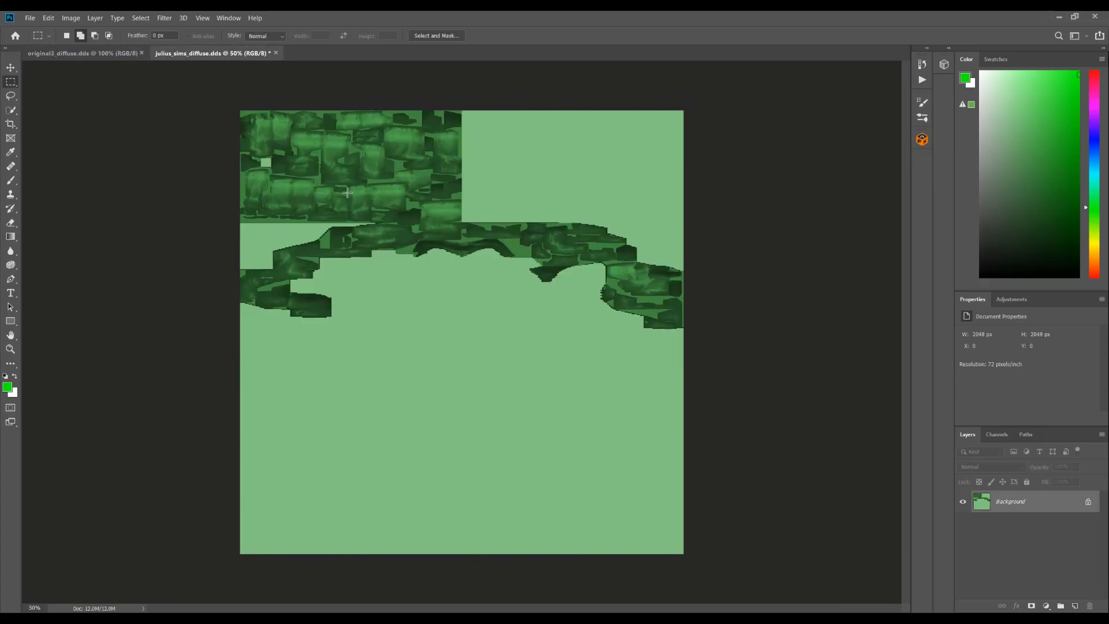
key(ctrl+v)
Move the pasted strand texture into the canvas's upper-left quadrant and set its layer opacity to 50%.
right_click(415, 305)
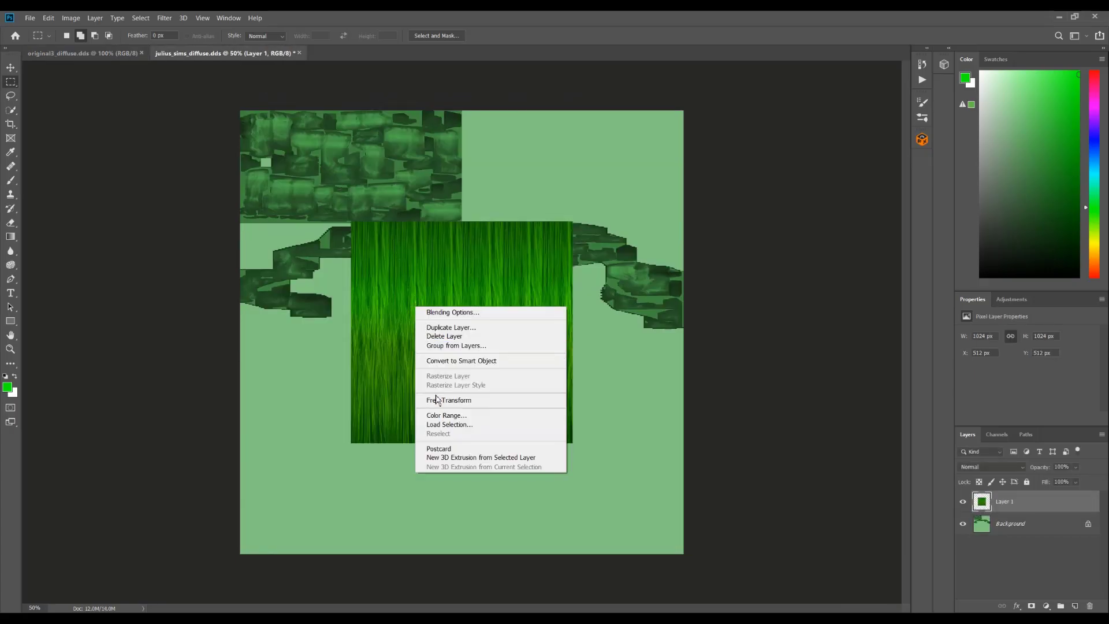
click(436, 400)
drag(470, 370, 365, 251)
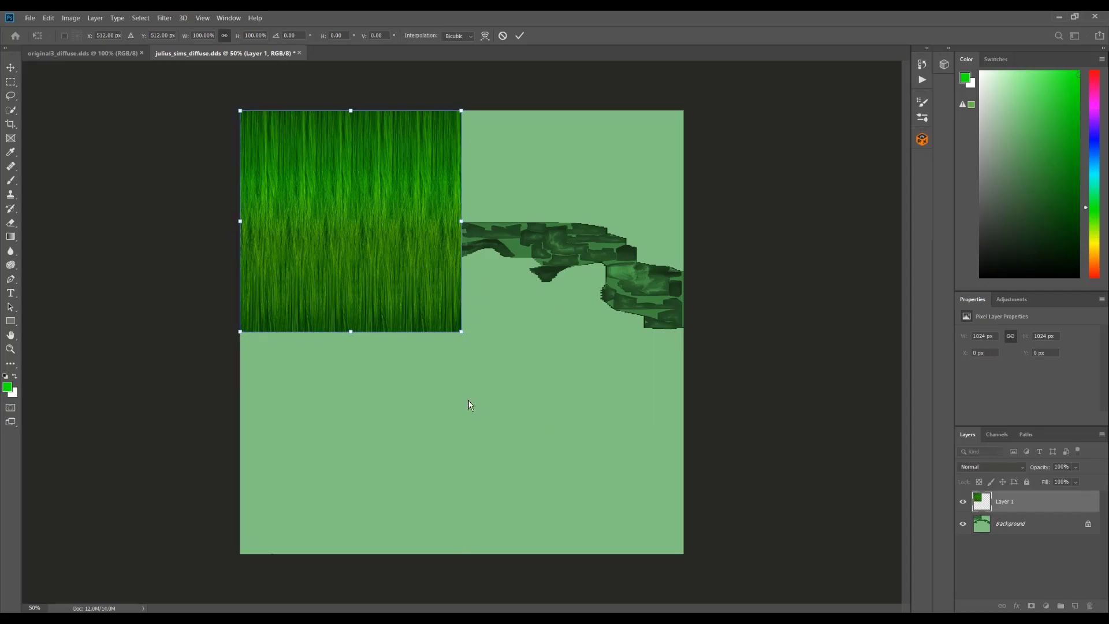
key(Return)
click(1063, 466)
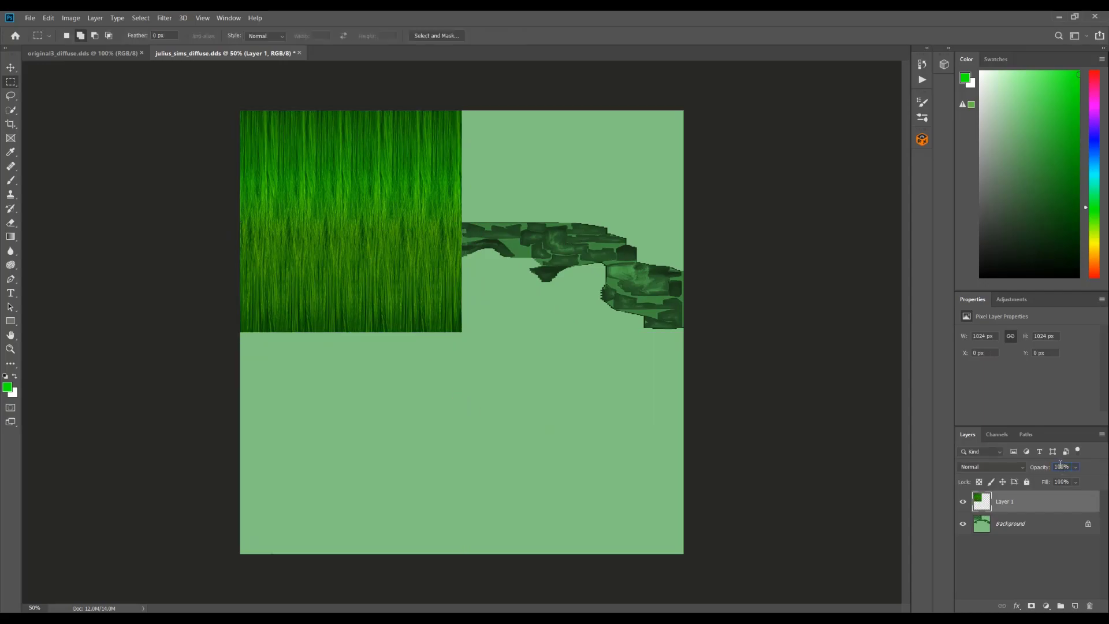
text(5)
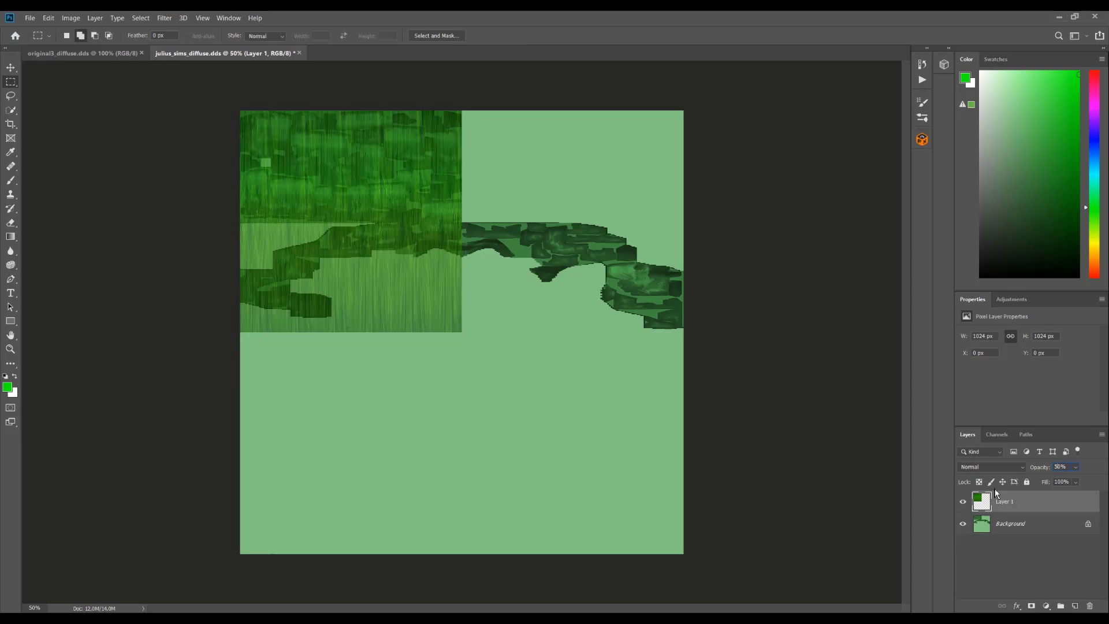
click(1022, 570)
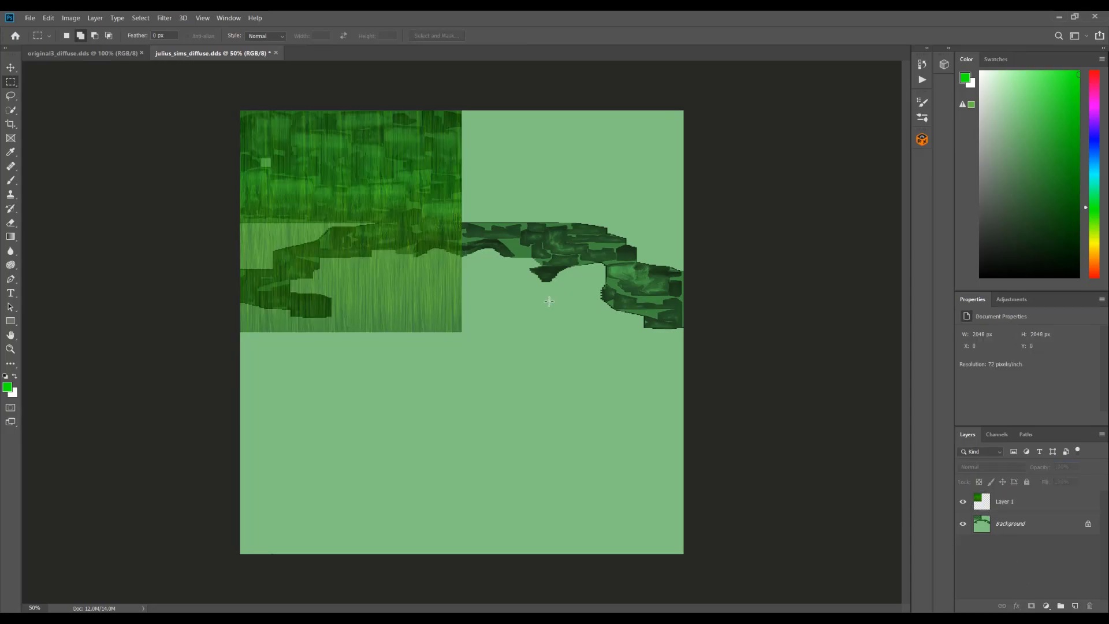
Paste a second copy of the strand texture, move it into the canvas's upper-right quadrant, and set its layer opacity to 50%.
key(ctrl+v)
right_click(417, 314)
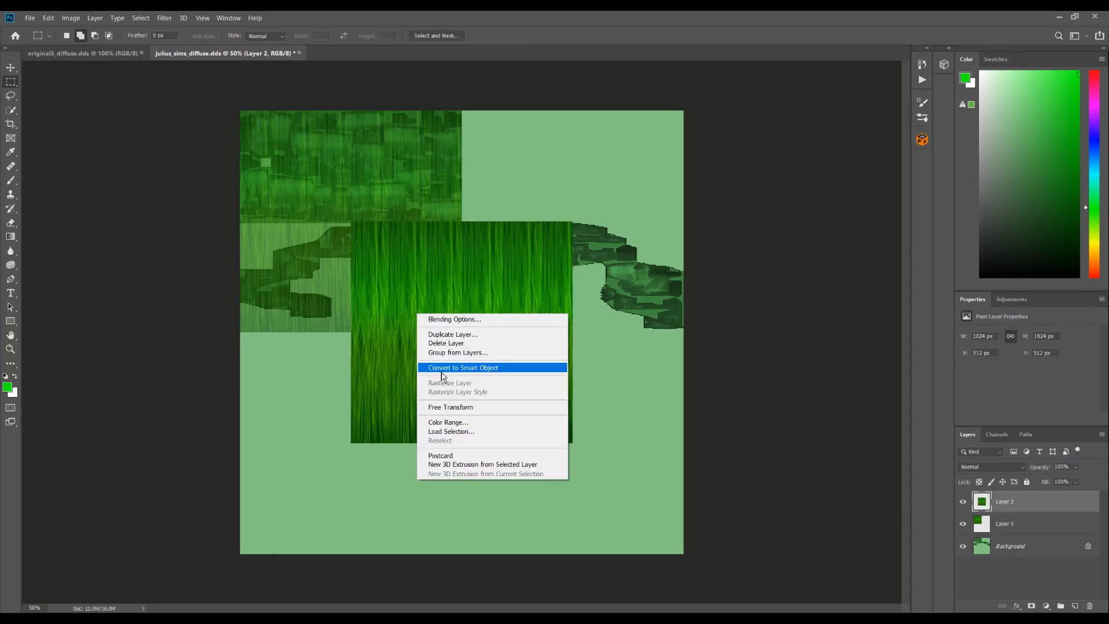
click(456, 407)
drag(465, 369, 578, 264)
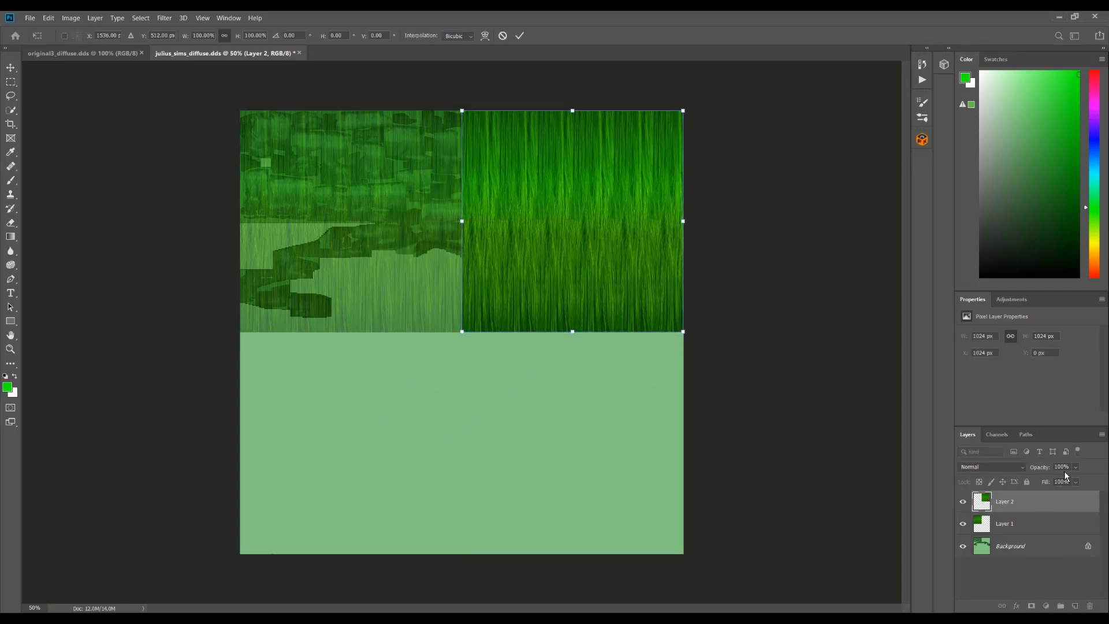
text(50)
key(Return)
key(Return)
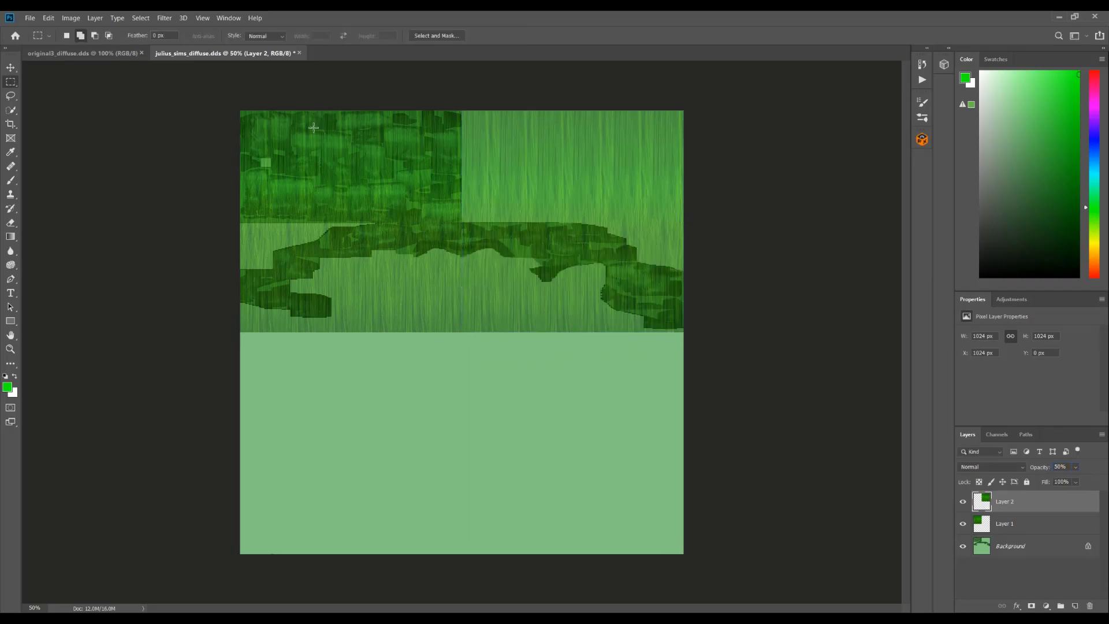
Flatten the image and save it as julius_le_diffuse.dds with Color + Alpha, BC3 8bpp (Linear) compression and auto-generated mip maps.
right_click(1029, 505)
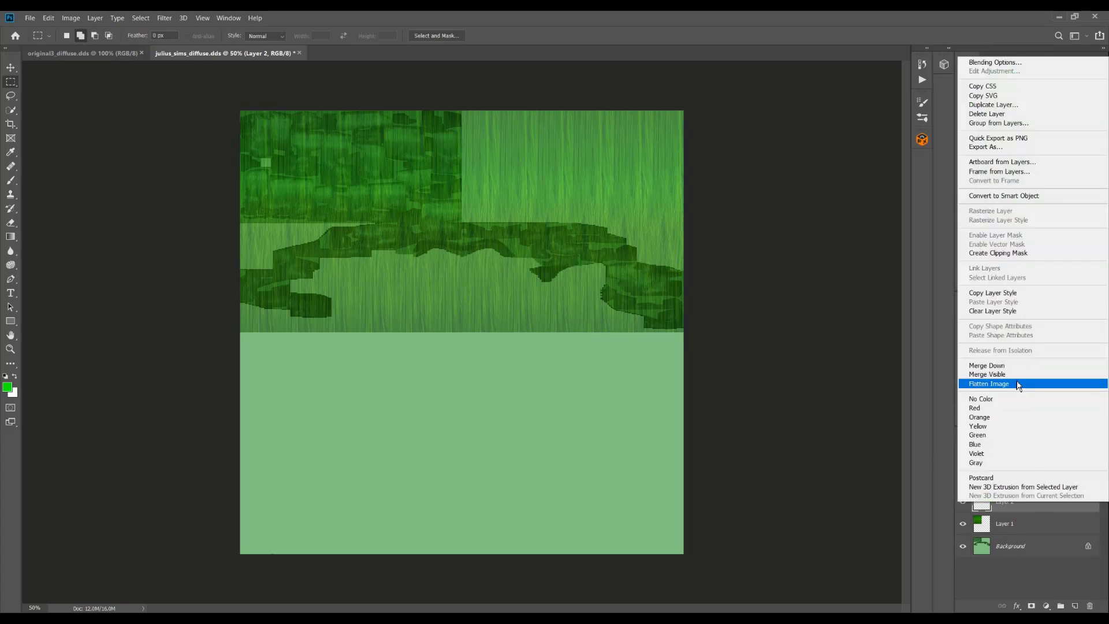
click(1017, 379)
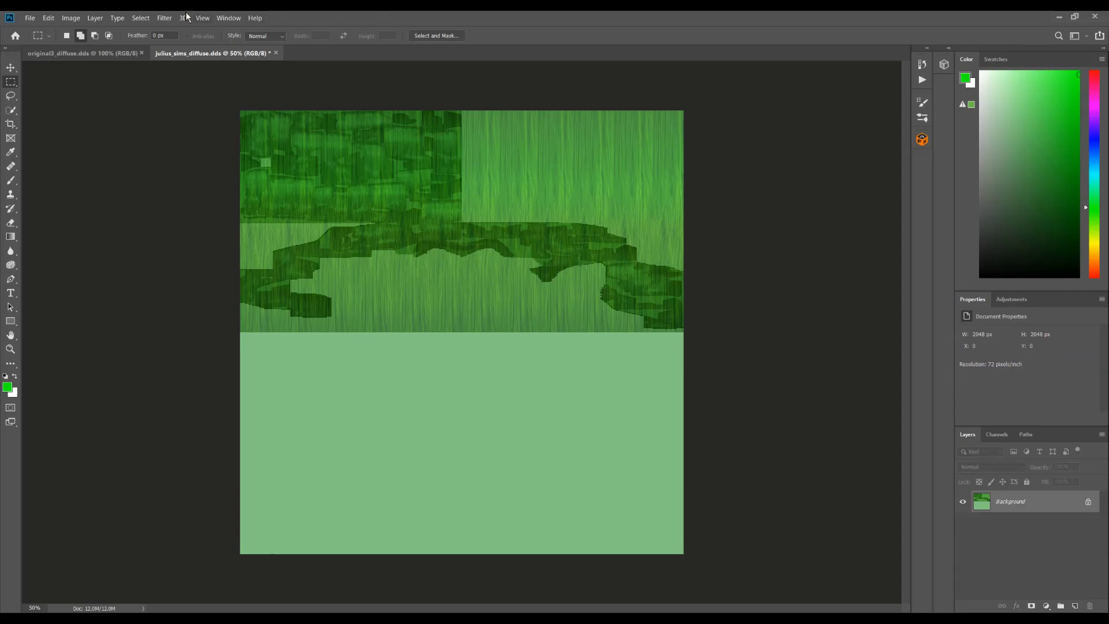
click(31, 18)
click(55, 134)
click(321, 341)
key(BackSpace)
key(BackSpace)
key(BackSpace)
key(Delete)
text(dai)
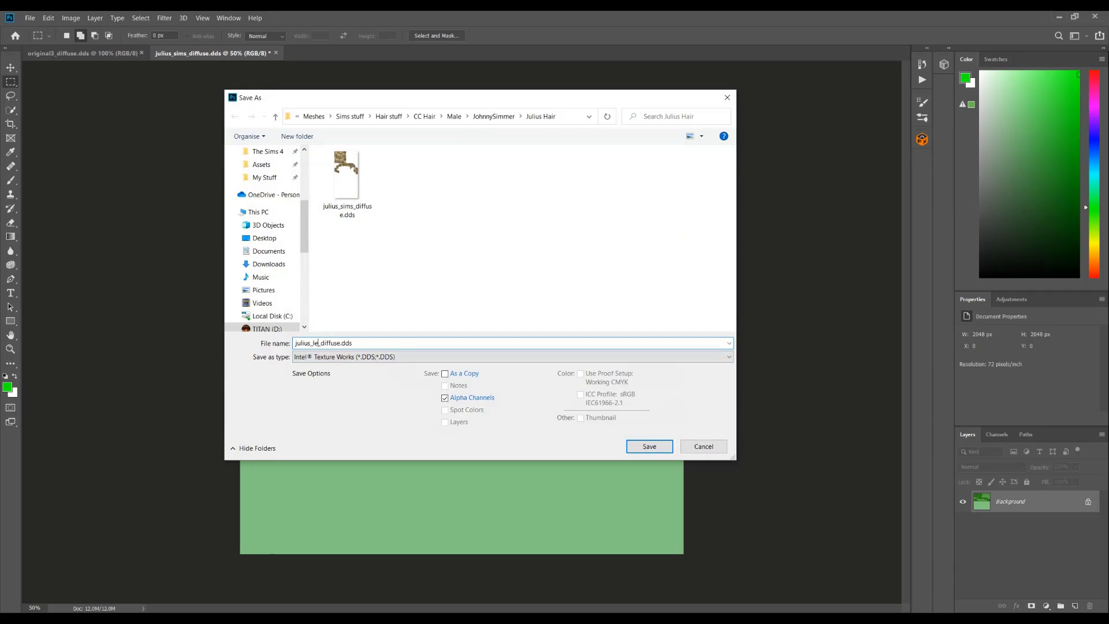
key(Return)
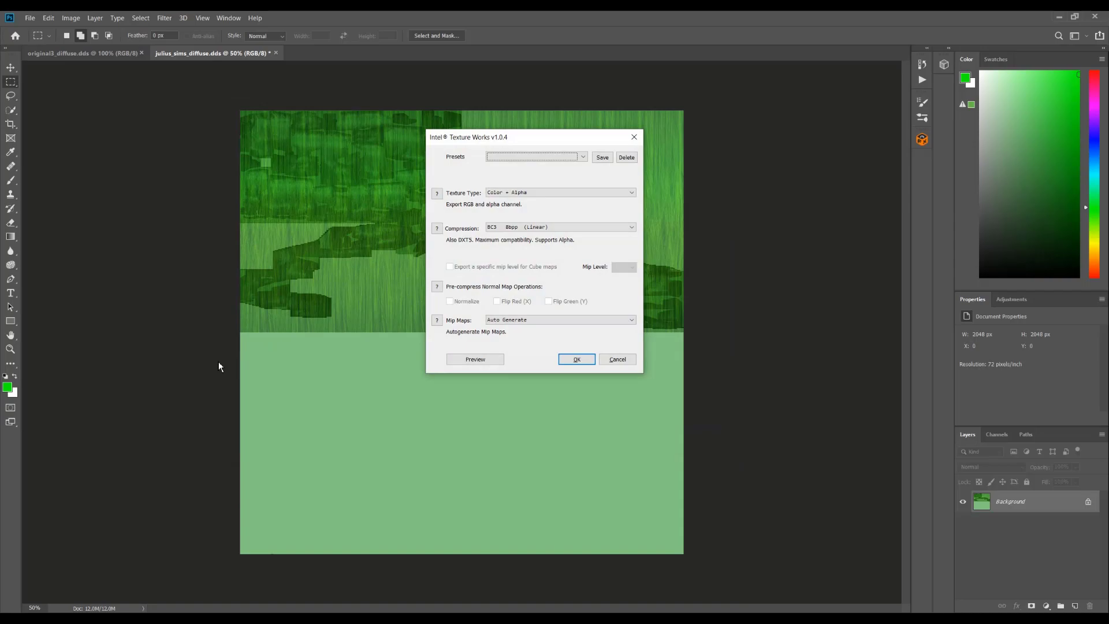
key(Return)
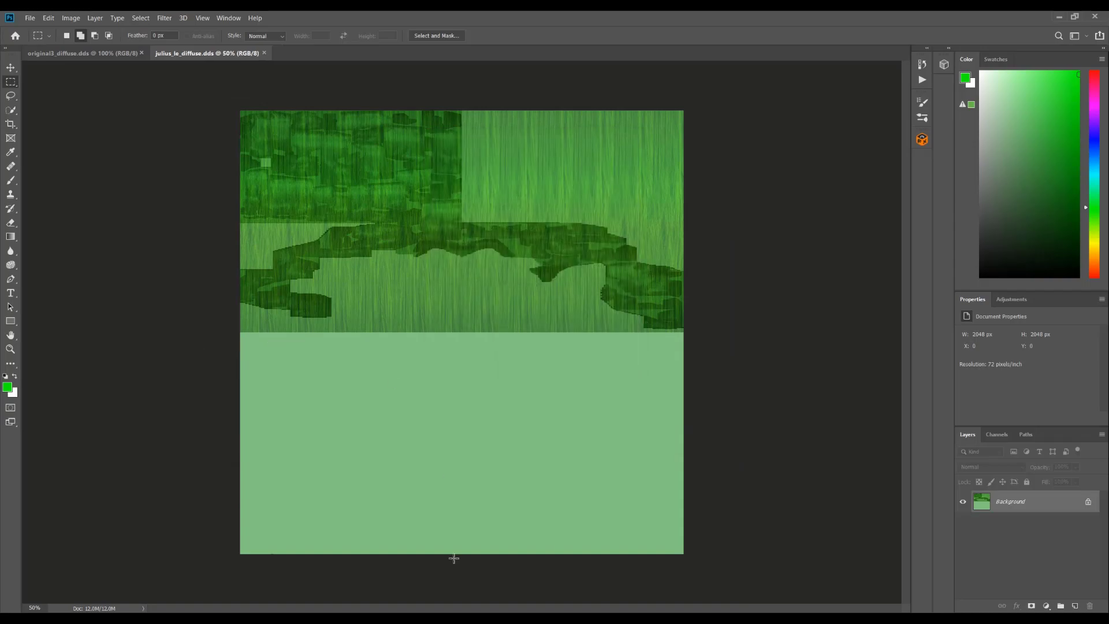
Switch to Blender and load julius_le_diffuse.dds from the refreshed Julius Hair folder as the hair material's image texture.
click(515, 591)
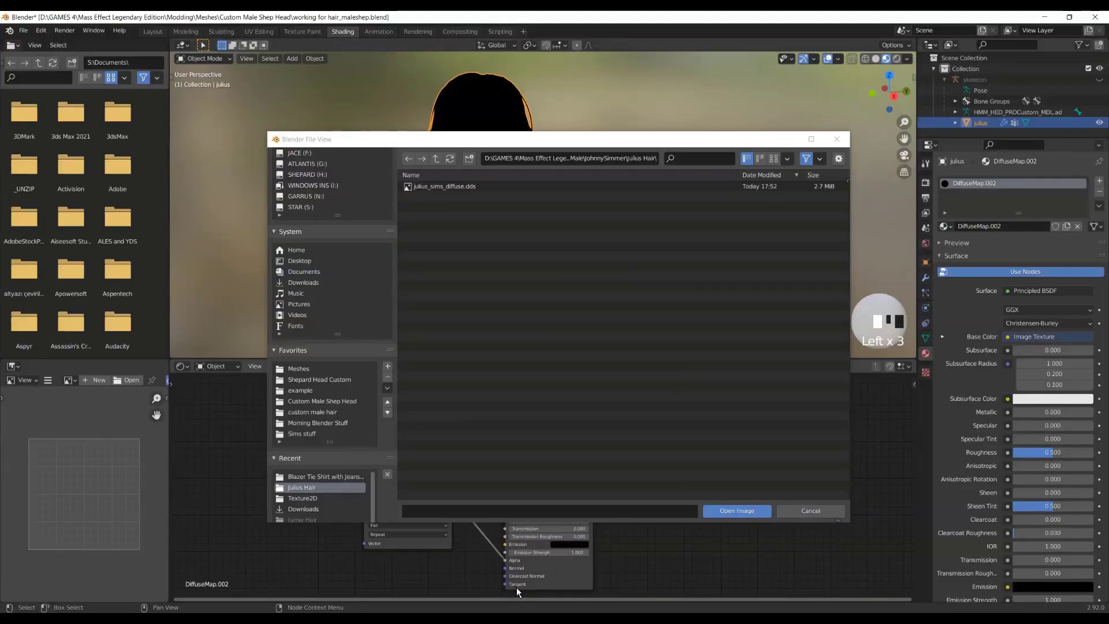
click(450, 160)
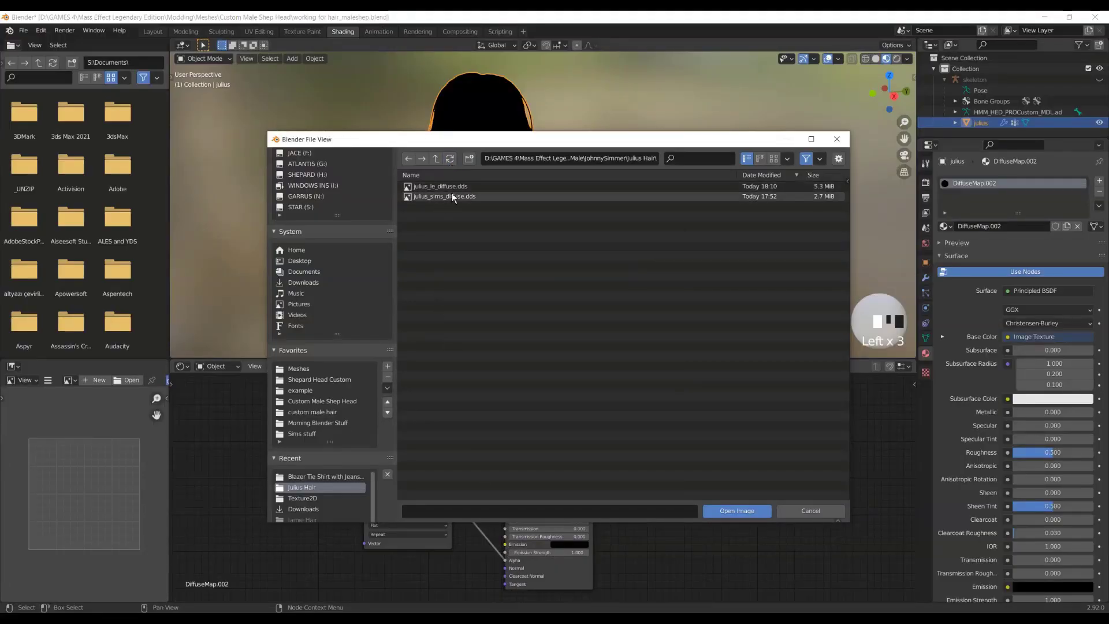
double_click(454, 191)
click(612, 200)
middle_drag(611, 200, 687, 209)
Go to the Layout workspace and display the hair in Material Preview shading to check the green texture.
click(152, 31)
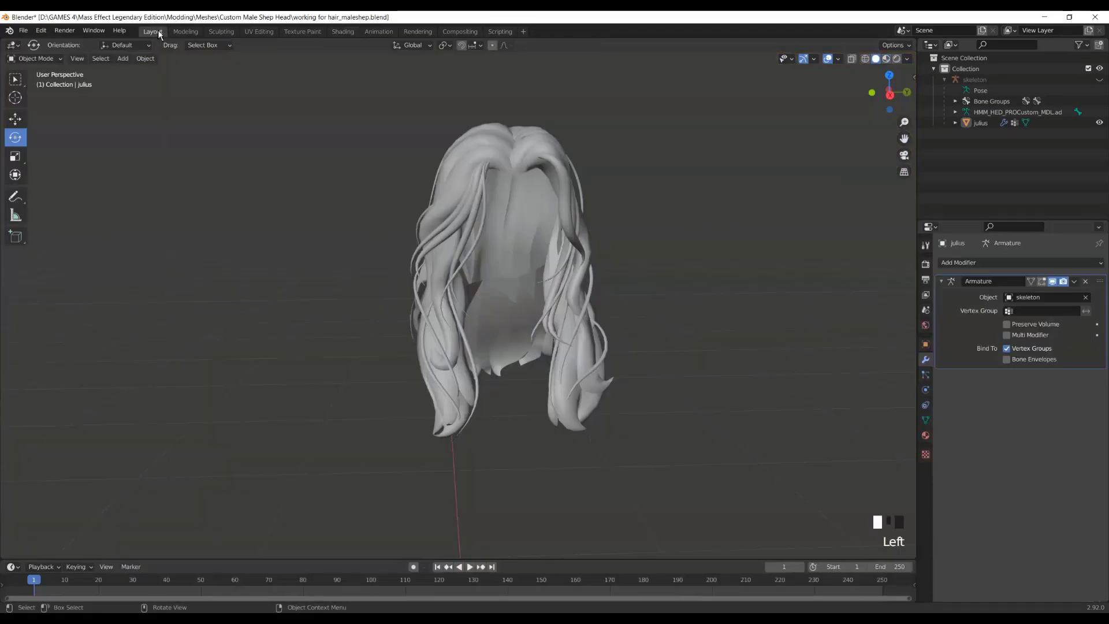
click(886, 59)
middle_drag(413, 247, 642, 243)
middle_drag(500, 309, 799, 279)
scroll(780, 300, up, 4)
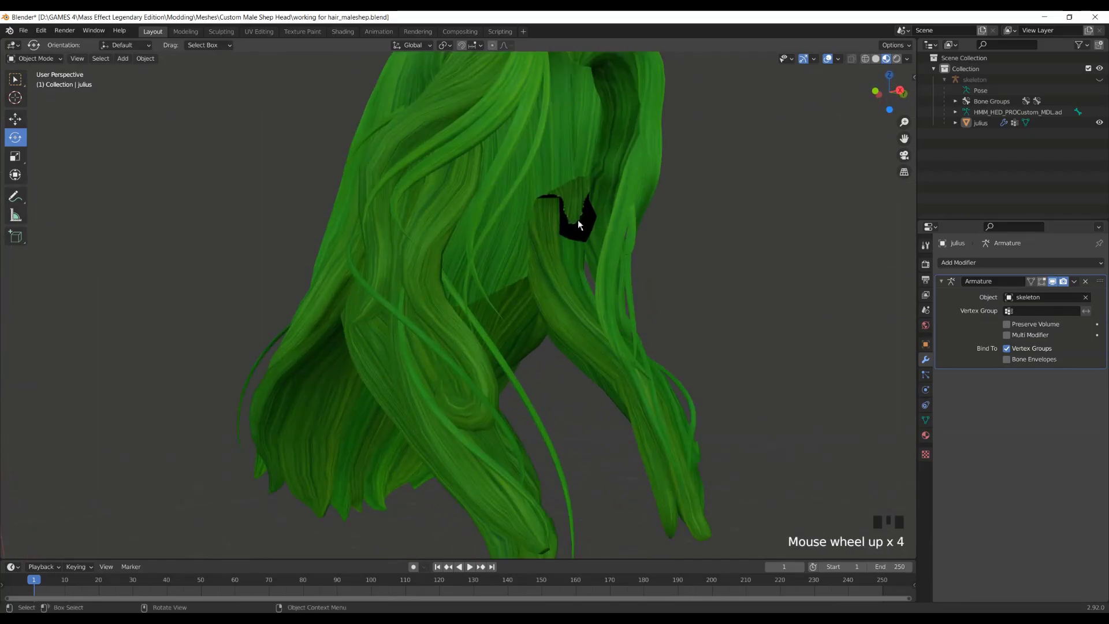
scroll(629, 261, up, 1)
Select the linked stray piece bordering the black gap inside the julius hair mesh and delete its vertices.
click(632, 260)
key(Tab)
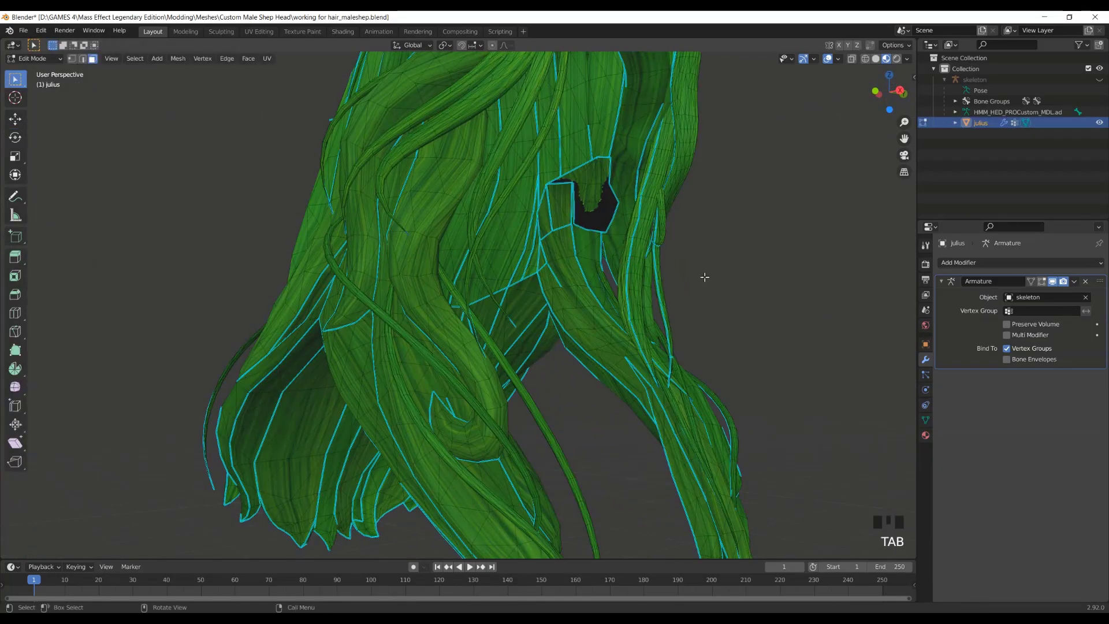
click(603, 212)
key(x)
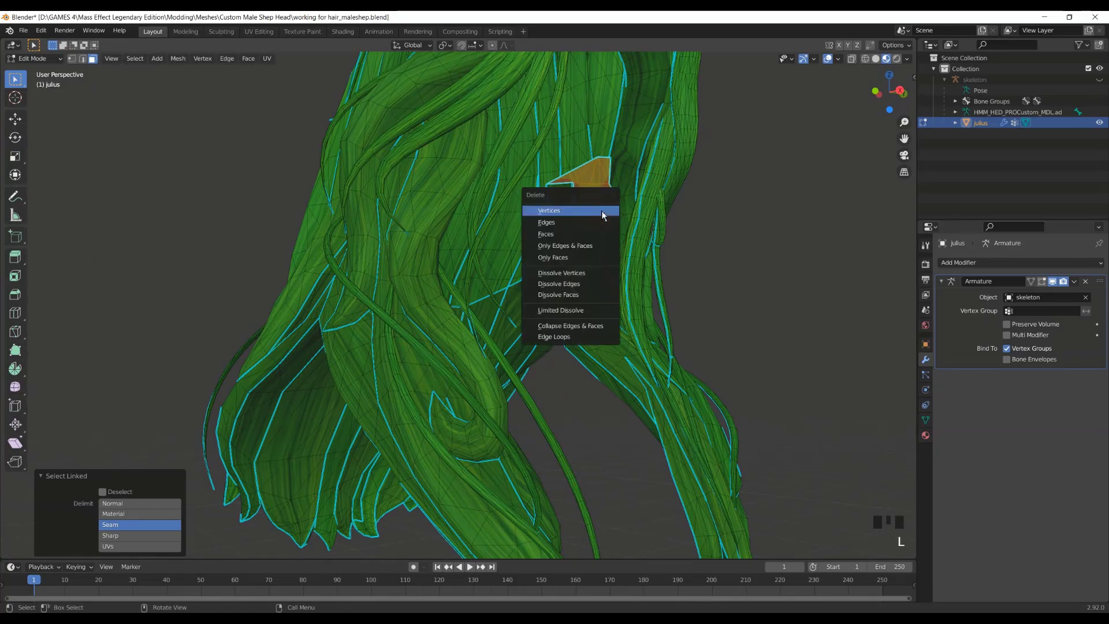
click(601, 211)
scroll(601, 211, down, 1)
key(Tab)
Set the hair mesh to edge selection and examine its inner and lower strands for leftover stray pieces.
middle_drag(601, 210, 573, 262)
scroll(589, 207, up, 2)
key(Tab)
middle_drag(270, 194, 308, 167)
click(82, 58)
middle_drag(220, 303, 719, 262)
key(Tab)
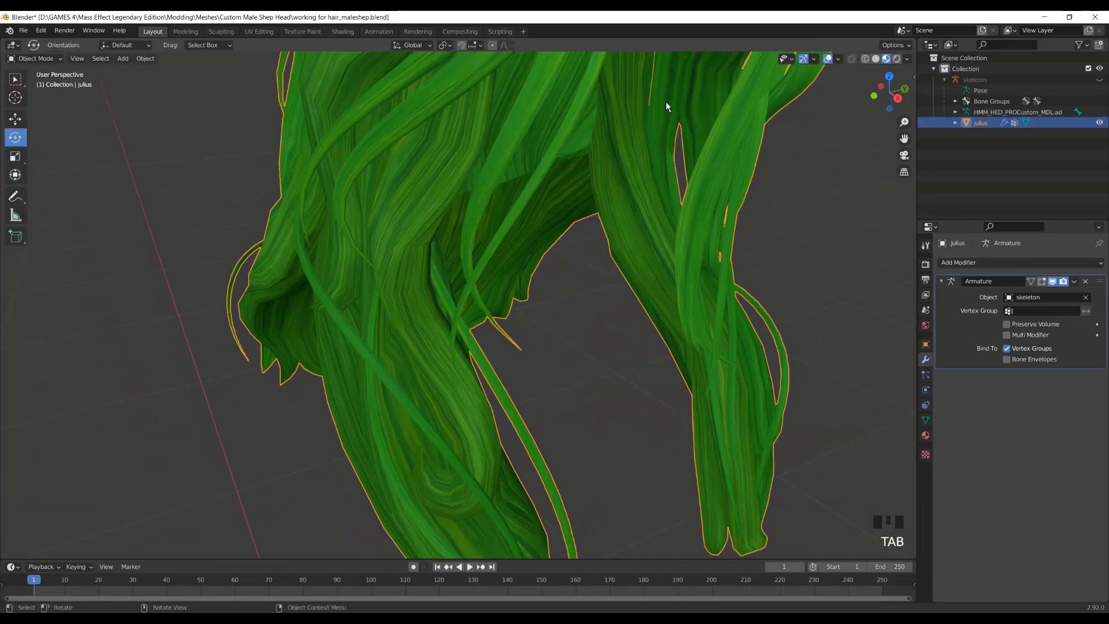
scroll(658, 104, down, 2)
Delete the linked stray patch on the inner side of the hair, return to Object Mode, and deselect the hair.
key(Tab)
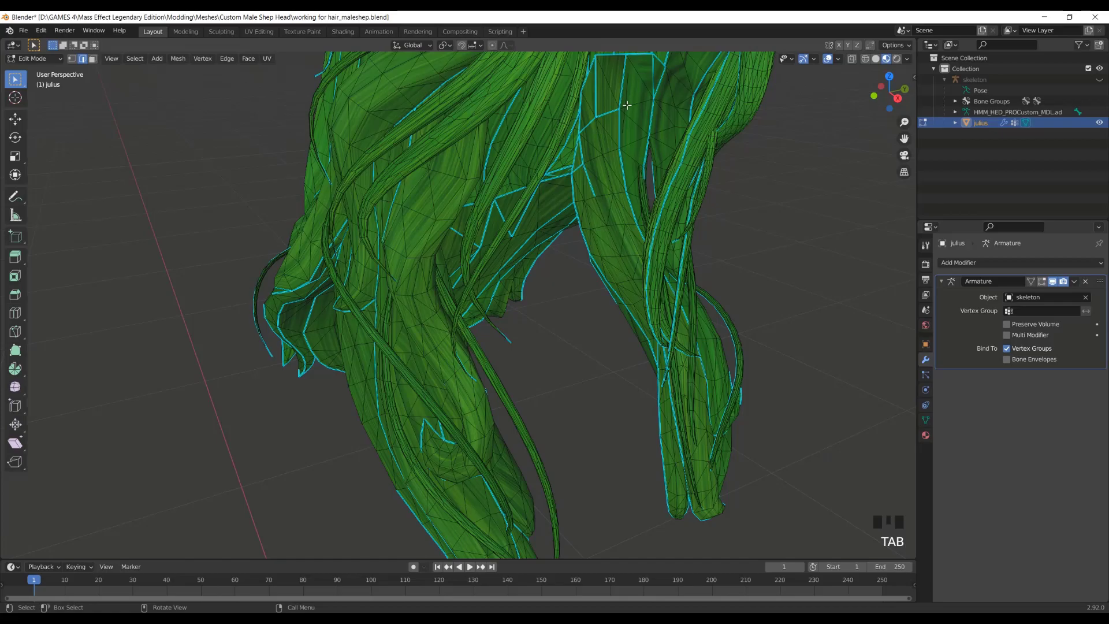
key(l)
key(Delete)
click(626, 105)
scroll(624, 116, down, 2)
key(Tab)
mouse_move(594, 228)
middle_down()
mouse_move(613, 213)
mouse_move(551, 195)
mouse_move(579, 215)
middle_up()
scroll(626, 250, down, 3)
click(626, 250)
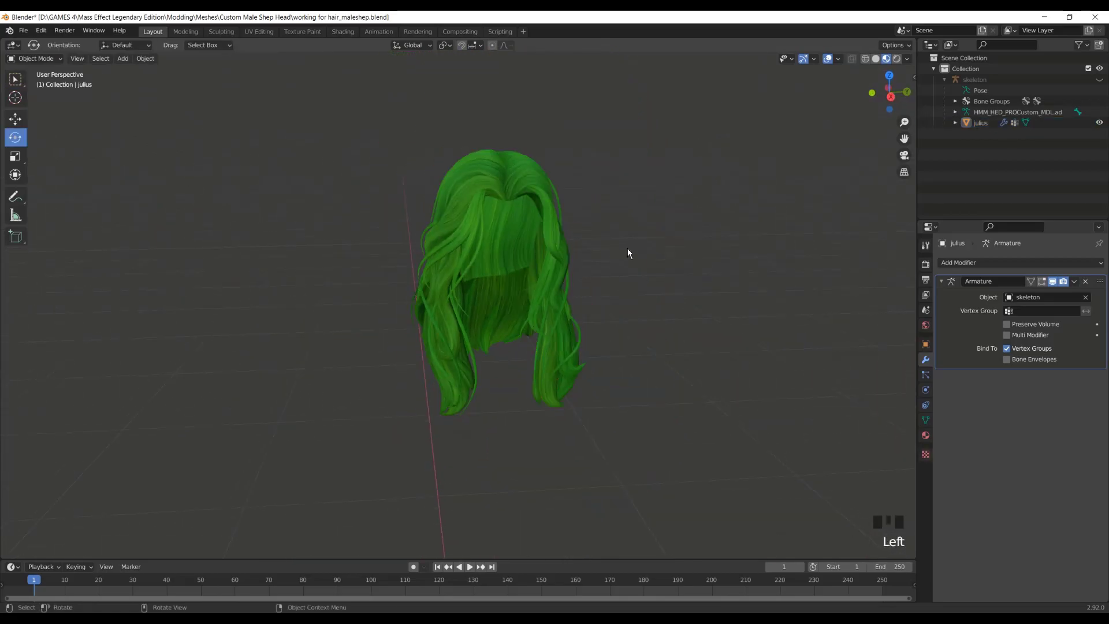
Start an FBX export into the Julius Hair folder with the file name julius_le1-2.fbx.
click(23, 30)
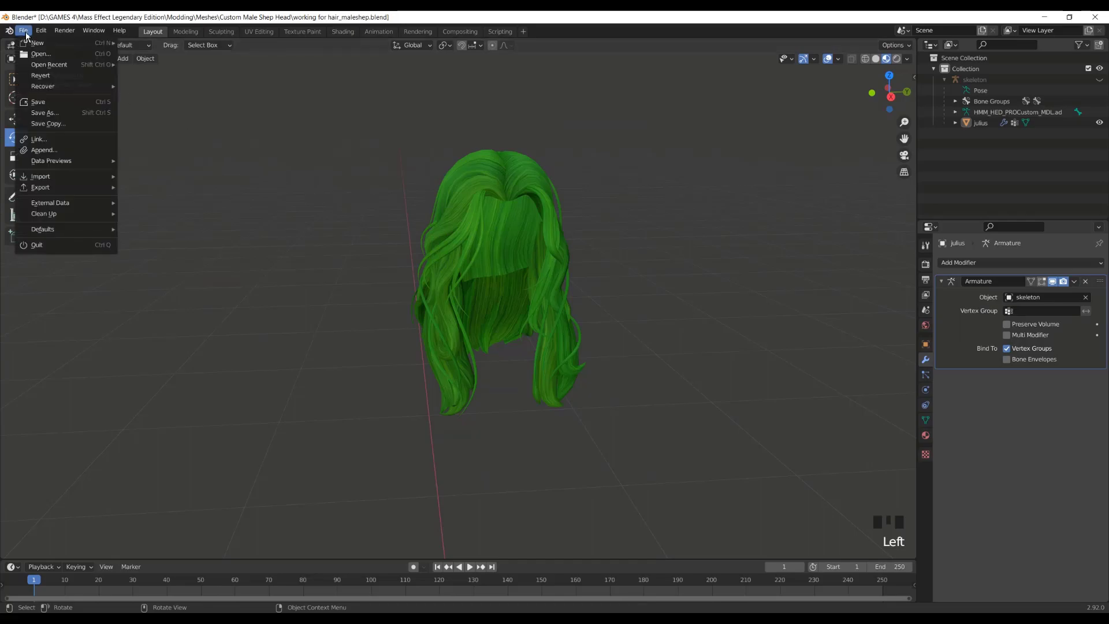
mouse_move(112, 191)
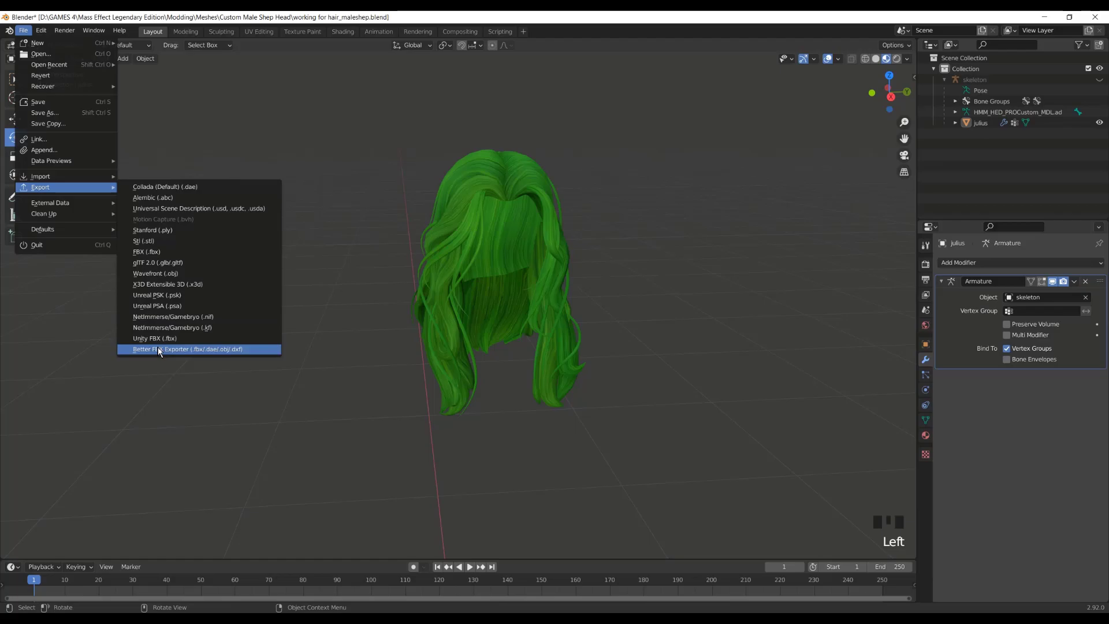
click(159, 253)
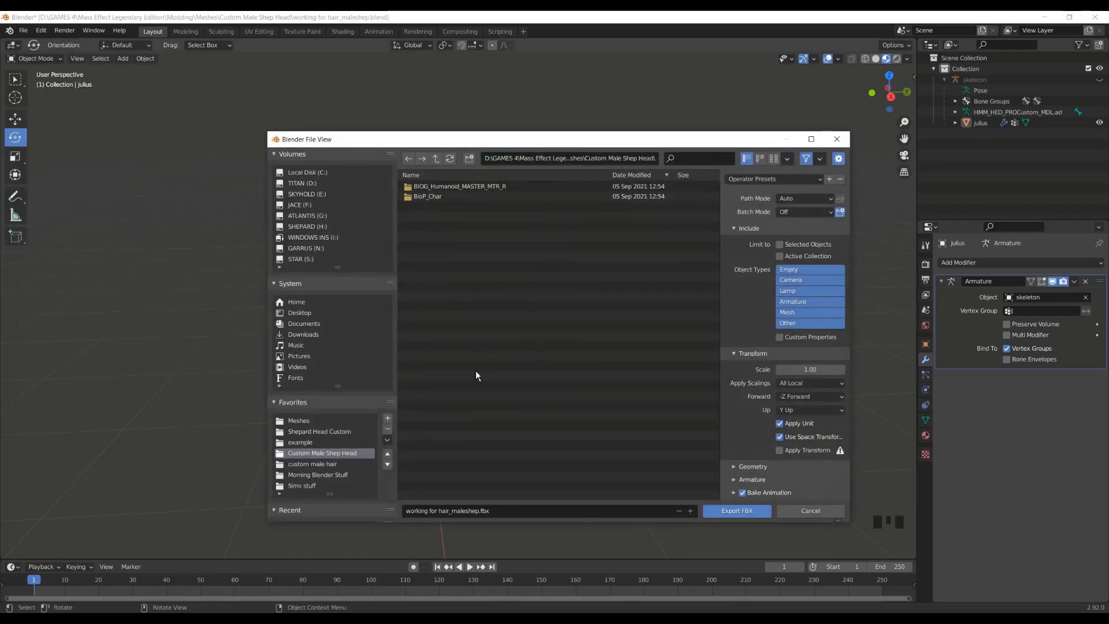
scroll(325, 426, down, 2)
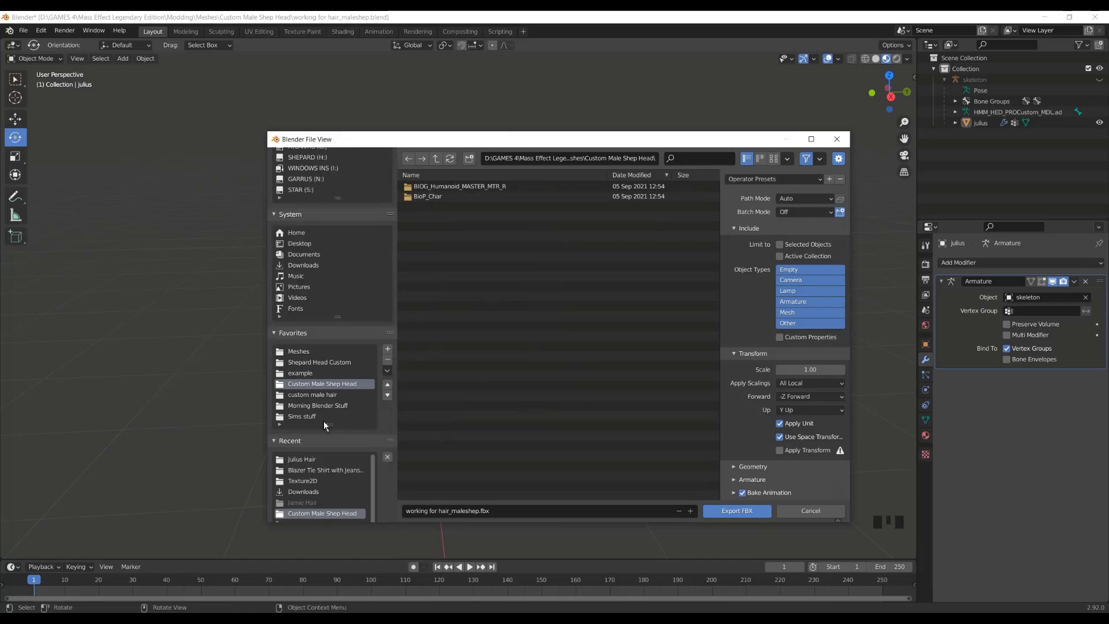
click(312, 459)
click(488, 512)
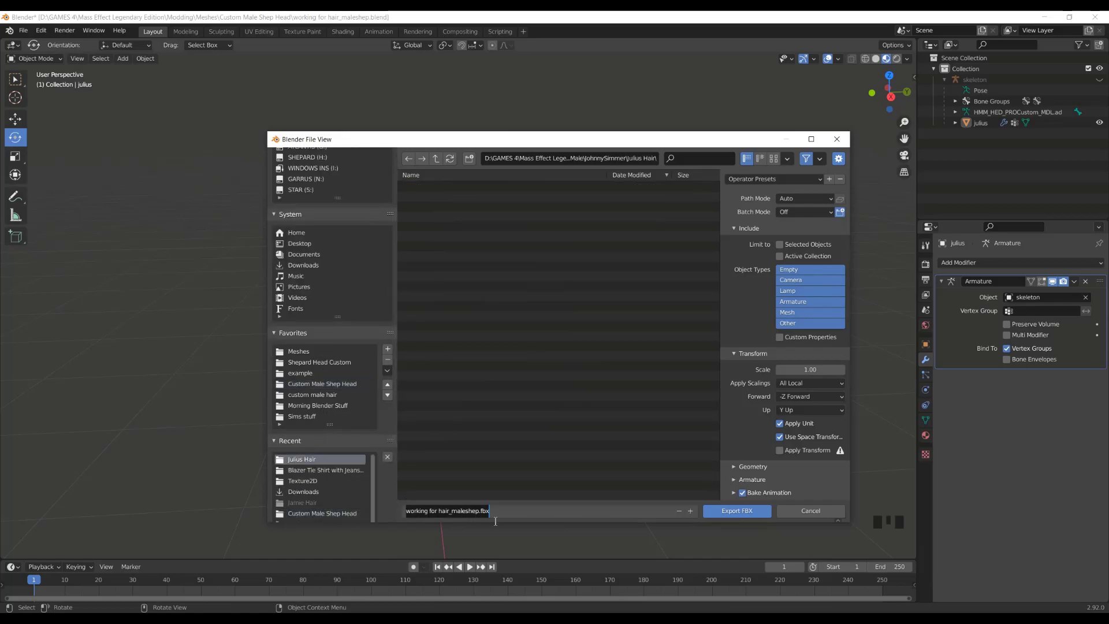
key(BackSpace)
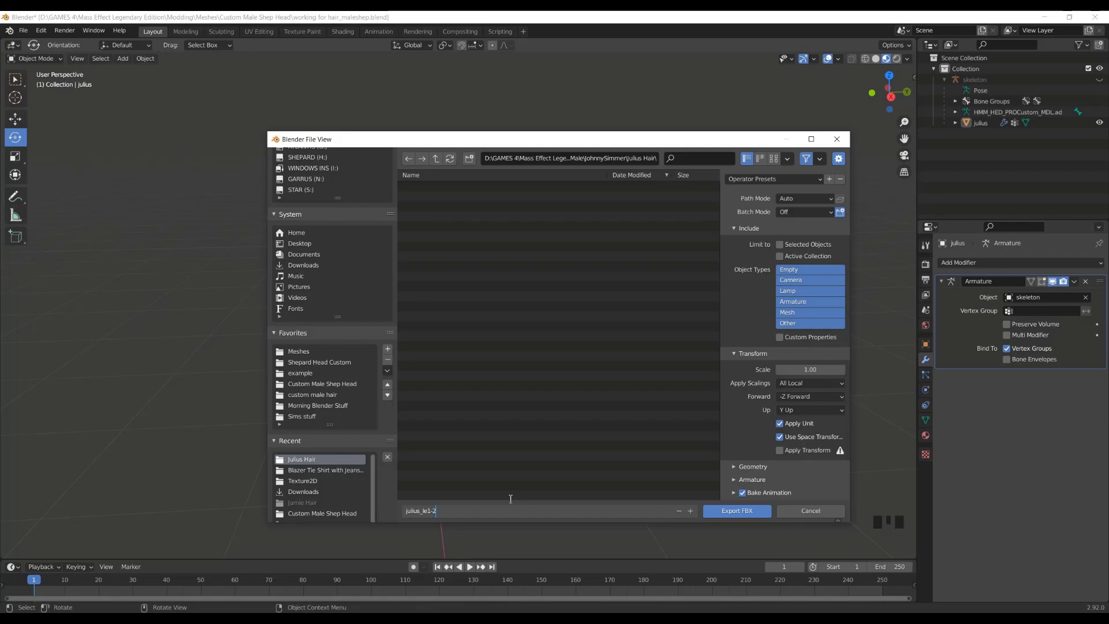
Set the geometry smoothing to Edge, disable Add Leaf Bones, and export the FBX.
click(762, 464)
click(763, 465)
scroll(740, 393, down, 2)
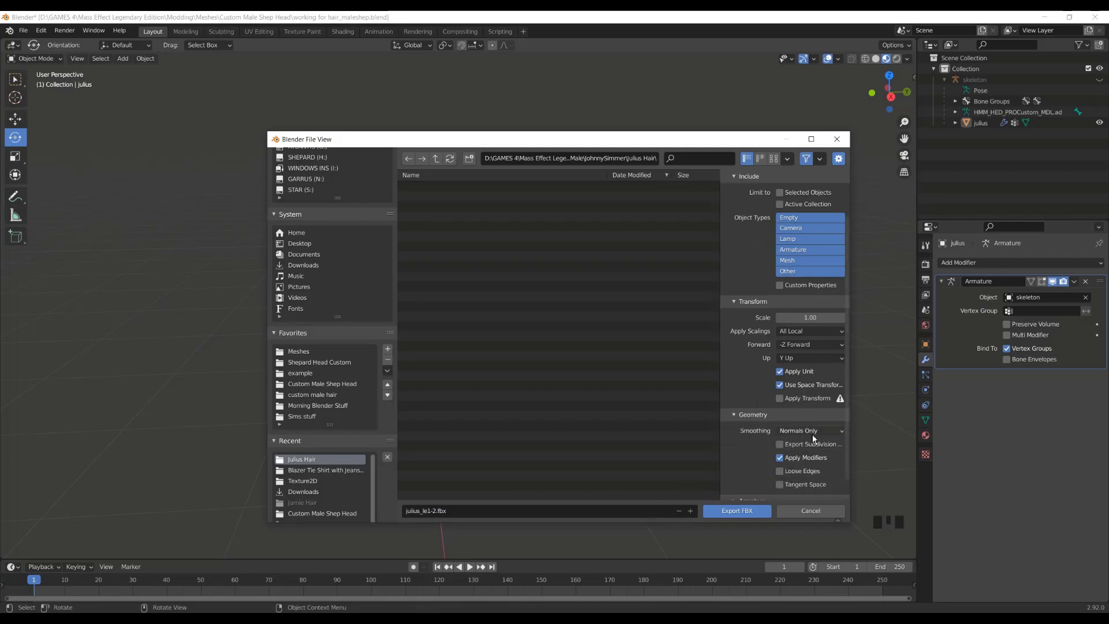
click(805, 431)
click(802, 470)
scroll(729, 372, down, 1)
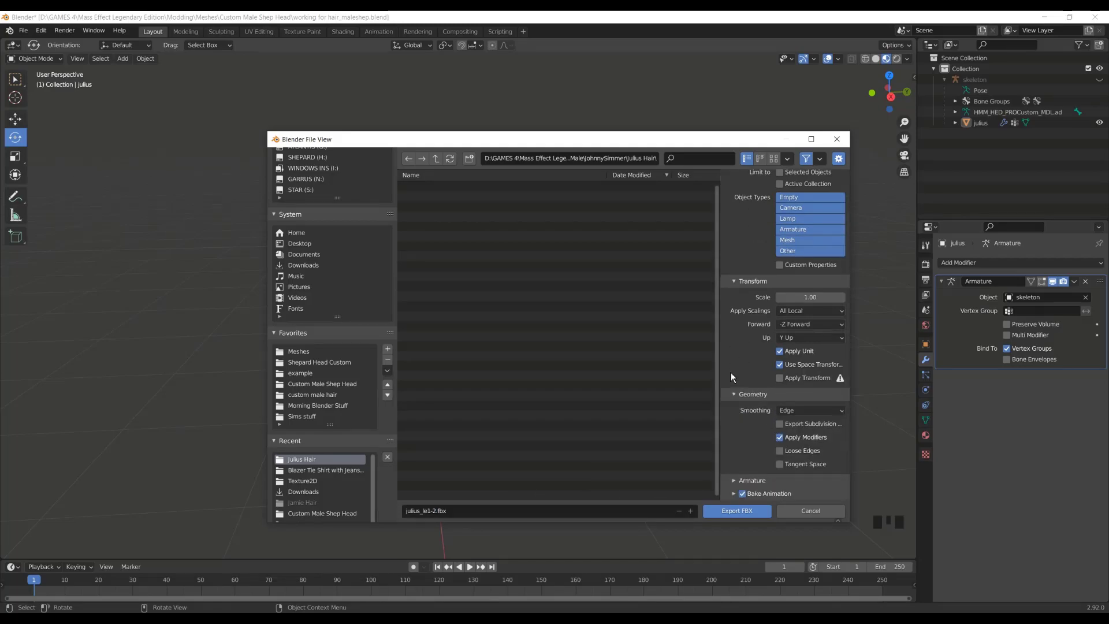
click(752, 480)
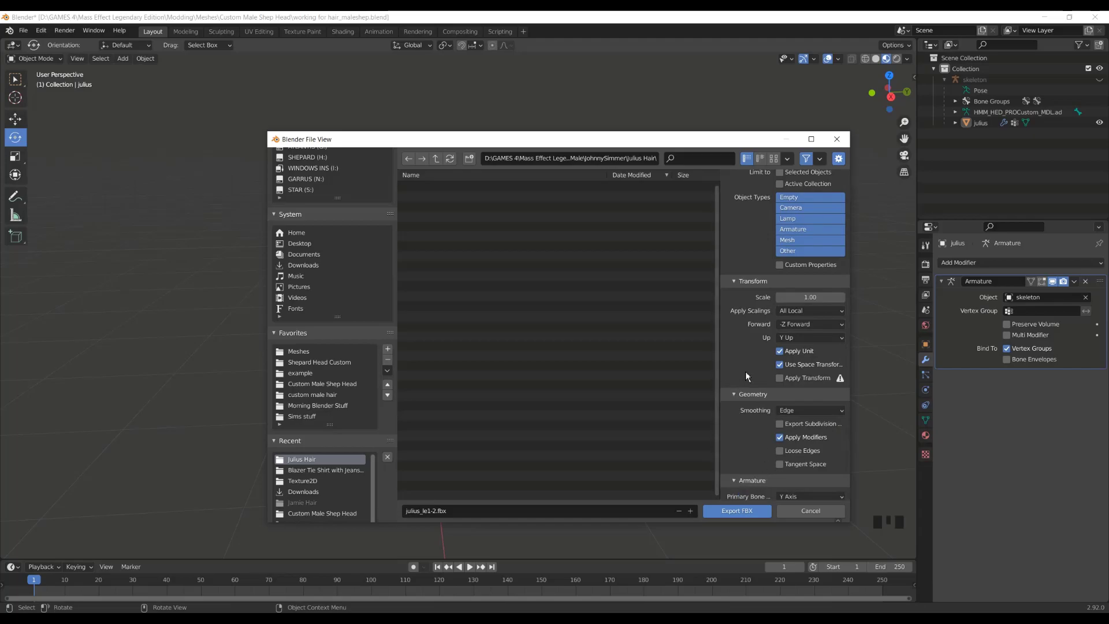
scroll(745, 372, down, 3)
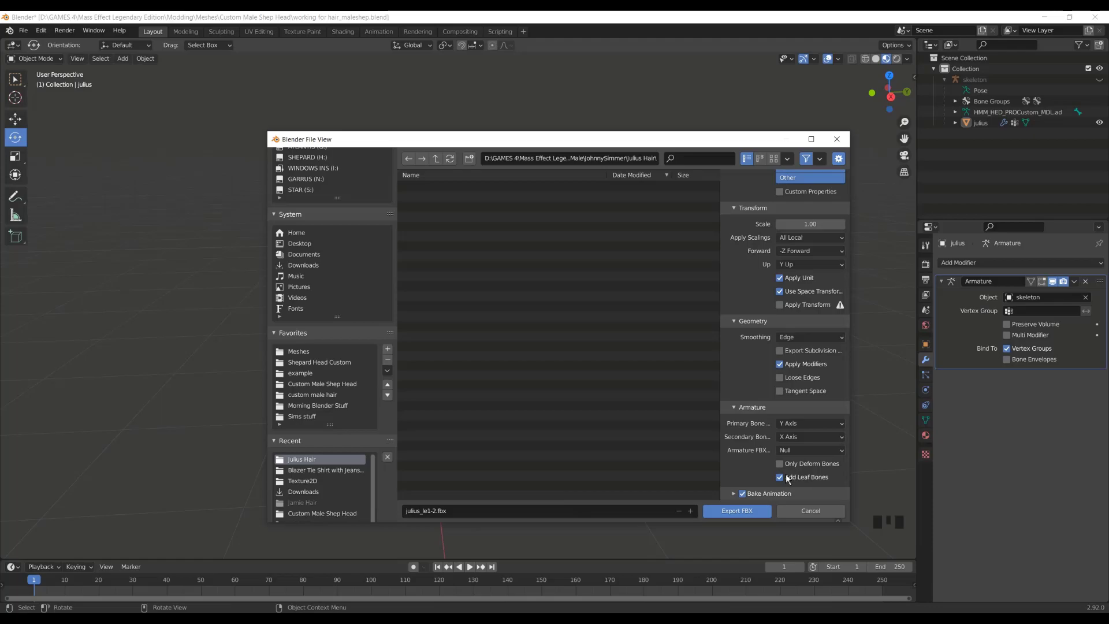
click(779, 479)
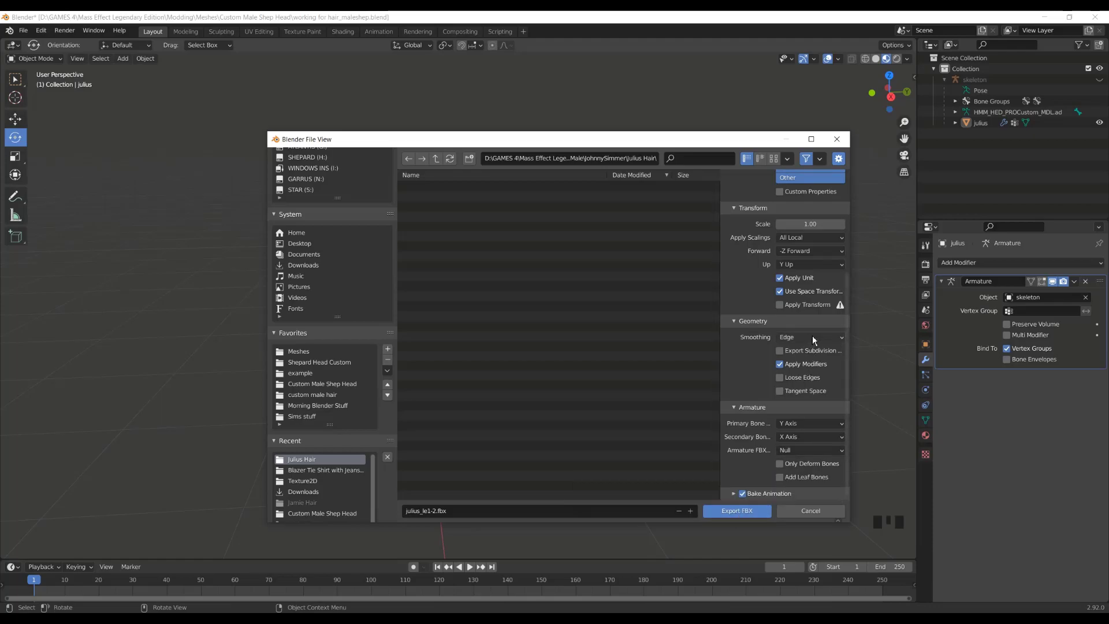
click(740, 514)
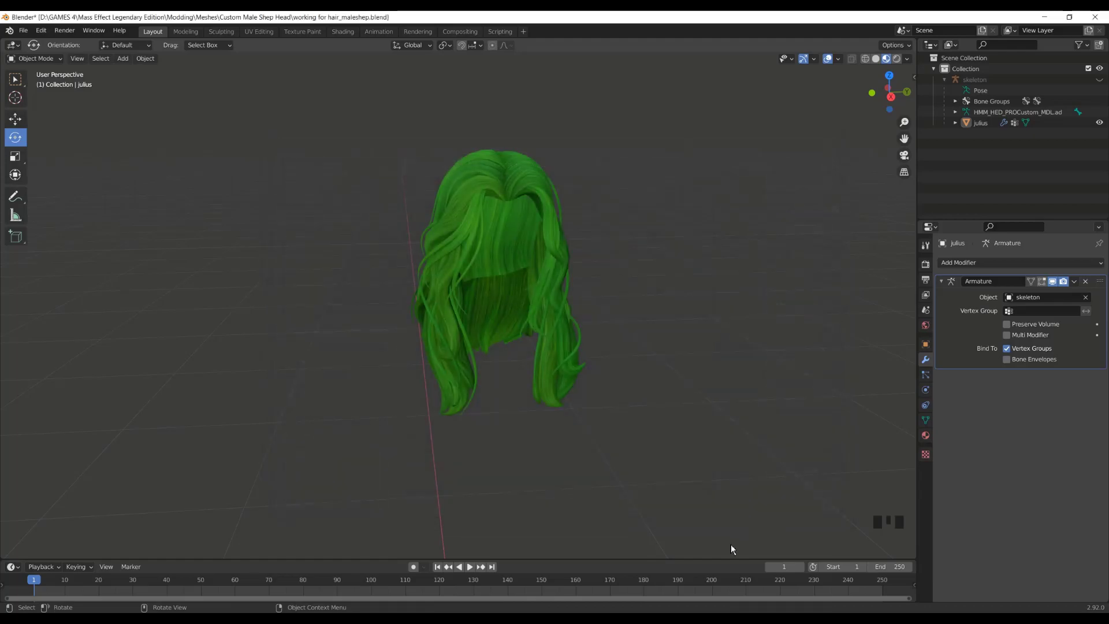
Save the Blender project in the Julius Hair folder as "working le1-2.blend".
click(23, 31)
click(45, 112)
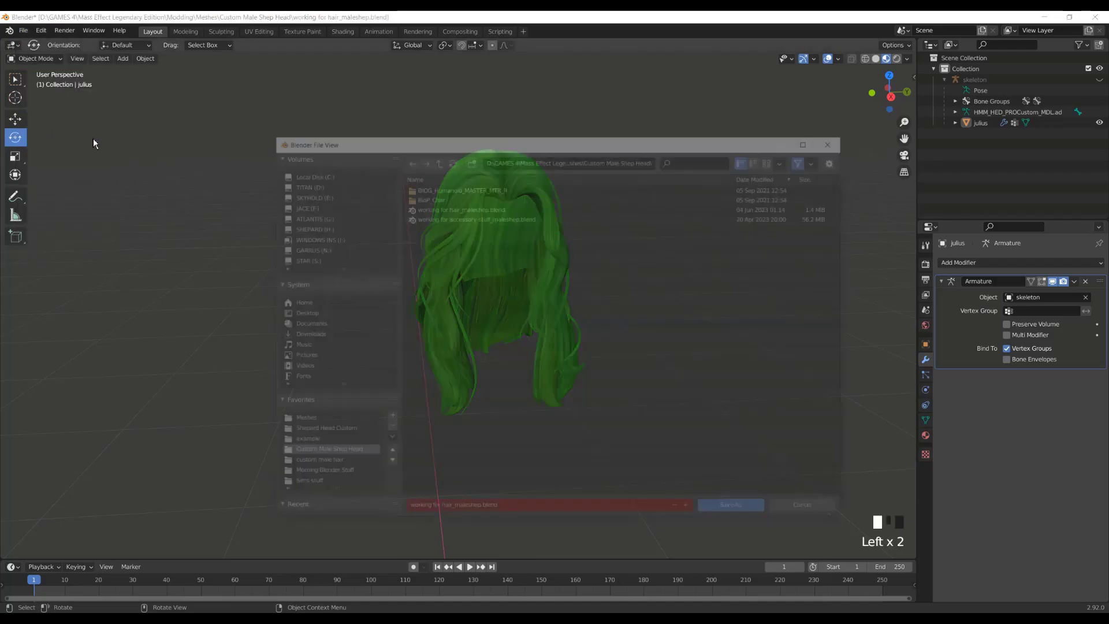
scroll(347, 405, down, 3)
click(320, 457)
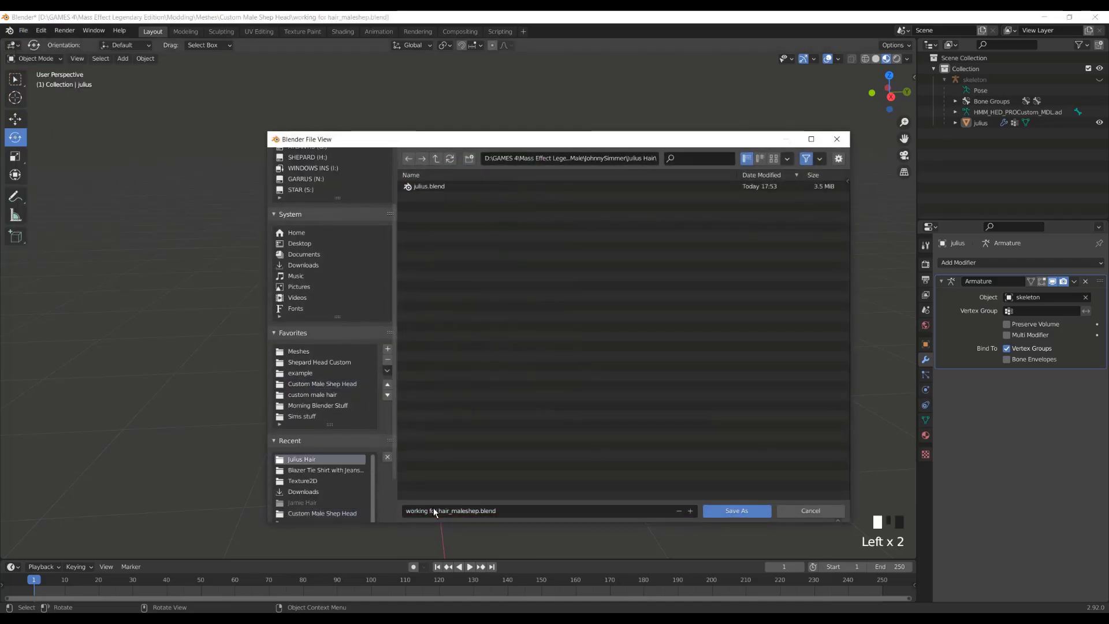
click(473, 511)
drag(479, 509, 431, 508)
text(le)
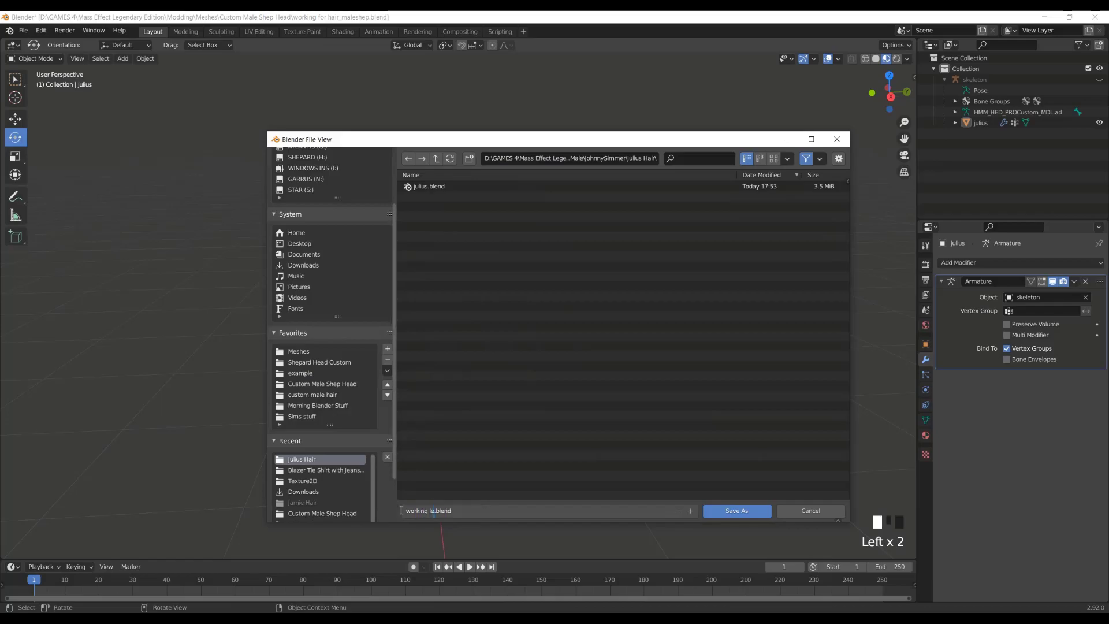
text(1-2)
click(744, 510)
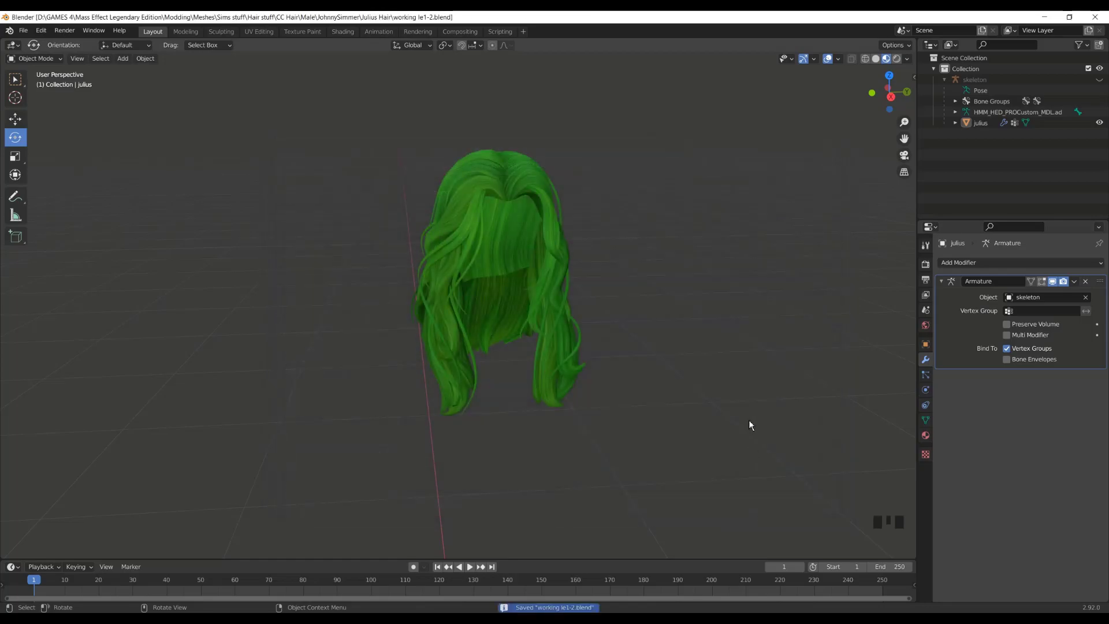
Import the HMM_HIR_Rsk_MDL skeleton mesh (.psk) into the scene.
click(23, 30)
mouse_move(89, 178)
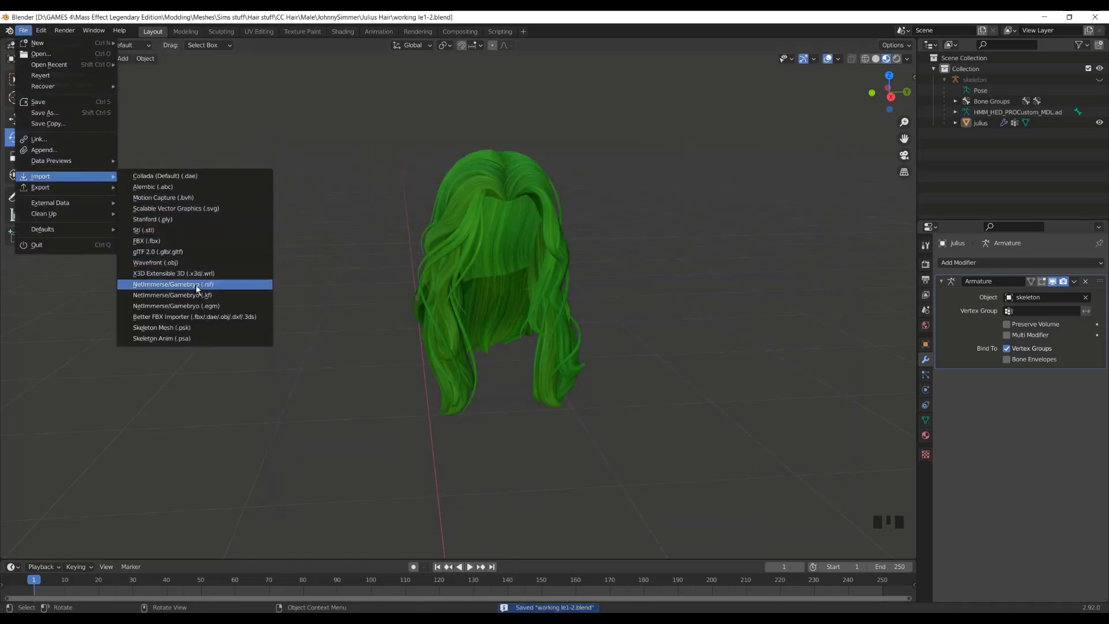
click(193, 326)
click(346, 452)
click(334, 463)
click(464, 186)
double_click(657, 186)
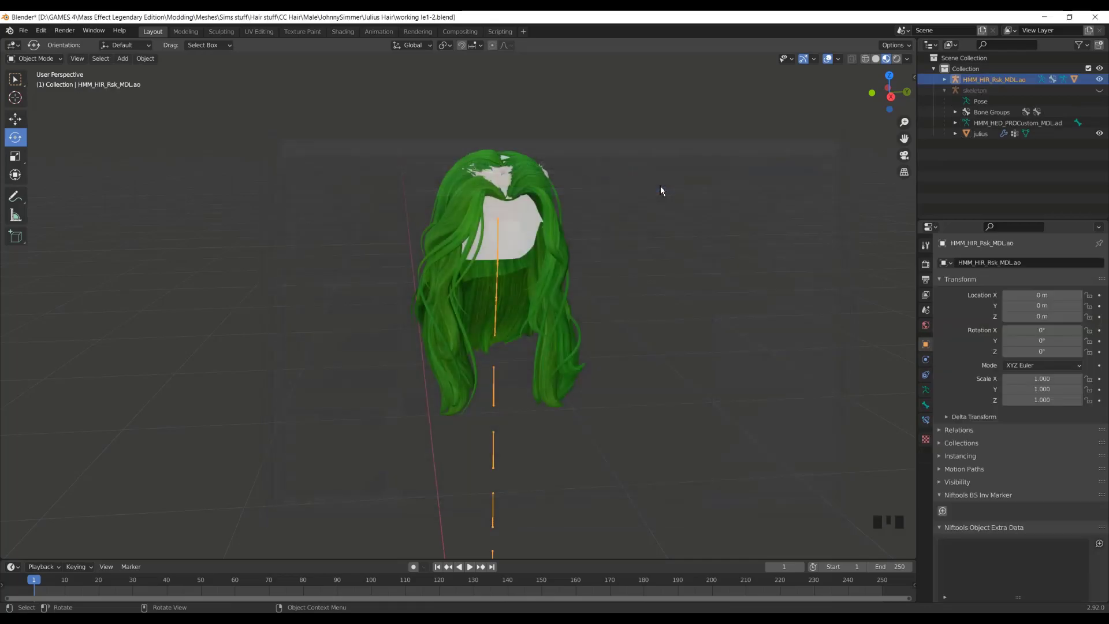
Delete the HMM_HIR_Rsk_MDL.mo mesh from under the imported armature, keeping the bones.
scroll(743, 217, down, 3)
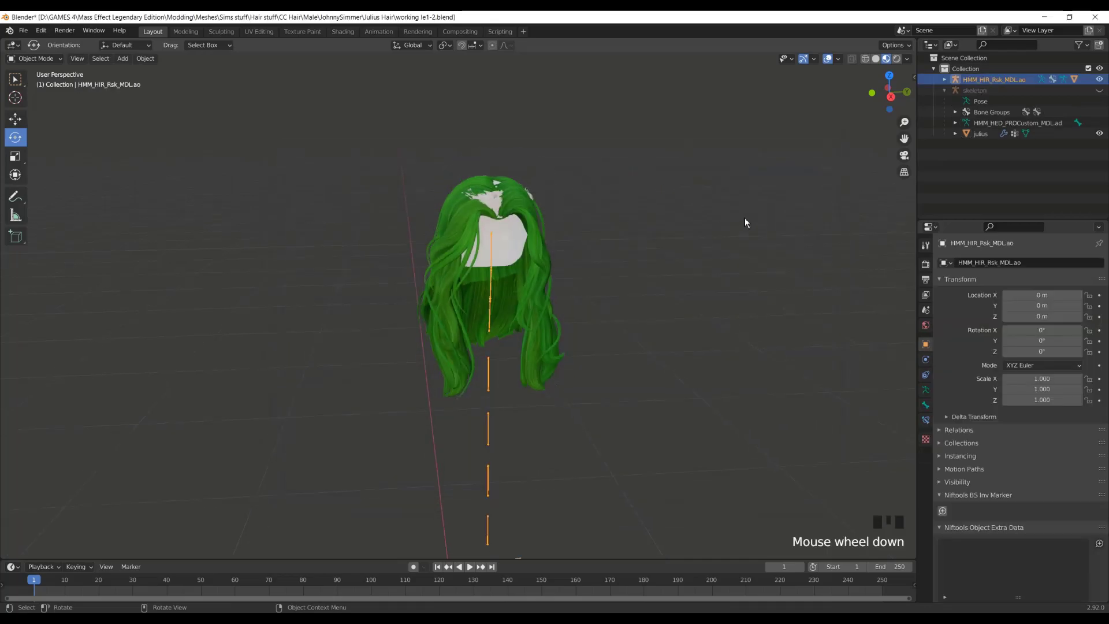
click(944, 80)
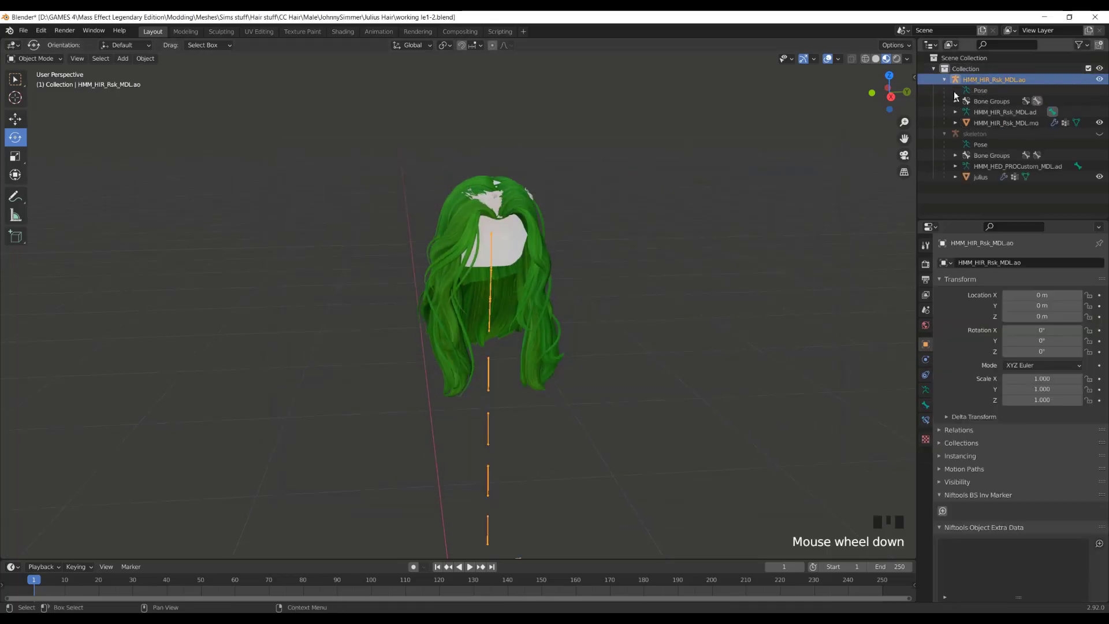
click(994, 125)
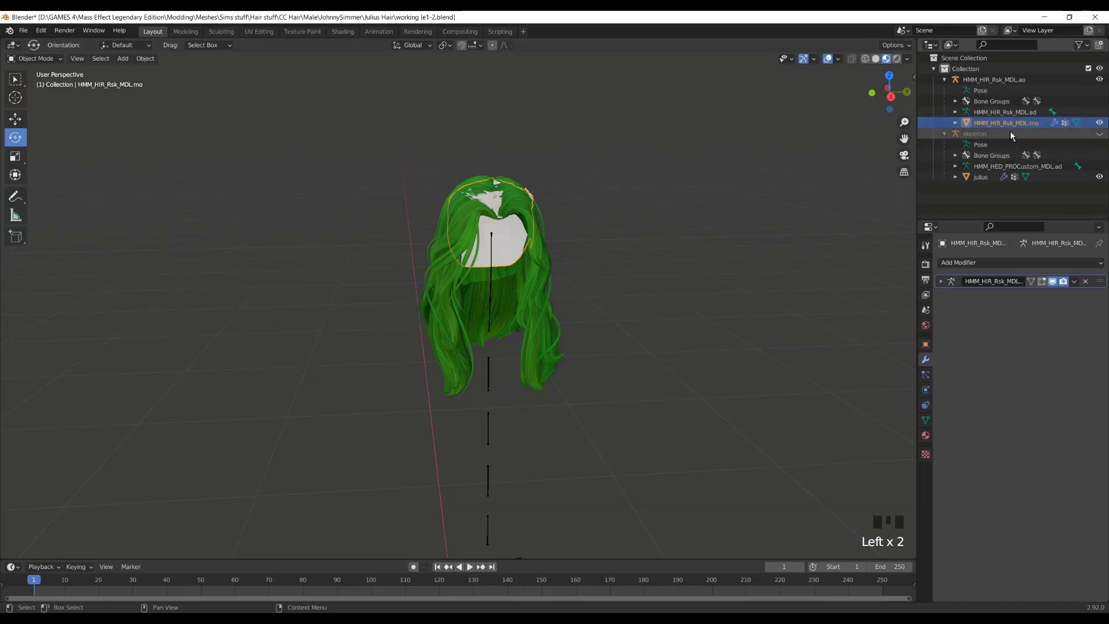
click(1018, 120)
key(Delete)
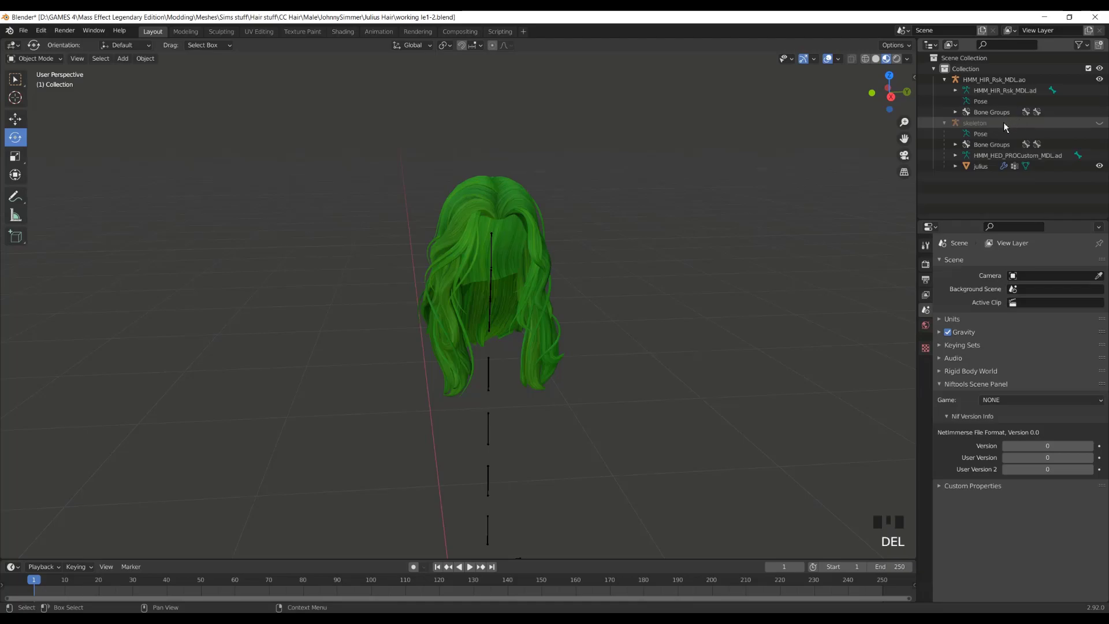
Parent the julius hair mesh to the HMM_HIR_Rsk_MDL.ao armature using Object (Keep Transform).
click(981, 165)
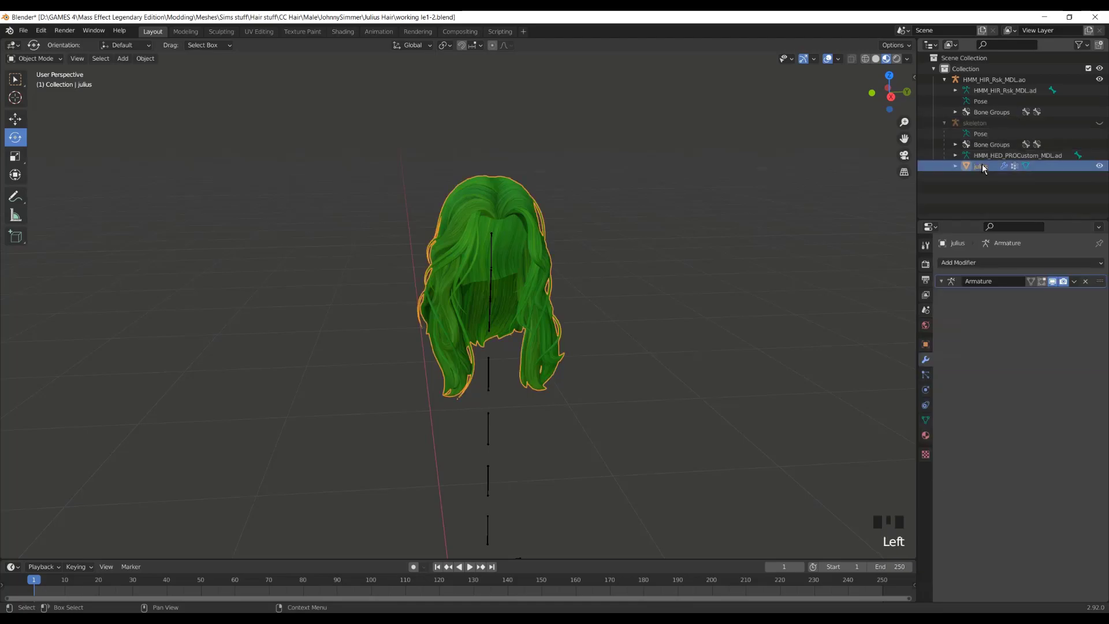
ctrl+click(993, 80)
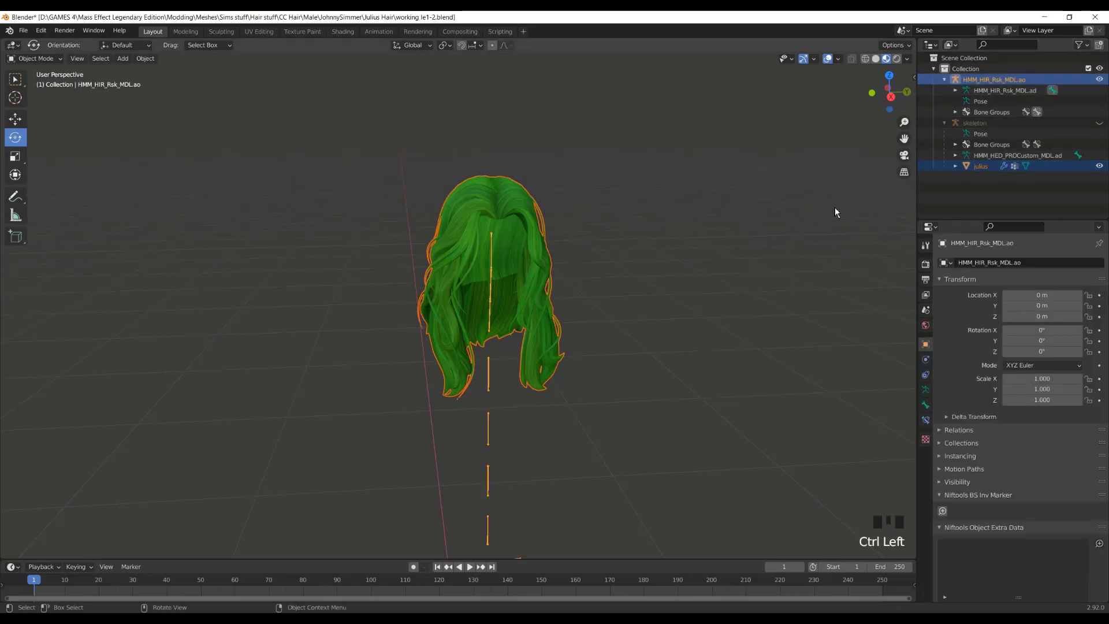
key(ctrl+p)
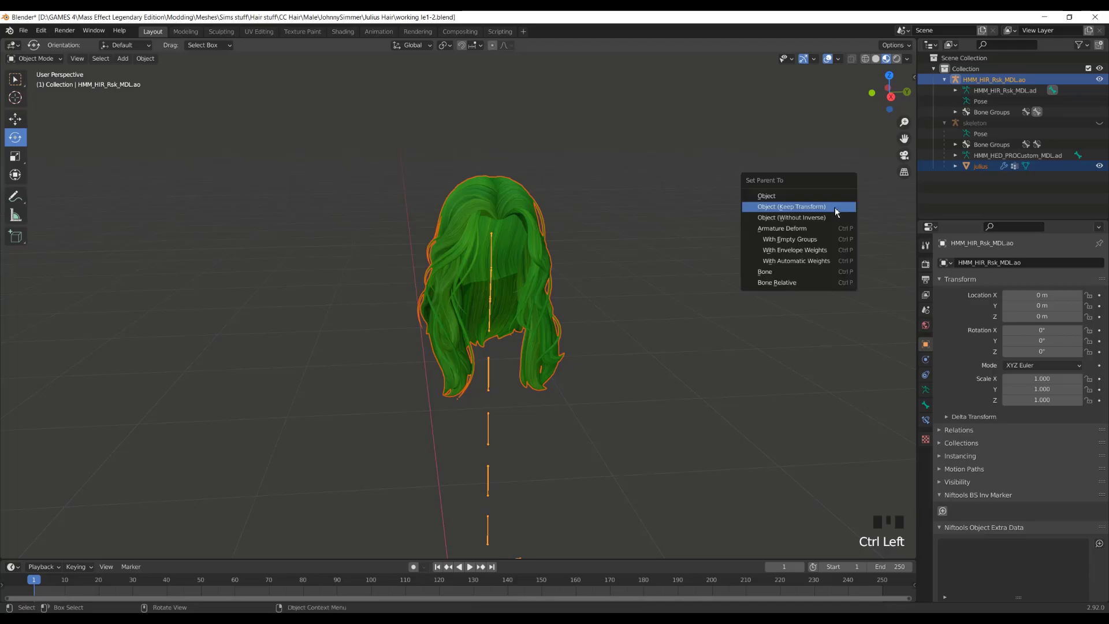
click(833, 207)
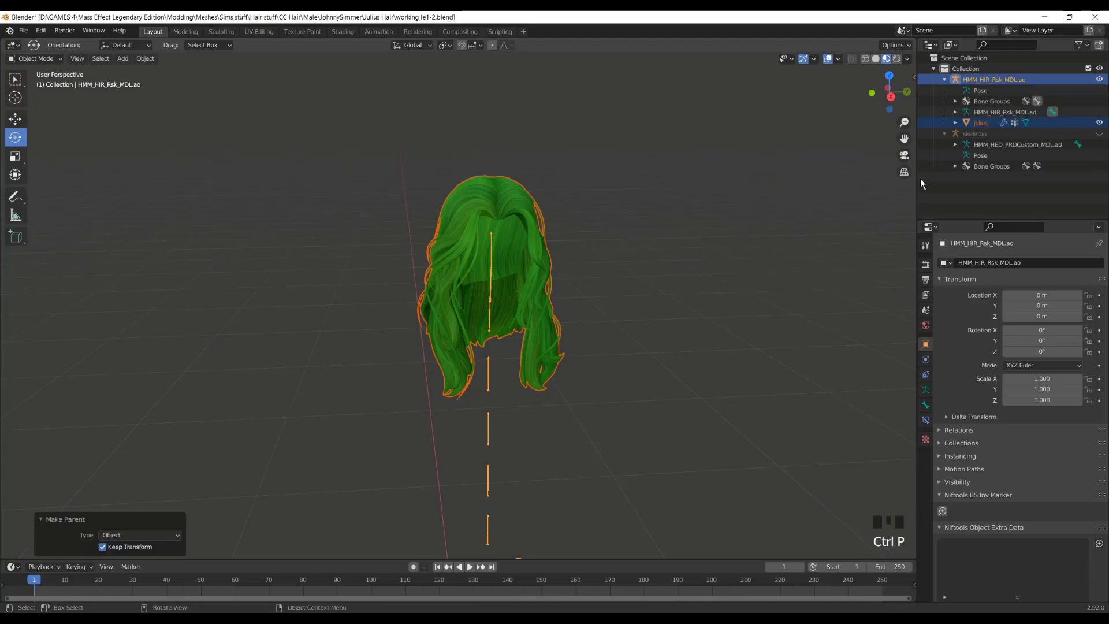
Delete the old skeleton armature and set the julius Armature modifier's object to HMM_HIR_Rsk_MDL.ao.
click(974, 133)
key(Delete)
click(980, 123)
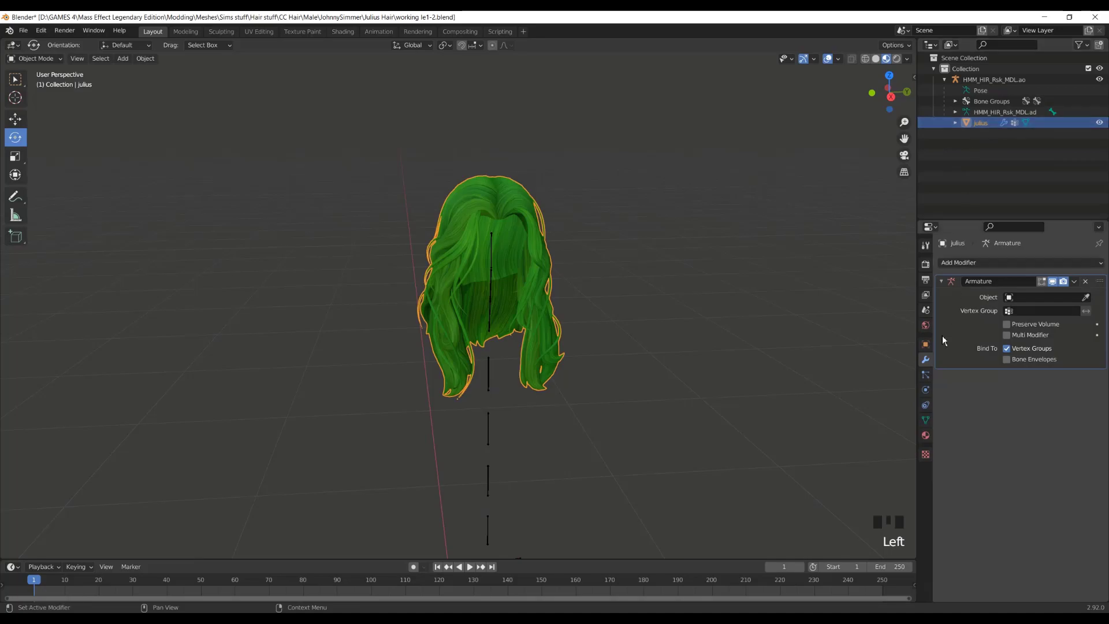
click(1042, 297)
click(1033, 311)
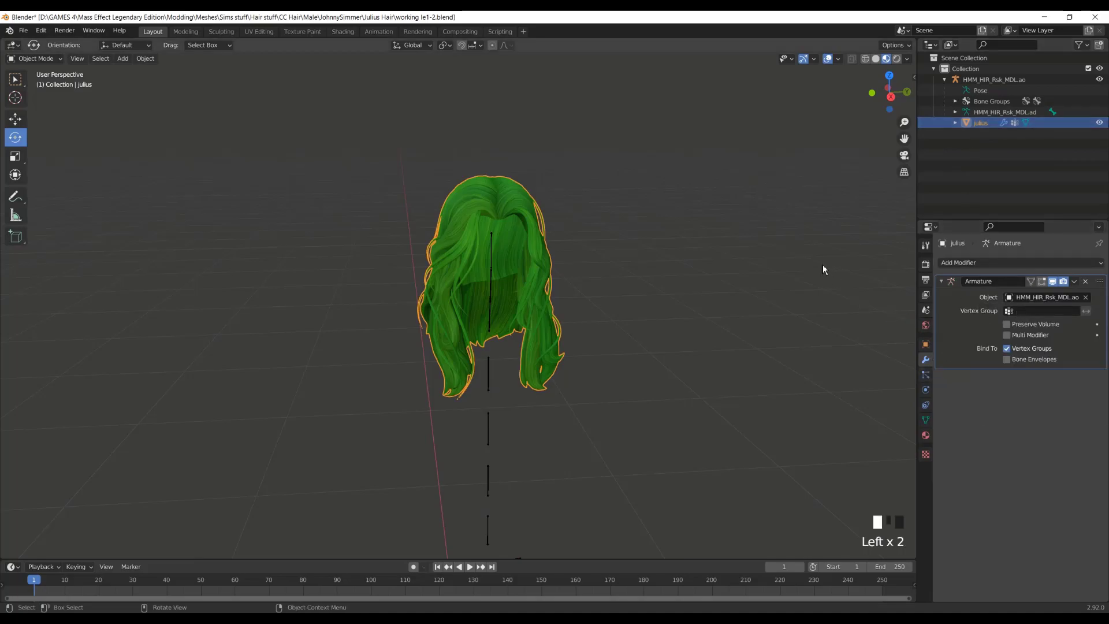
Rename the HMM_HIR_Rsk_MDL.ao armature to "skeleton".
click(1031, 80)
key(F2)
text(skeleton)
key(Return)
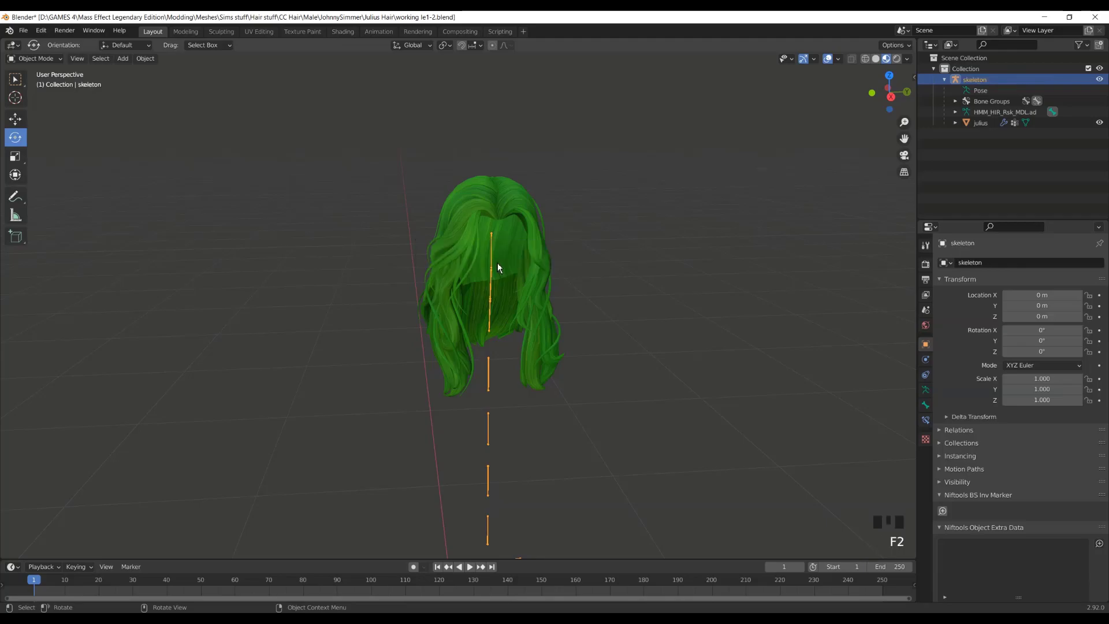
Save the project in the Julius Hair folder under the new name "working le3.blend".
click(23, 30)
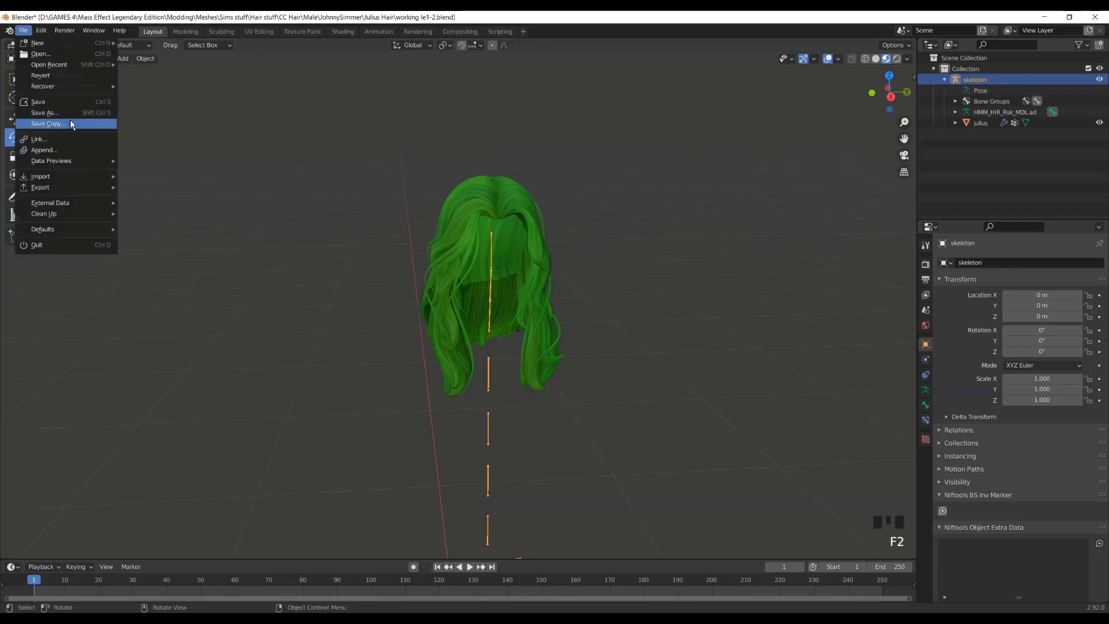
click(46, 117)
click(436, 510)
click(437, 511)
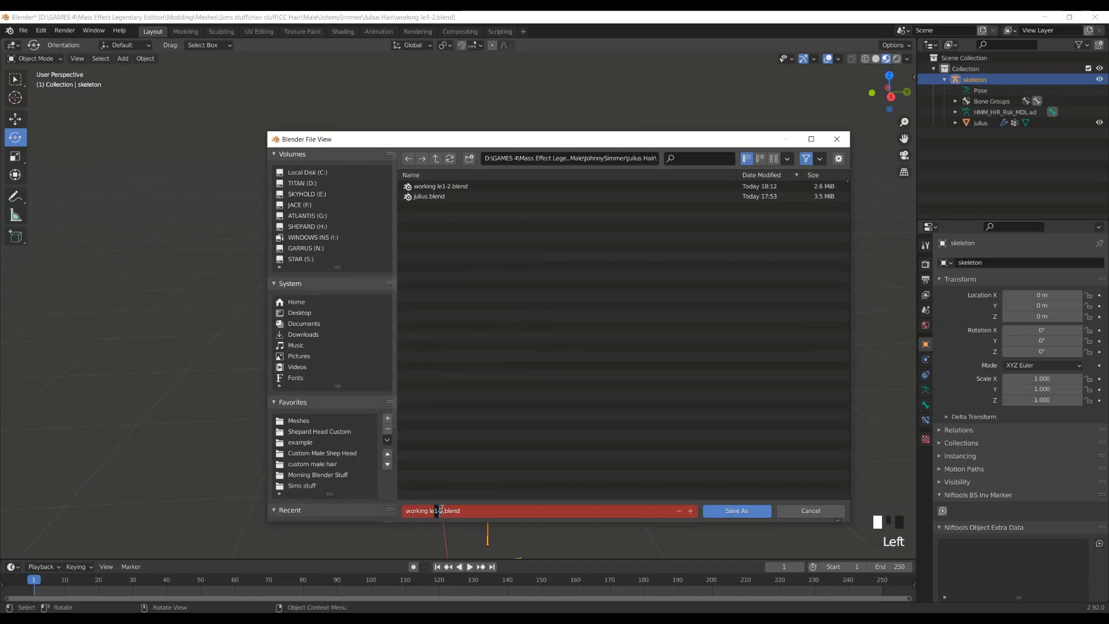
text(3)
click(733, 511)
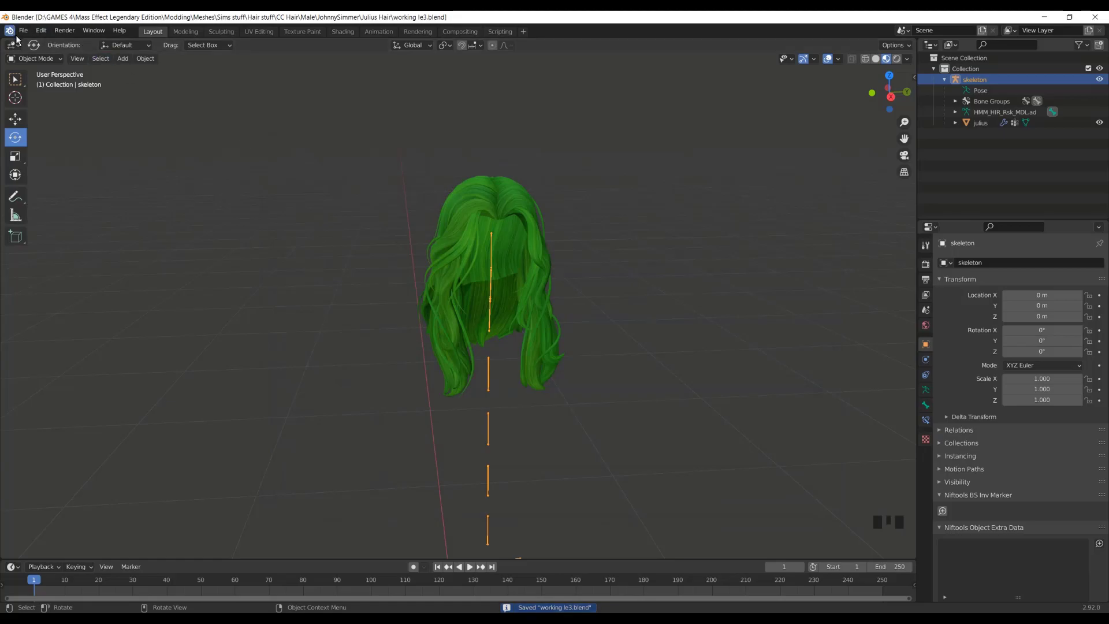
Export the rigged hair with Better FBX Exporter as julius_le3.fbx, using FBX version FBX_2013_00.
click(23, 30)
click(24, 30)
mouse_move(58, 187)
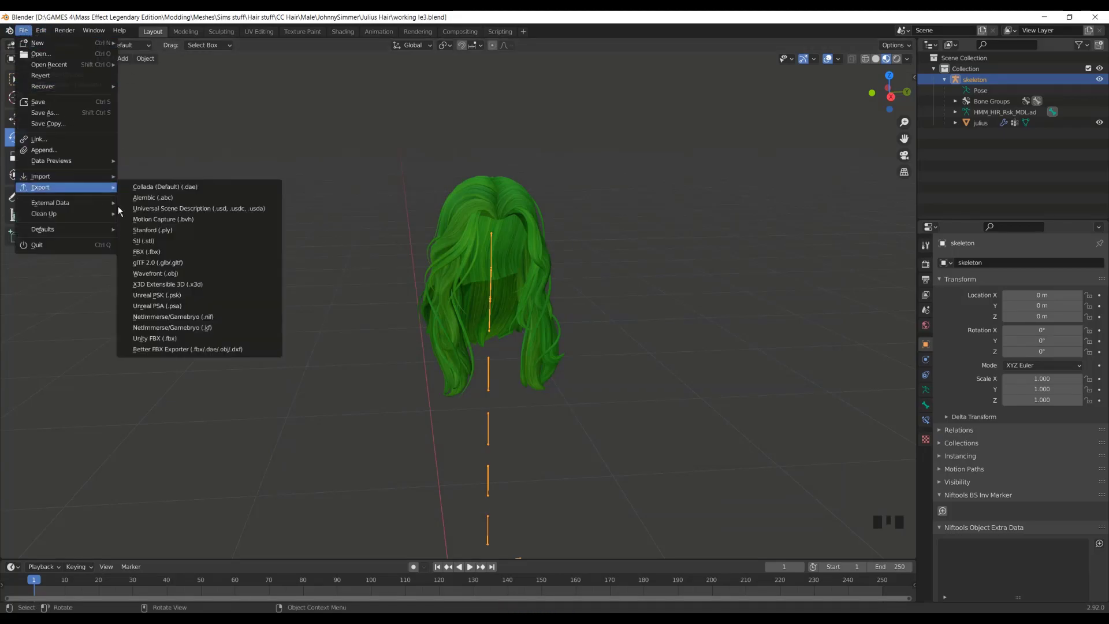
click(199, 349)
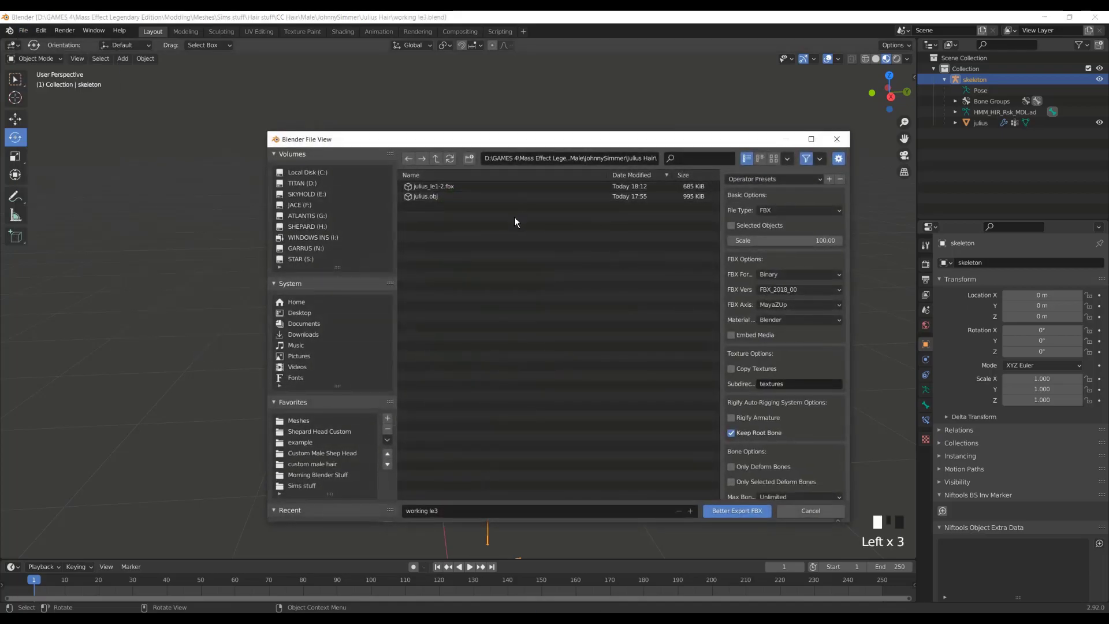
click(480, 185)
click(434, 511)
click(430, 511)
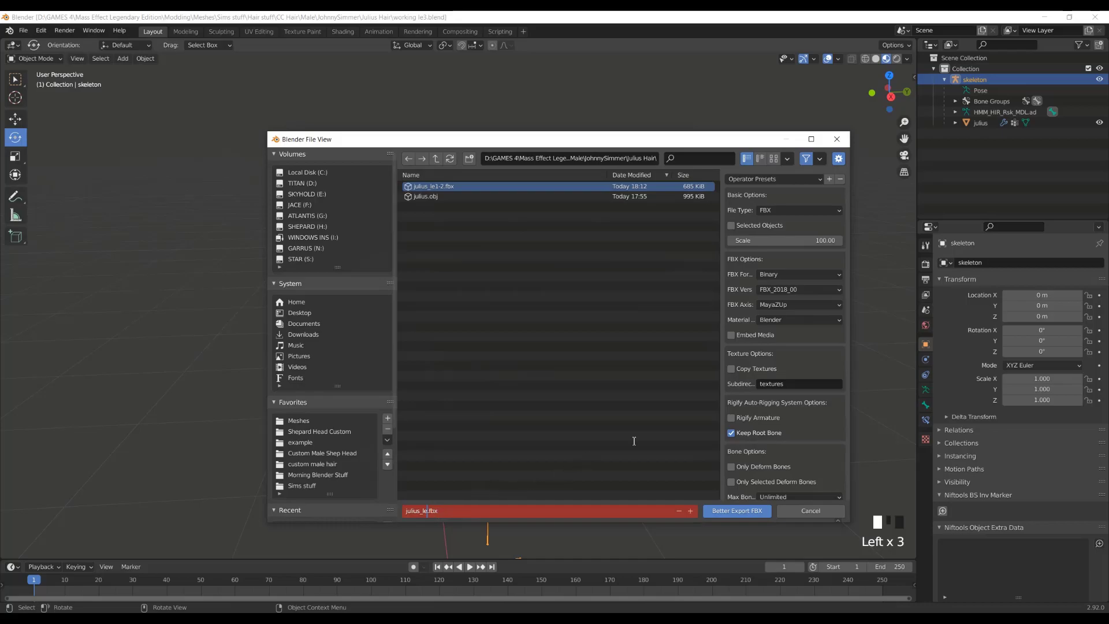
click(786, 289)
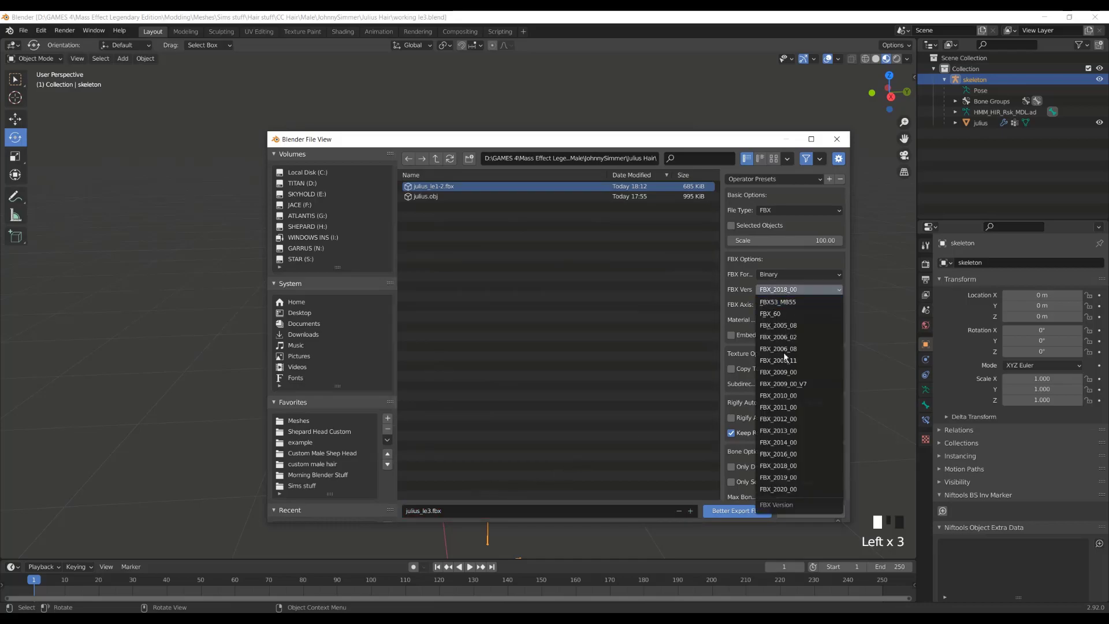
click(779, 430)
click(736, 513)
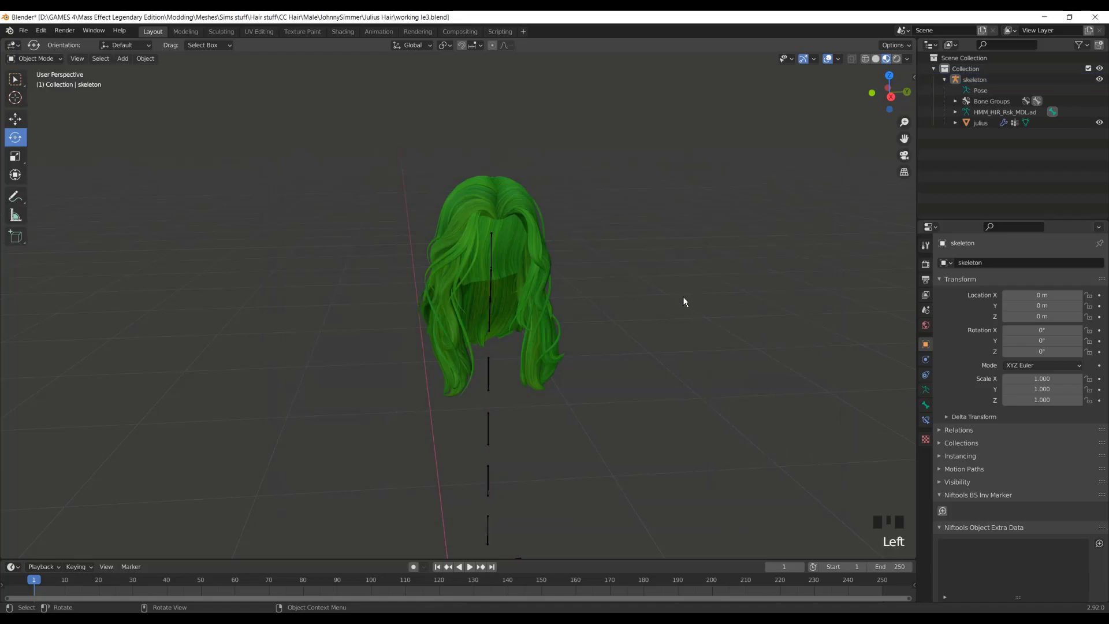
Launch FBX Converter 2013.3, add julius_le1-2.fbx from the Julius Hair folder, and convert it to FBX 2013.
key(super)
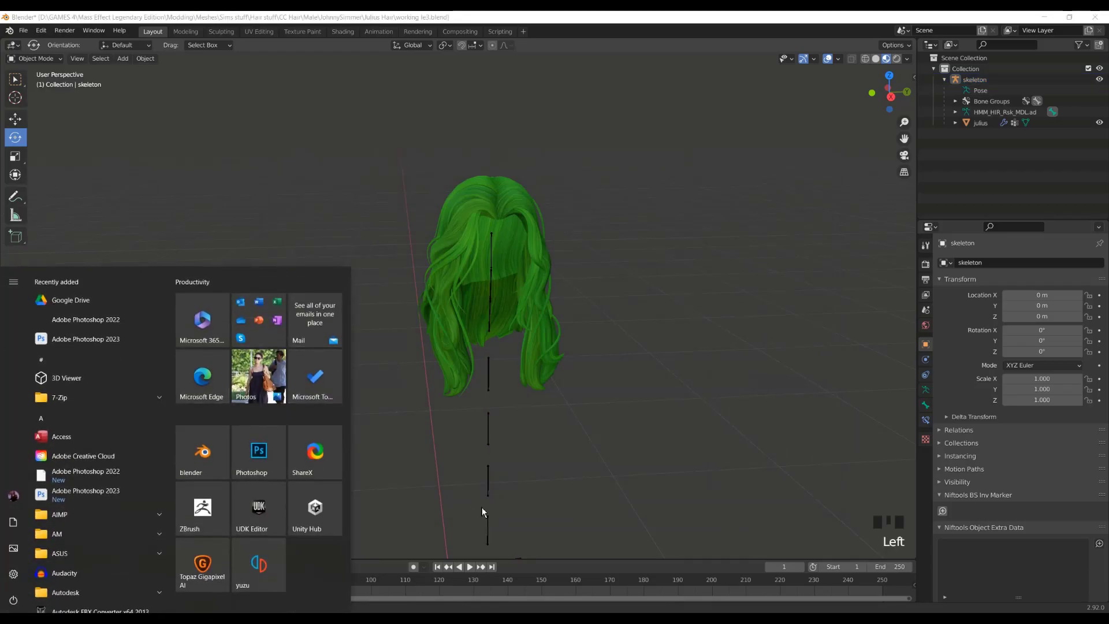
key(super)
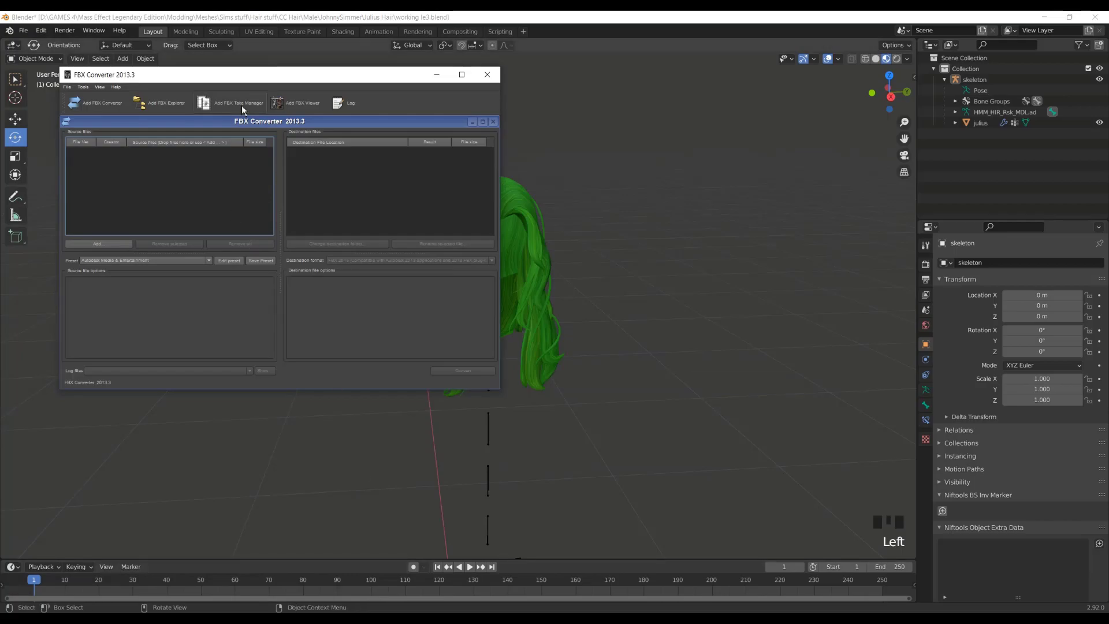
drag(262, 76, 482, 166)
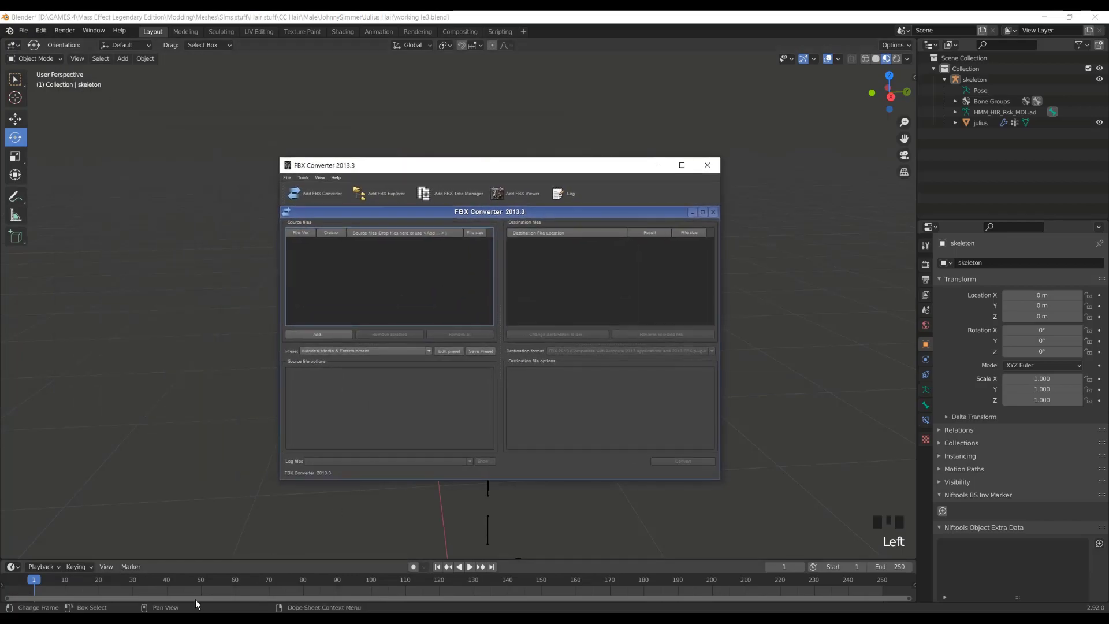
click(163, 617)
drag(490, 95, 719, 175)
drag(955, 297, 351, 258)
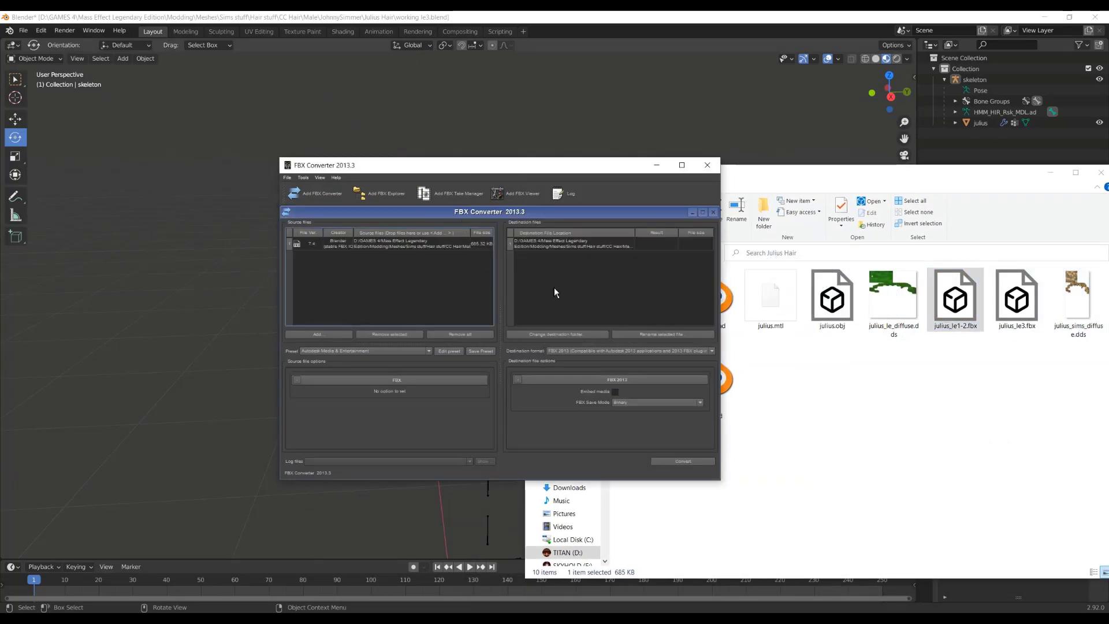
click(693, 462)
Open the FBX 2013 subfolder of the Julius Hair folder in File Explorer.
click(960, 368)
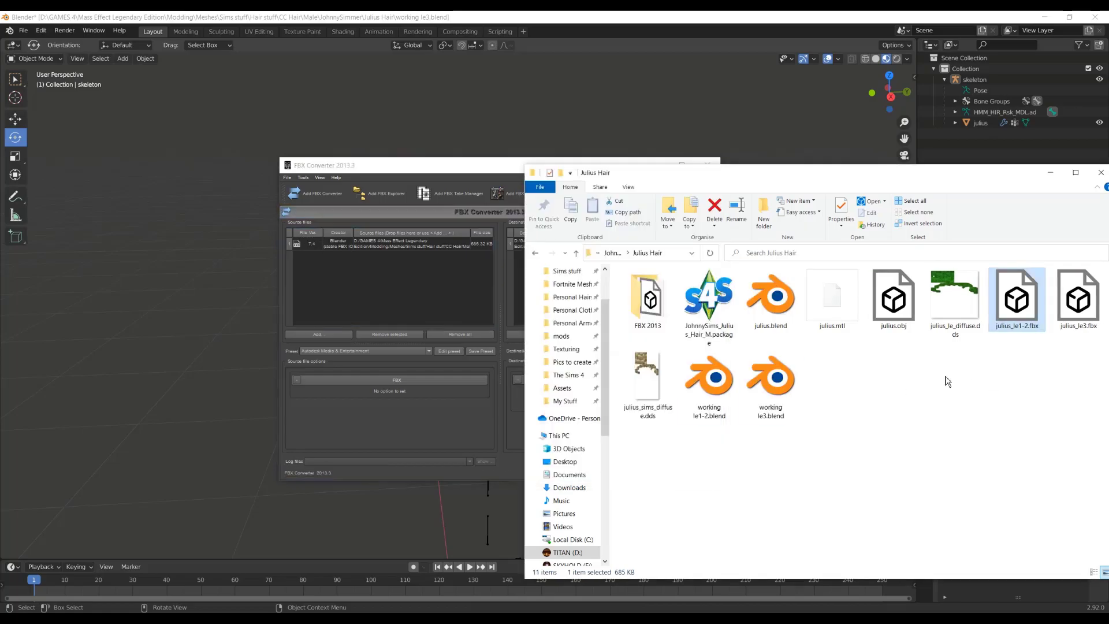
double_click(647, 298)
click(693, 289)
drag(700, 185, 231, 159)
click(256, 340)
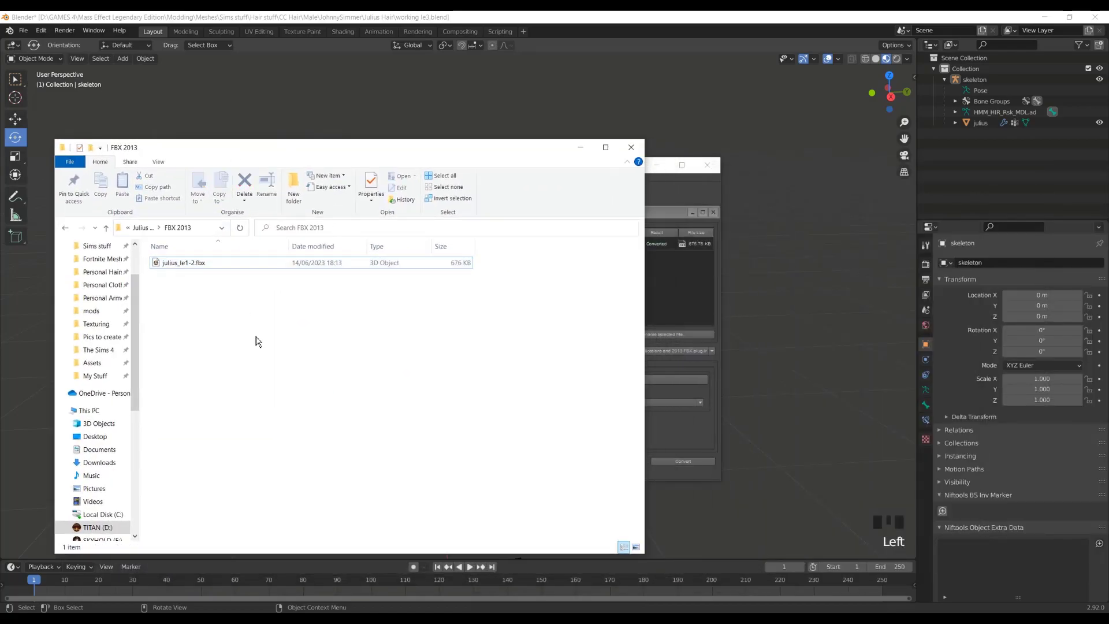
Launch the UDK Editor and postpone the asset database maintenance by a week.
key(super)
text(udk)
key(Return)
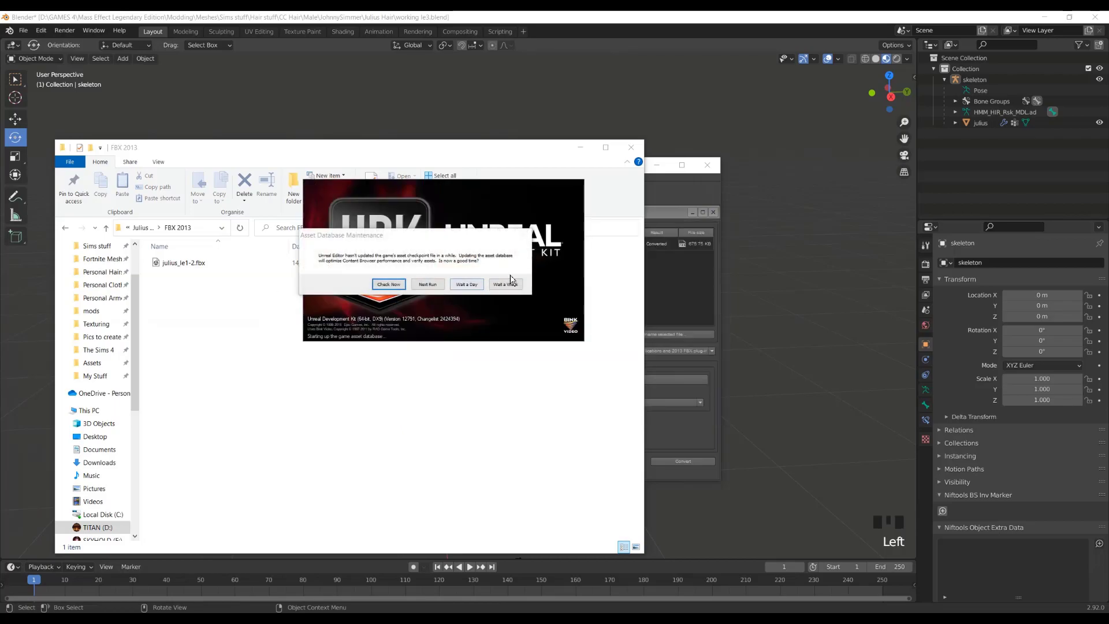
click(500, 285)
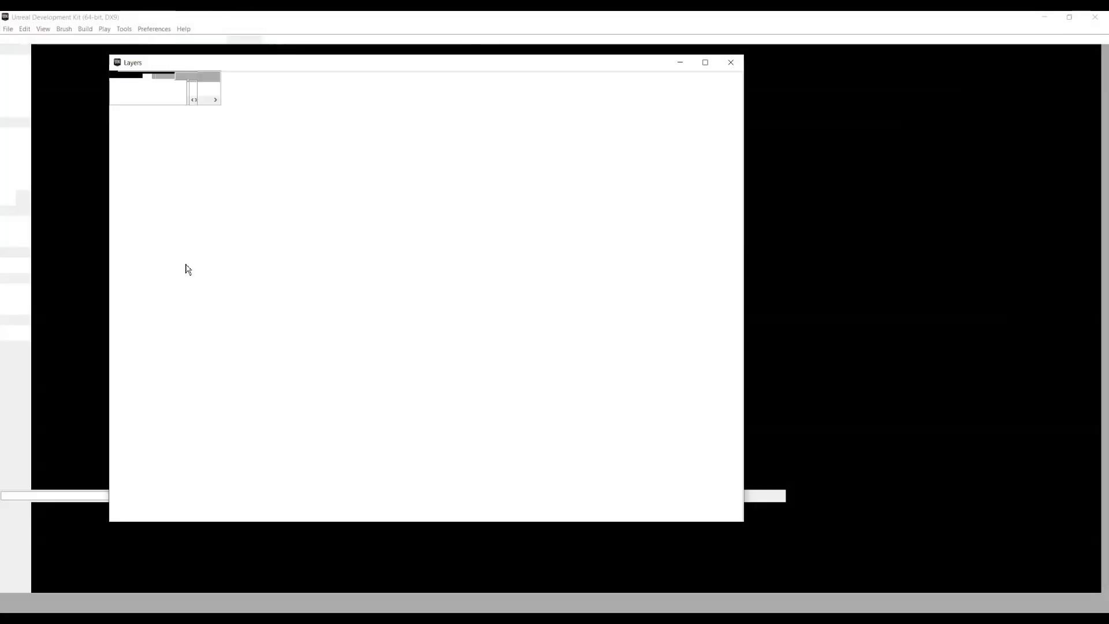
Import the converted julius_le1-2.fbx into the UDK Content Browser as a skeletal mesh in a package named julius_le1-2.
key(alt+Tab)
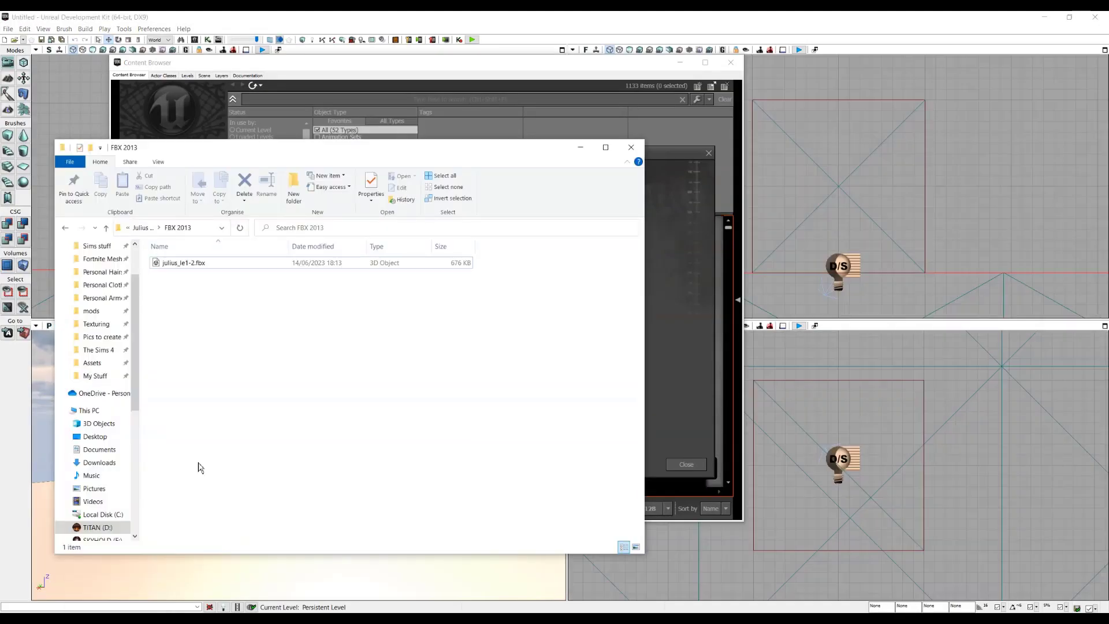
drag(332, 153, 848, 150)
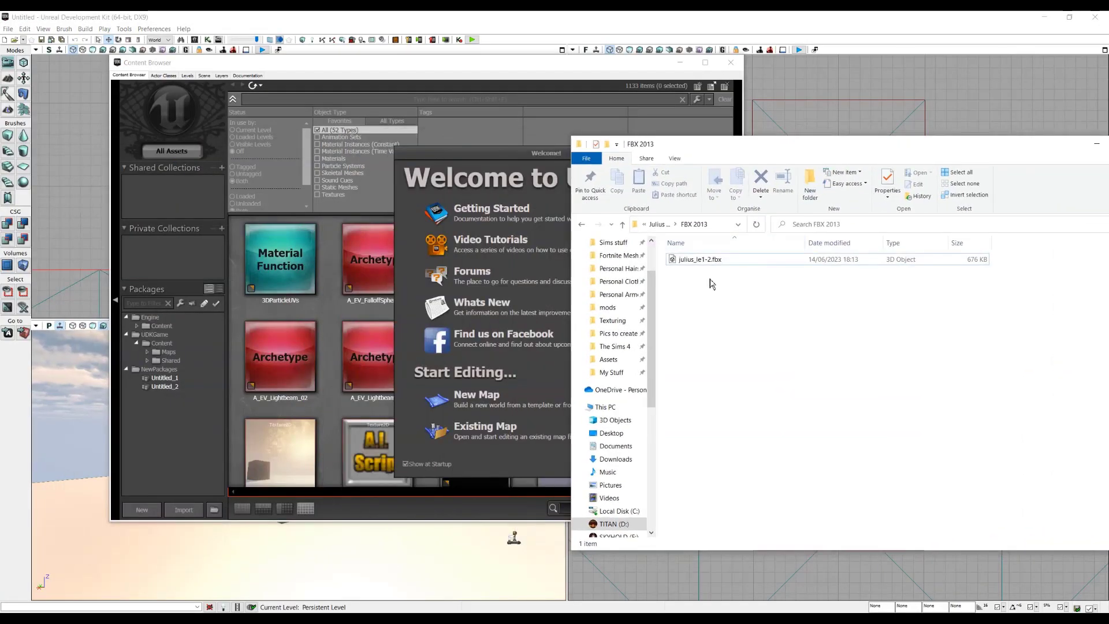
click(707, 262)
drag(707, 262, 267, 319)
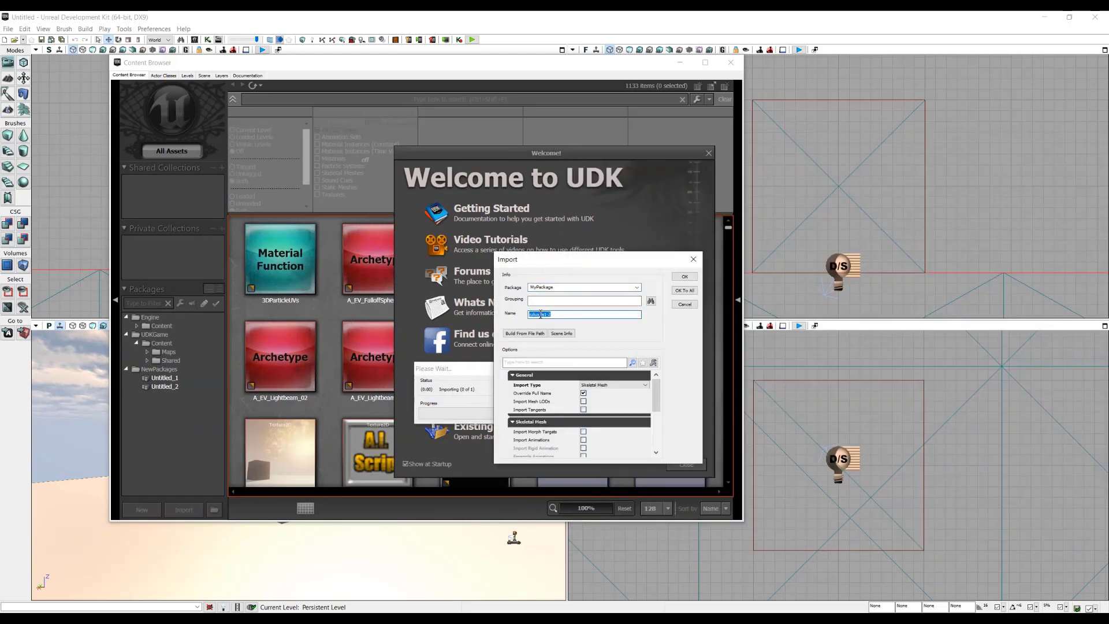
click(685, 276)
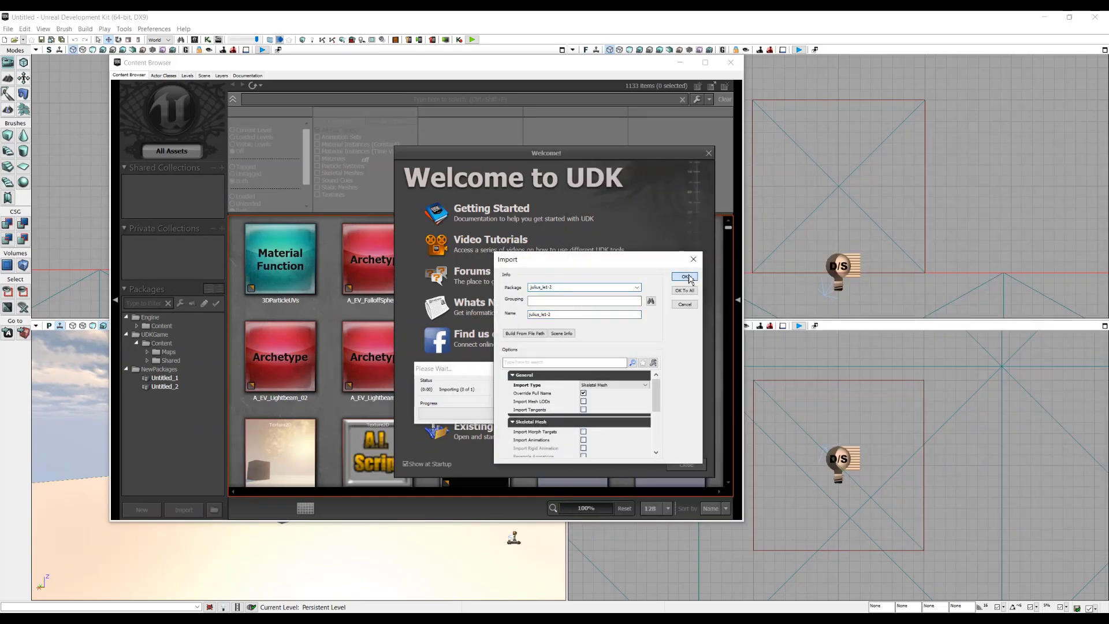
Save the imported julius_le1-2 skeletal mesh's package as julius_le1-2.upk in the Julius Hair folder, and close the Content Browser.
click(167, 378)
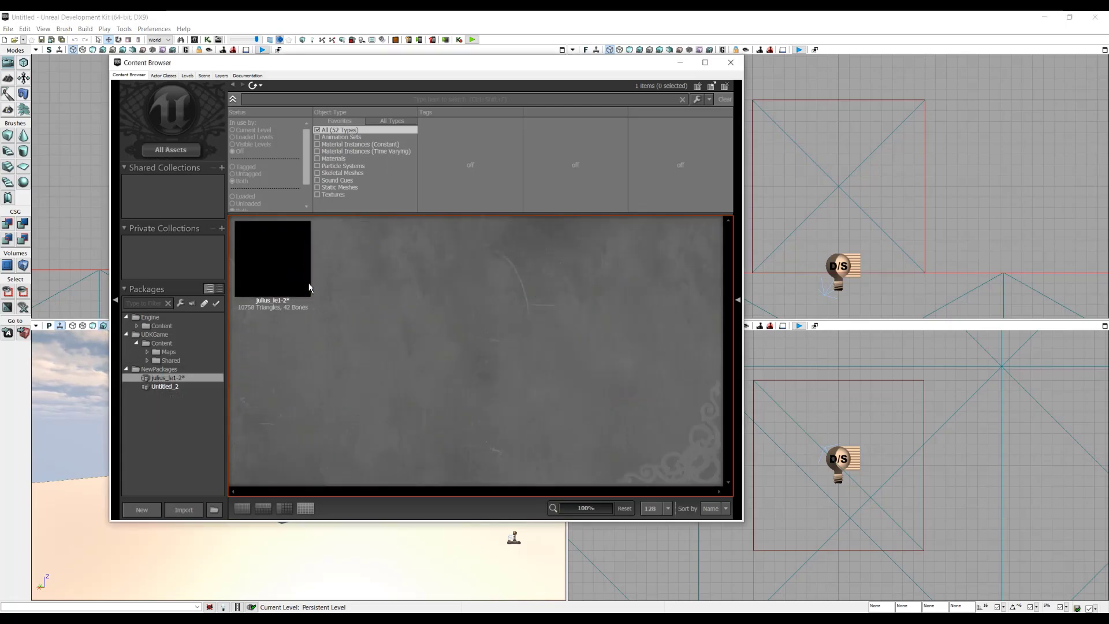
right_click(308, 286)
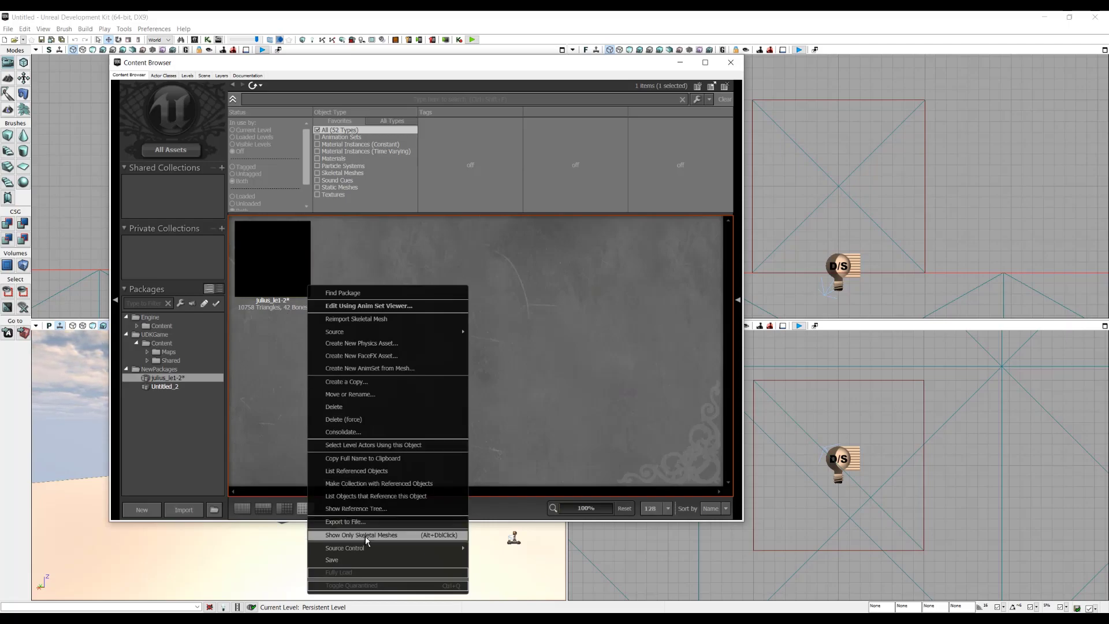
click(353, 559)
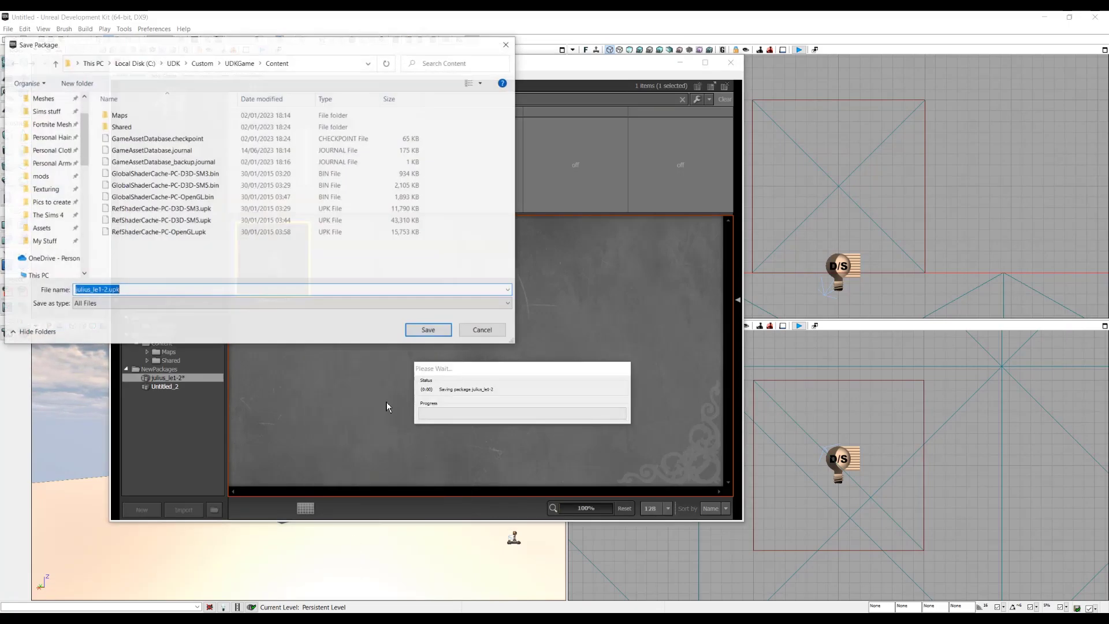
key(alt+Tab)
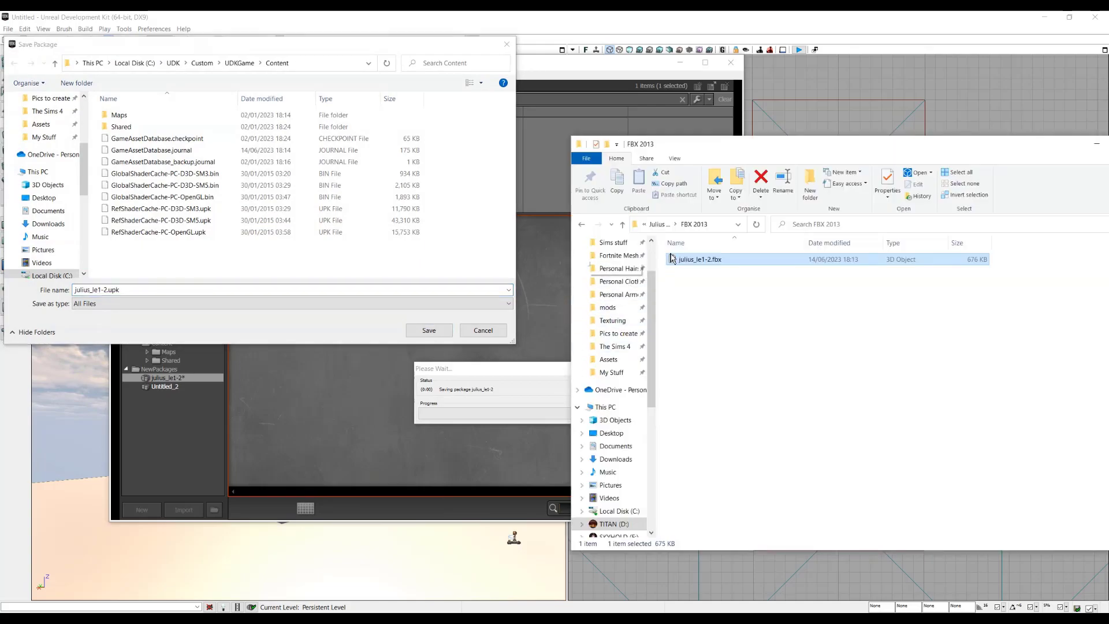
click(725, 226)
click(759, 417)
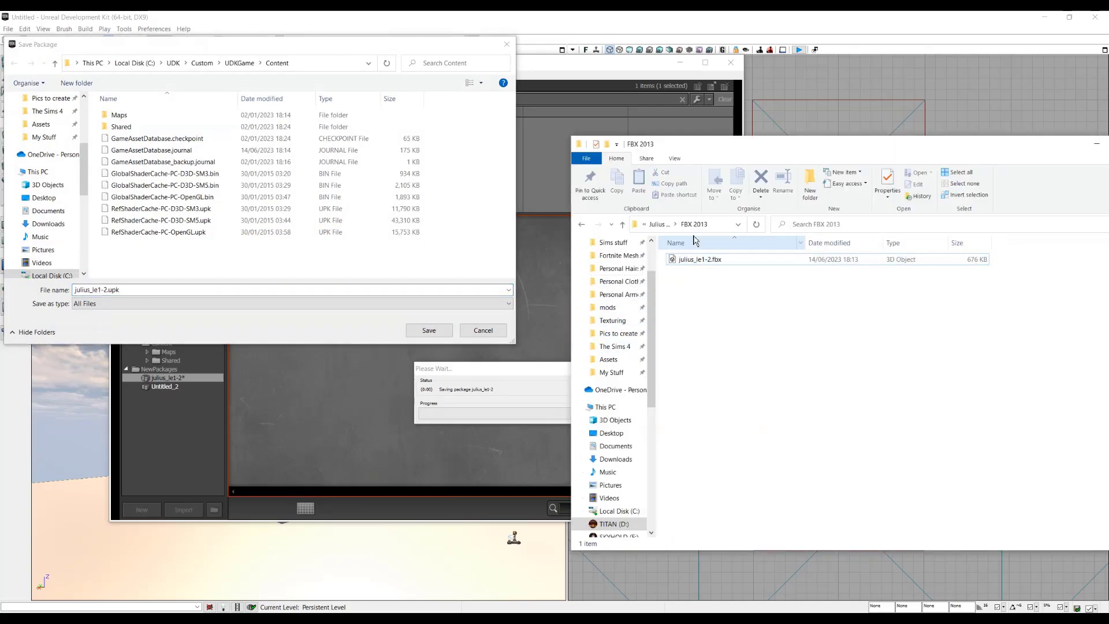
click(666, 225)
click(726, 226)
key(ctrl+c)
click(321, 62)
key(ctrl+v)
key(Return)
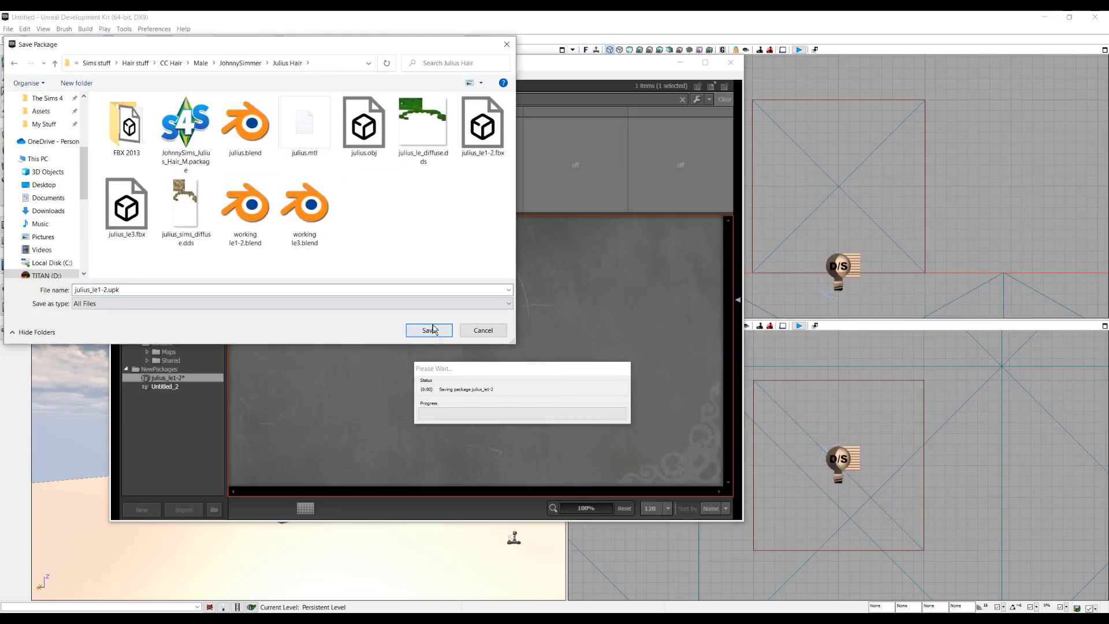
click(429, 329)
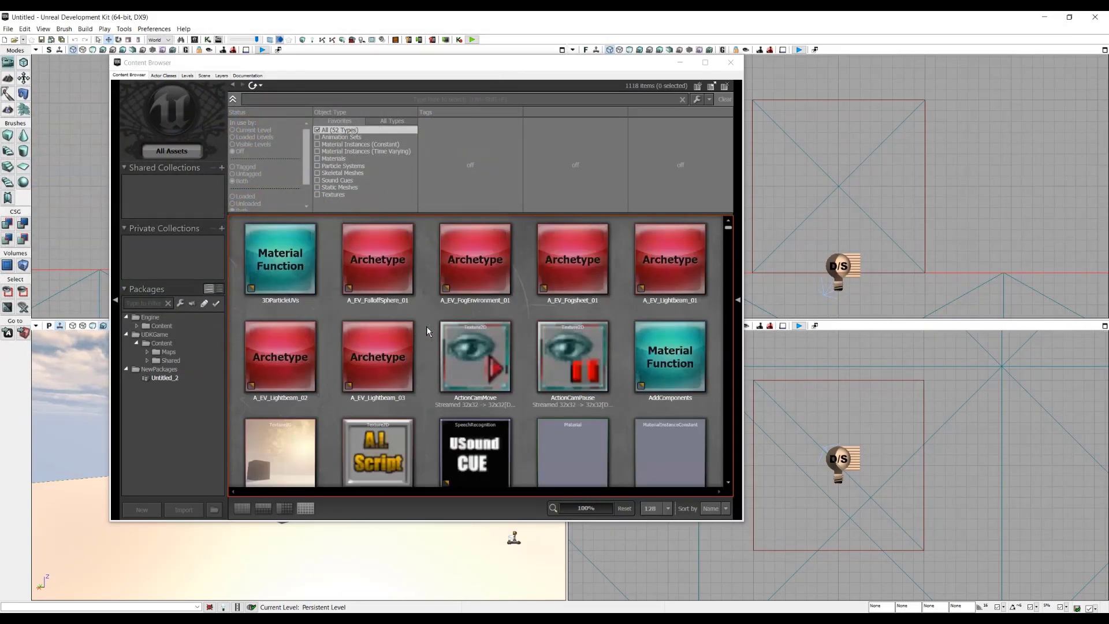
click(733, 62)
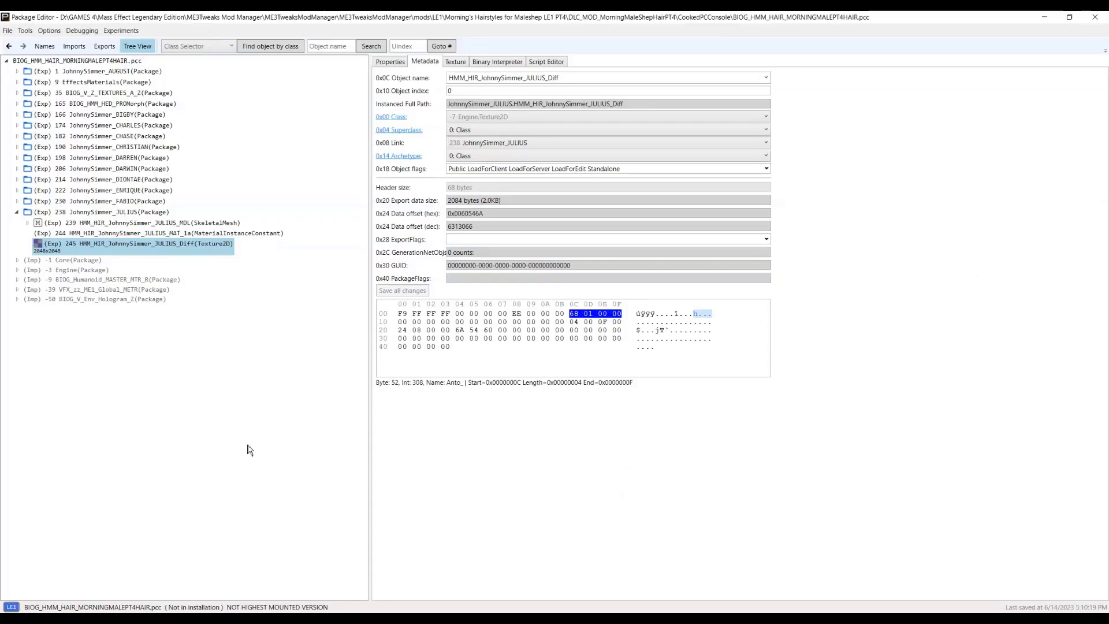
In Package Editor, replace the HMM_HIR_JohnnySimmer_JULIUS_Diff texture with julius_le_diffuse.dds, stored in Textures_DLC_MOD_MorningMaleShepHairPT4.
click(456, 62)
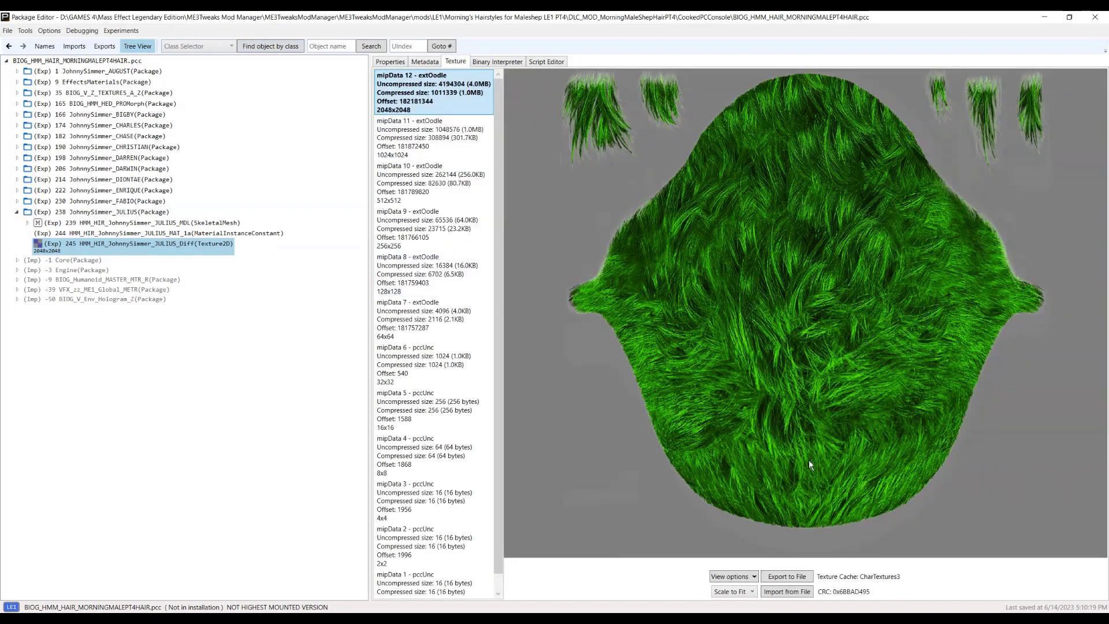
click(780, 591)
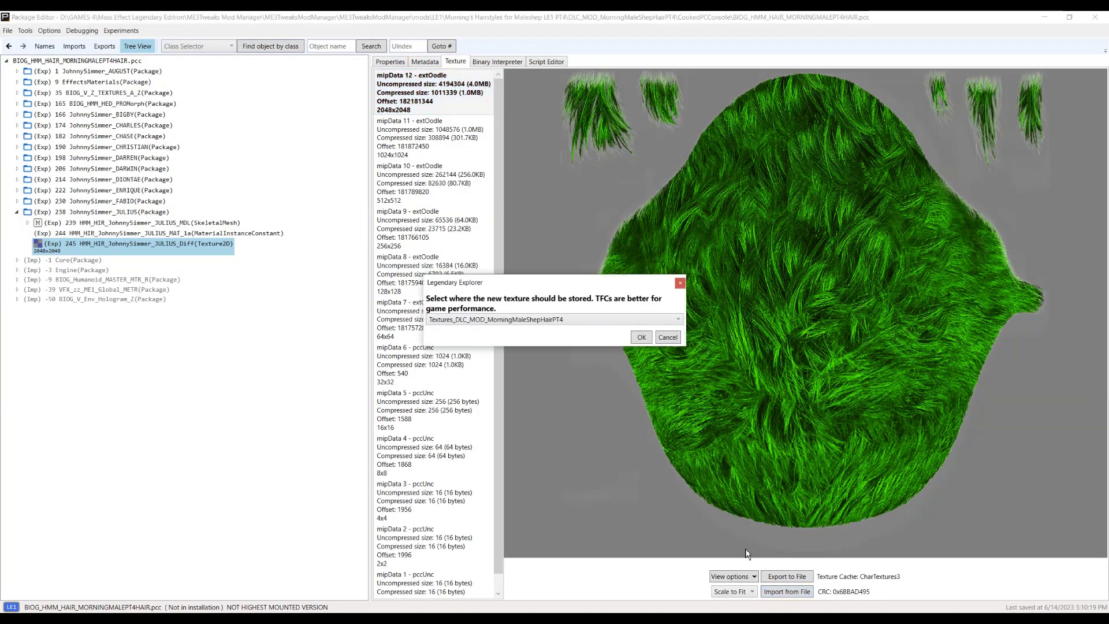
click(641, 338)
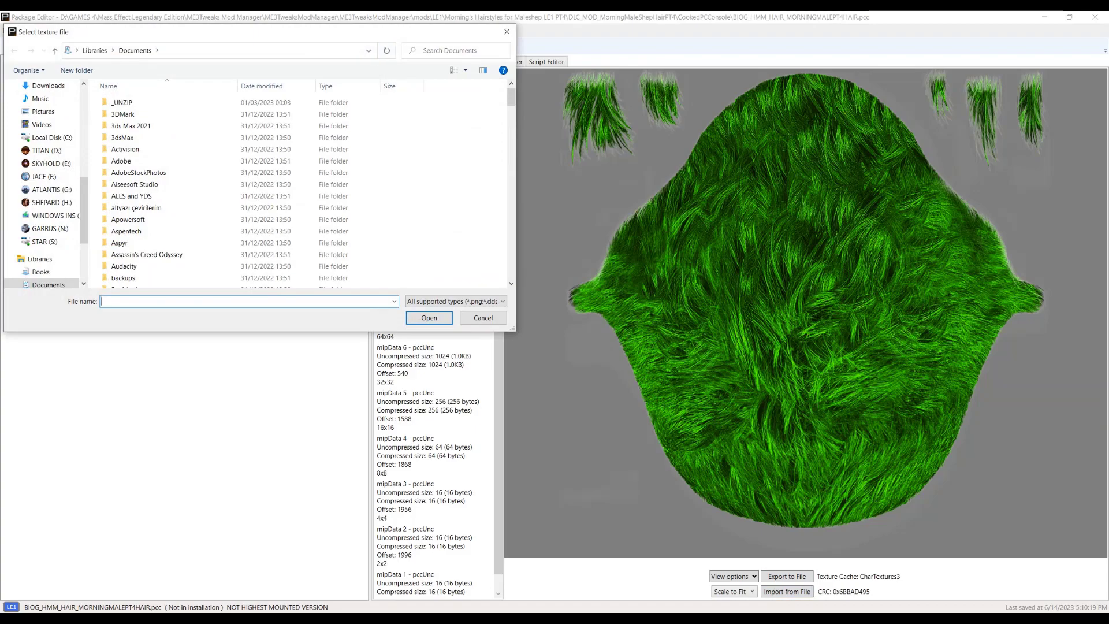
key(alt+Tab)
click(729, 225)
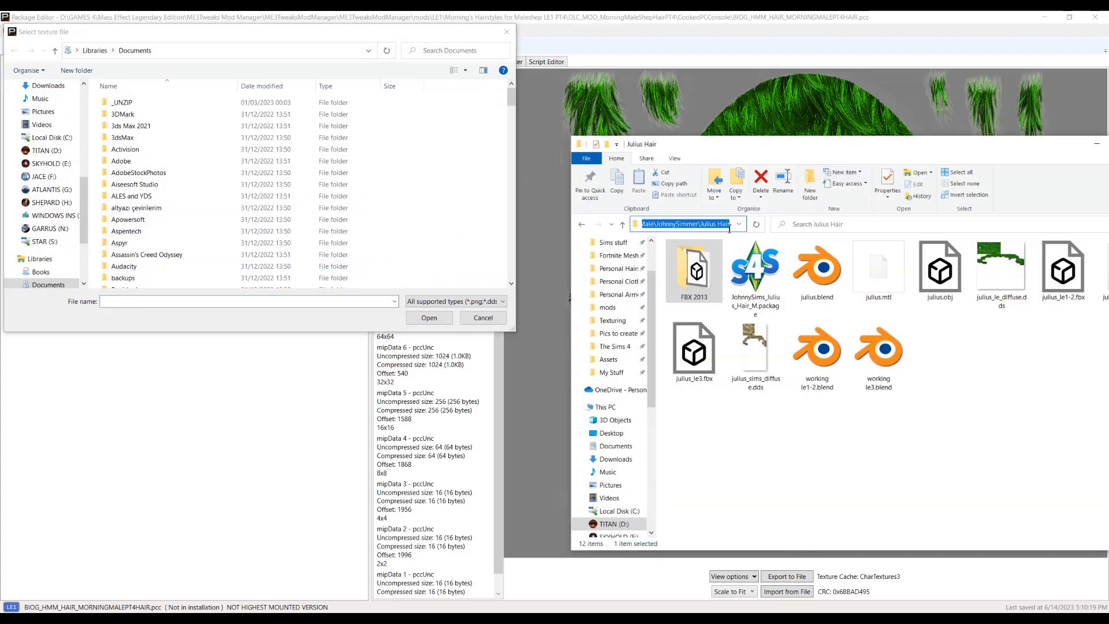
click(339, 50)
key(ctrl+v)
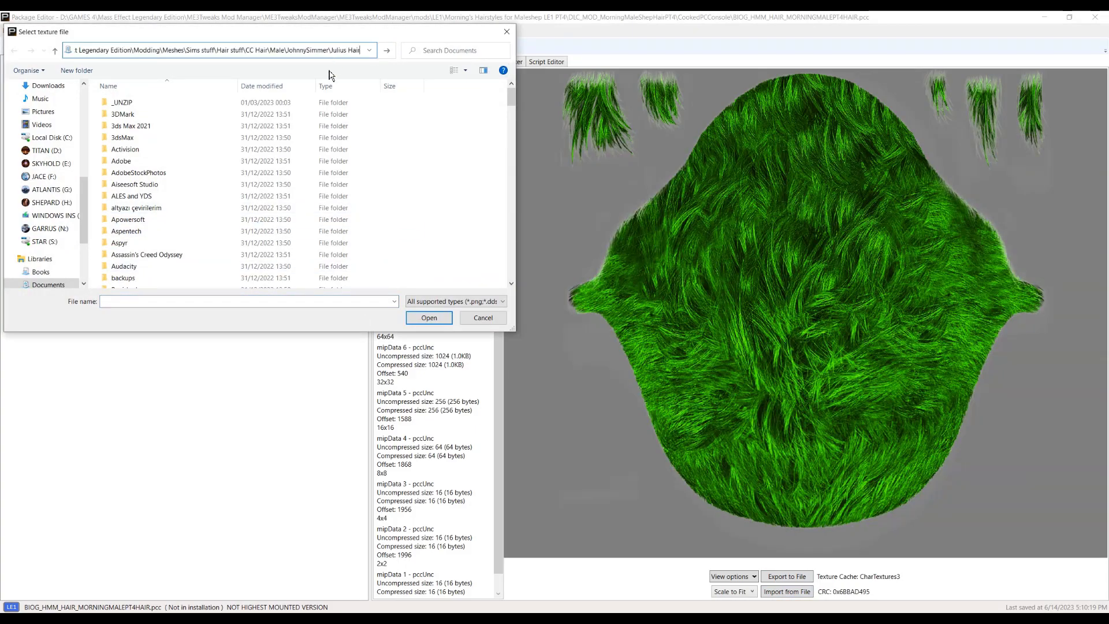
key(Return)
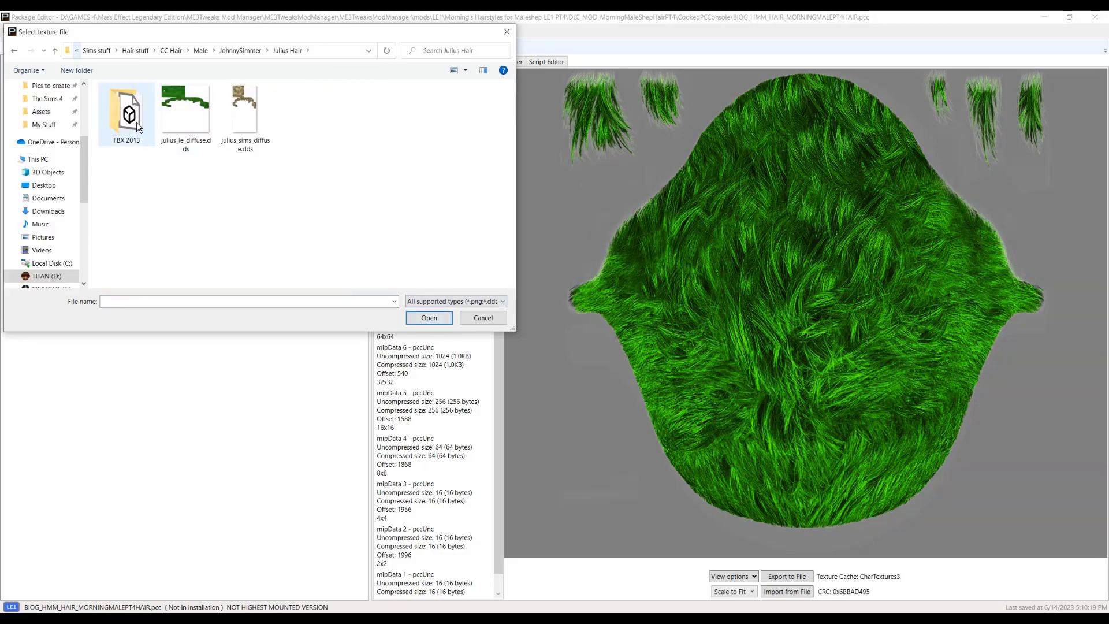
double_click(184, 110)
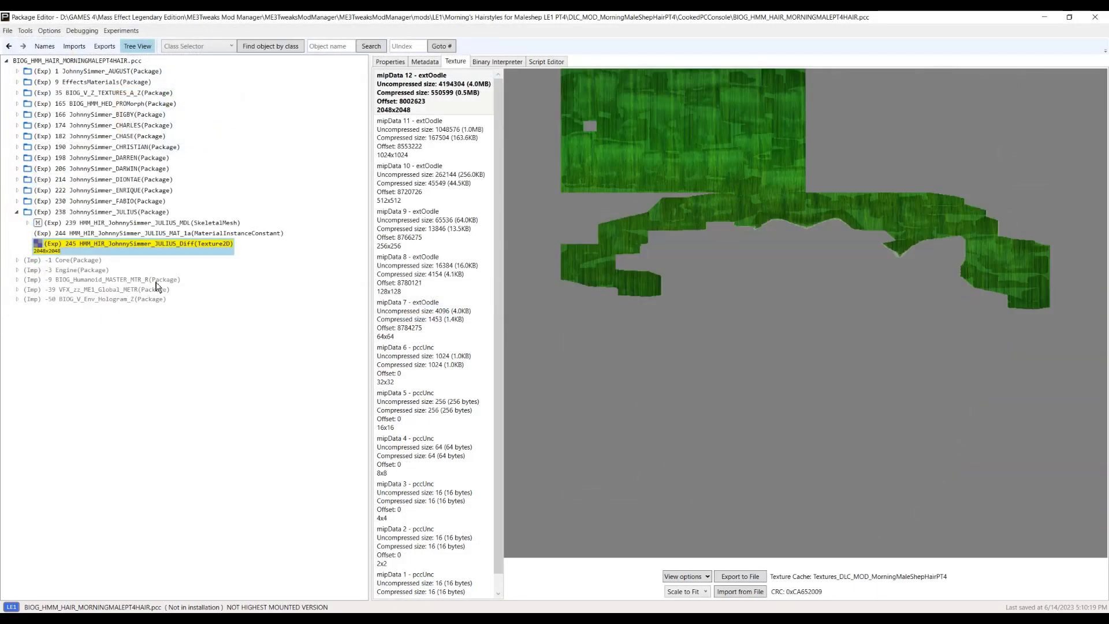
Open HMM_HIR_JohnnySimmer_JULIUS_MDL in Mesh Explorer, replace its mesh with julius_le1-2 from julius_le1-2.upk, and close Mesh Explorer.
click(189, 224)
right_click(185, 223)
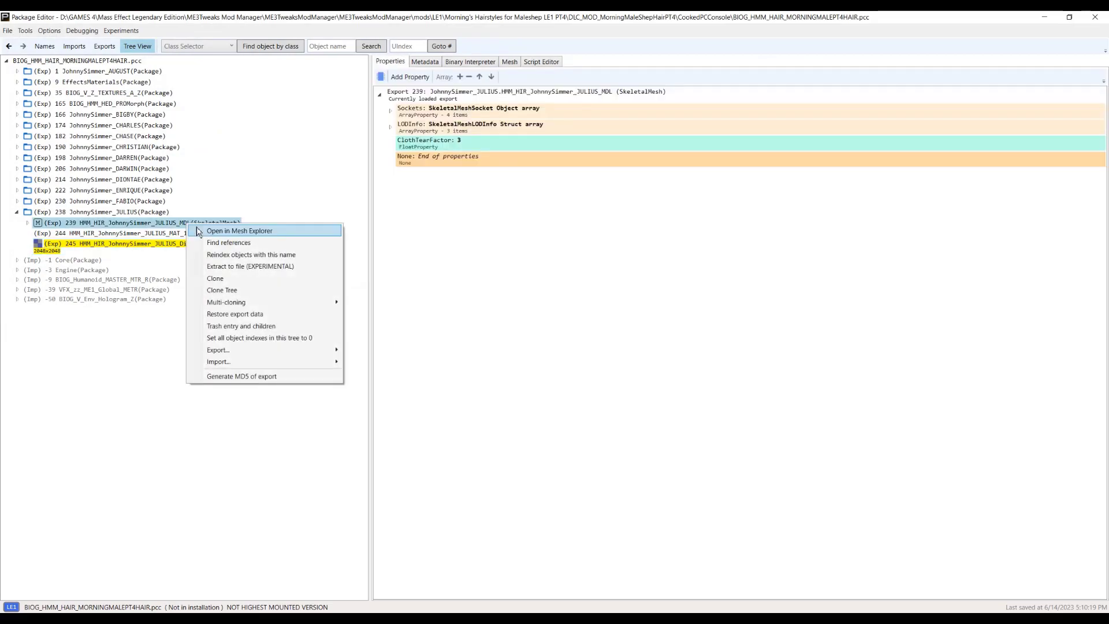
click(200, 232)
right_click(213, 366)
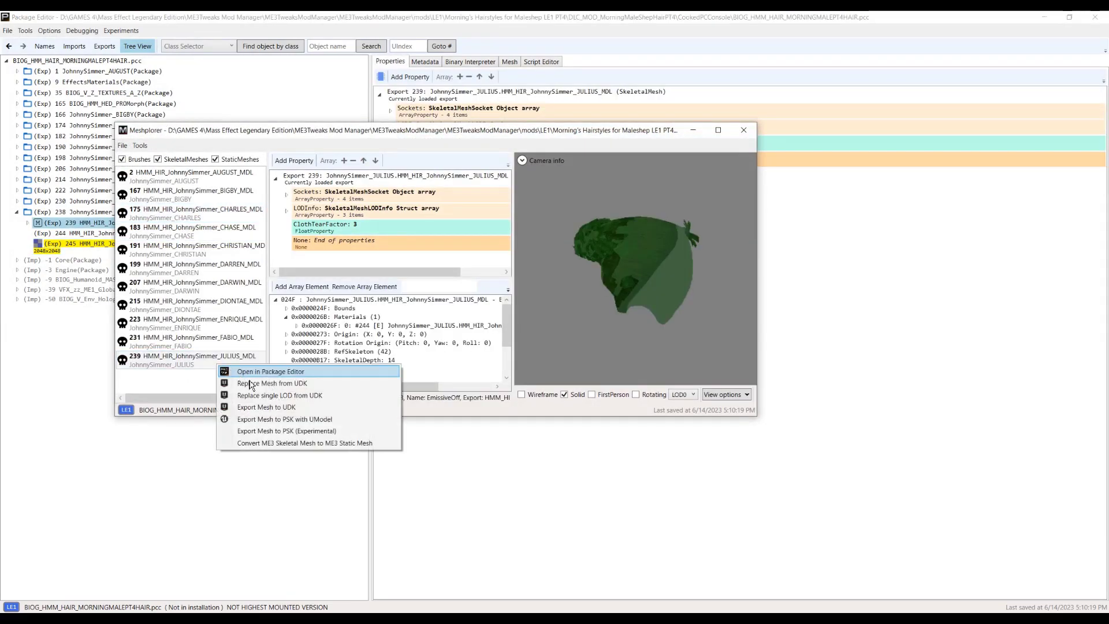
click(263, 396)
click(306, 254)
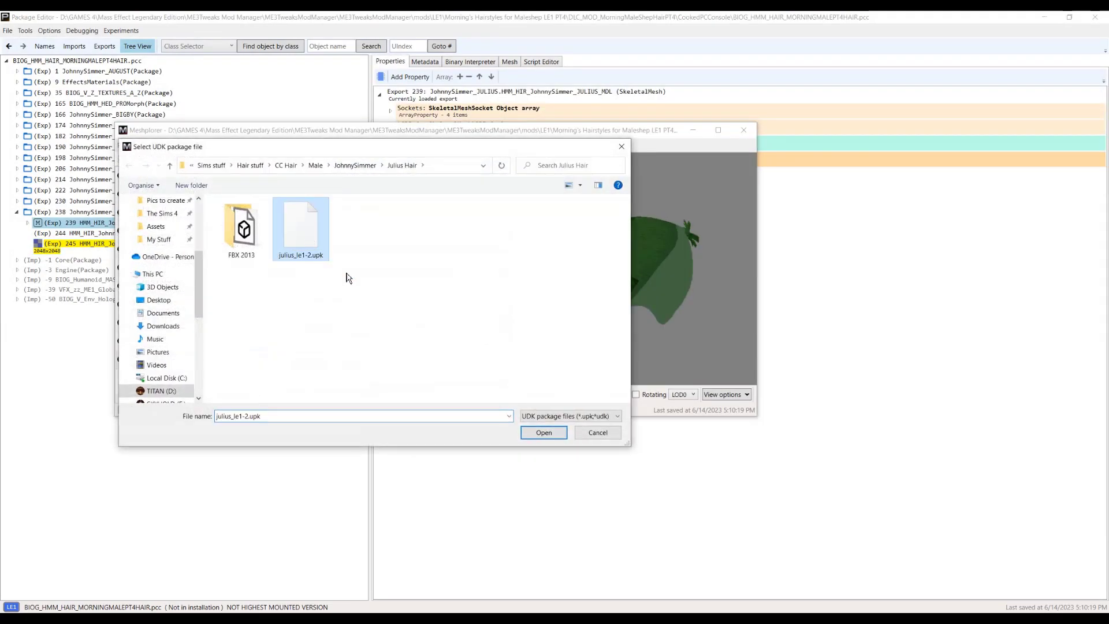
double_click(309, 223)
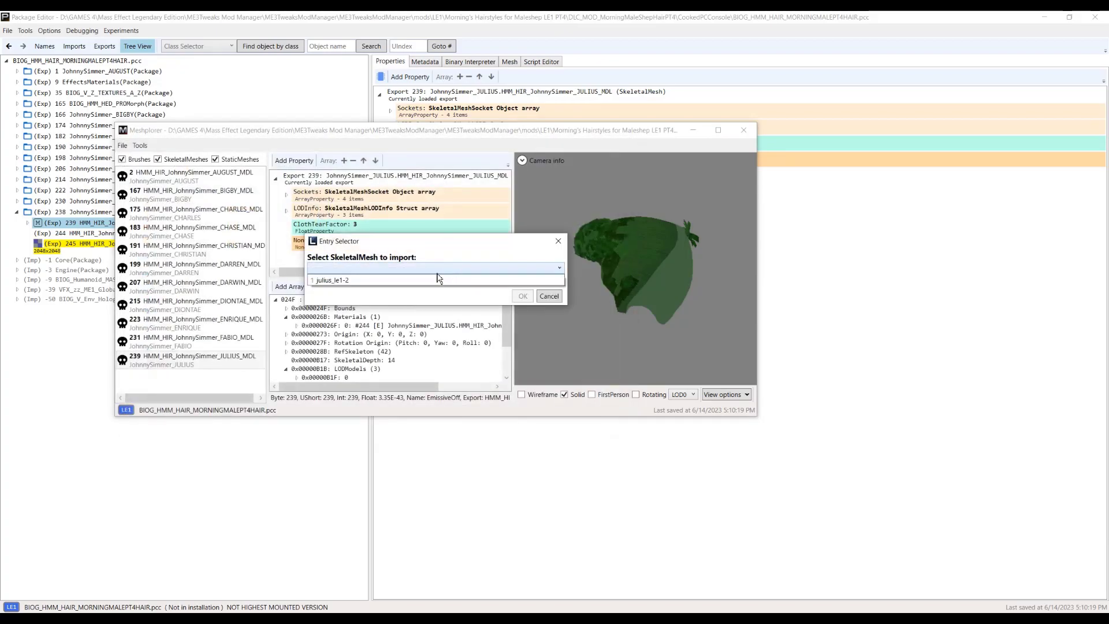
click(523, 296)
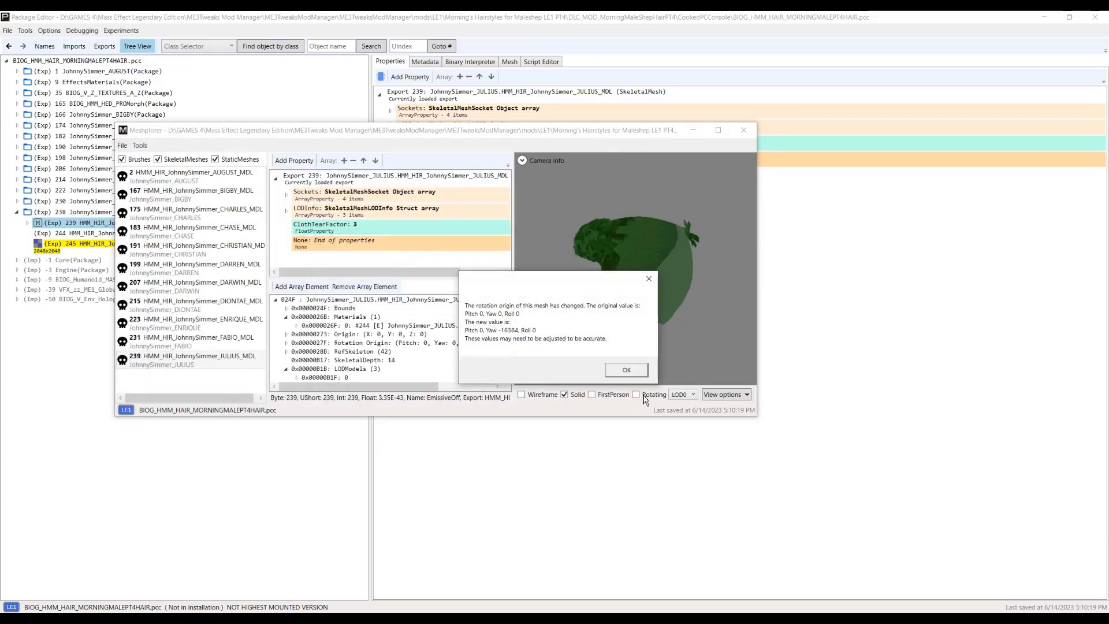
click(621, 377)
click(576, 357)
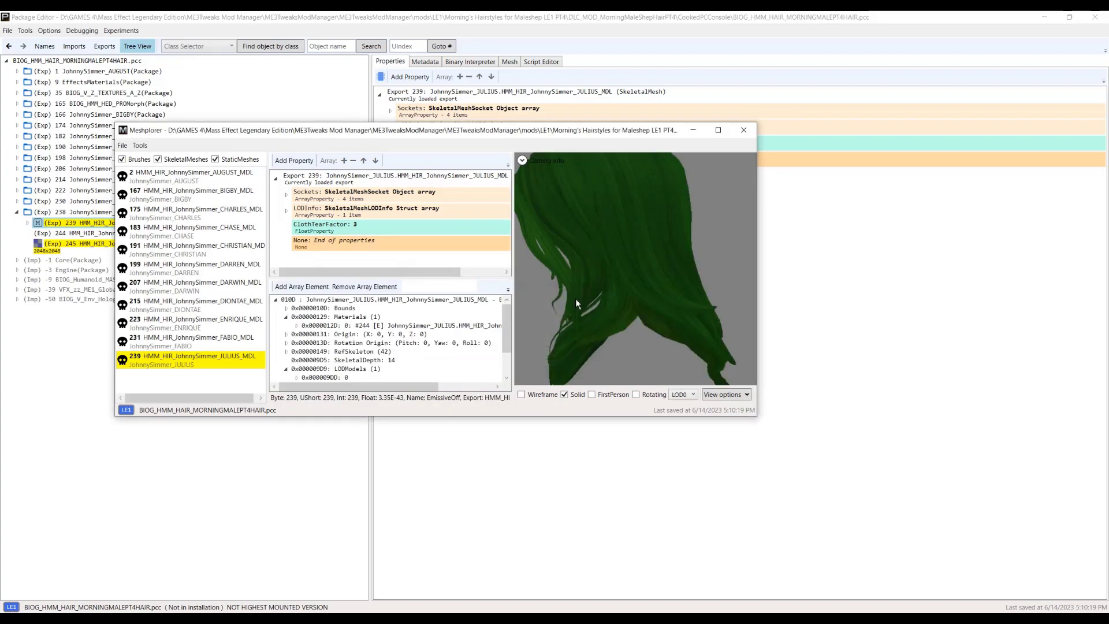
click(743, 131)
In Trilogy Save Editor, set the head morph's hair mesh to BIOG_HMM_HAIR_MORNINGMALEPT4HAIR.JohnnySimmer_JULIUS.HMM_HIR_JohnnySimmer_JULIUS_MDL.
click(548, 618)
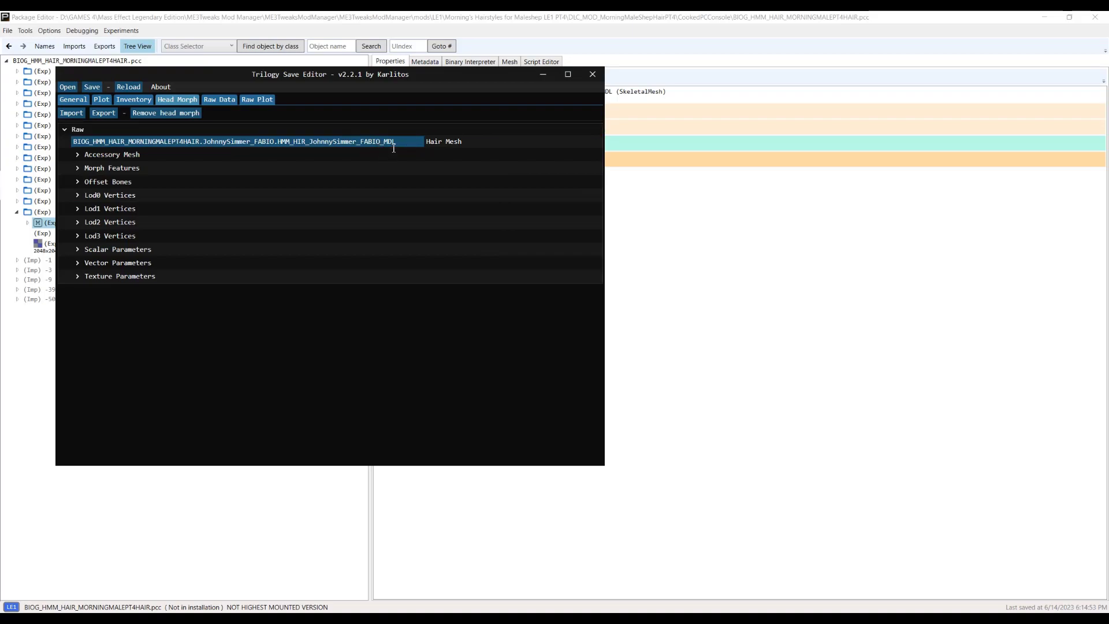
drag(402, 148, 29, 155)
text(BIOG_HMM_HAIR_MORNINGMALEPT4HAIR.JohnnySimmer_JULIUS.HMM_HIR_JohnnySimmer_JULIUS_MDL)
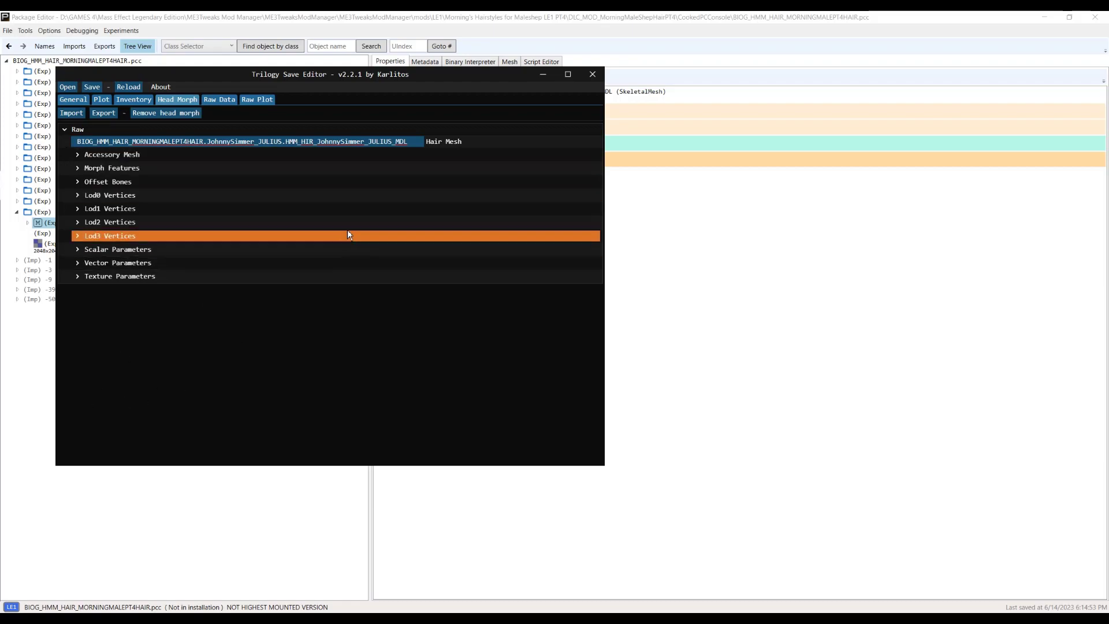
key(BackSpace)
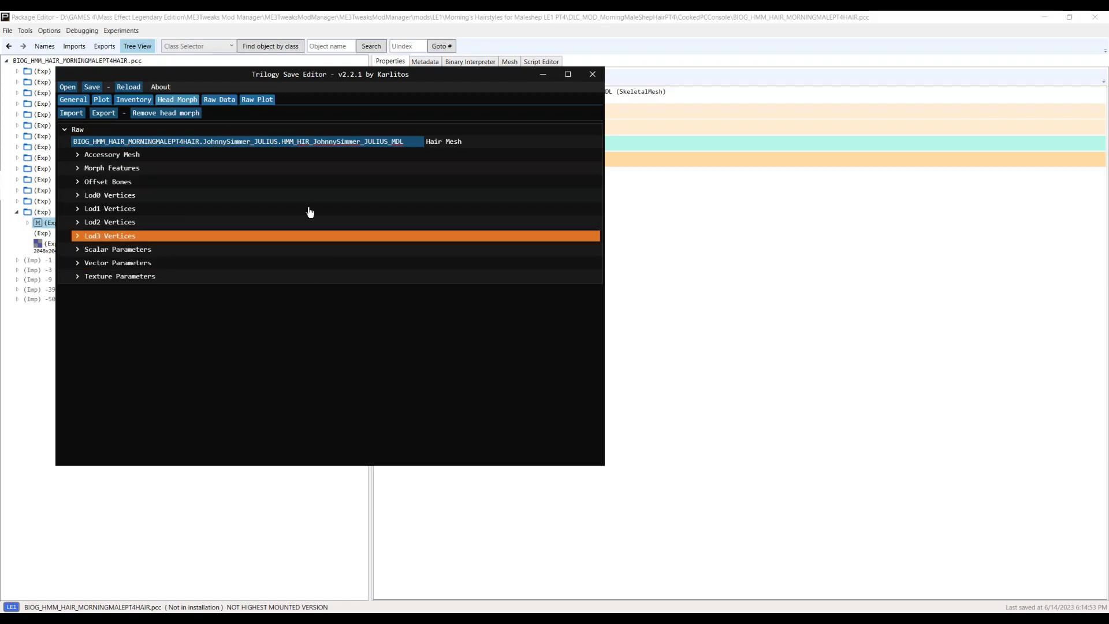
Save the edited Mass Effect 1 Legendary save over its existing number 56 .pcsav file.
drag(265, 72, 438, 260)
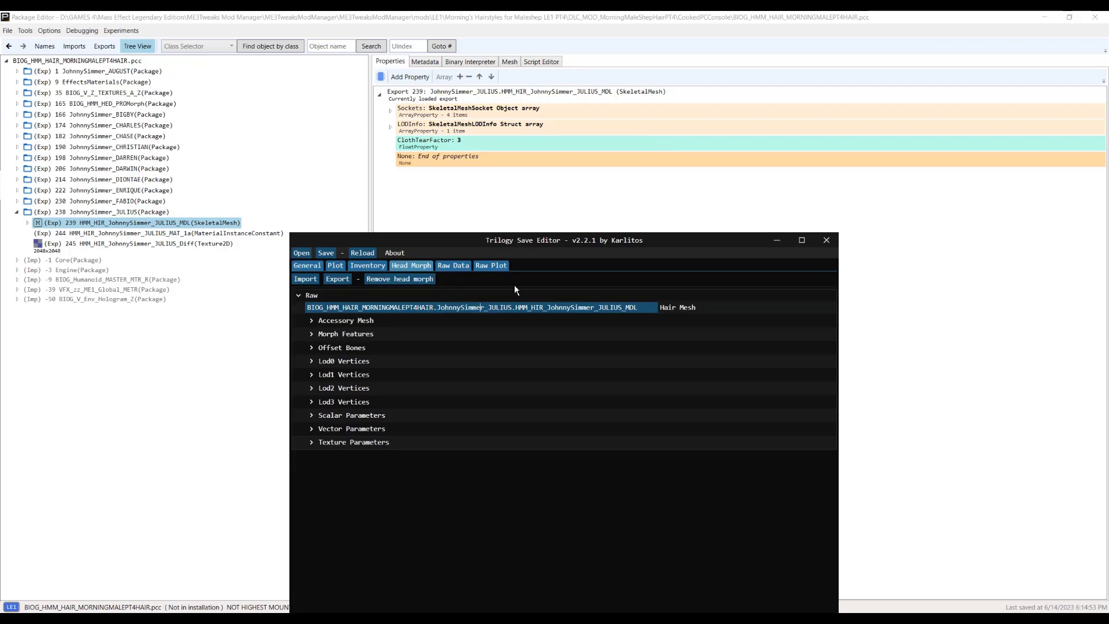
drag(427, 247, 377, 138)
click(275, 143)
click(668, 417)
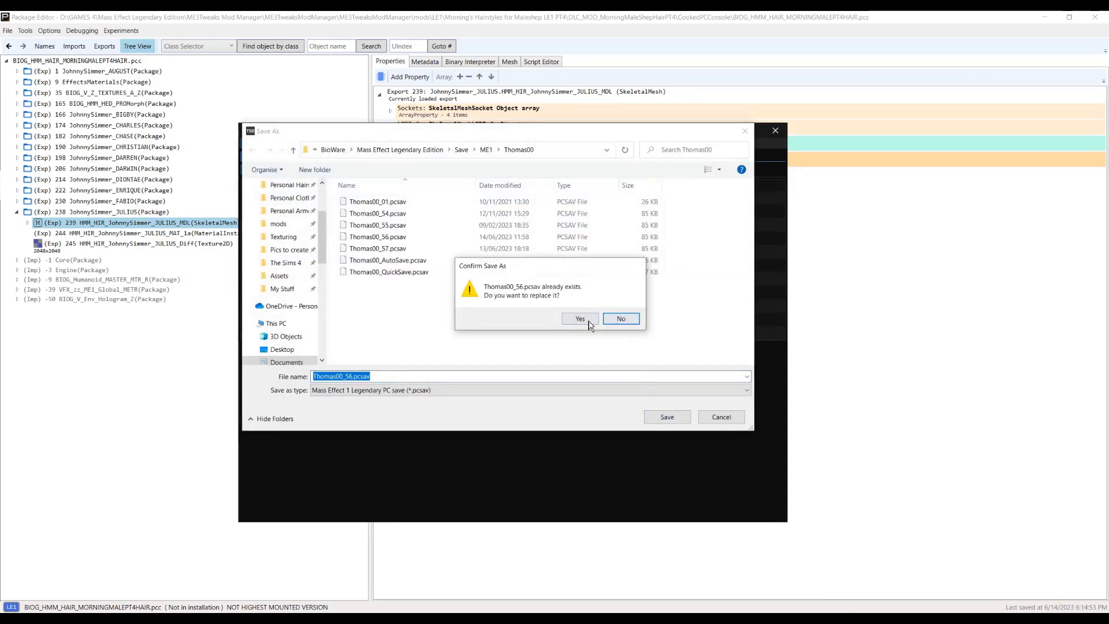
click(589, 322)
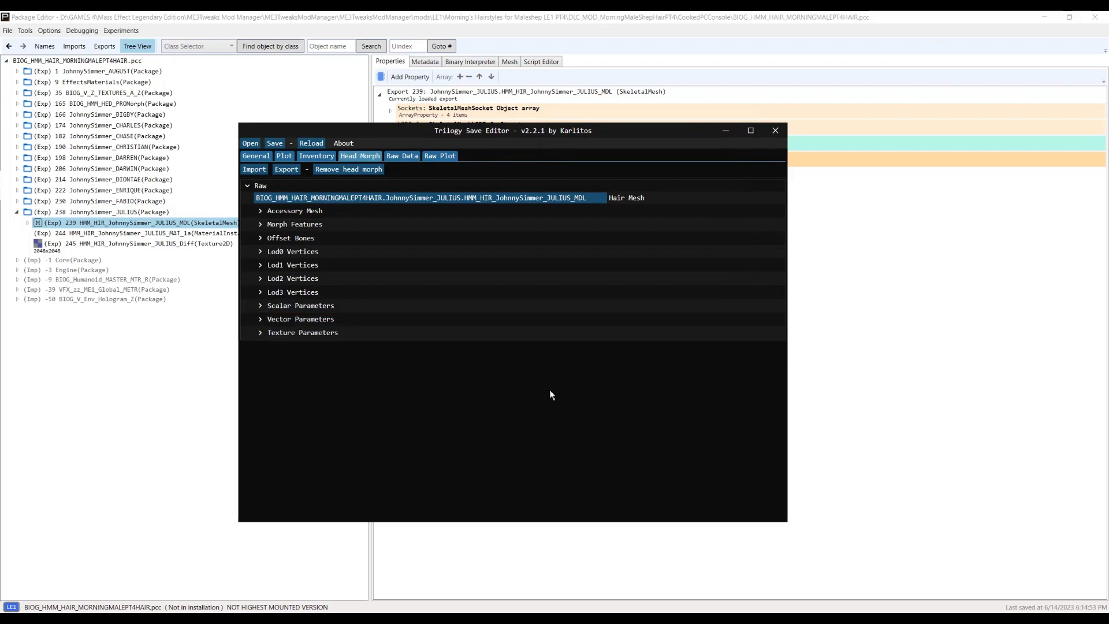
Switch to ME3Tweaks Mod Manager, apply Morning's Hairstyles for Maleshep LE1 PT4, and start the game.
click(170, 617)
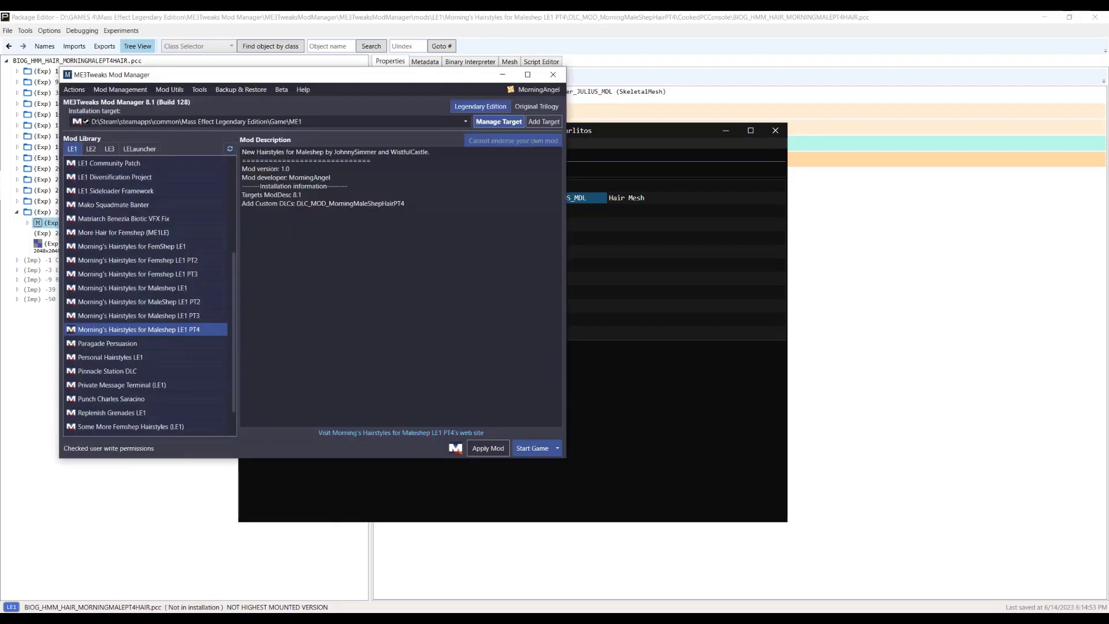
click(501, 448)
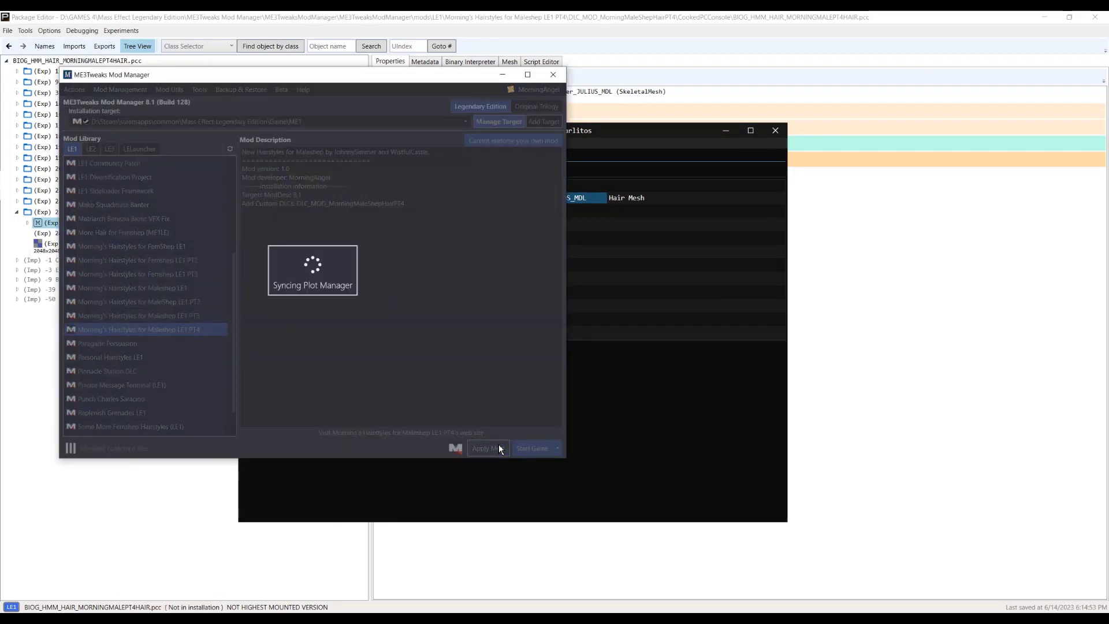
click(522, 445)
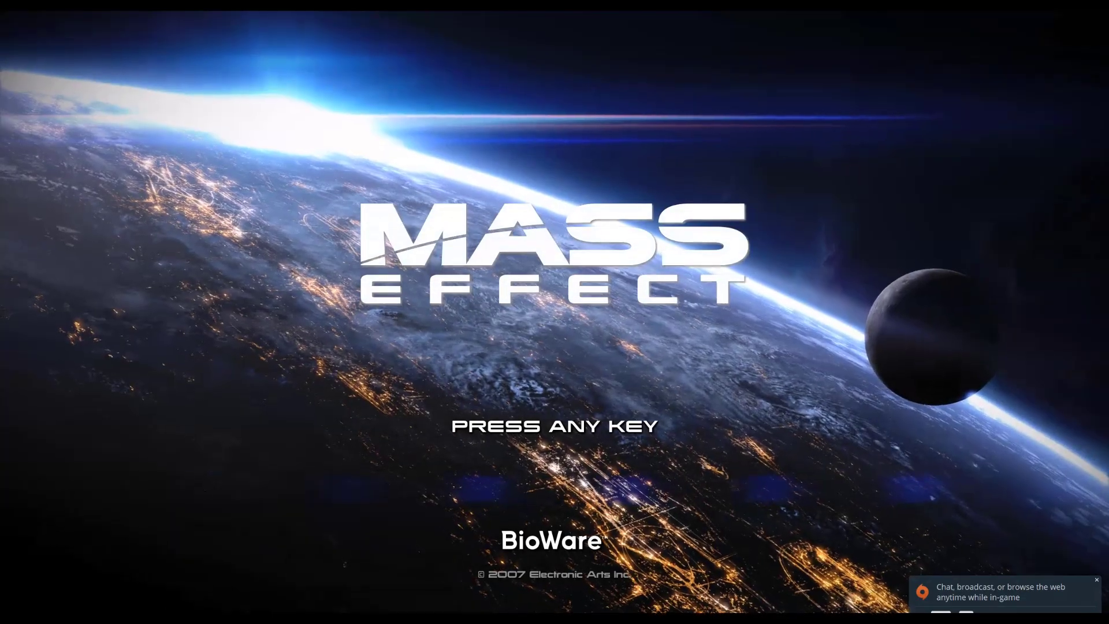
Get past the Mass Effect title screen and load the edited save of the existing career.
key(Return)
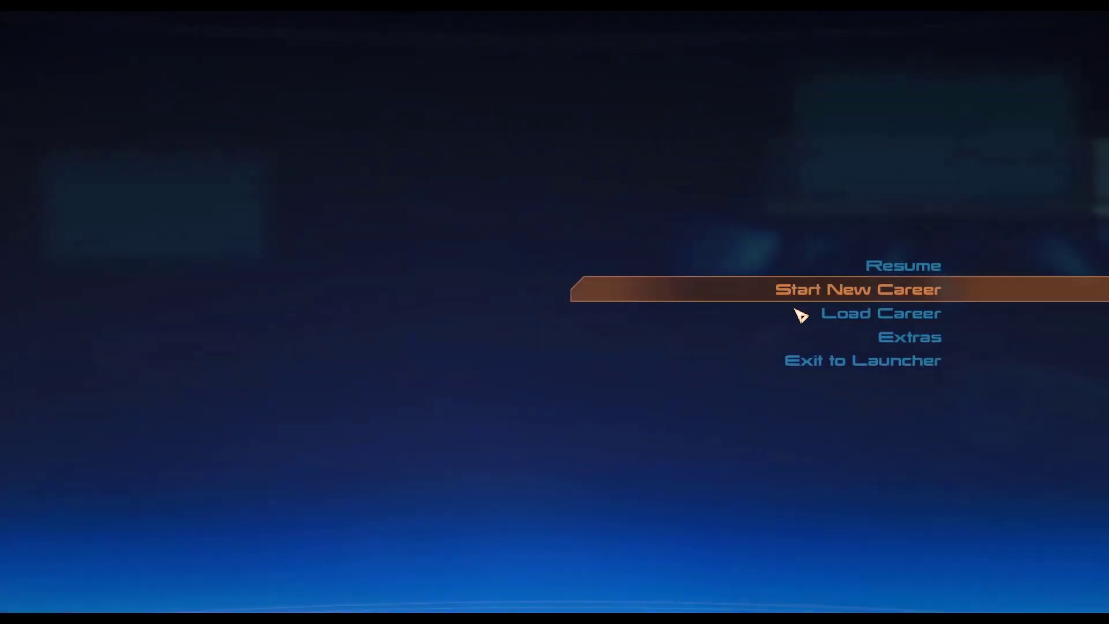
click(811, 313)
click(490, 211)
click(416, 475)
click(419, 470)
double_click(421, 465)
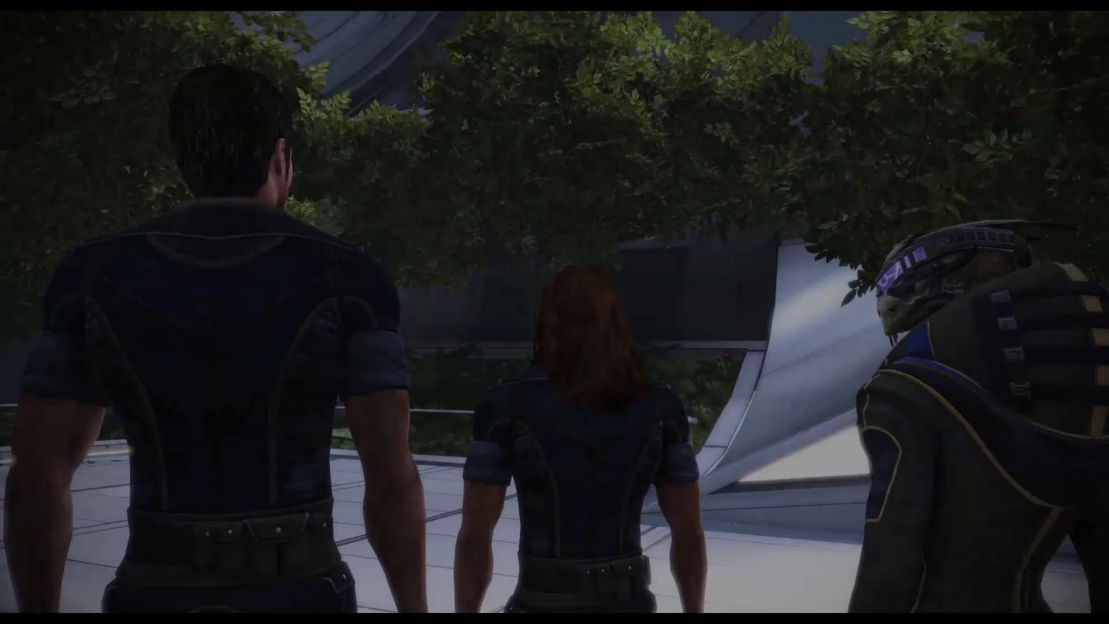
Examine Shepard's new hair in the game from behind and from the front, and open the Mission Computer.
key(w)
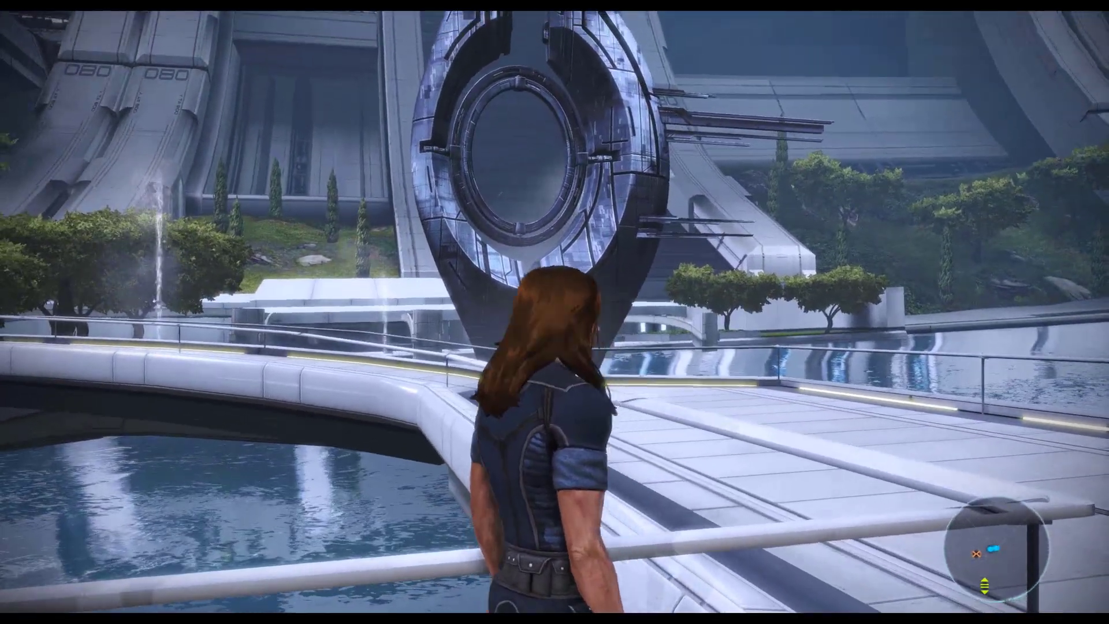
key(s)
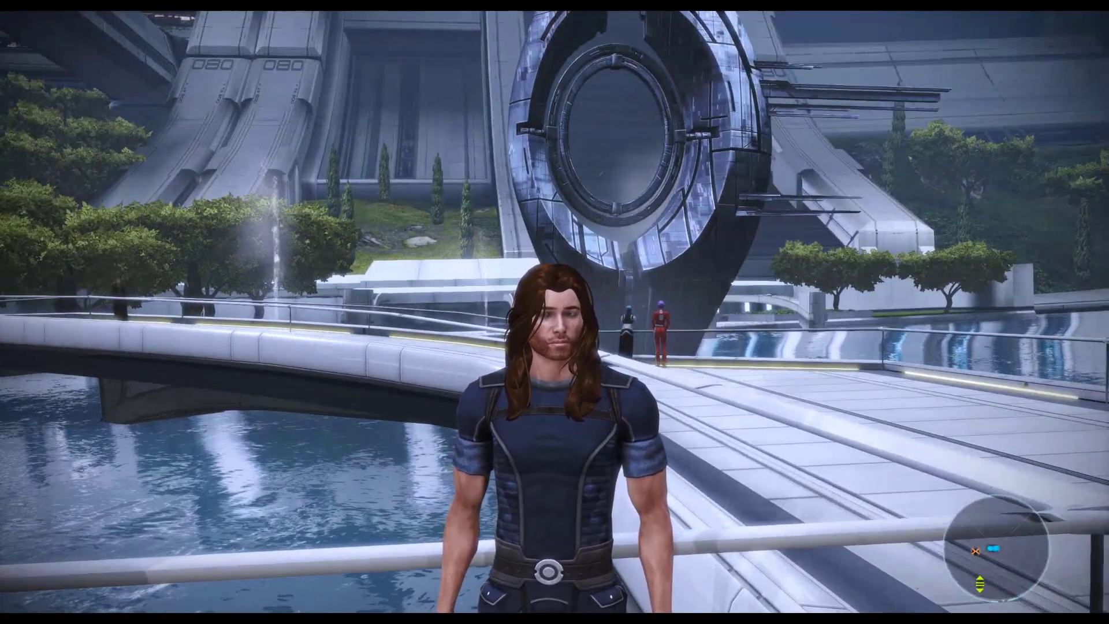
key(Escape)
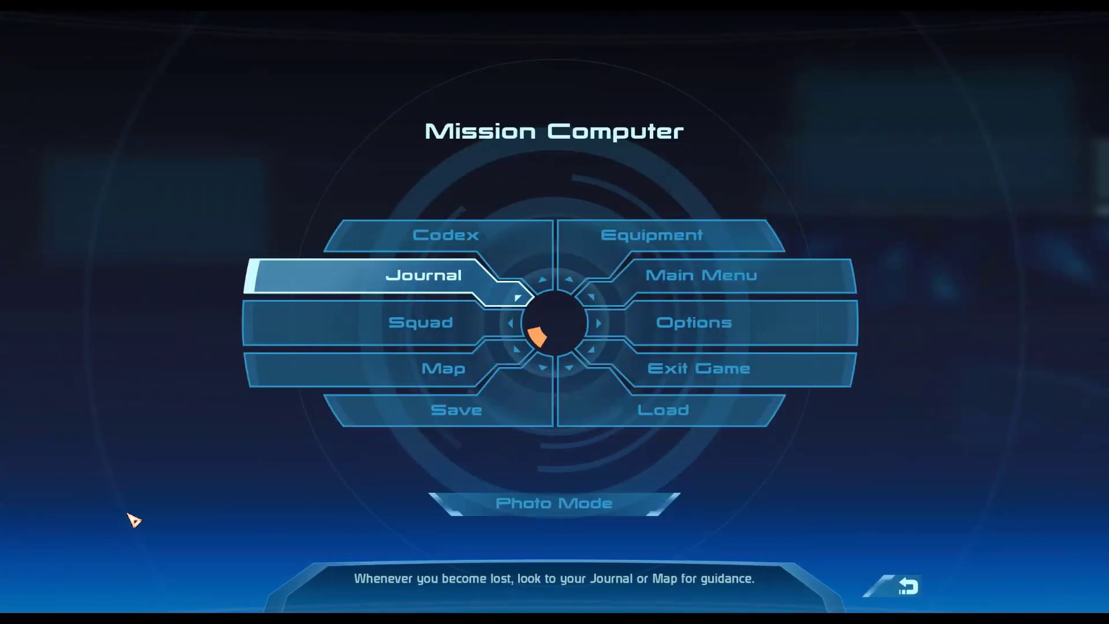